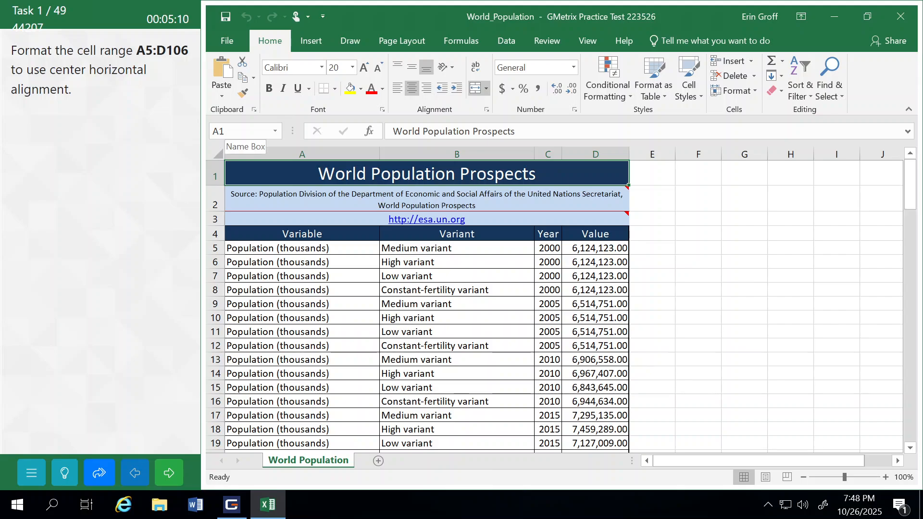
# Step: Center the cell range A5:D106 horizontally, and submit the task to continue to the next one
pyautogui.click(242, 131)
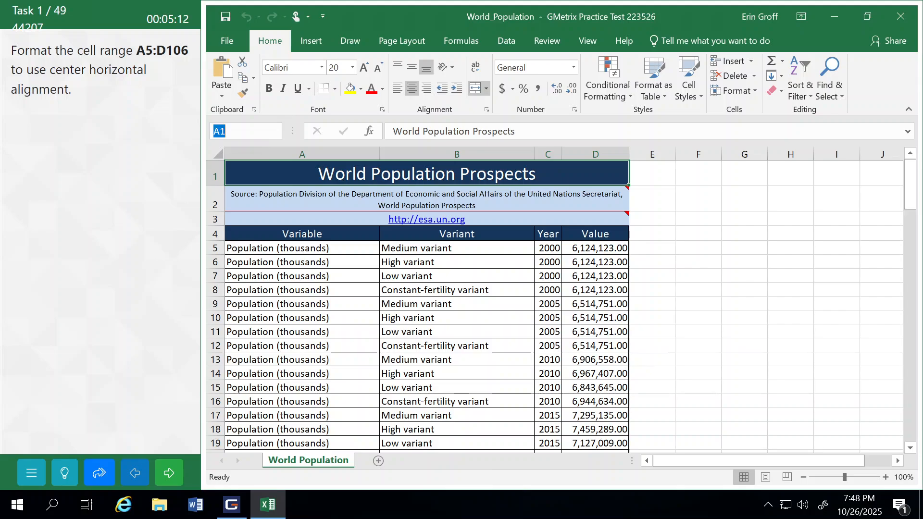
pyautogui.write('a5:d106')
pyautogui.press('Return')
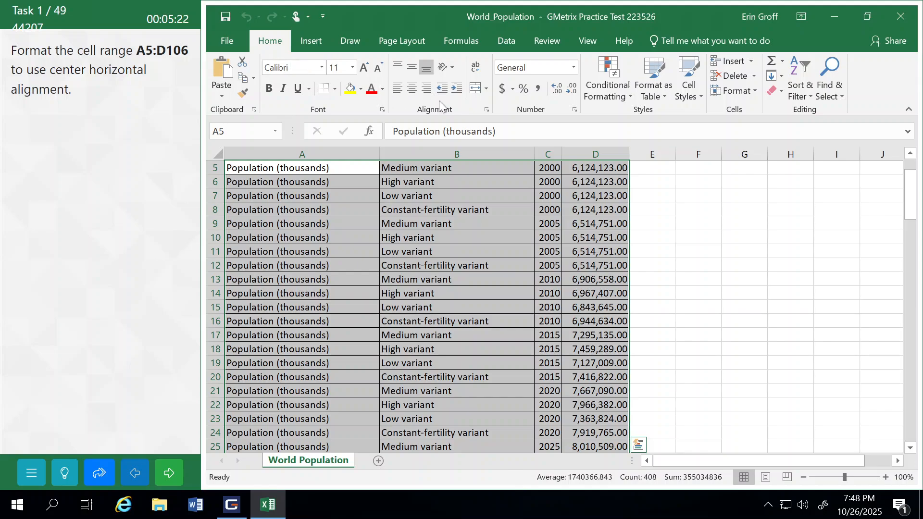
pyautogui.click(411, 89)
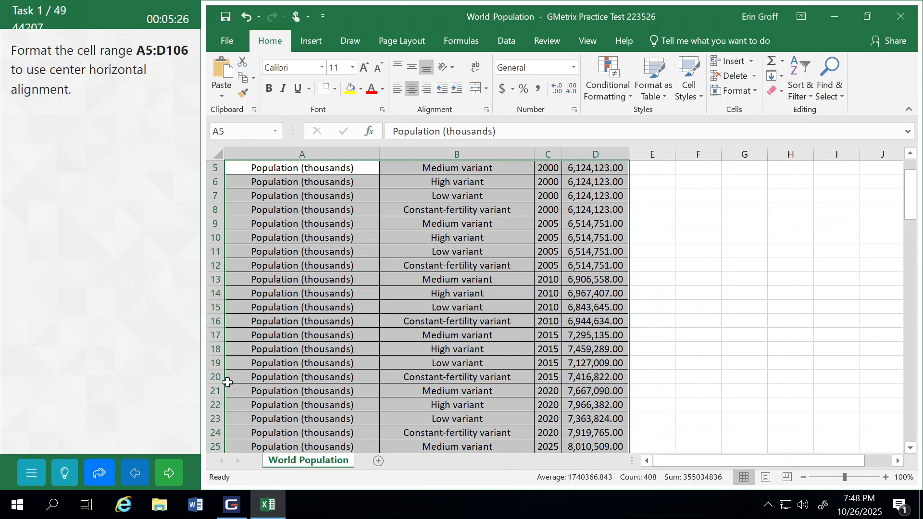
pyautogui.click(169, 465)
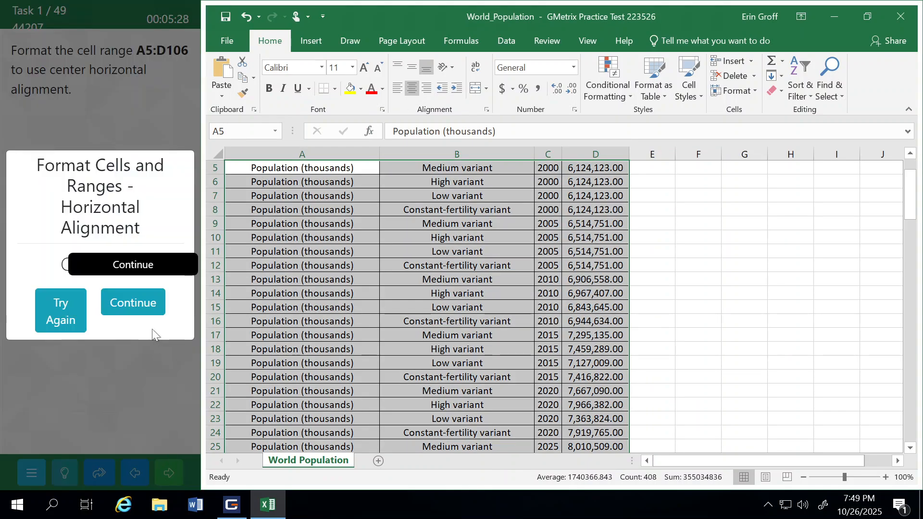
pyautogui.click(140, 293)
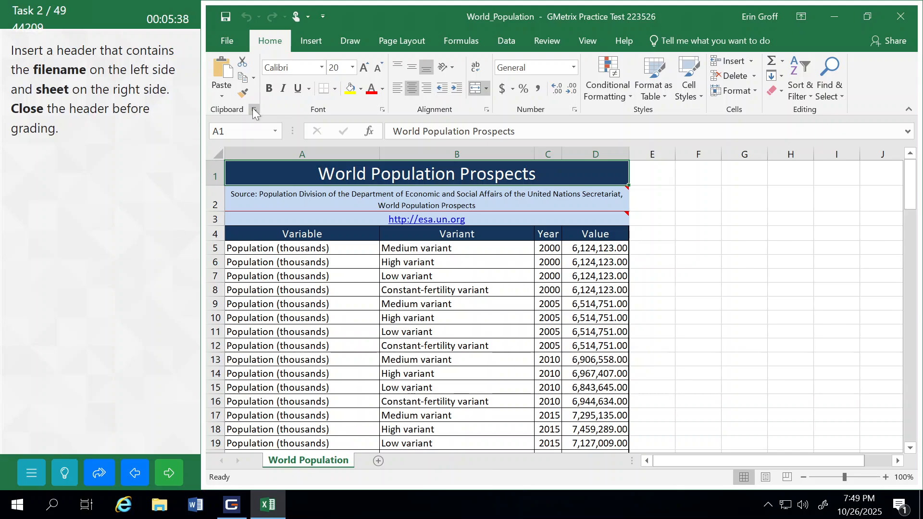
# Step: Insert a page header with the file name in its left section and the sheet name in its right section, and close the header
pyautogui.click(310, 40)
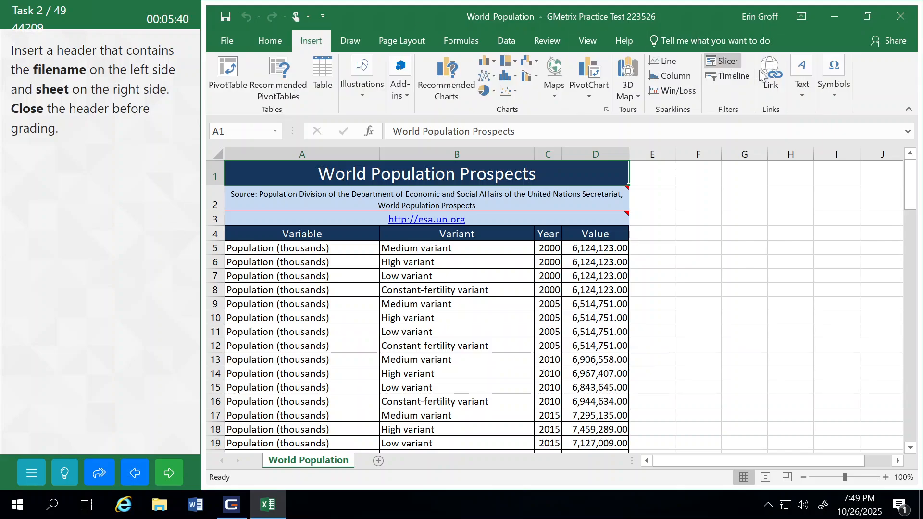
pyautogui.click(805, 88)
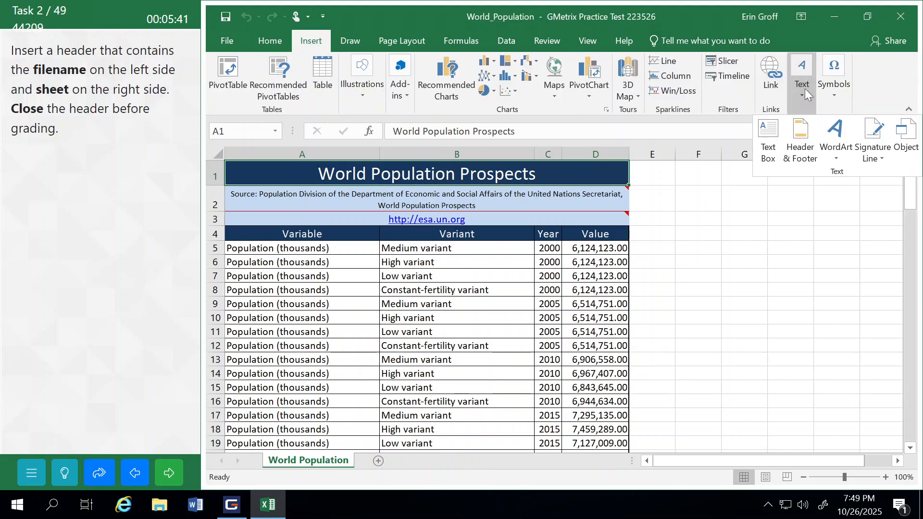
pyautogui.click(803, 135)
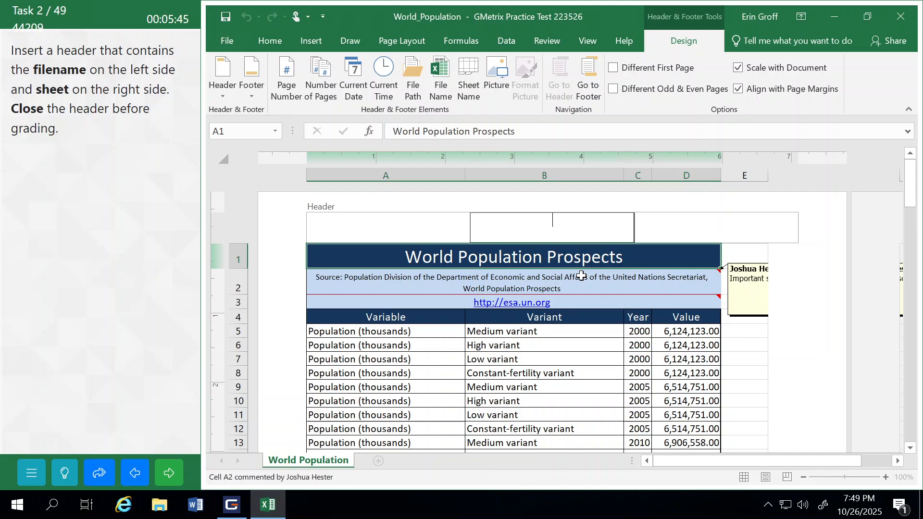
pyautogui.click(368, 230)
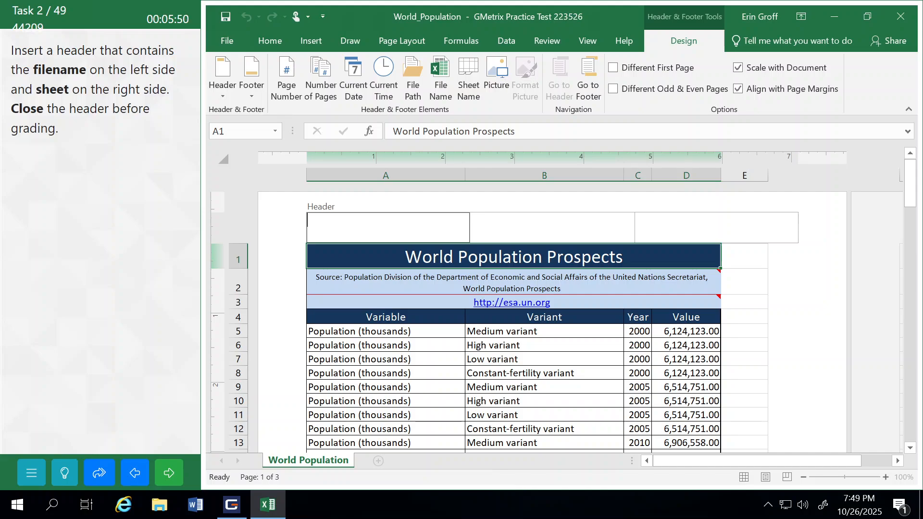
pyautogui.click(441, 84)
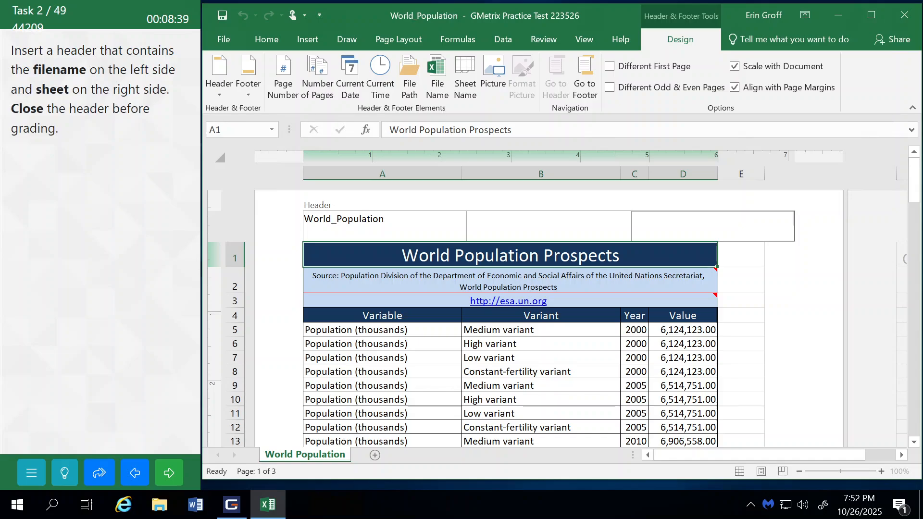
pyautogui.click(466, 77)
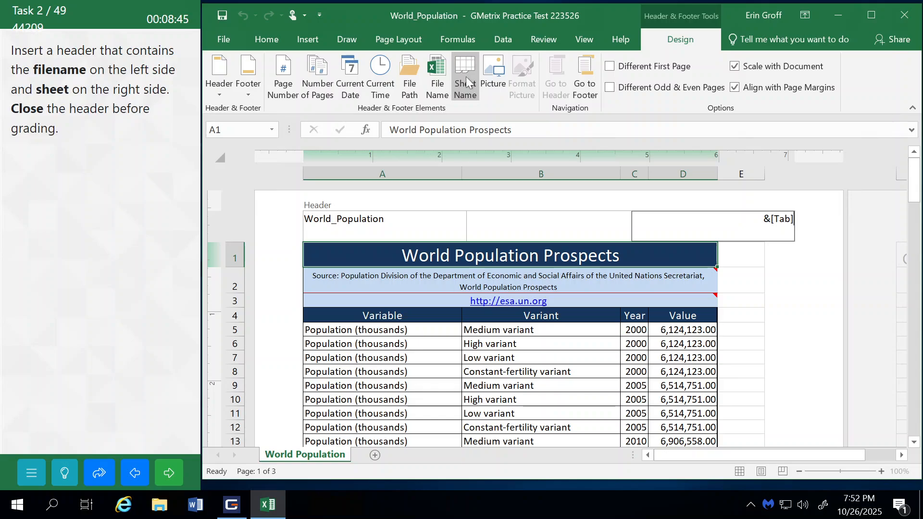
pyautogui.click(572, 313)
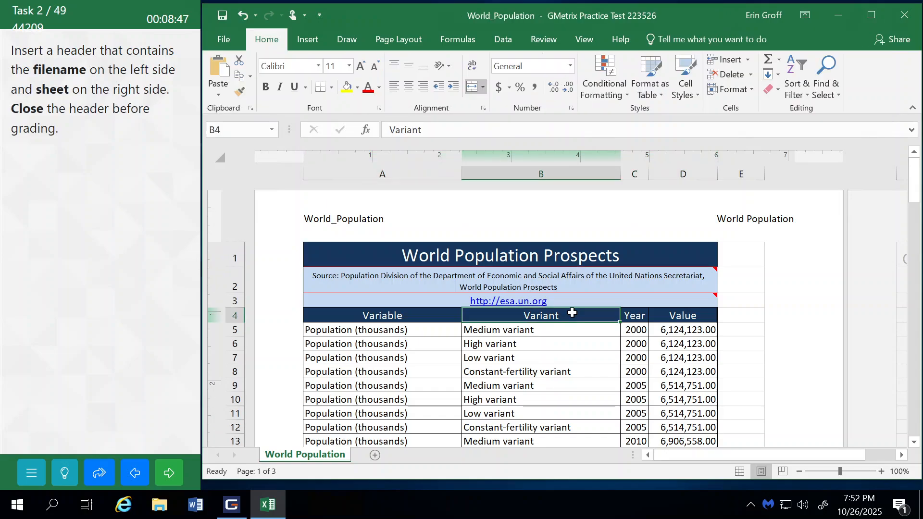
# Step: Return the worksheet to Normal view, and submit the header task to continue to the next one
pyautogui.click(589, 43)
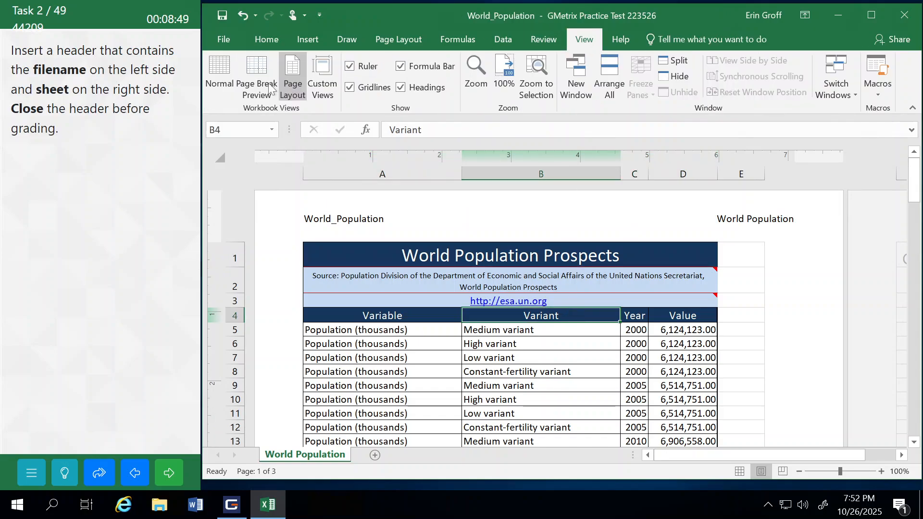
pyautogui.click(217, 75)
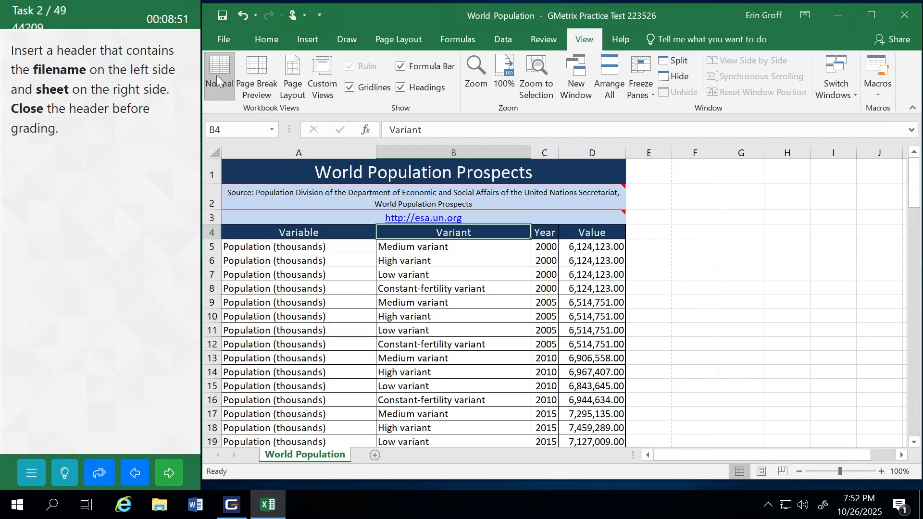
pyautogui.click(168, 472)
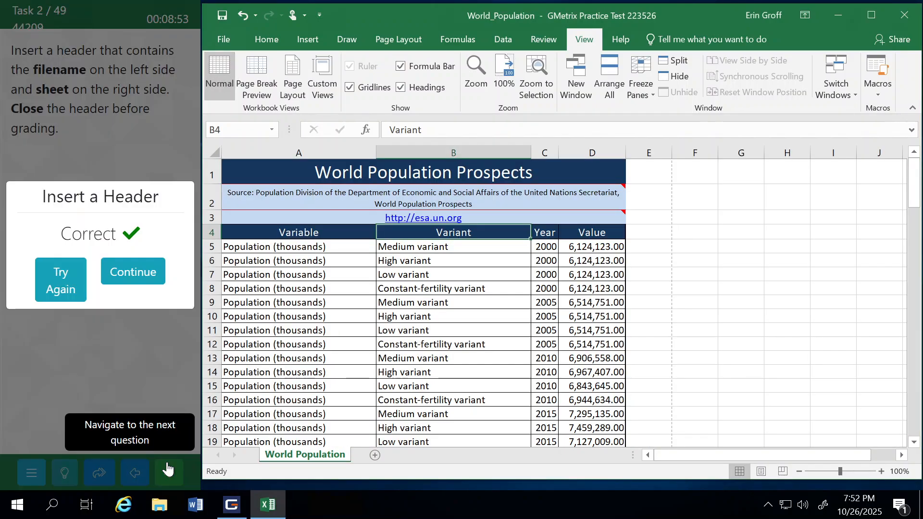
pyautogui.click(151, 267)
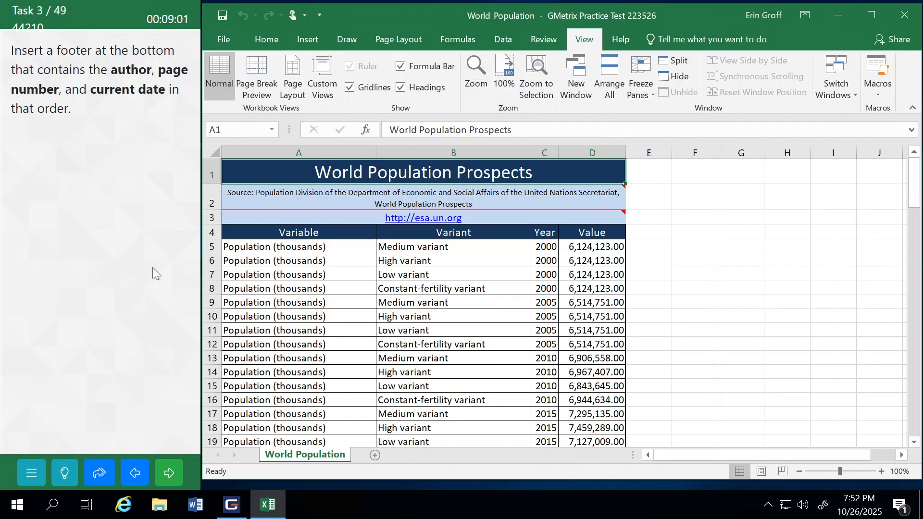
# Step: Start header and footer editing on the World Population sheet and activate the left section of the page footer
pyautogui.click(798, 472)
pyautogui.click(798, 471)
pyautogui.click(798, 471)
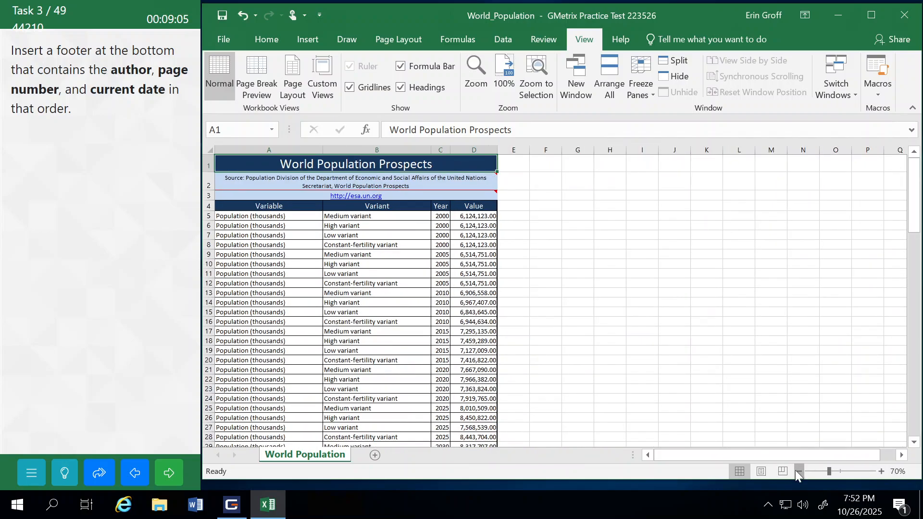
pyautogui.click(796, 471)
pyautogui.click(797, 472)
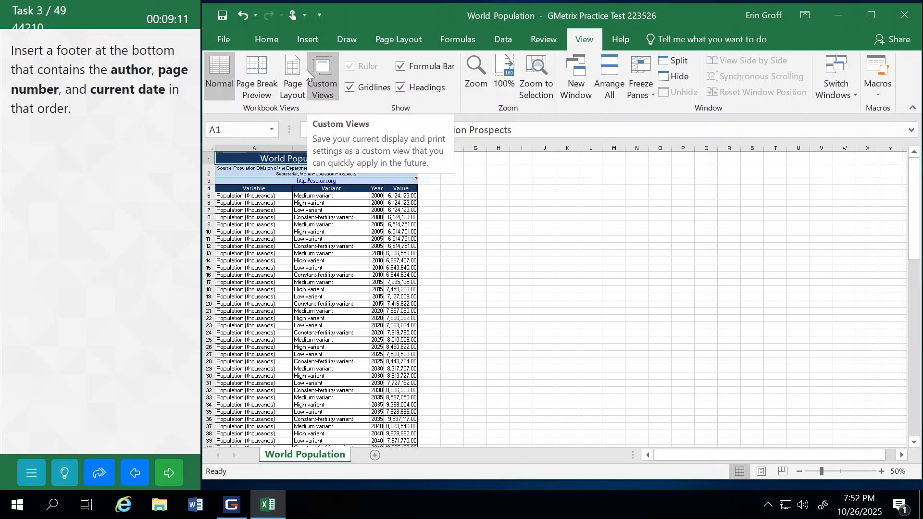
pyautogui.click(310, 42)
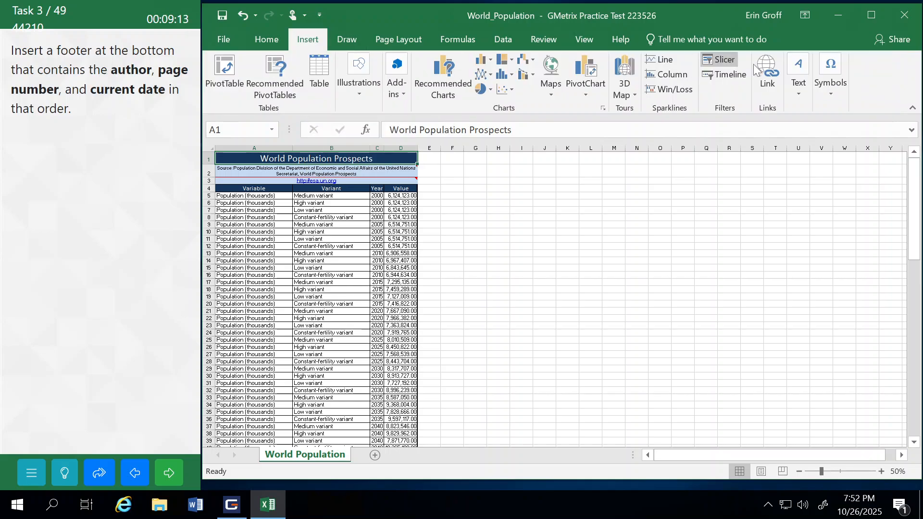
pyautogui.click(802, 70)
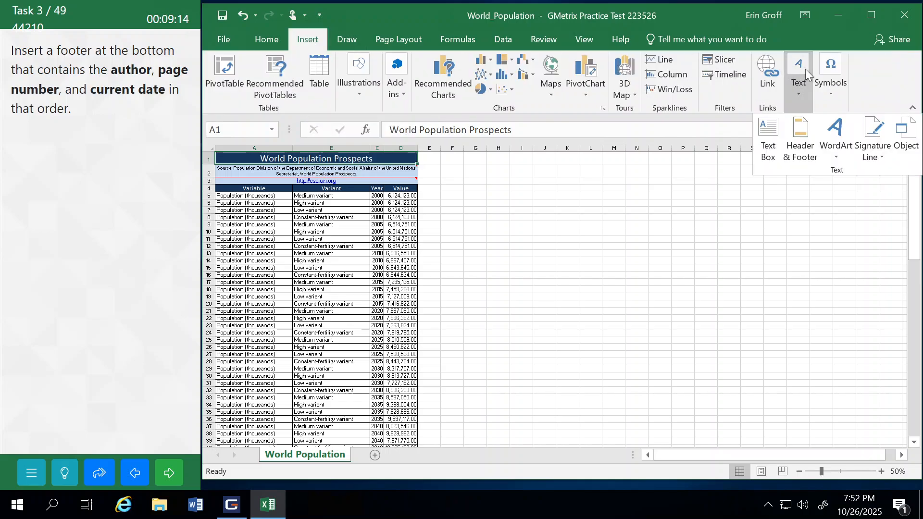
pyautogui.click(801, 129)
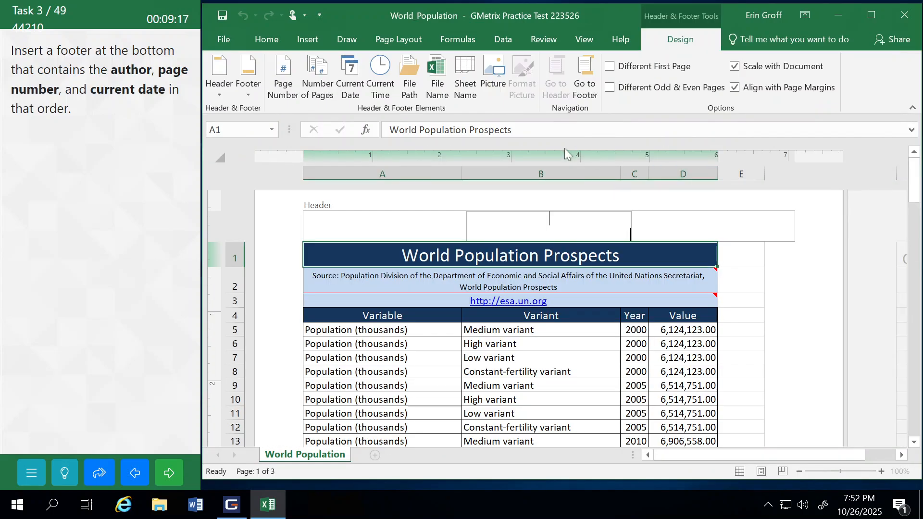
pyautogui.click(591, 77)
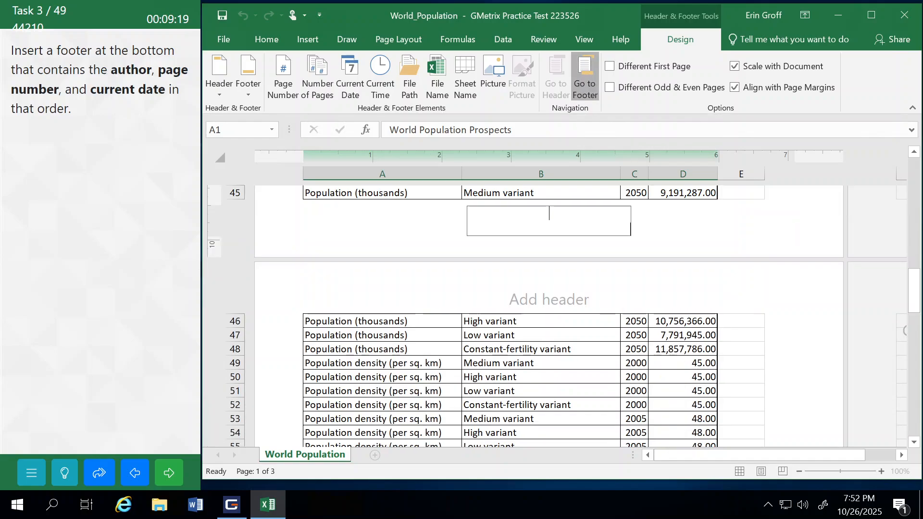
pyautogui.click(386, 226)
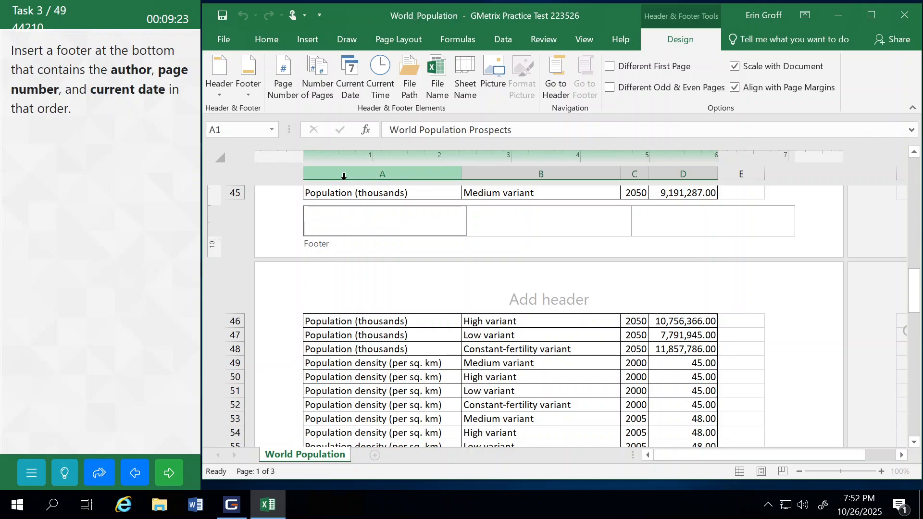
# Step: Review the preset footers and read the task's help instructions on inserting the footer
pyautogui.click(243, 91)
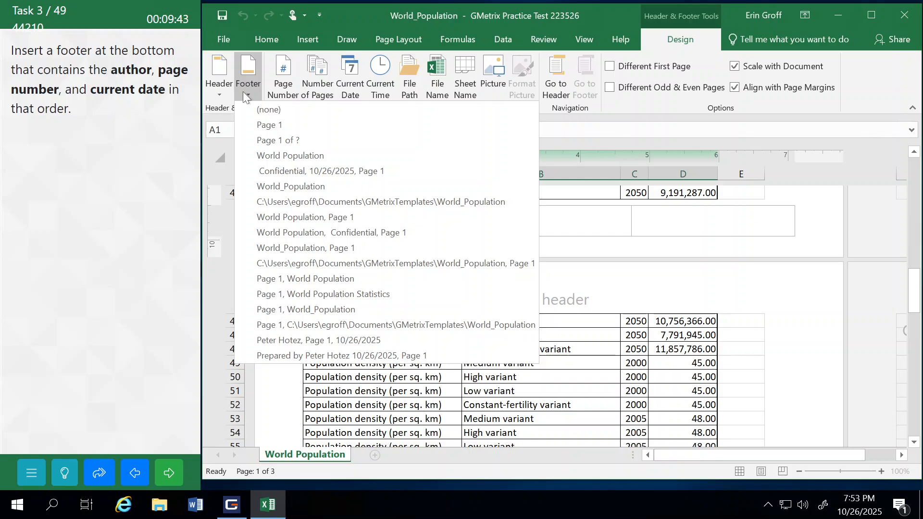
pyautogui.click(247, 46)
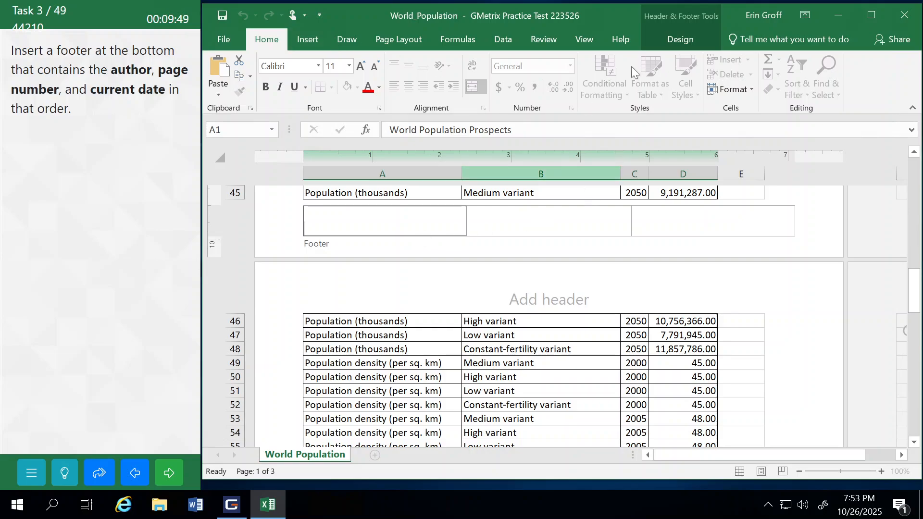
pyautogui.click(688, 44)
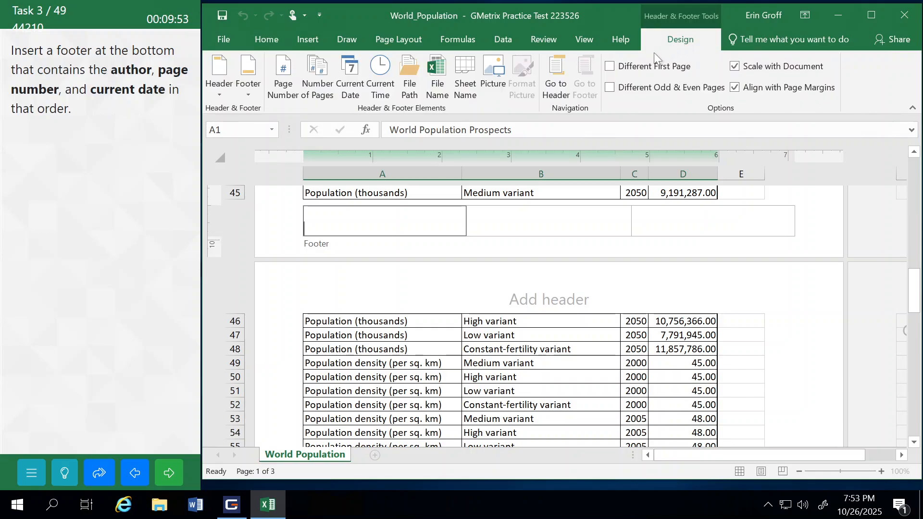
pyautogui.click(65, 474)
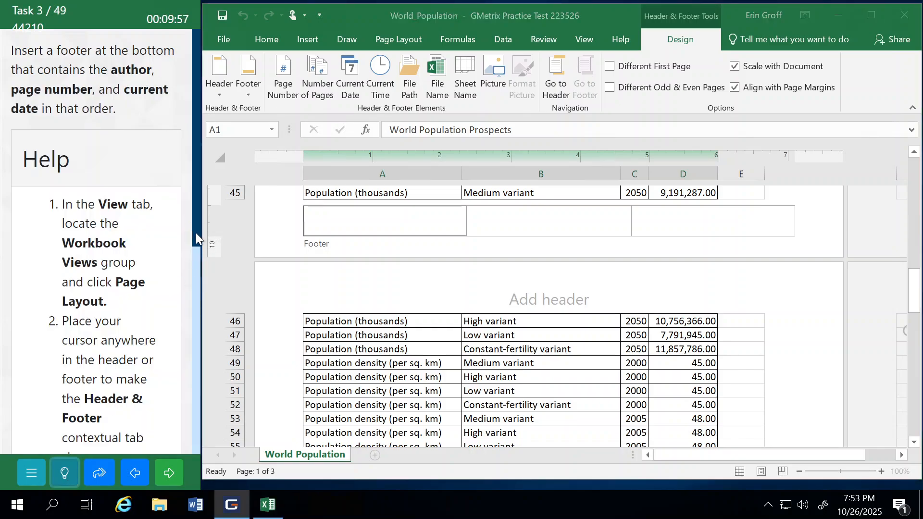
pyautogui.moveTo(196, 237); pyautogui.dragTo(185, 434)
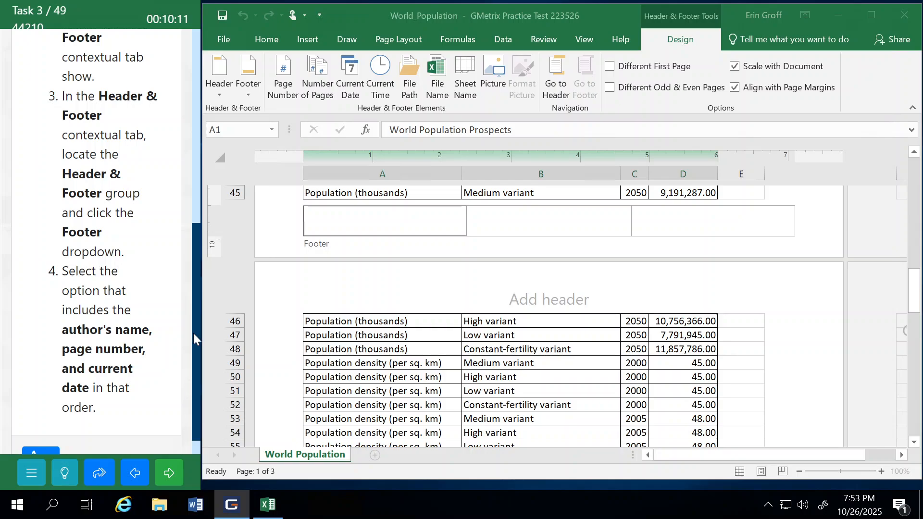
# Step: Apply the preset footer containing author, page number and current date in that order, and submit the task to continue
pyautogui.click(364, 17)
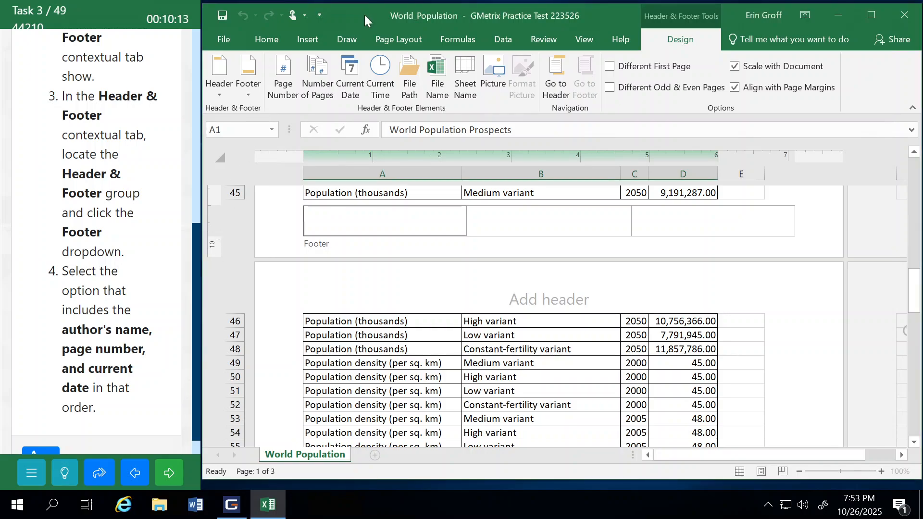
pyautogui.click(249, 94)
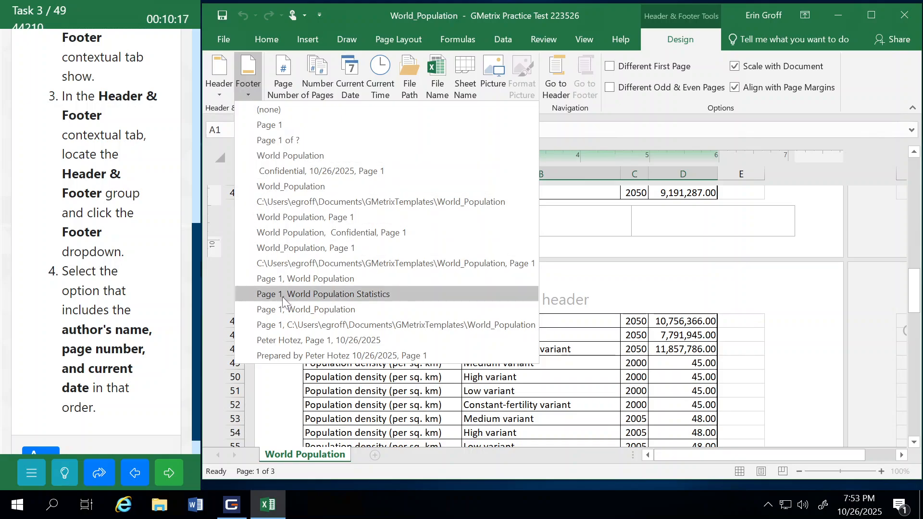
pyautogui.click(302, 339)
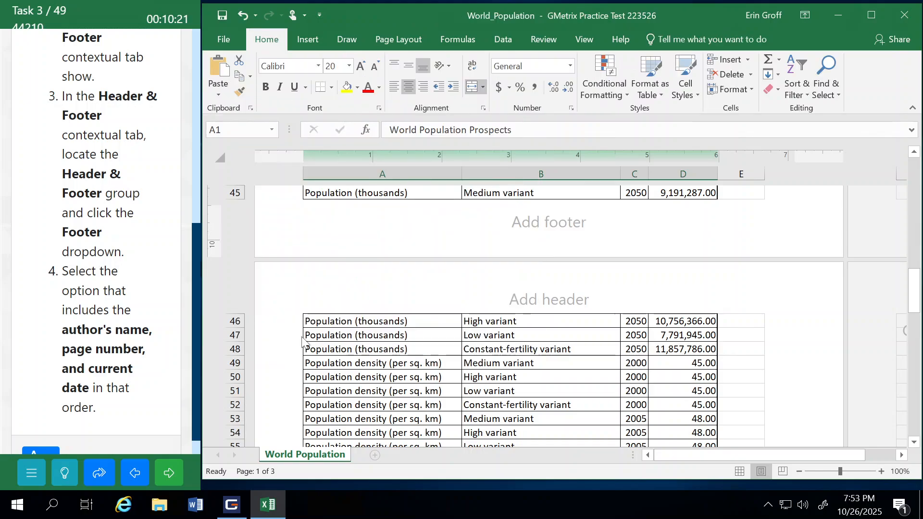
pyautogui.click(175, 481)
pyautogui.click(147, 268)
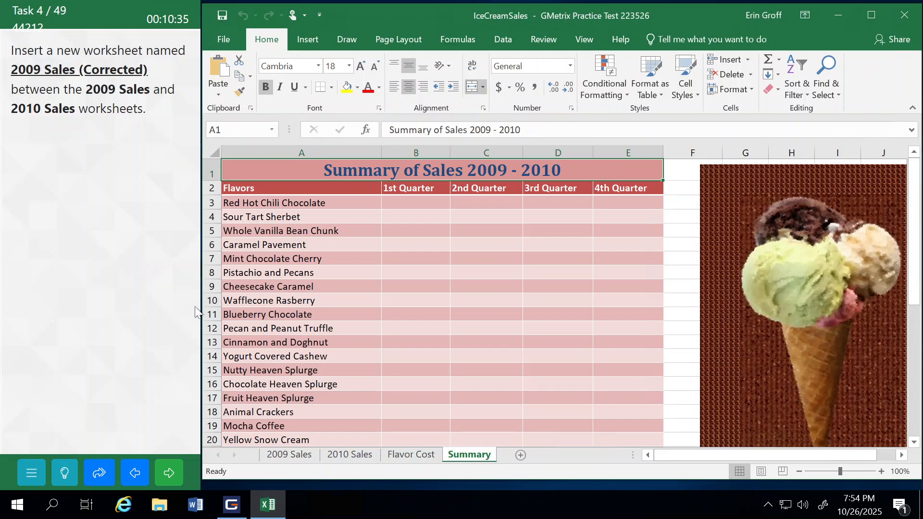
# Step: Insert a new worksheet and rename it 2009 Sales (Corrected)
pyautogui.click(520, 455)
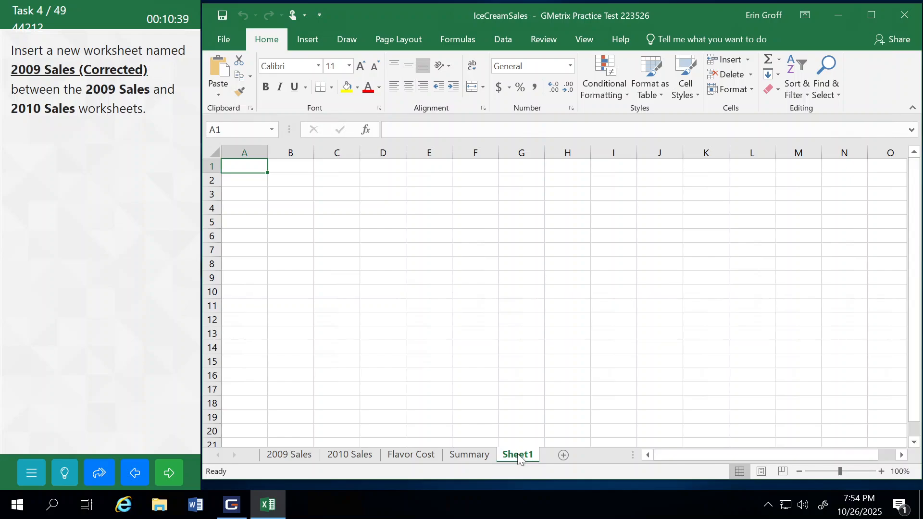
pyautogui.rightClick(519, 454)
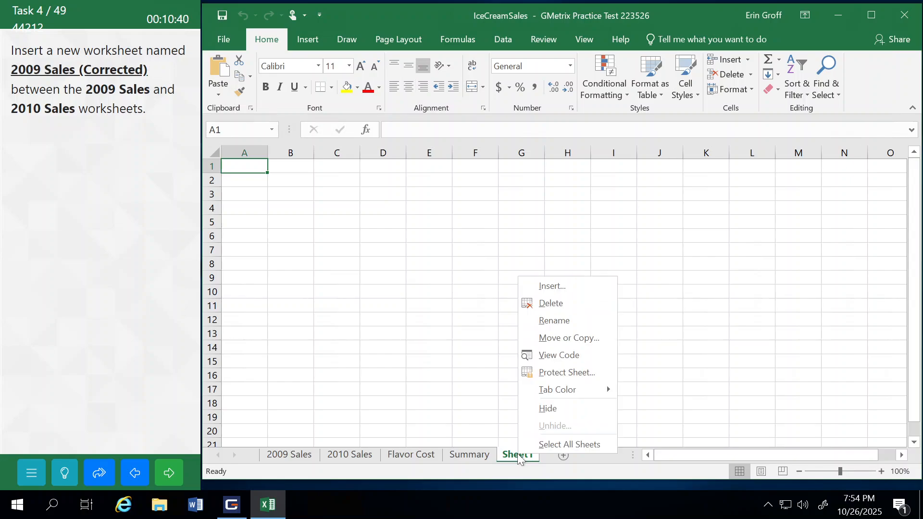
pyautogui.click(570, 318)
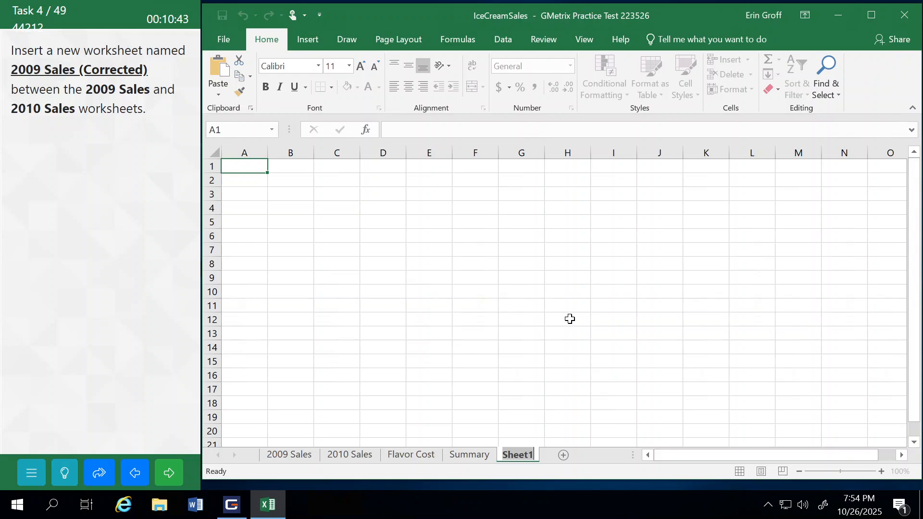
pyautogui.write('2009 ')
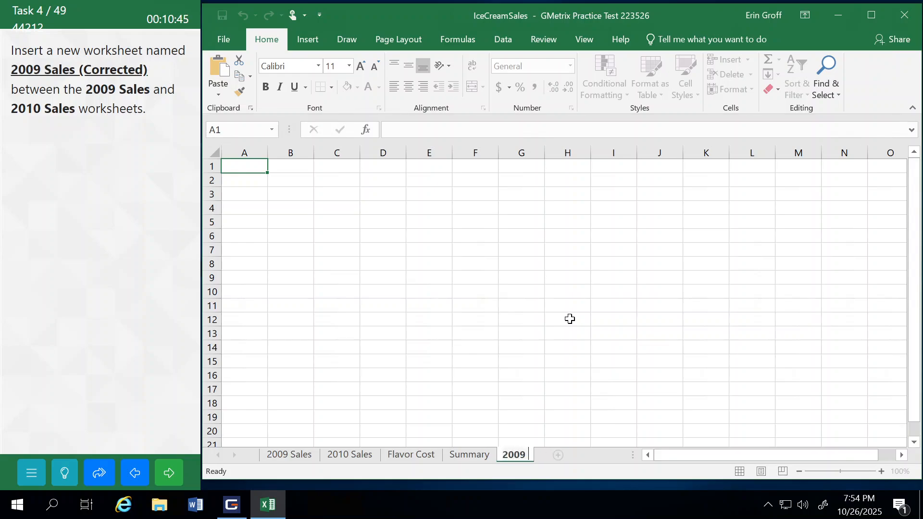
pyautogui.write('Sales')
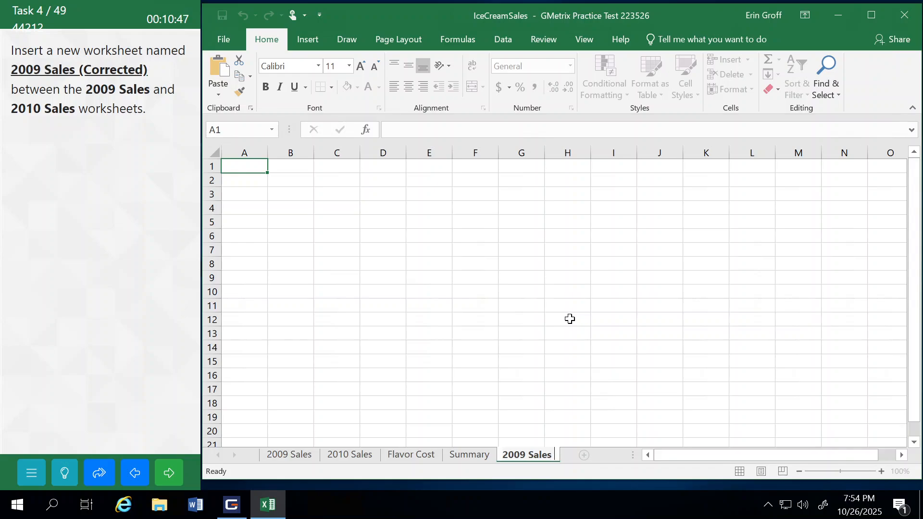
pyautogui.write(' (Correc')
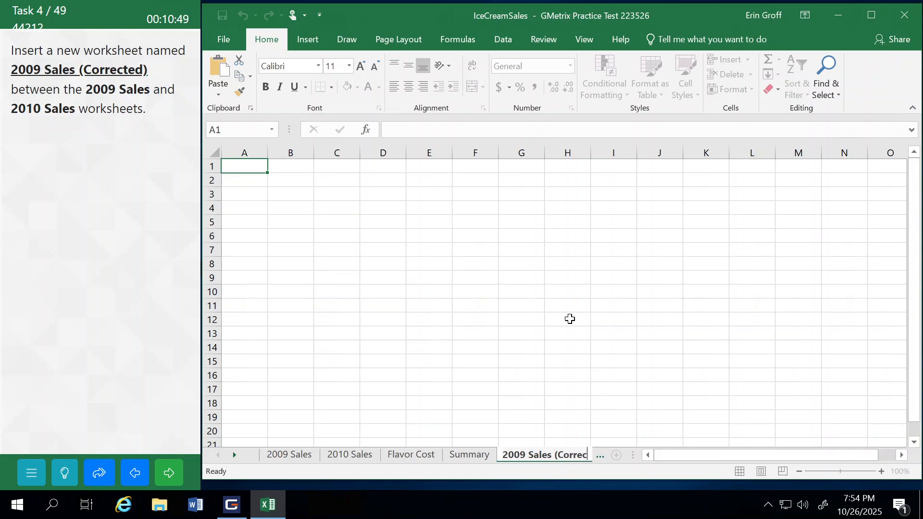
pyautogui.write('ted)')
pyautogui.press('Return')
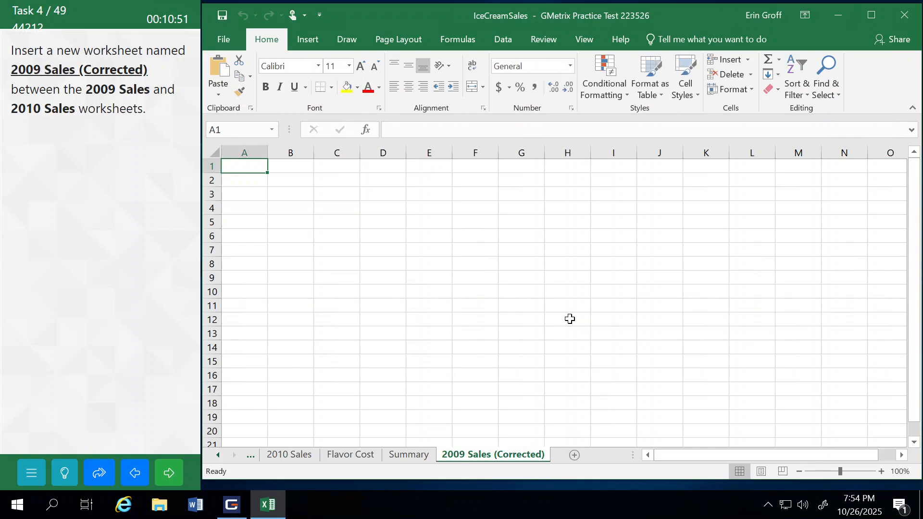
# Step: Move the 2009 Sales (Corrected) worksheet between 2009 Sales and 2010 Sales, and submit the task to continue
pyautogui.moveTo(495, 456)
pyautogui.mouseDown()
pyautogui.moveTo(239, 459)
pyautogui.moveTo(321, 458)
pyautogui.mouseUp()
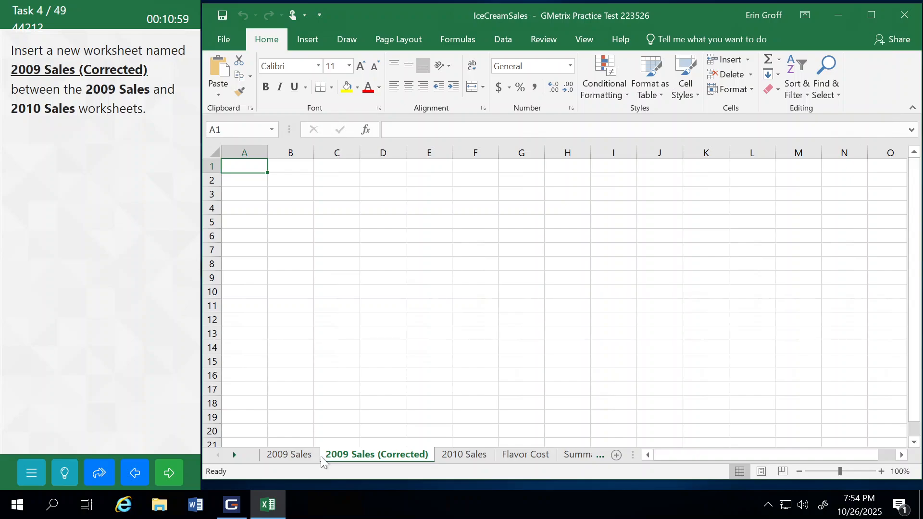
pyautogui.click(171, 476)
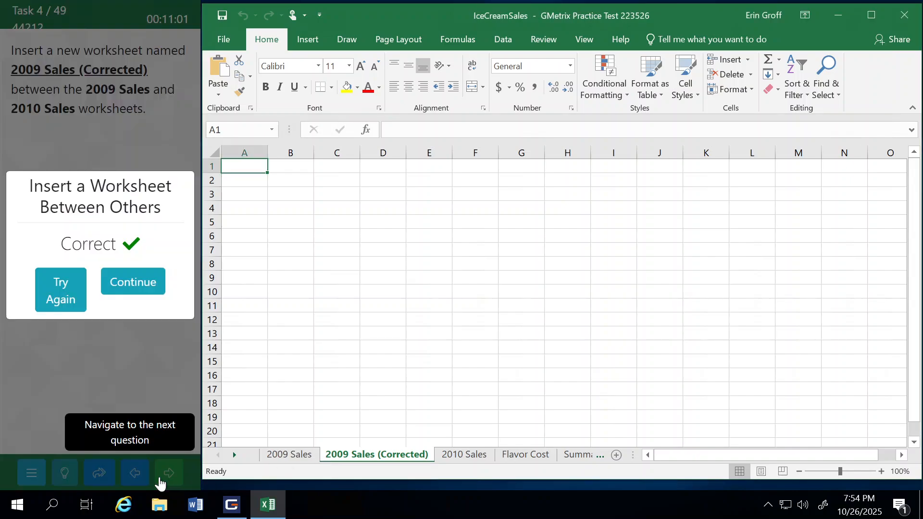
pyautogui.click(138, 287)
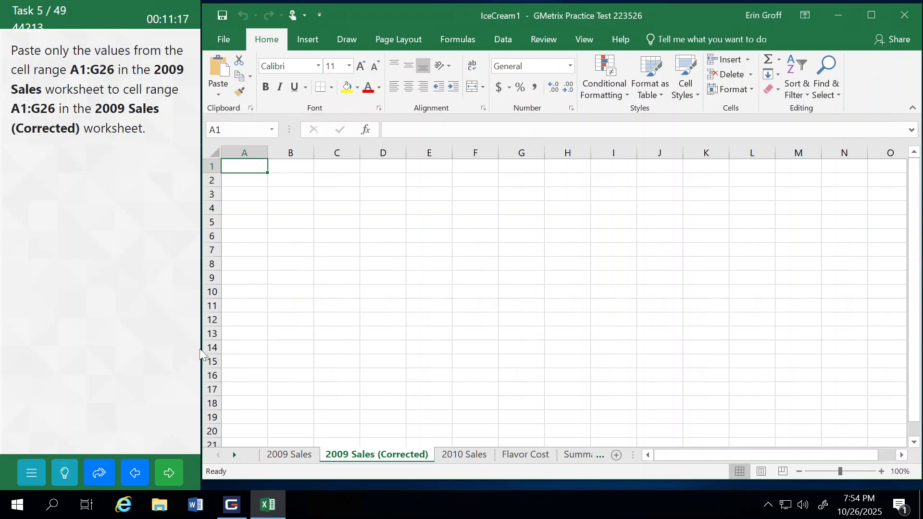
# Step: Copy the cell range A1:G26 on the 2009 Sales worksheet
pyautogui.click(285, 456)
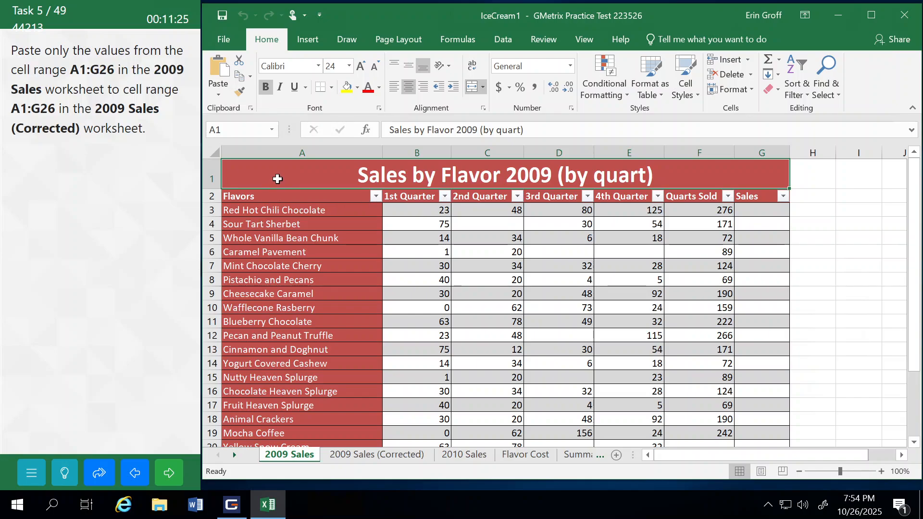
pyautogui.moveTo(276, 179); pyautogui.dragTo(764, 441)
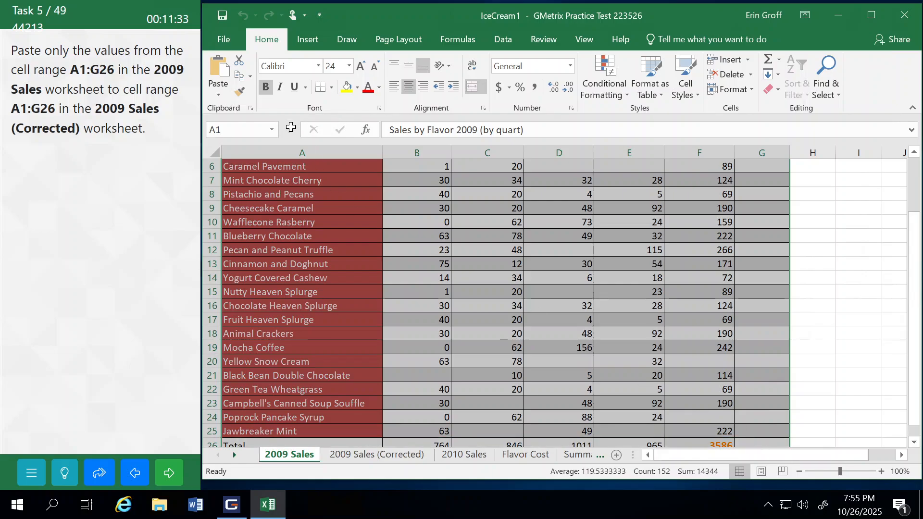
pyautogui.click(239, 78)
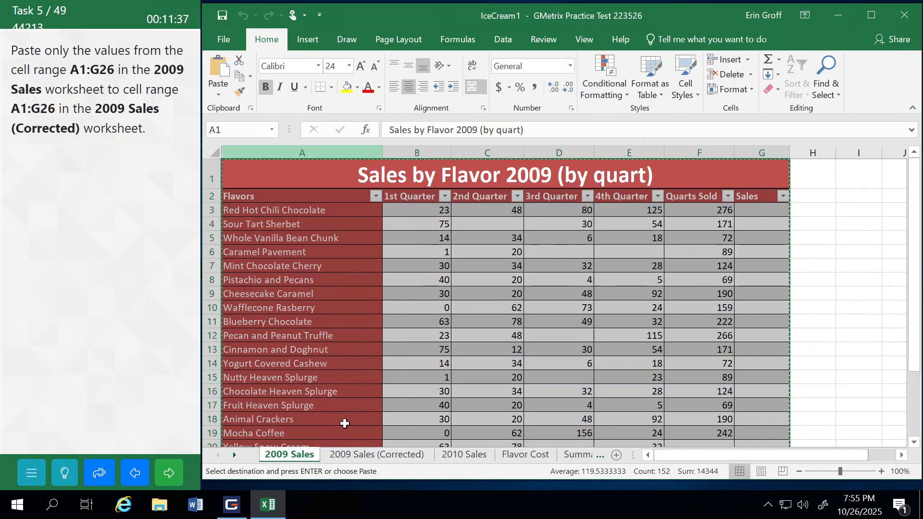
# Step: Paste only the values into the 2009 Sales (Corrected) worksheet starting at cell A1, and submit the task to continue
pyautogui.click(361, 459)
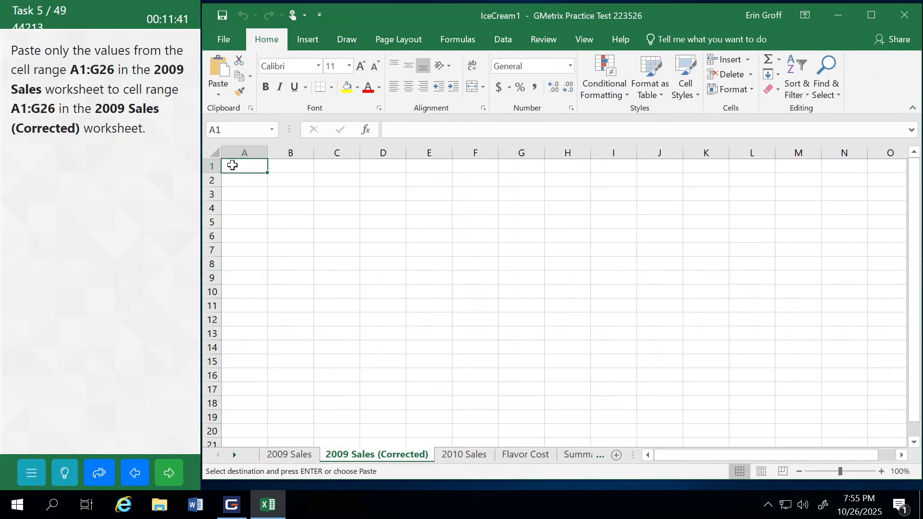
pyautogui.click(219, 96)
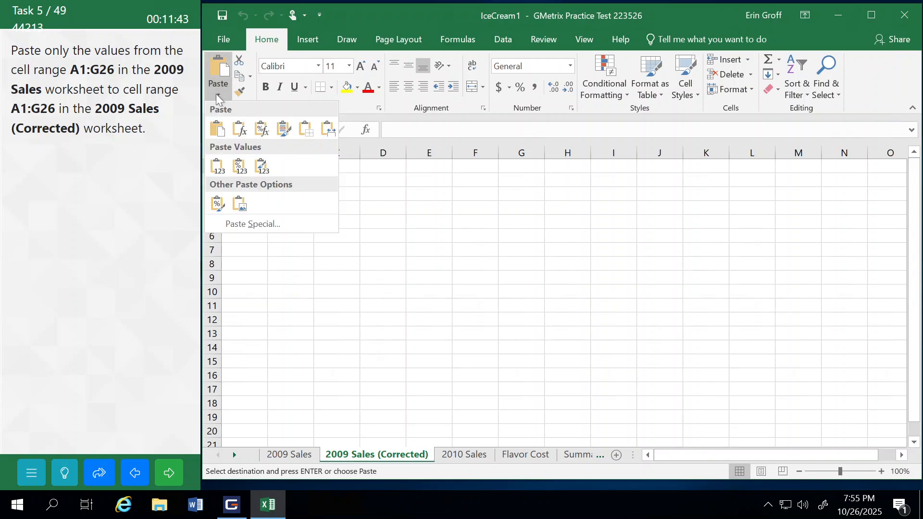
pyautogui.click(216, 167)
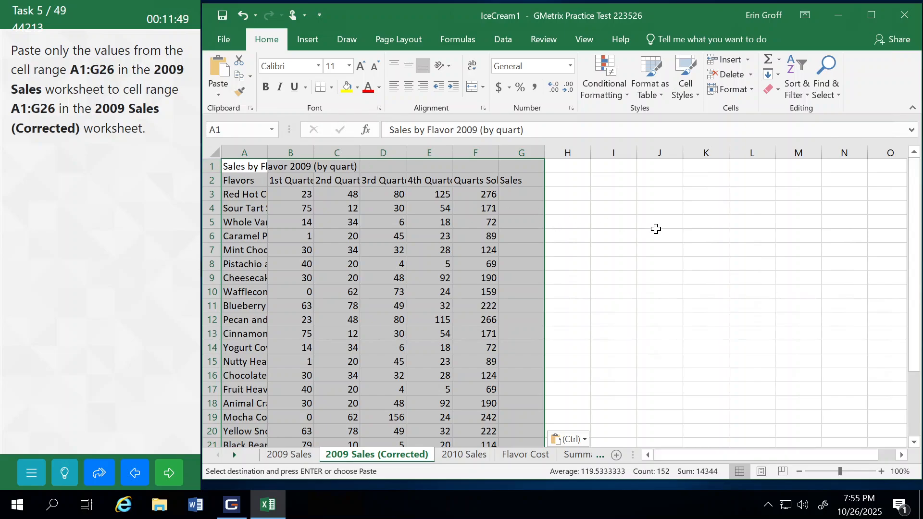
pyautogui.click(656, 228)
pyautogui.click(172, 475)
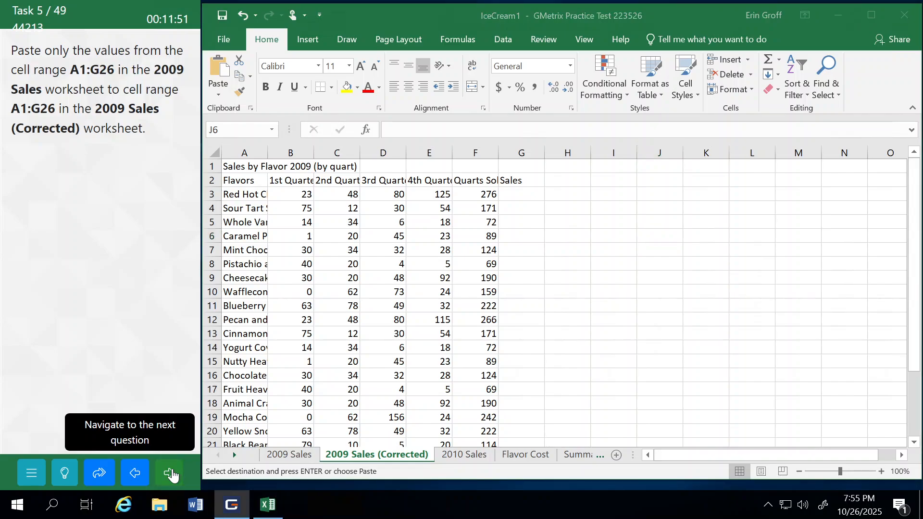
pyautogui.click(146, 290)
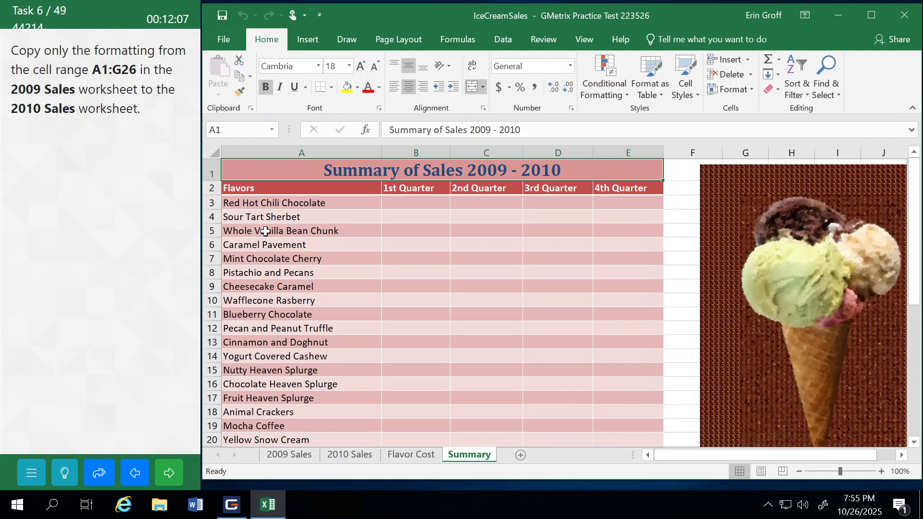
# Step: Pick up the formatting of cell range A1:G26 on the 2009 Sales worksheet with Format Painter
pyautogui.click(285, 456)
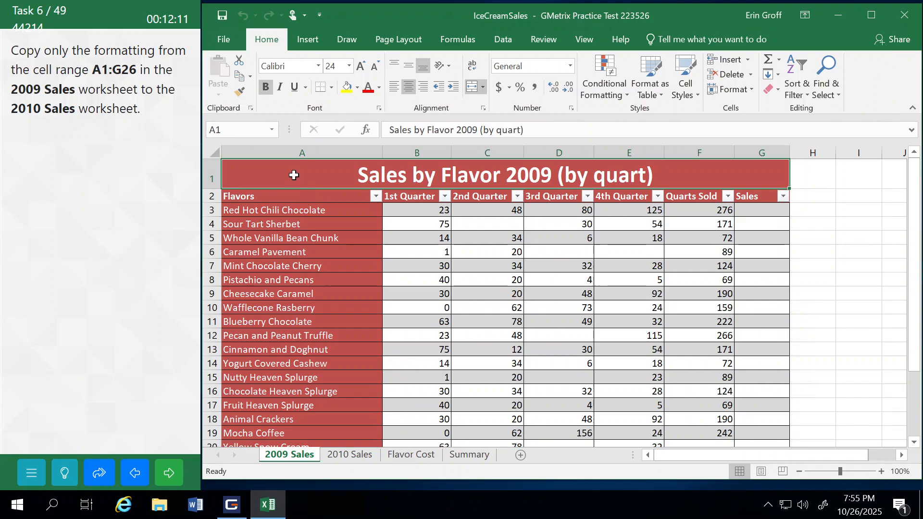
pyautogui.moveTo(295, 175); pyautogui.dragTo(760, 416)
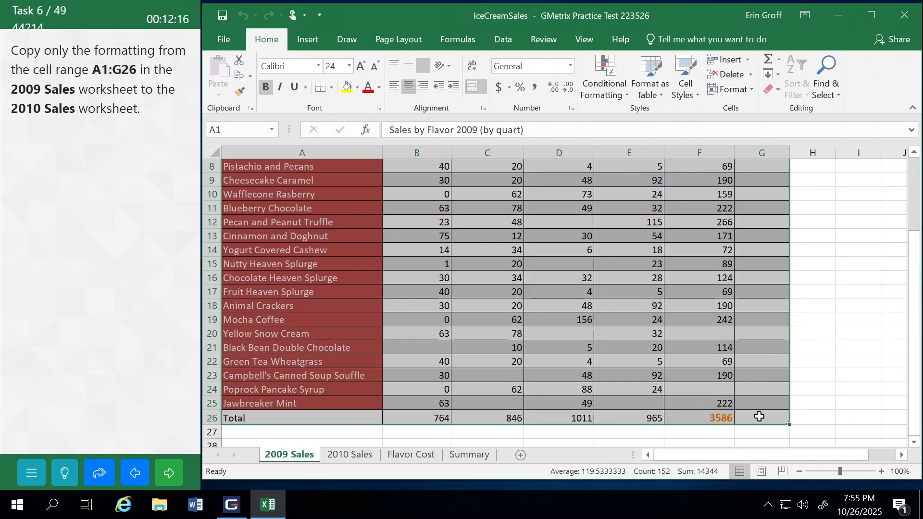
pyautogui.click(250, 77)
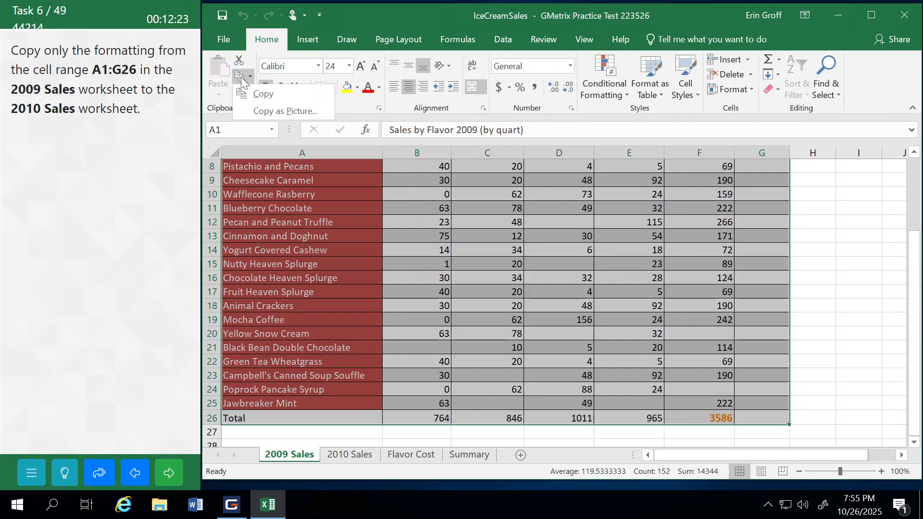
pyautogui.click(213, 120)
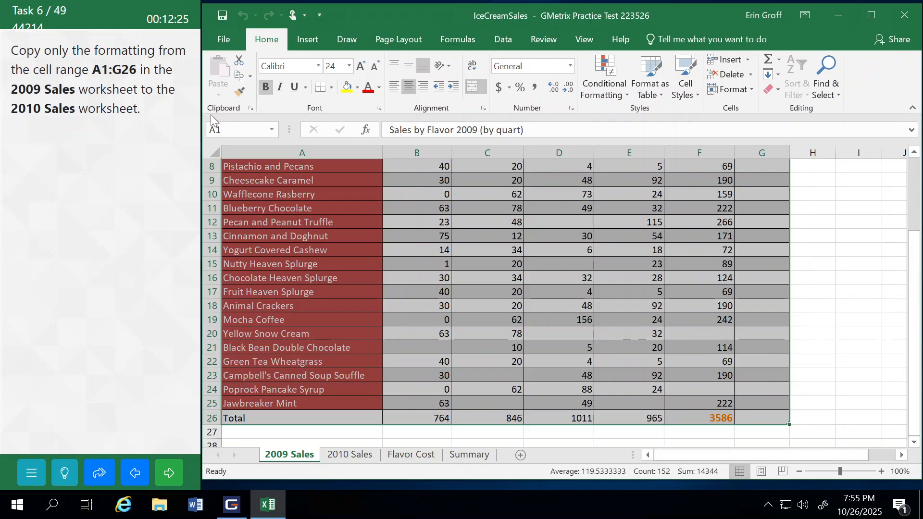
pyautogui.click(241, 92)
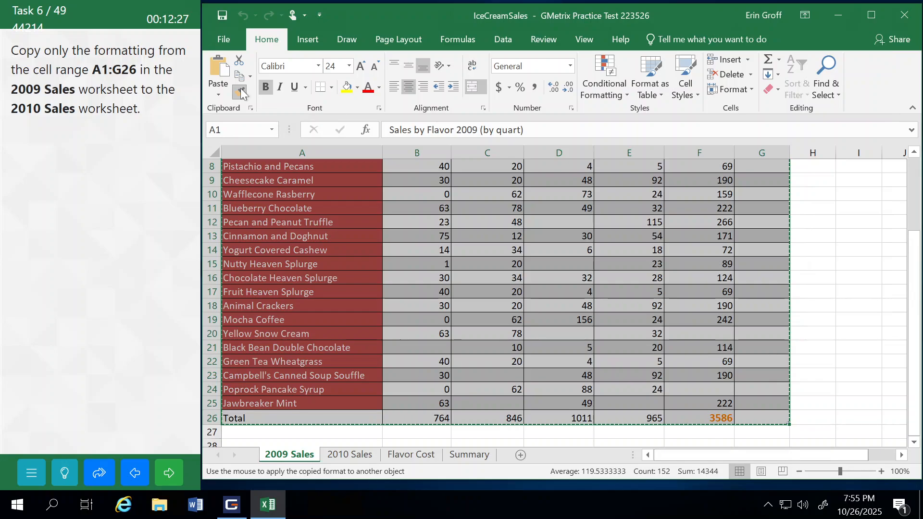
# Step: Apply the copied formatting to the 2010 Sales worksheet starting at cell A1, and submit the task to continue
pyautogui.click(336, 457)
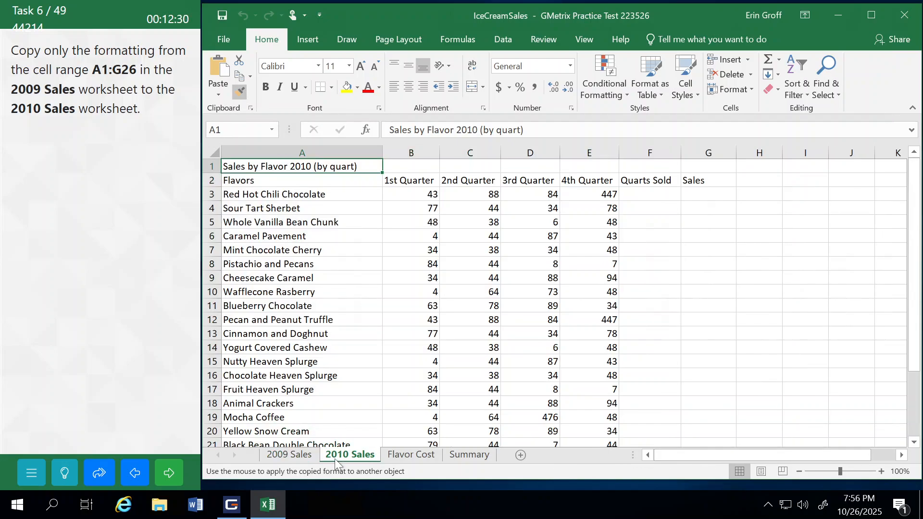
pyautogui.click(245, 164)
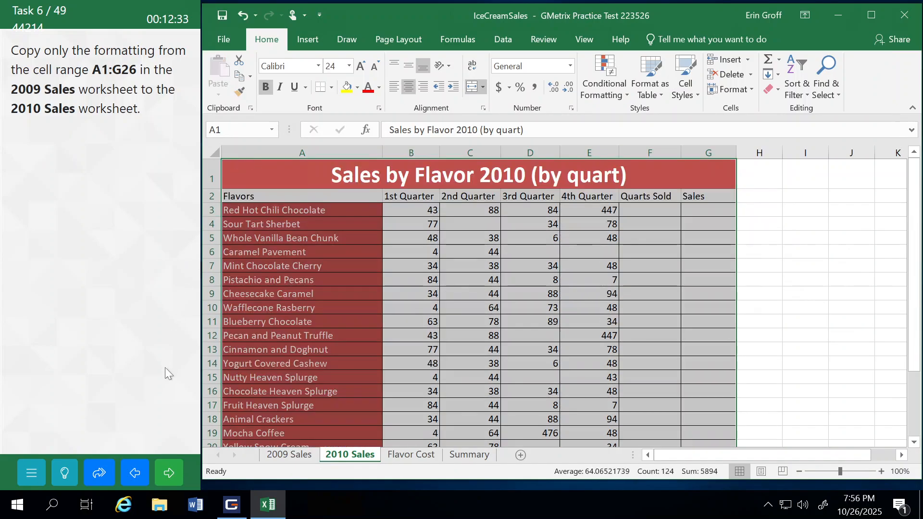
pyautogui.click(169, 473)
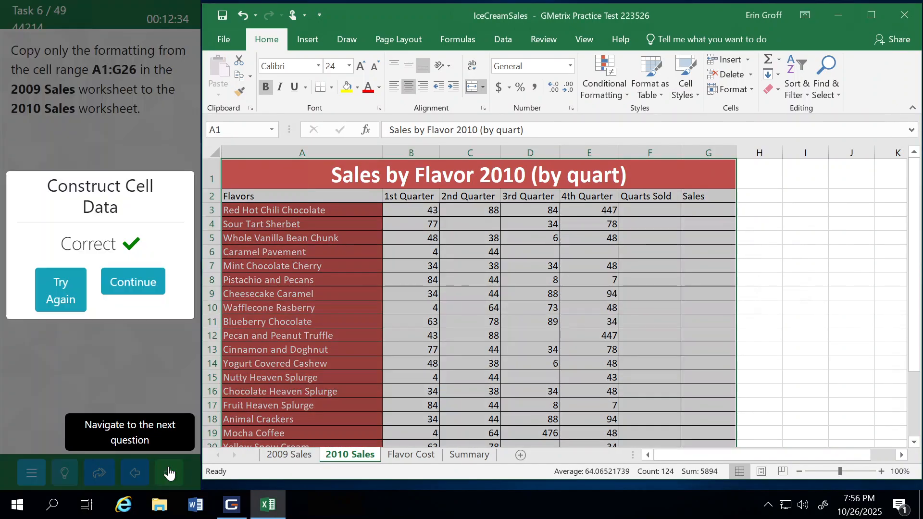
pyautogui.click(132, 278)
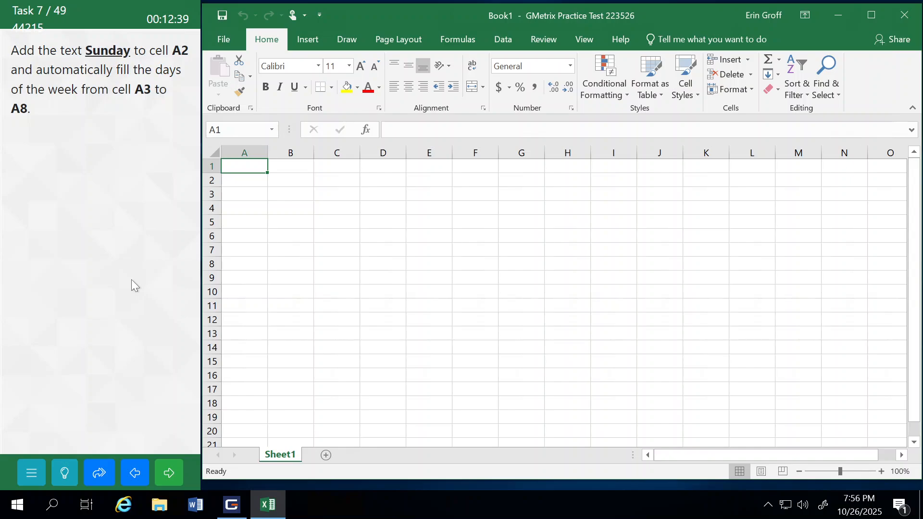
# Step: Enter the text Sunday in cell A2
pyautogui.click(246, 177)
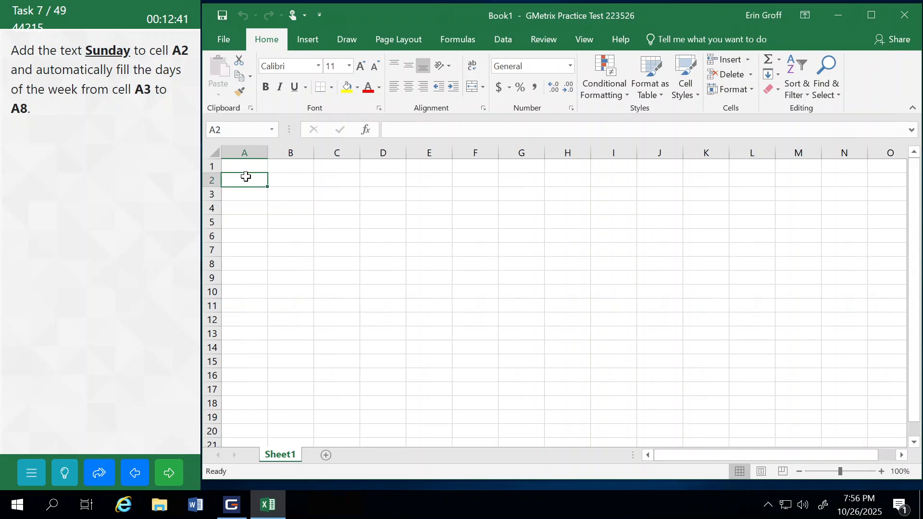
pyautogui.write('Sunday')
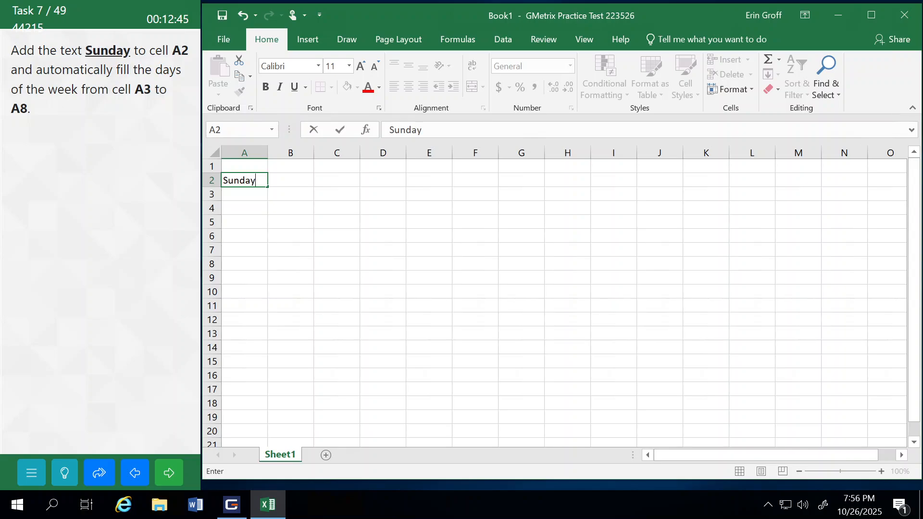
pyautogui.press('Return')
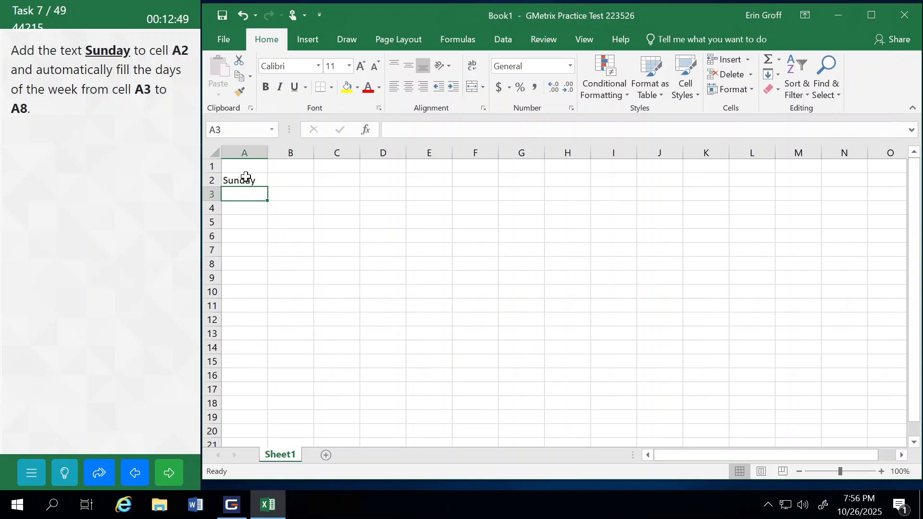
# Step: Auto-fill the days of the week from A2 down to A8, and submit the task to continue
pyautogui.click(259, 179)
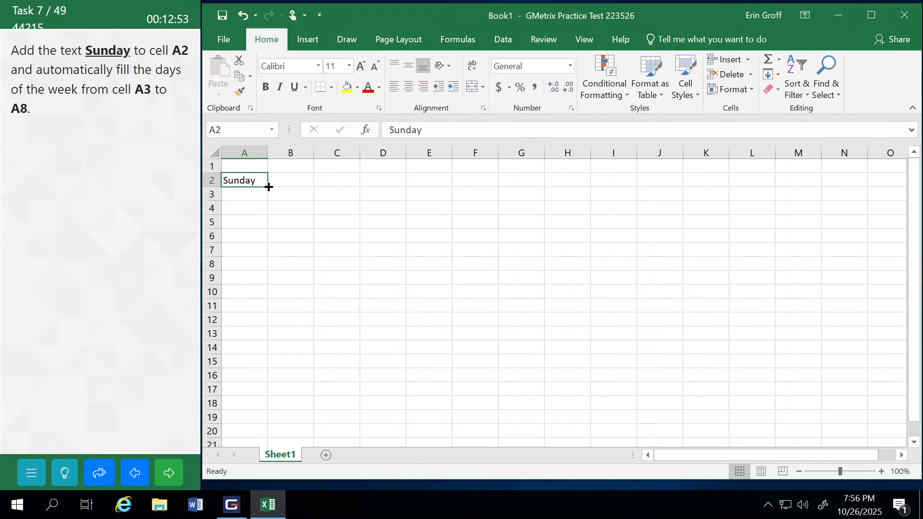
pyautogui.moveTo(268, 187); pyautogui.dragTo(258, 272)
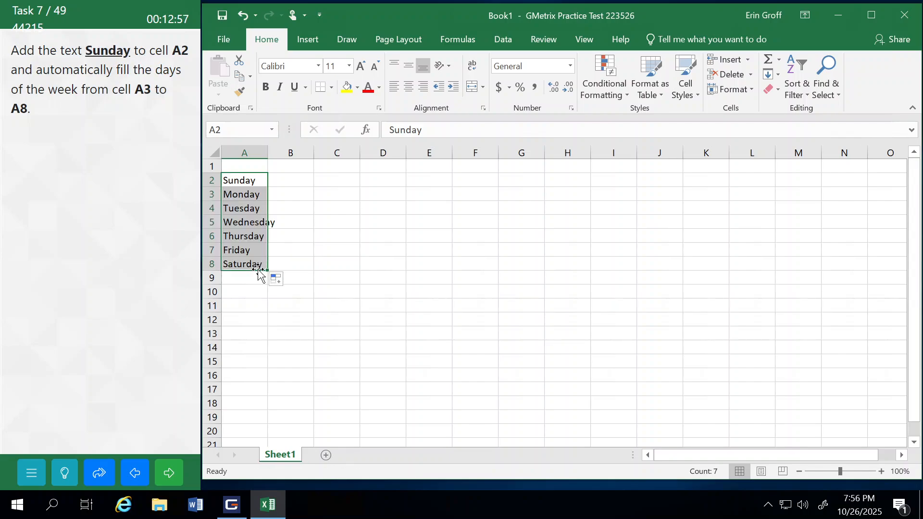
pyautogui.click(168, 471)
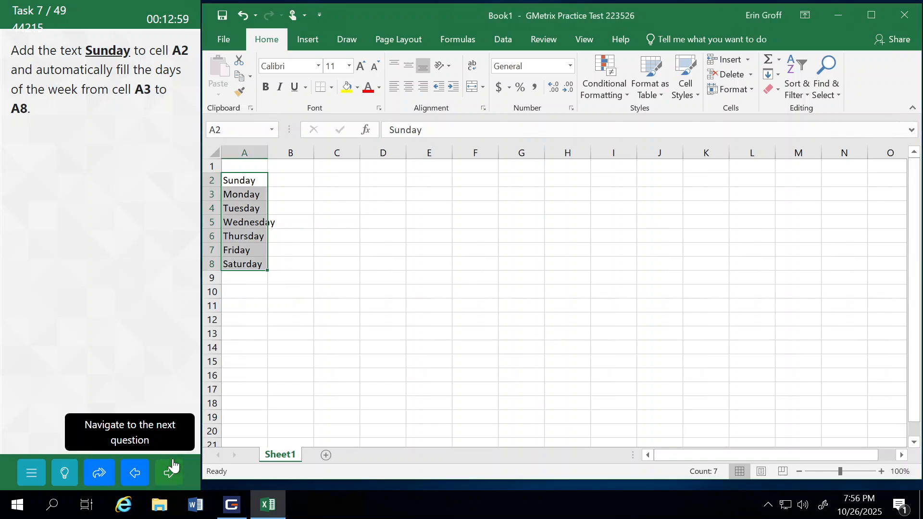
pyautogui.click(155, 276)
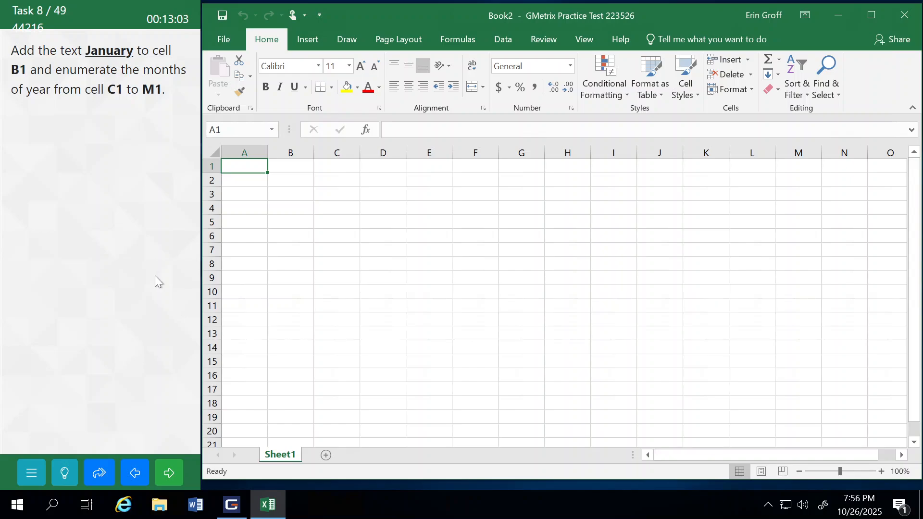
# Step: Enter the text January in cell B1
pyautogui.click(289, 169)
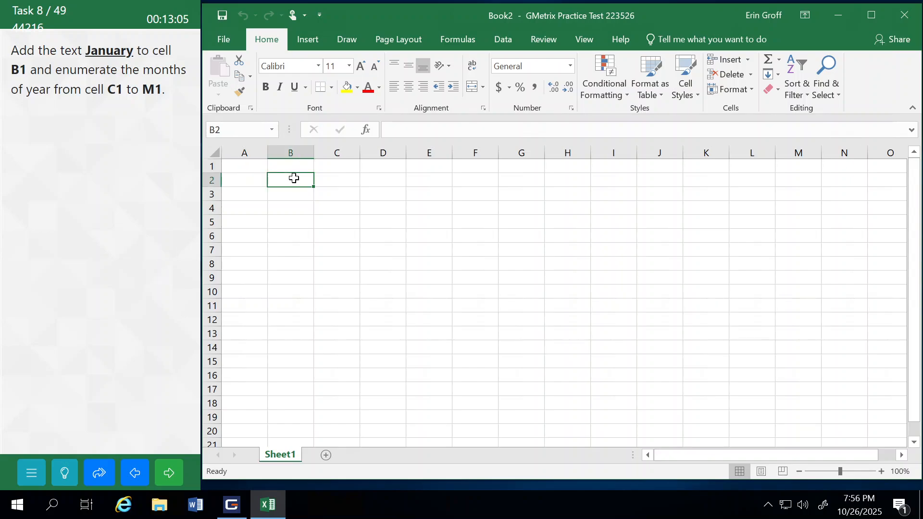
pyautogui.write('January')
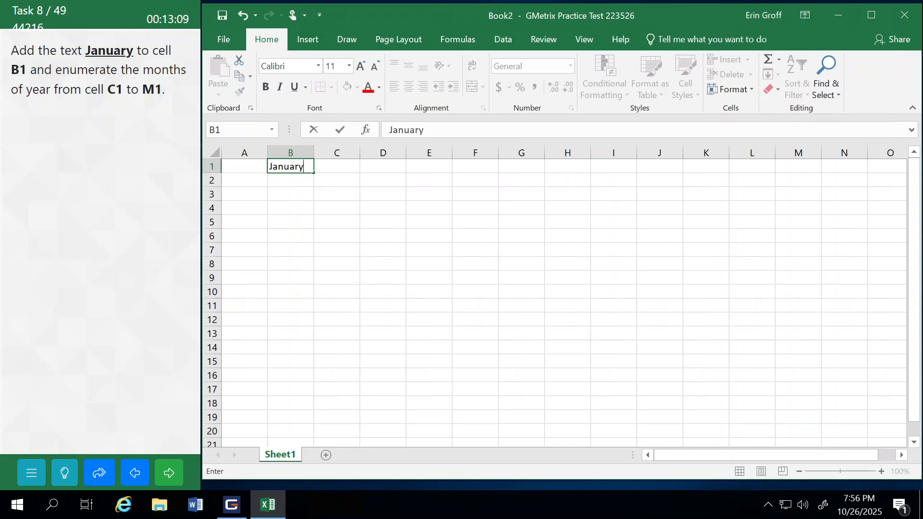
pyautogui.press('Return')
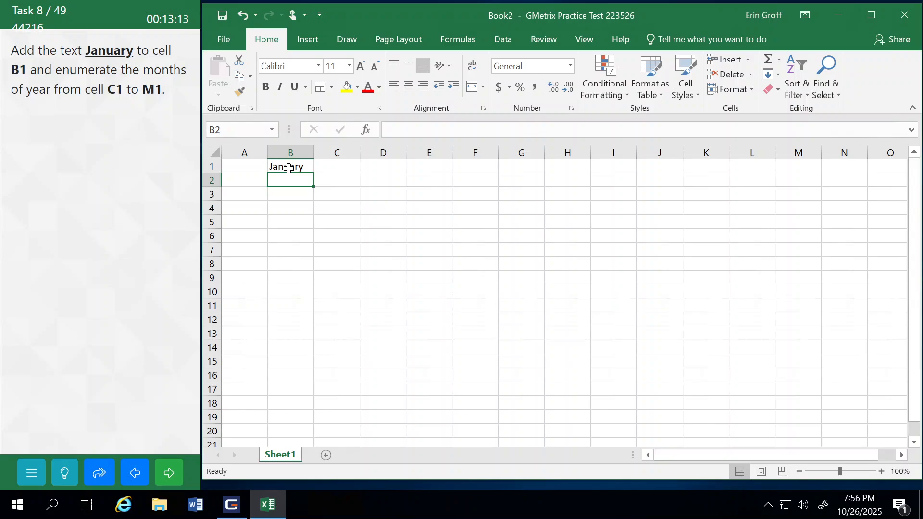
# Step: Auto-fill the months of the year from B1 across to M1, and submit the task to continue
pyautogui.click(288, 168)
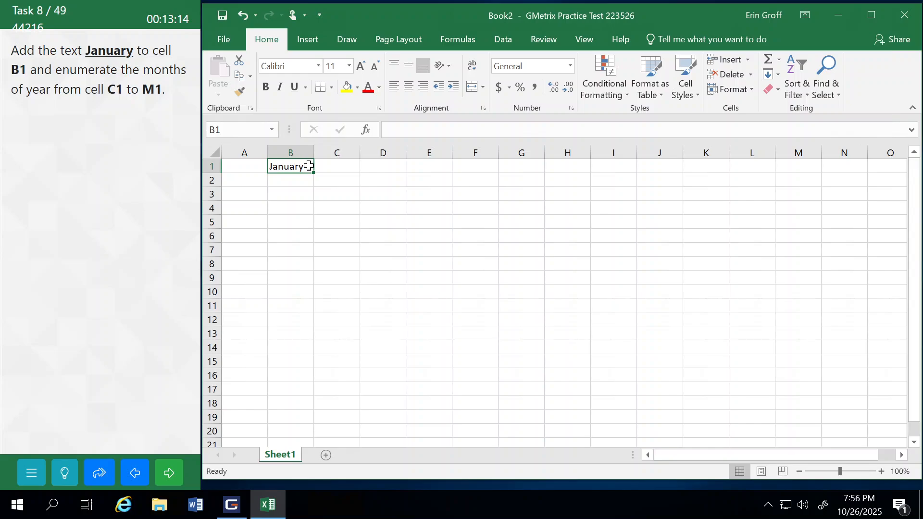
pyautogui.moveTo(314, 172); pyautogui.dragTo(809, 169)
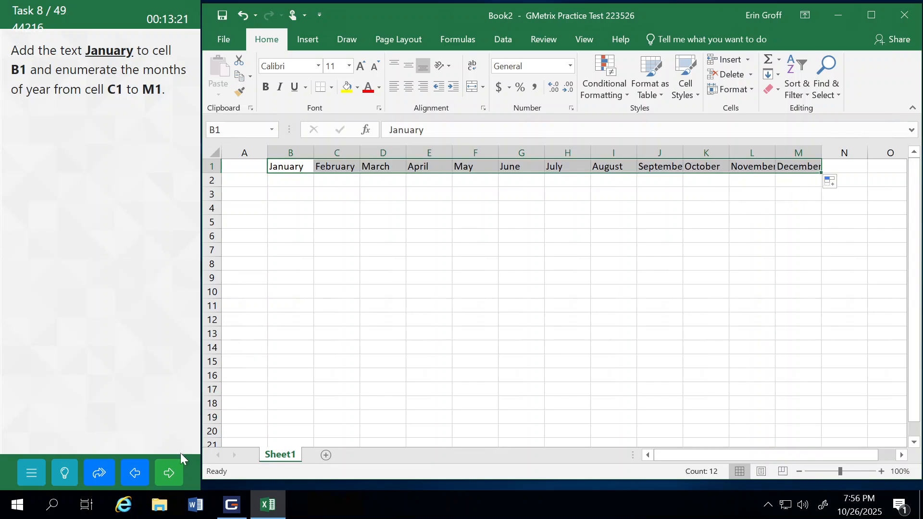
pyautogui.click(168, 473)
pyautogui.click(143, 282)
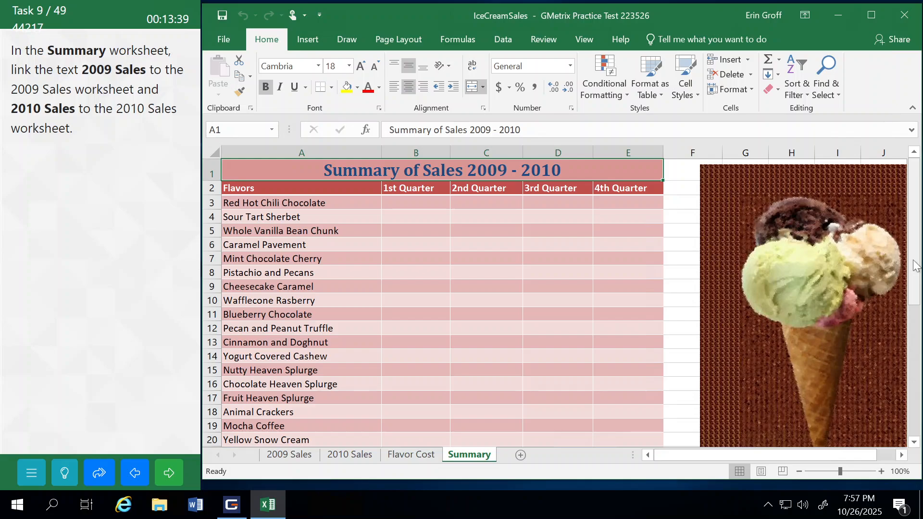
# Step: Insert a hyperlink on the 2009 Sales text in cell A28 of the Summary worksheet, pointing to the 2009 Sales worksheet in this document
pyautogui.moveTo(916, 265); pyautogui.dragTo(916, 401)
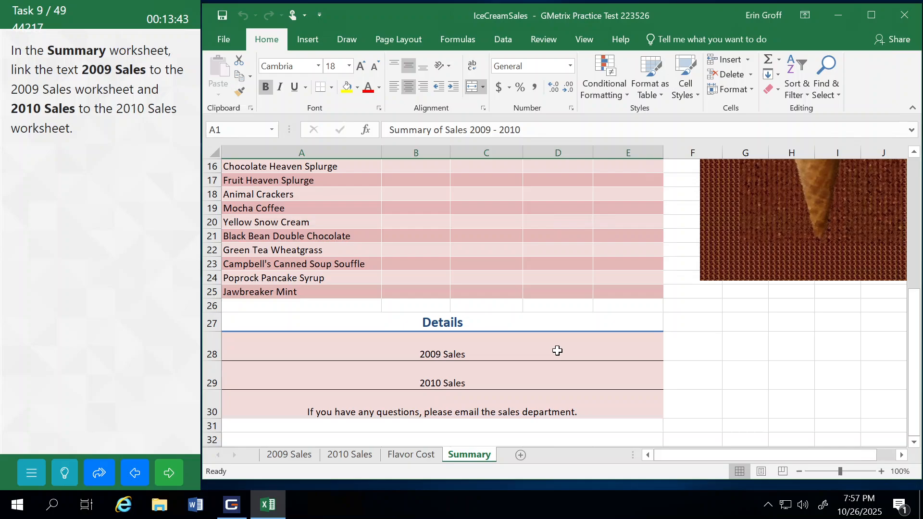
pyautogui.click(440, 350)
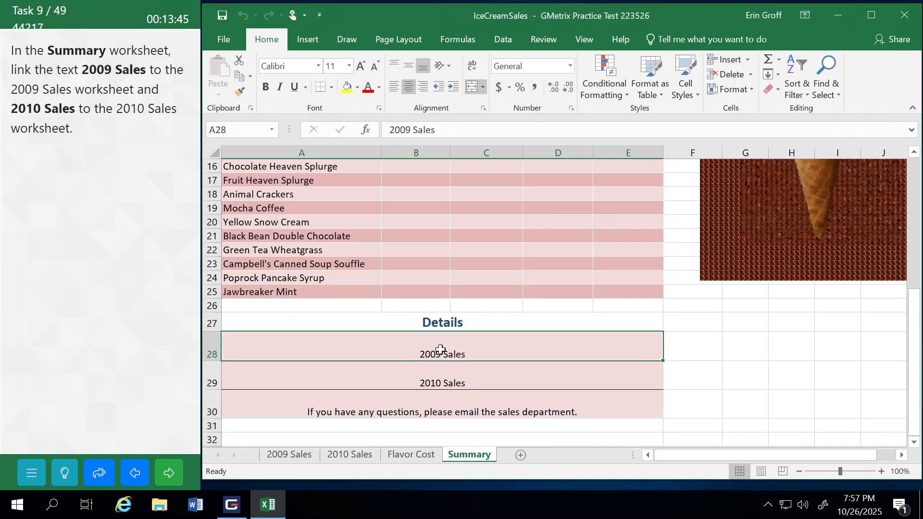
pyautogui.click(308, 39)
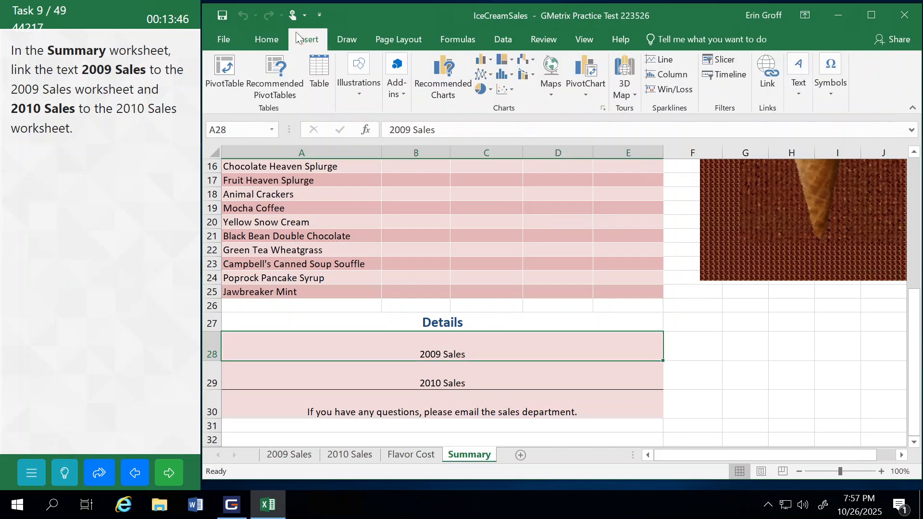
pyautogui.click(760, 68)
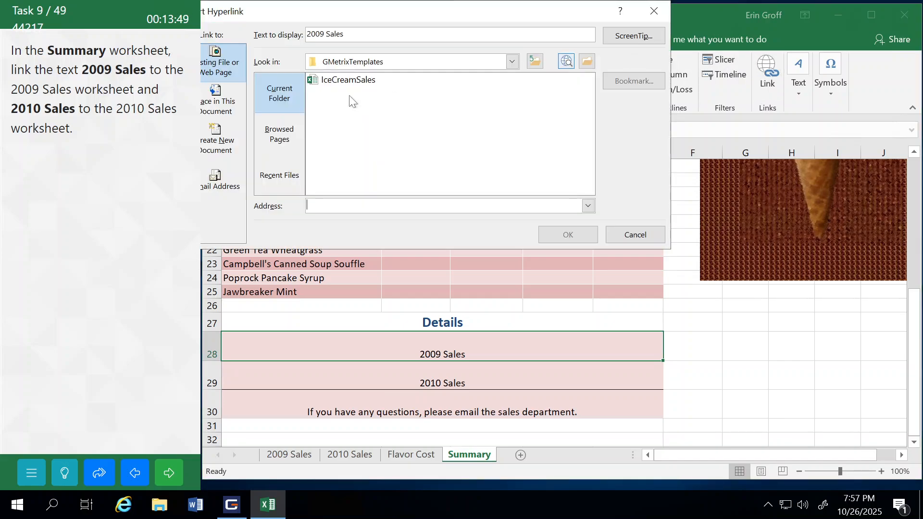
pyautogui.moveTo(299, 19); pyautogui.dragTo(428, 68)
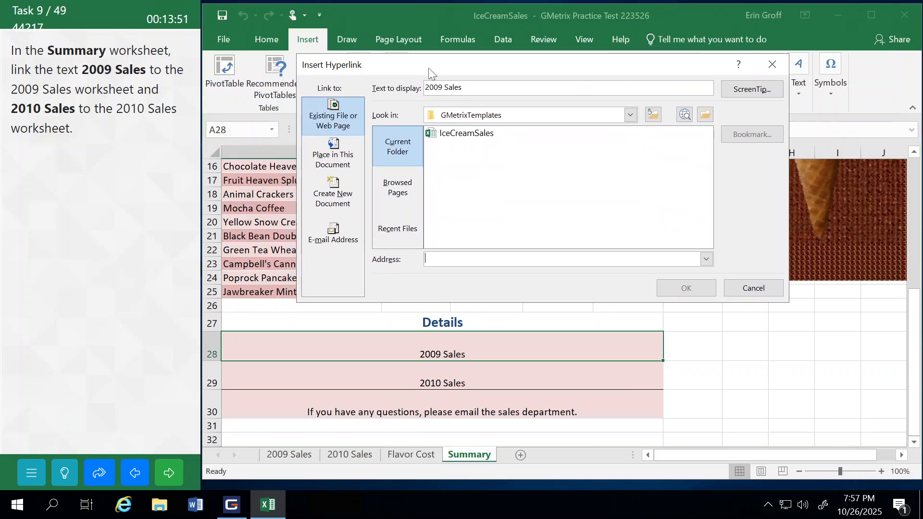
pyautogui.click(349, 161)
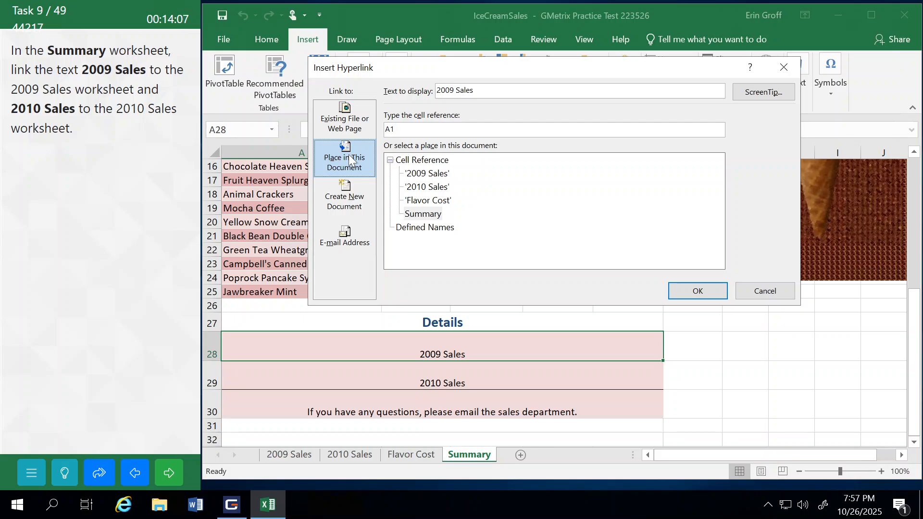
pyautogui.click(432, 174)
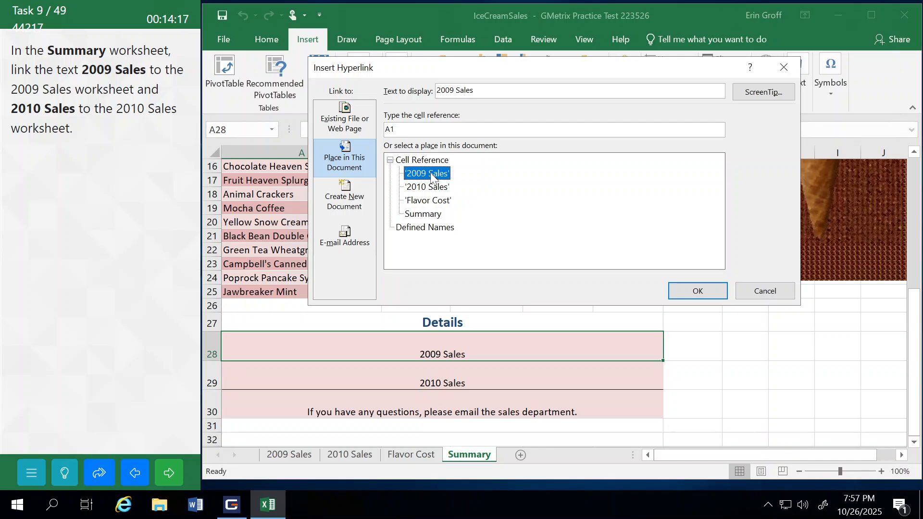
pyautogui.click(712, 290)
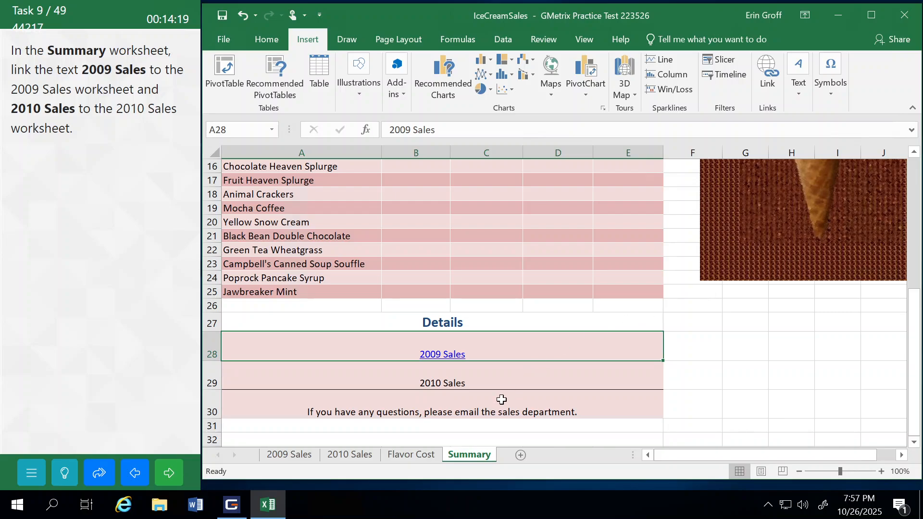
# Step: Link the 2010 Sales text in cell A29 to the 2010 Sales worksheet, and submit the task to continue
pyautogui.click(485, 381)
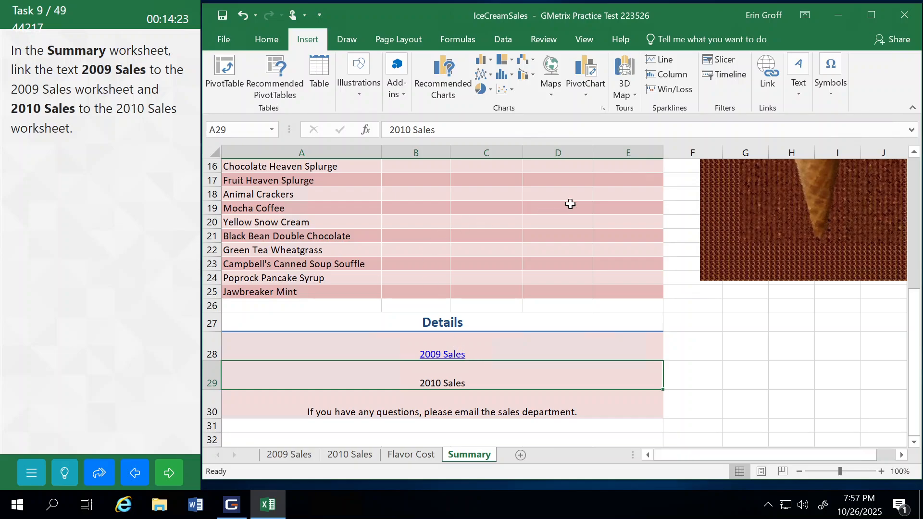
pyautogui.click(767, 72)
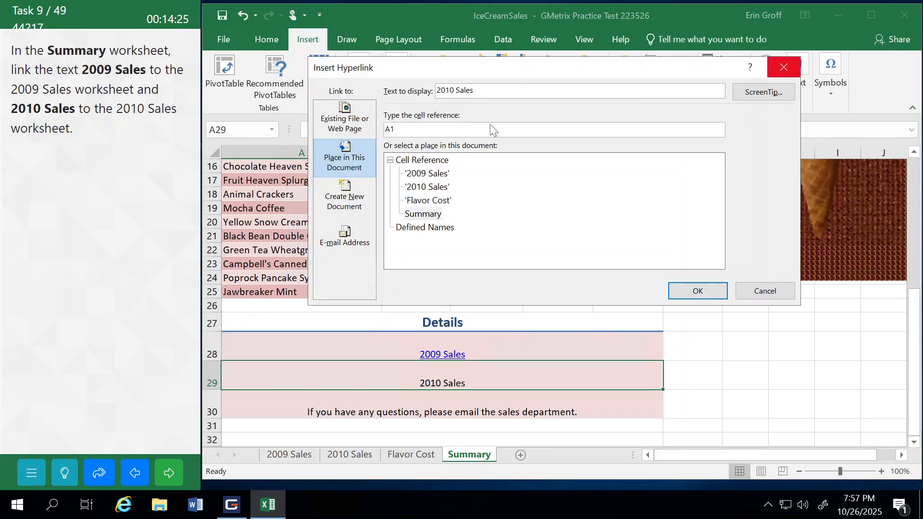
pyautogui.click(428, 187)
pyautogui.click(697, 290)
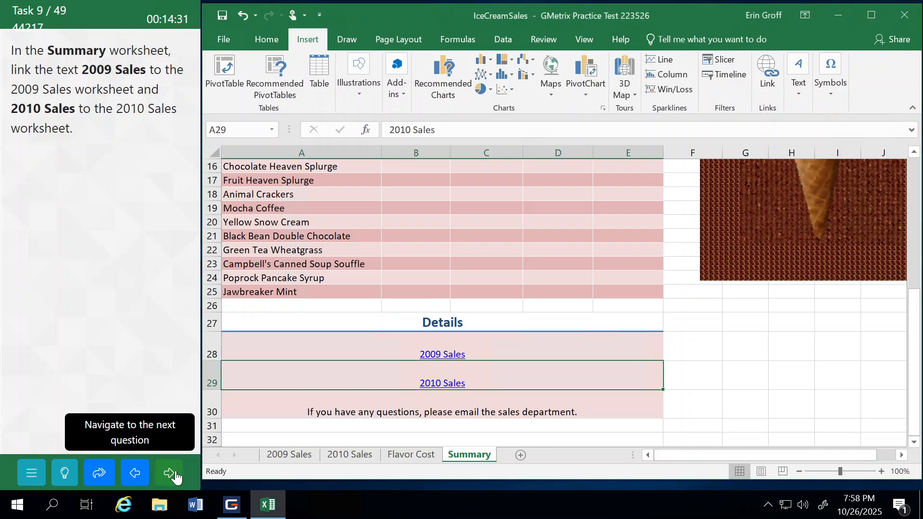
pyautogui.click(175, 477)
pyautogui.click(145, 296)
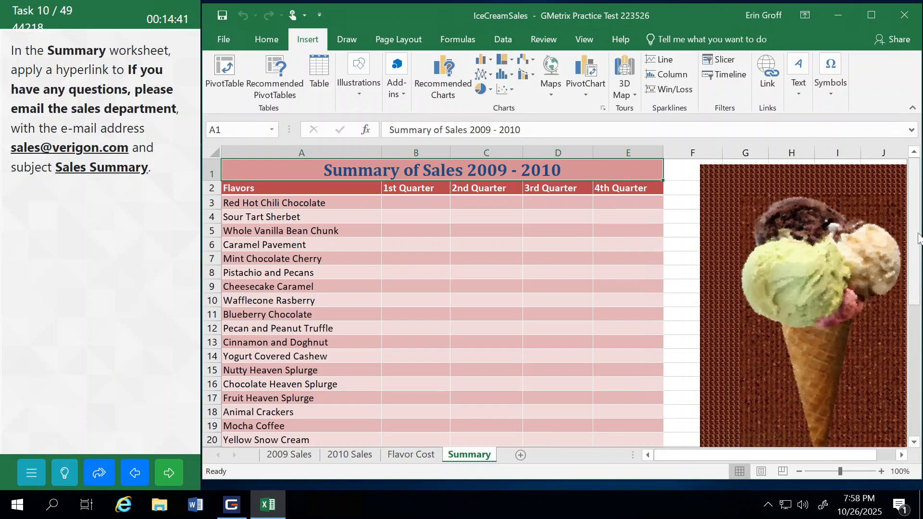
# Step: Set up an e-mail hyperlink on the questions text in cell A30 of the Summary worksheet, entering the sales e-mail address given in the task
pyautogui.moveTo(918, 237); pyautogui.dragTo(918, 373)
pyautogui.click(433, 411)
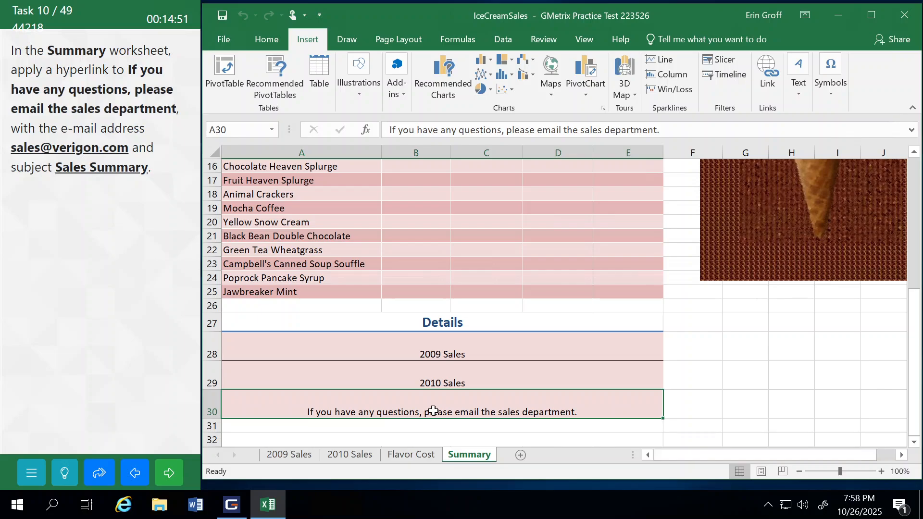
pyautogui.click(767, 74)
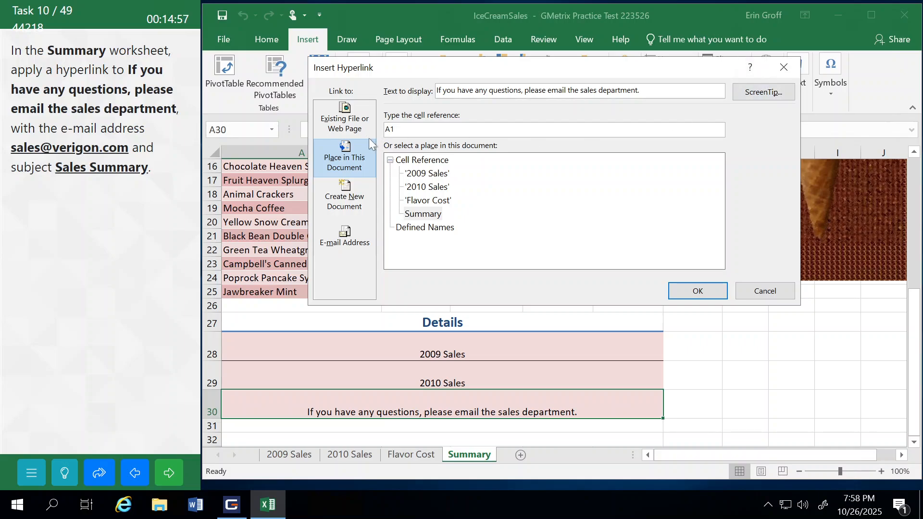
pyautogui.click(350, 237)
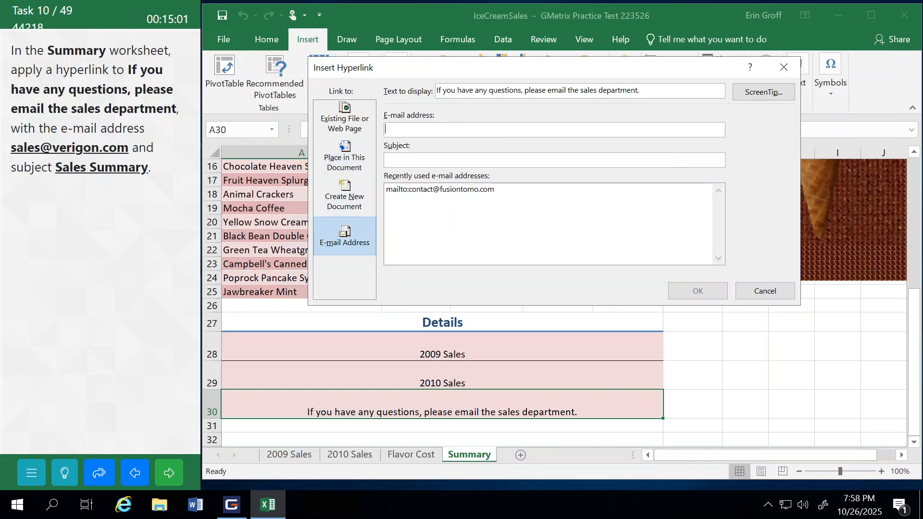
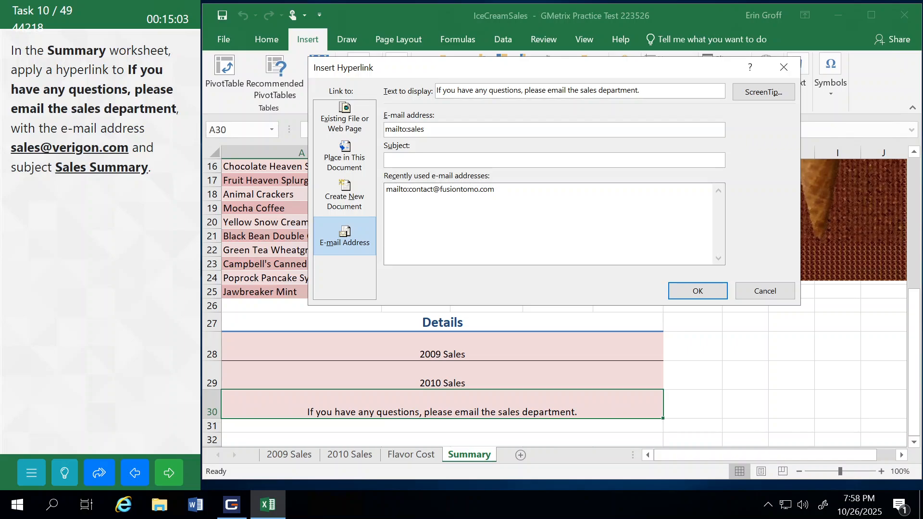
pyautogui.write('Sales Summ')
pyautogui.write('ary')
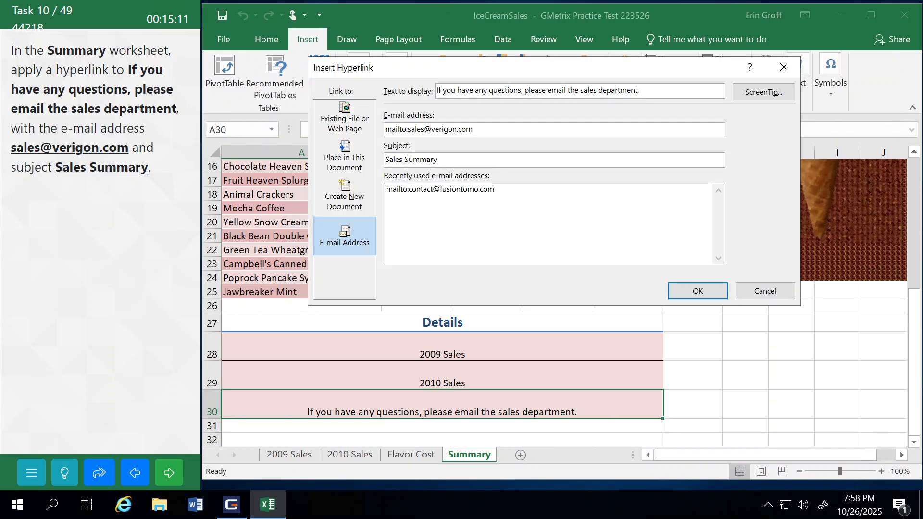
# Step: Set the e-mail hyperlink's subject to Sales Summary, apply the link, and submit the task to continue
pyautogui.click(694, 290)
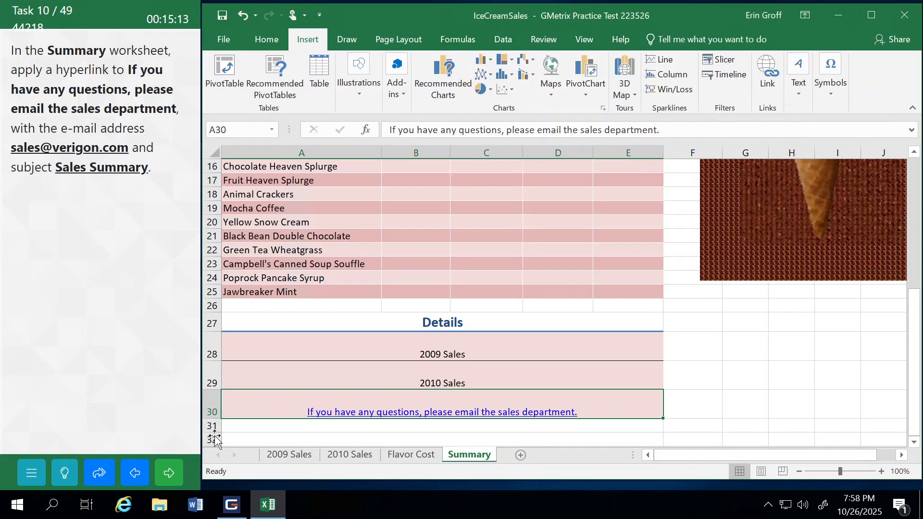
pyautogui.click(171, 474)
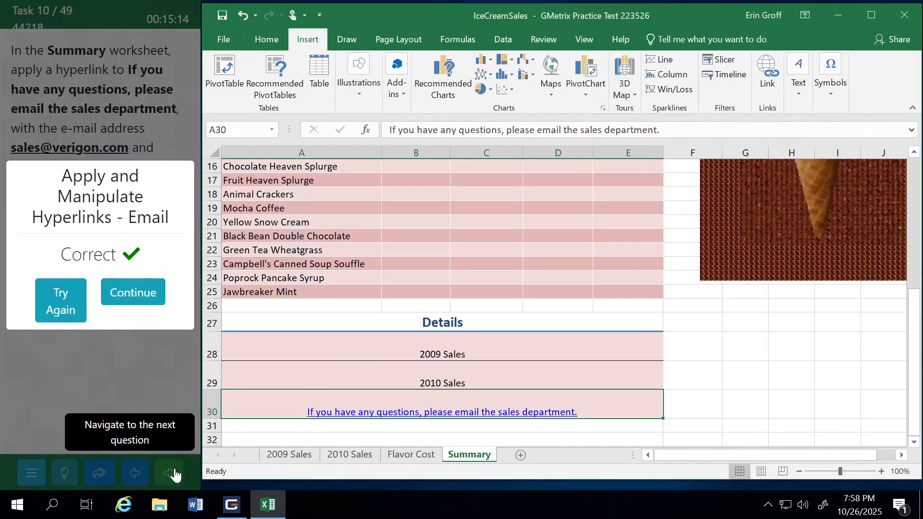
pyautogui.click(148, 298)
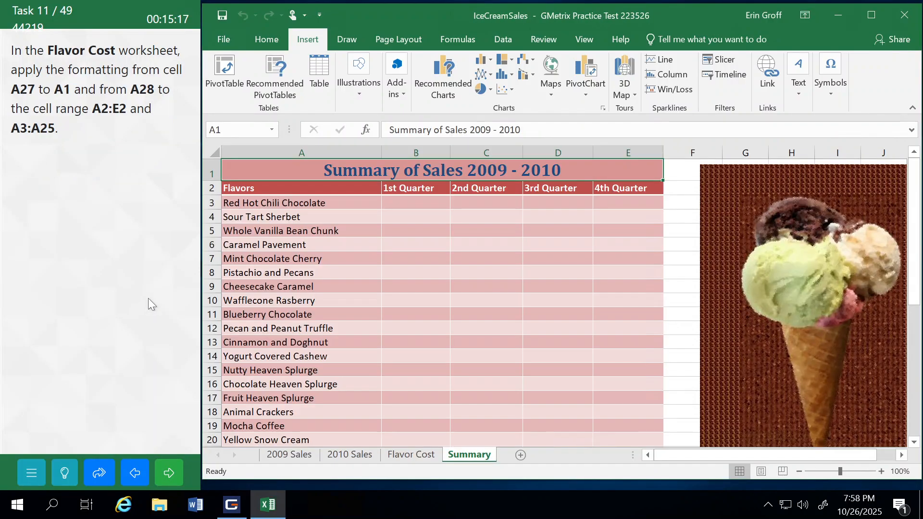
# Step: Copy the formatting of cell A27 to cell A1 on the Flavor Cost worksheet with Format Painter
pyautogui.click(424, 460)
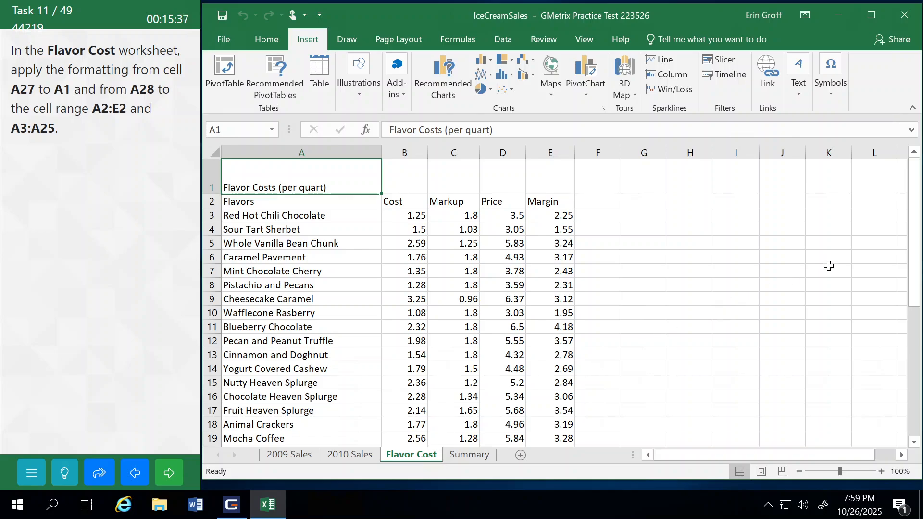
pyautogui.moveTo(913, 249); pyautogui.dragTo(914, 407)
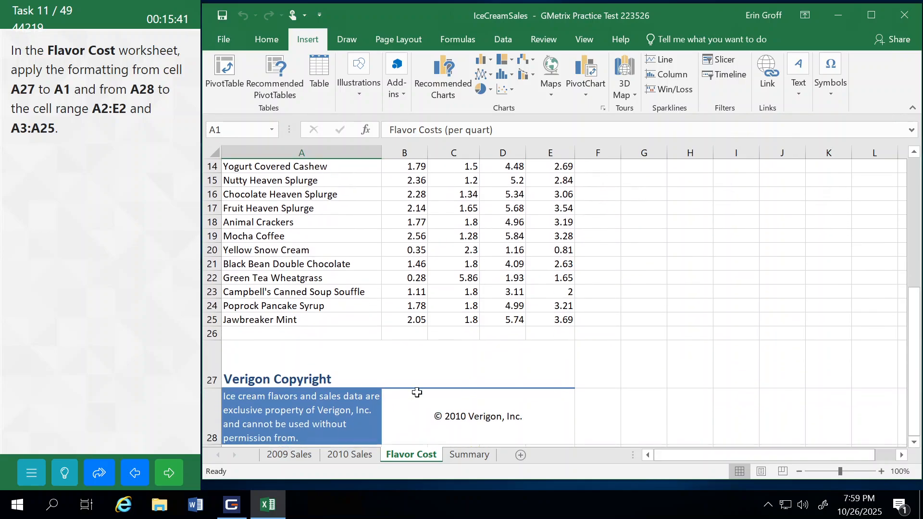
pyautogui.click(265, 357)
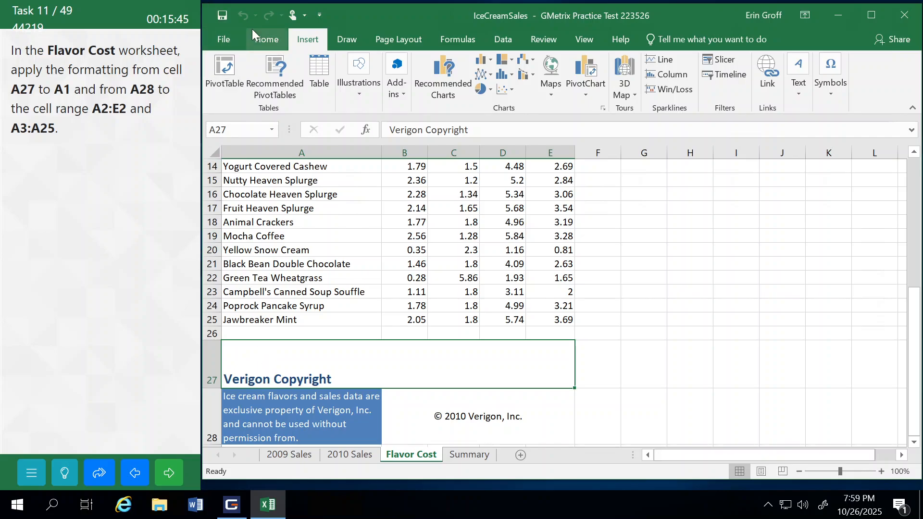
pyautogui.click(269, 42)
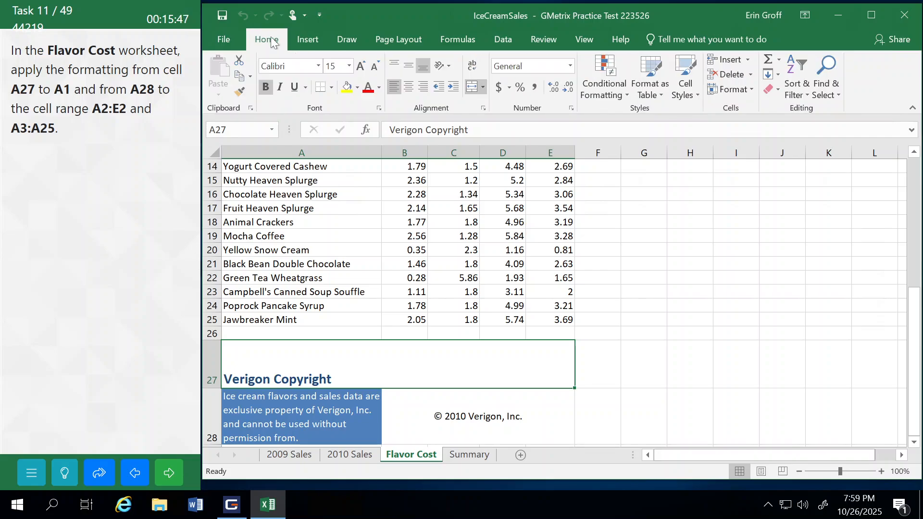
pyautogui.click(242, 93)
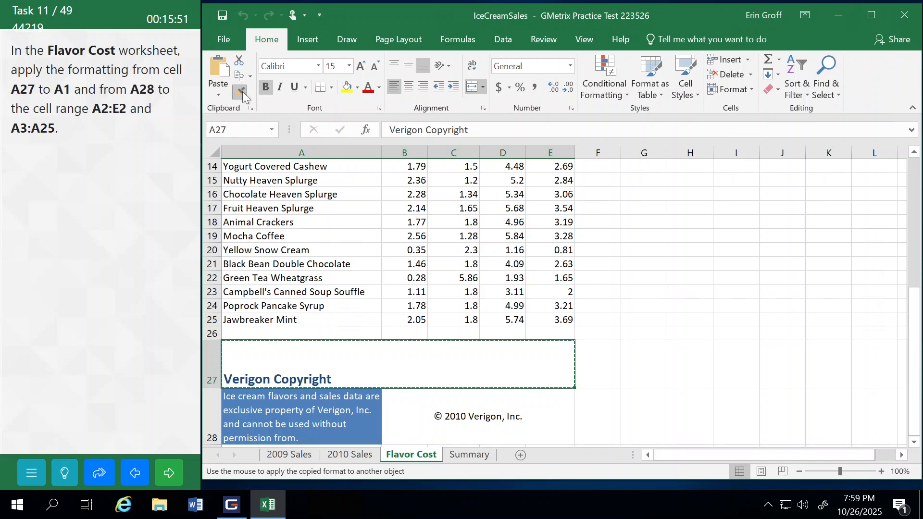
pyautogui.moveTo(914, 329); pyautogui.dragTo(915, 184)
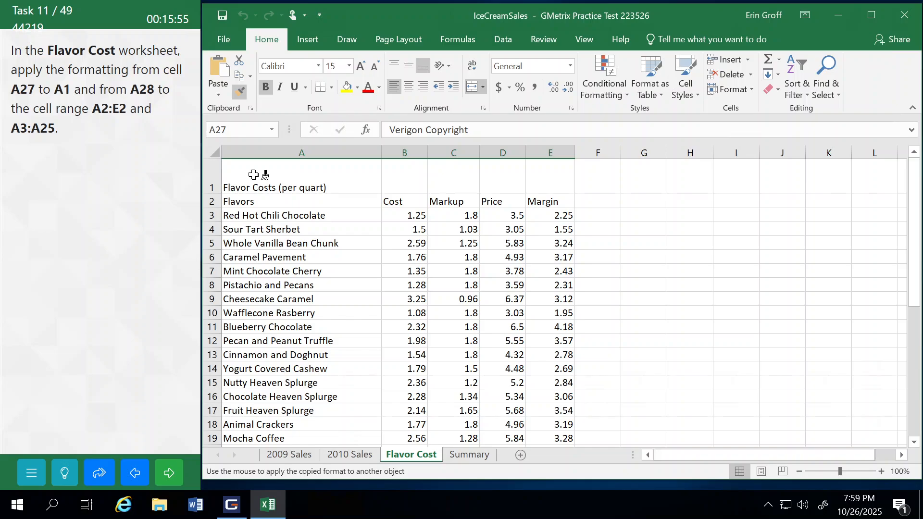
pyautogui.click(253, 174)
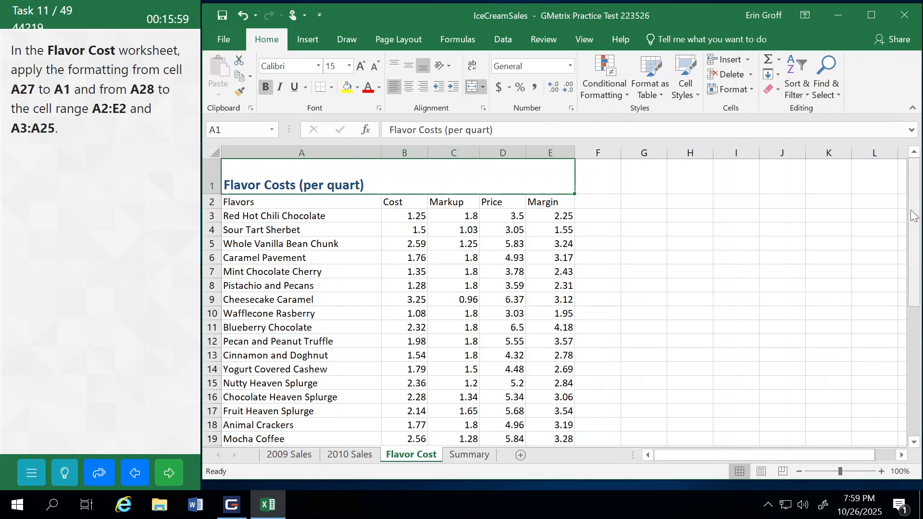
# Step: Copy the formatting of cell A28 to the header range A2:E2 on the Flavor Cost worksheet, keeping Format Painter active
pyautogui.moveTo(912, 211); pyautogui.dragTo(913, 339)
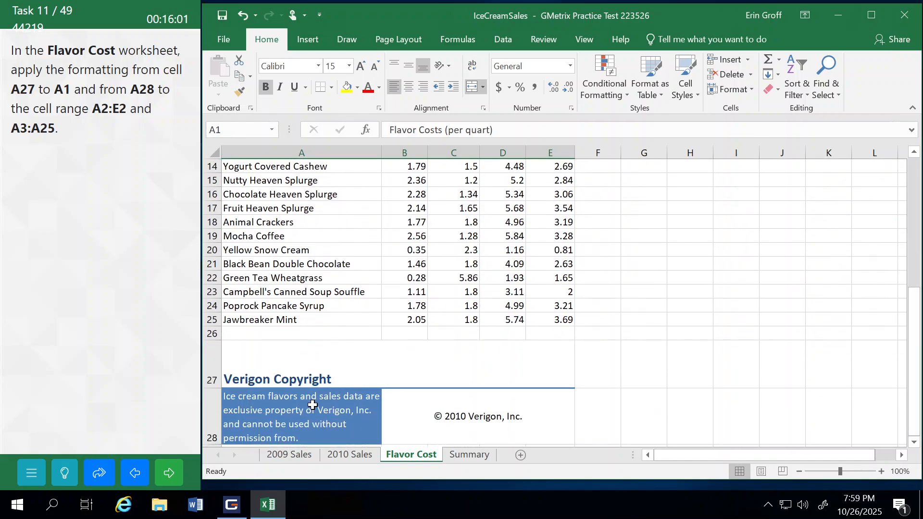
pyautogui.click(294, 412)
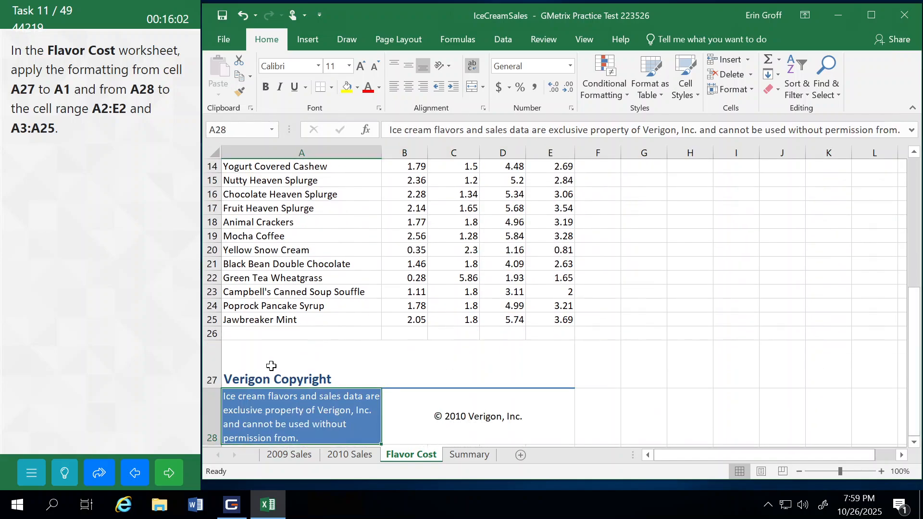
pyautogui.click(238, 91)
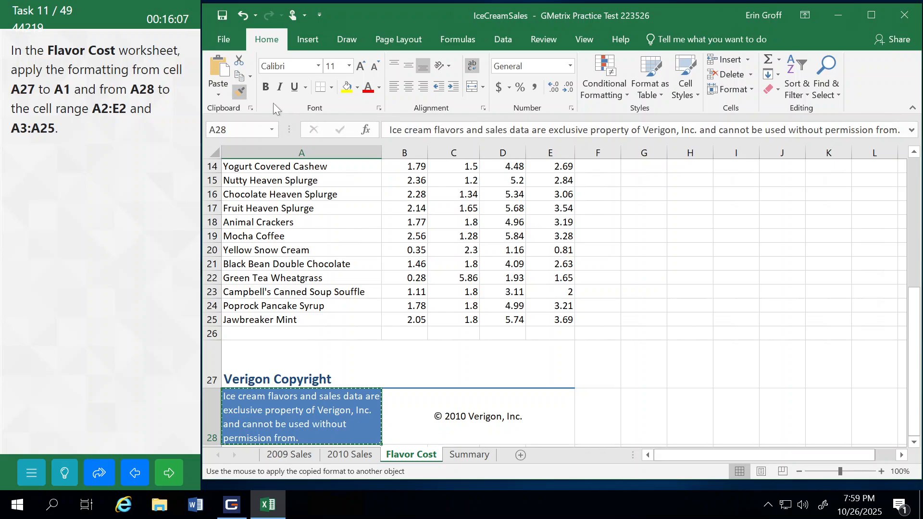
pyautogui.click(241, 91)
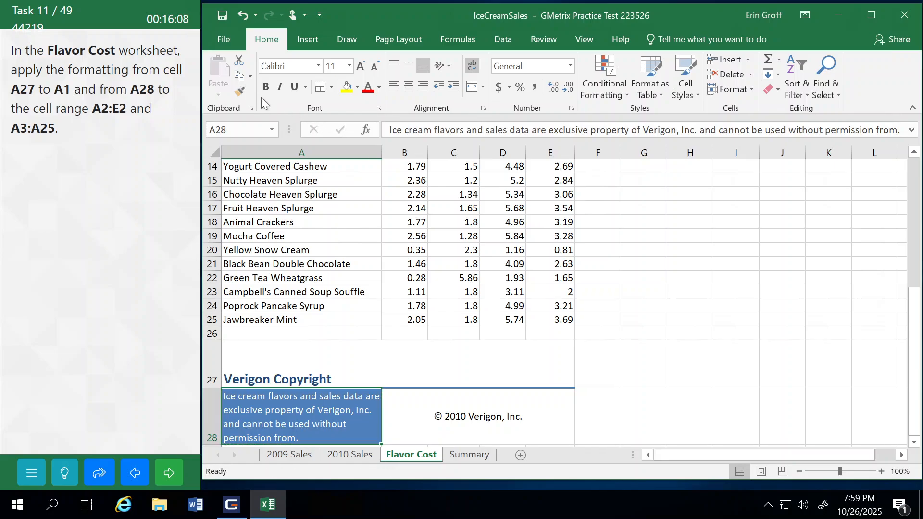
pyautogui.click(238, 90)
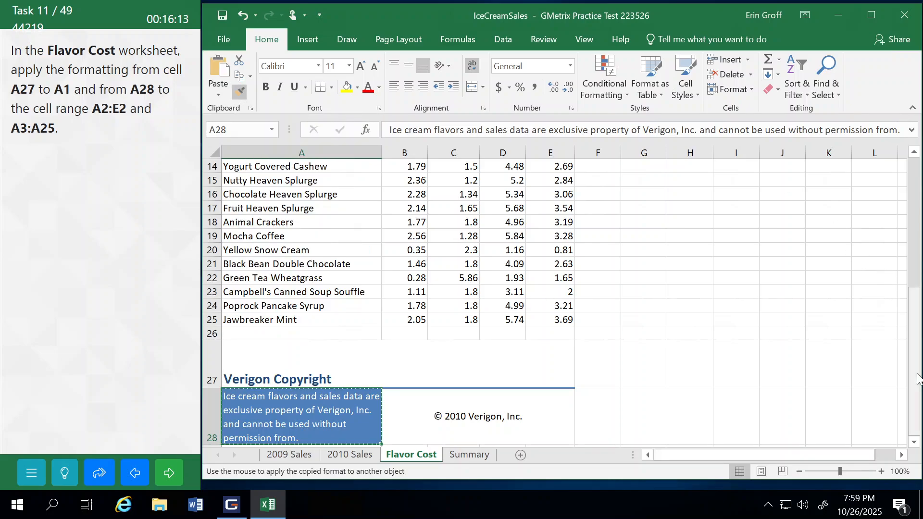
pyautogui.moveTo(918, 379); pyautogui.dragTo(916, 250)
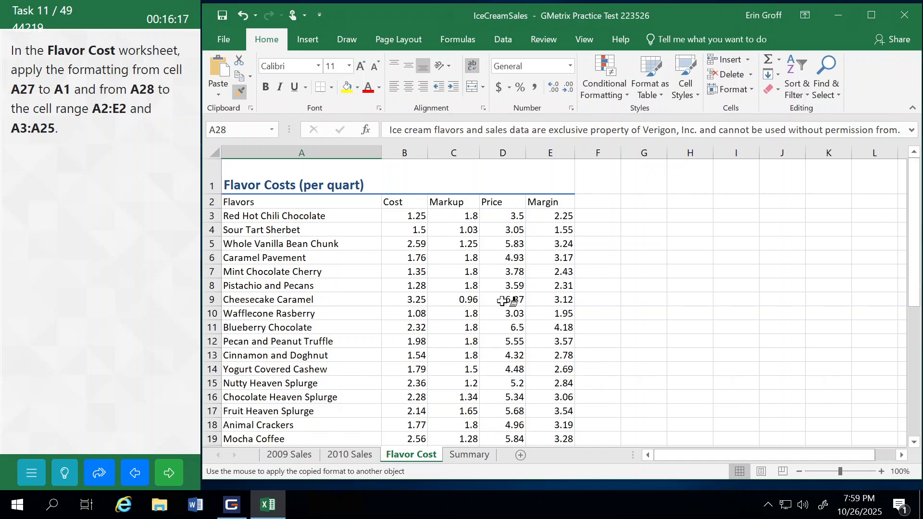
pyautogui.click(272, 199)
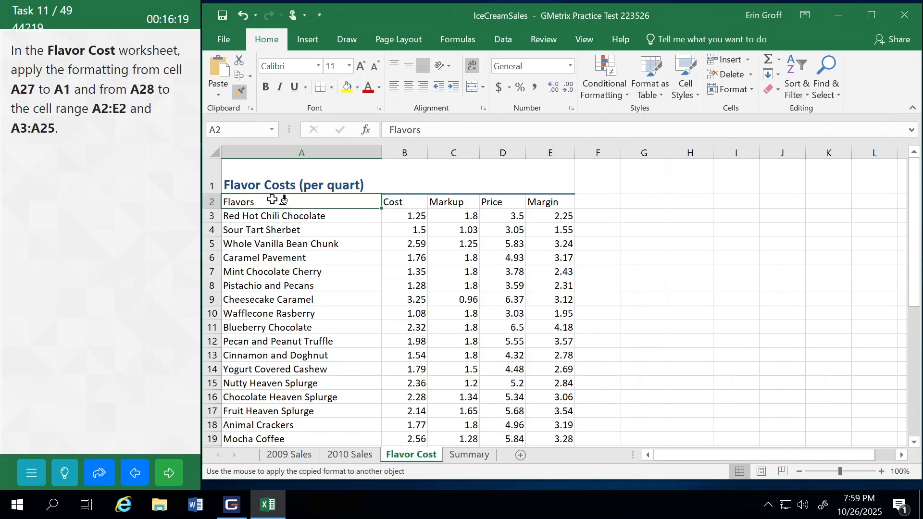
pyautogui.moveTo(272, 199); pyautogui.dragTo(550, 203)
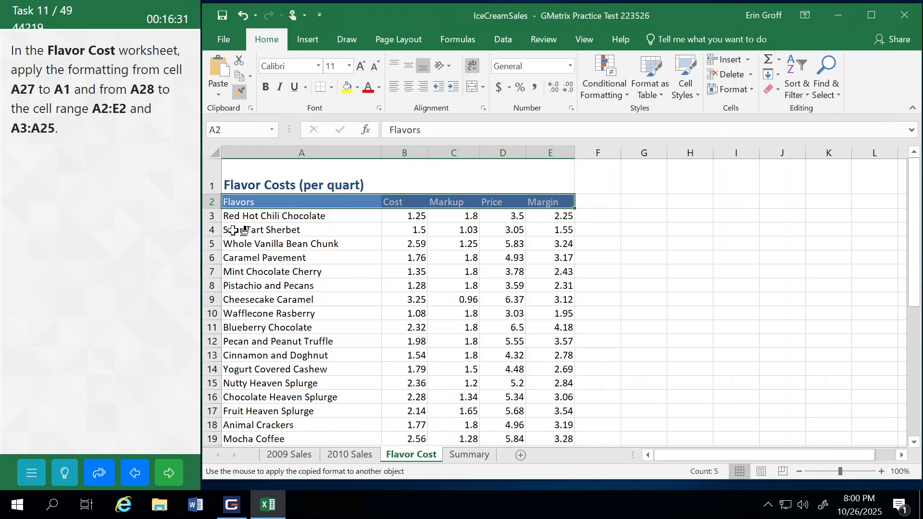
# Step: Apply the copied A28 formatting to the flavor names in A3:A25, turn off Format Painter, and submit the task to continue
pyautogui.moveTo(232, 217)
pyautogui.mouseDown()
pyautogui.moveTo(377, 226)
pyautogui.moveTo(278, 320)
pyautogui.moveTo(289, 449)
pyautogui.moveTo(288, 428)
pyautogui.moveTo(272, 417)
pyautogui.mouseUp()
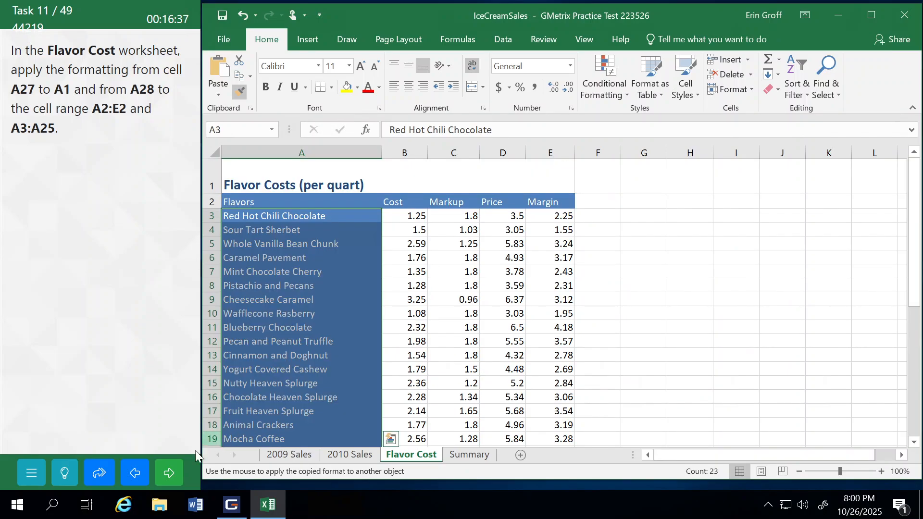
pyautogui.click(239, 91)
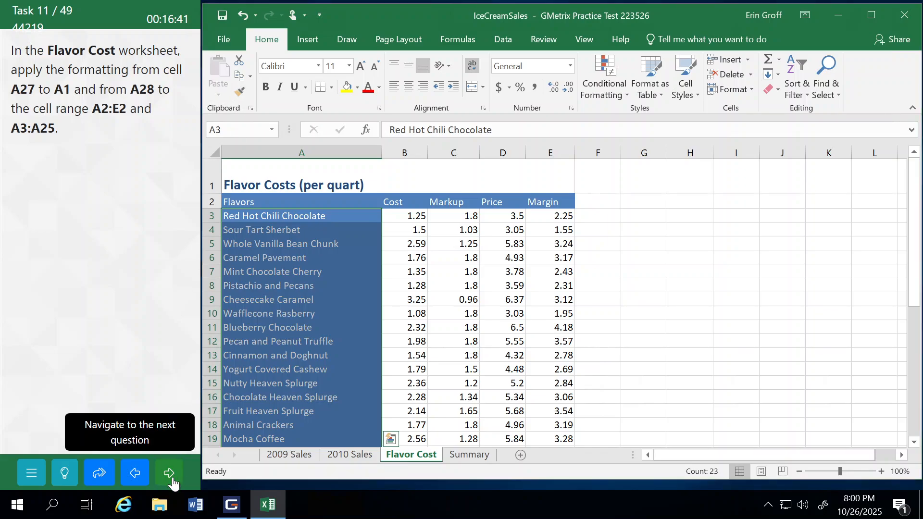
pyautogui.click(170, 474)
pyautogui.click(143, 296)
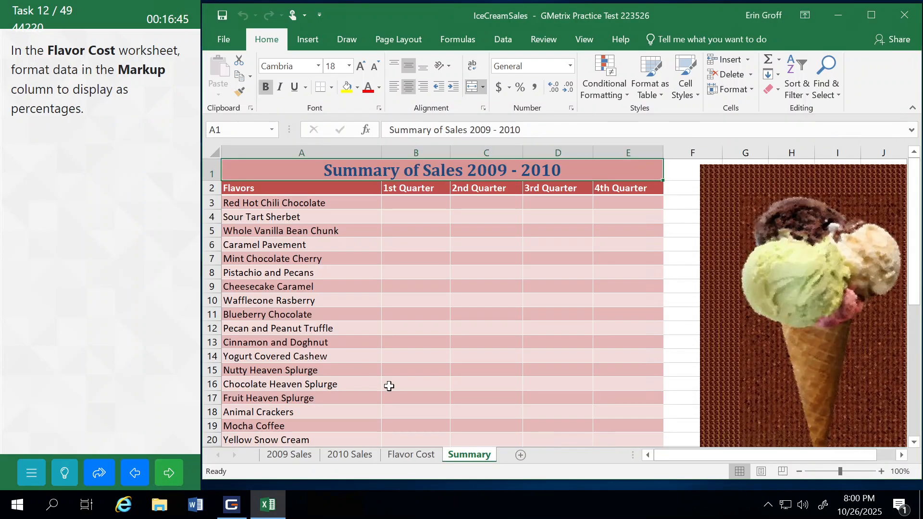
# Step: Format the Markup values in C3:C25 of the Flavor Cost worksheet as Percentage, and submit the task to continue
pyautogui.click(417, 457)
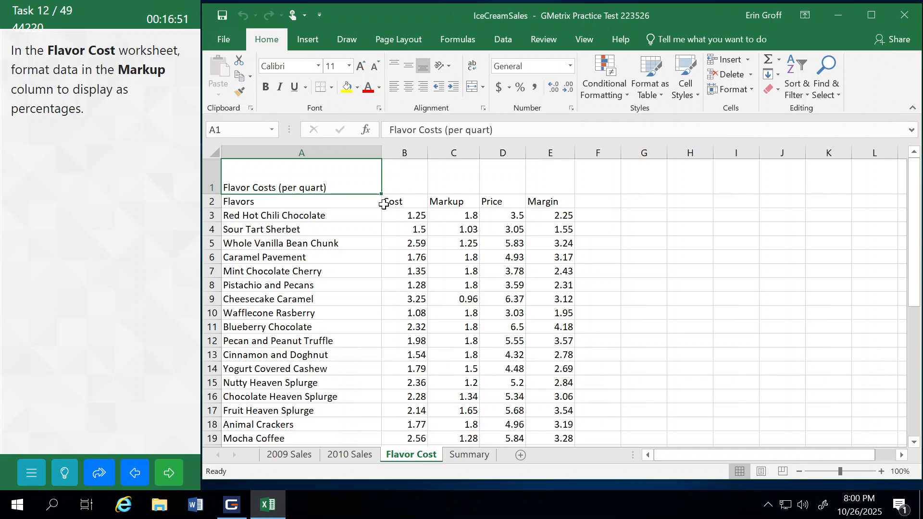
pyautogui.click(454, 218)
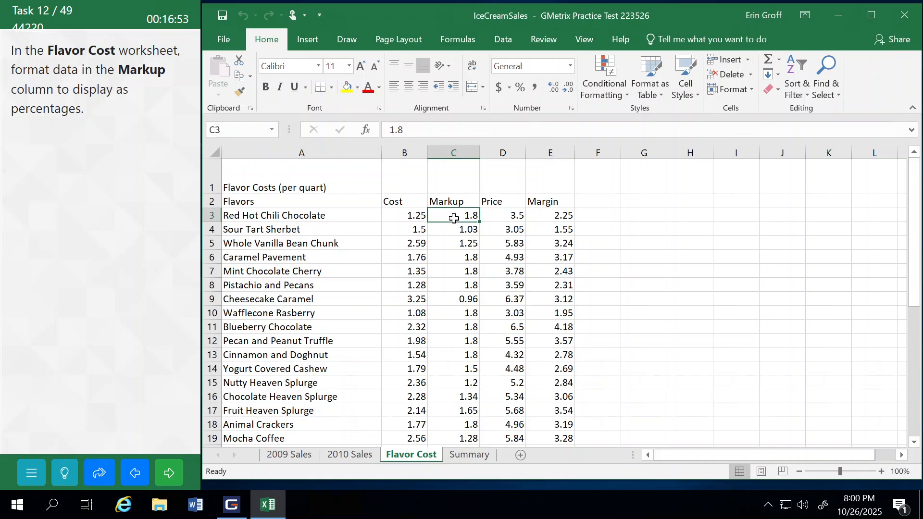
pyautogui.moveTo(454, 218); pyautogui.dragTo(459, 379)
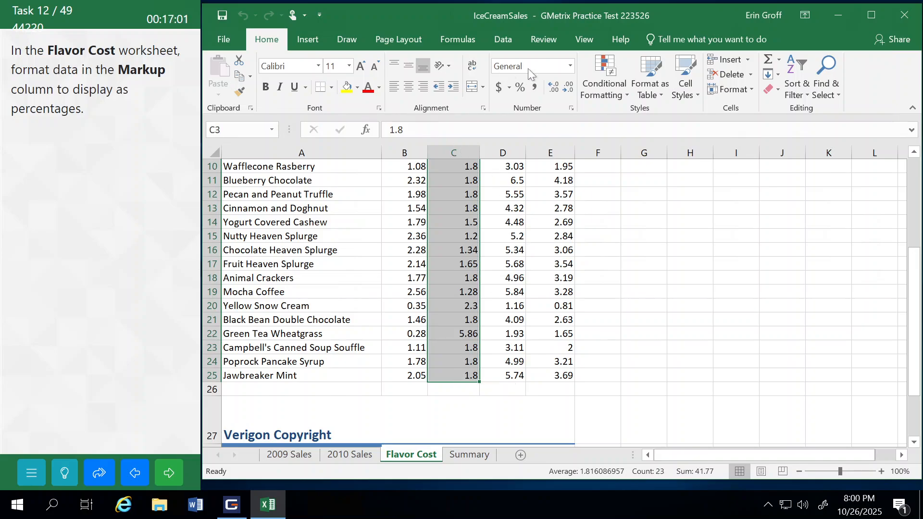
pyautogui.click(570, 66)
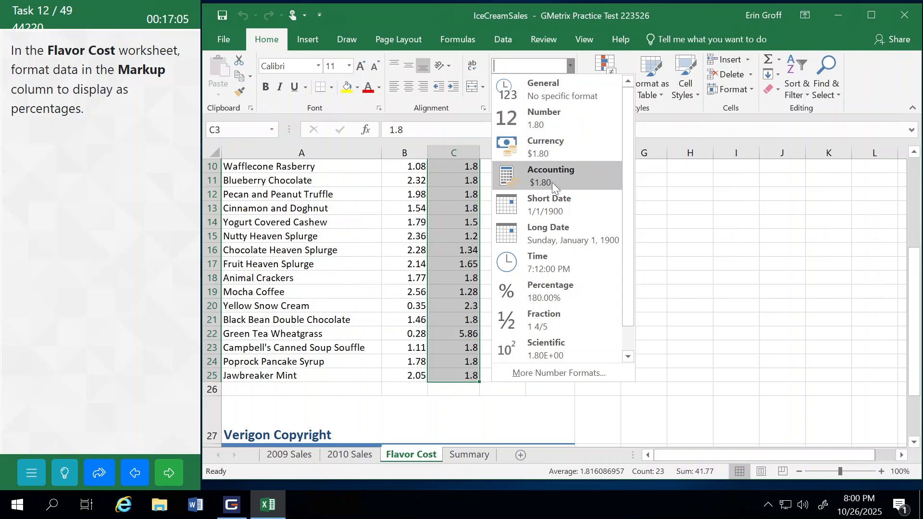
pyautogui.click(557, 288)
pyautogui.scroll(3, 557, 287)
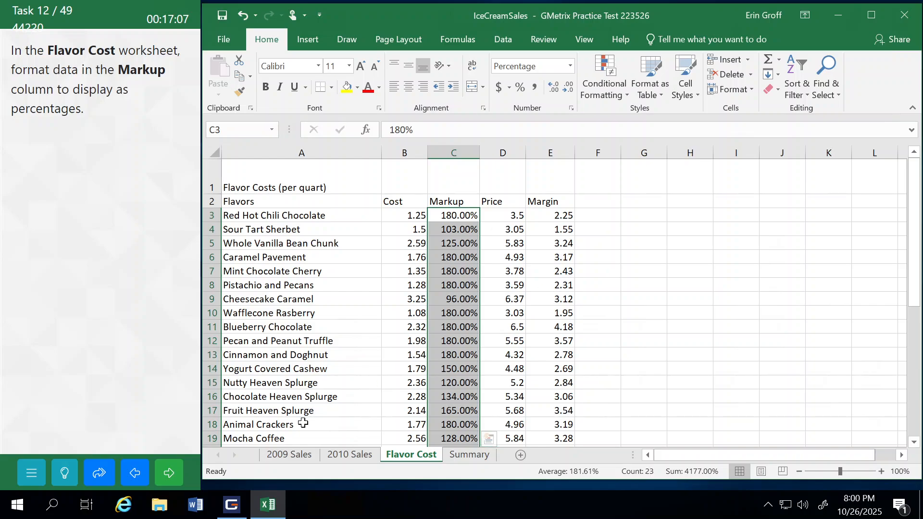
pyautogui.click(169, 473)
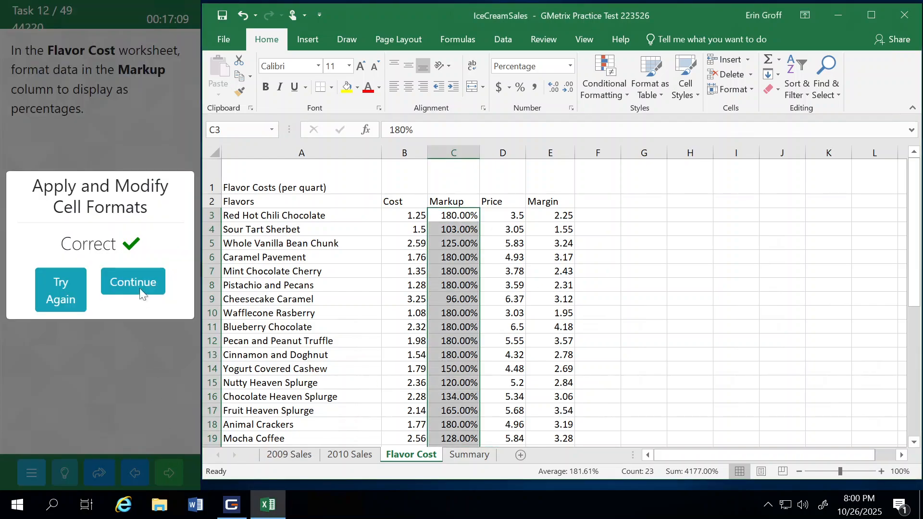
pyautogui.click(139, 285)
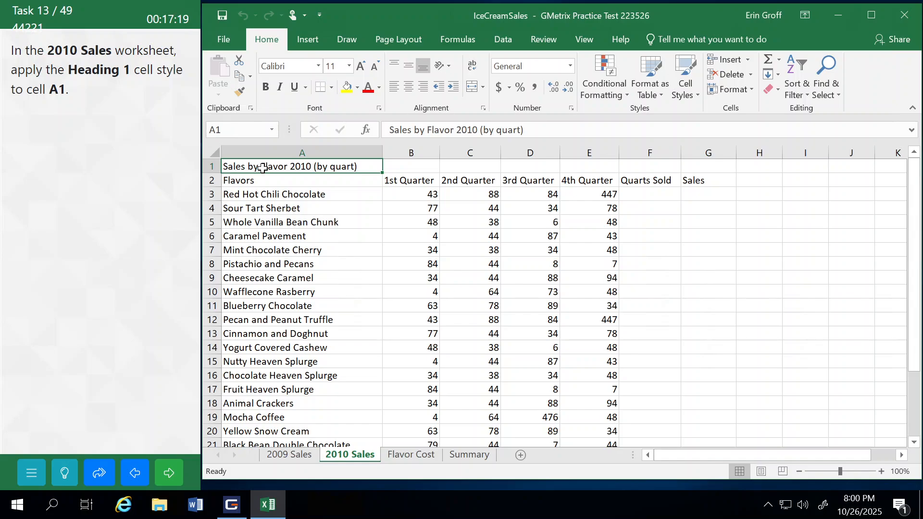
# Step: Apply the Heading 1 cell style to cell A1 on the 2010 Sales worksheet, and submit the task to continue
pyautogui.click(686, 90)
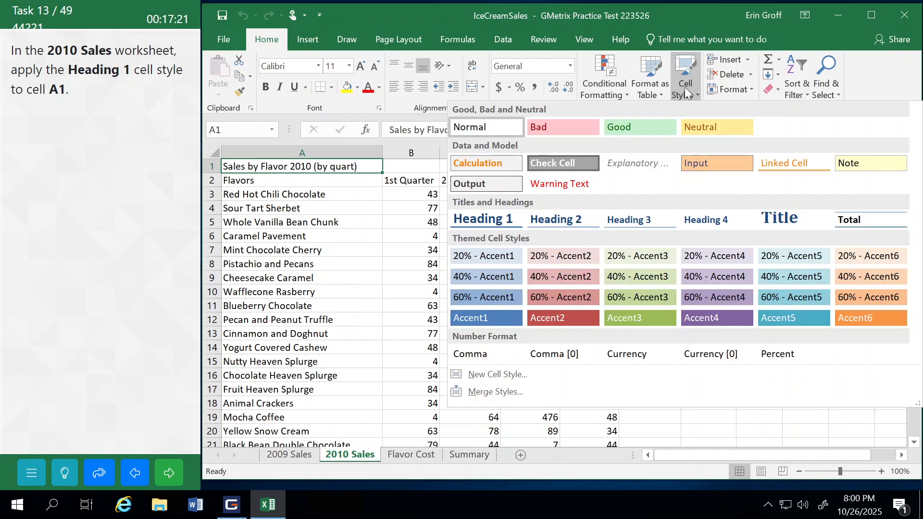
pyautogui.click(479, 218)
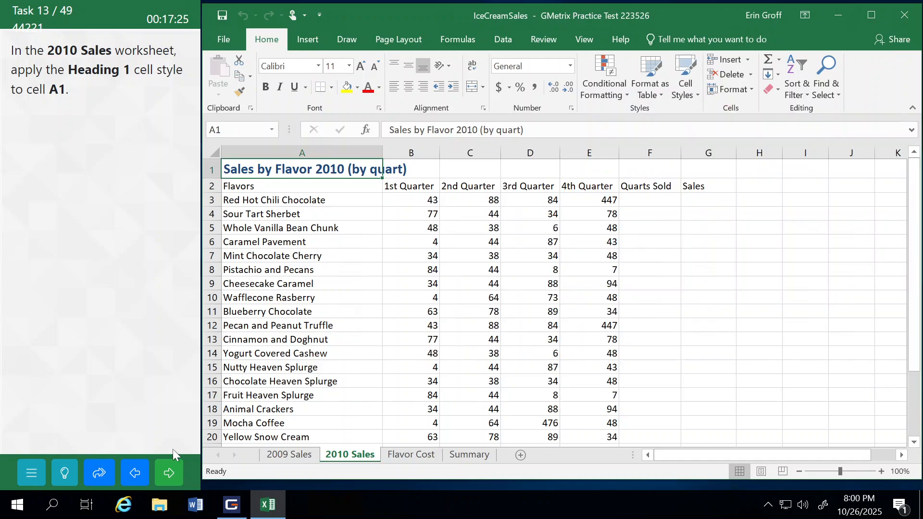
pyautogui.click(170, 475)
pyautogui.click(134, 287)
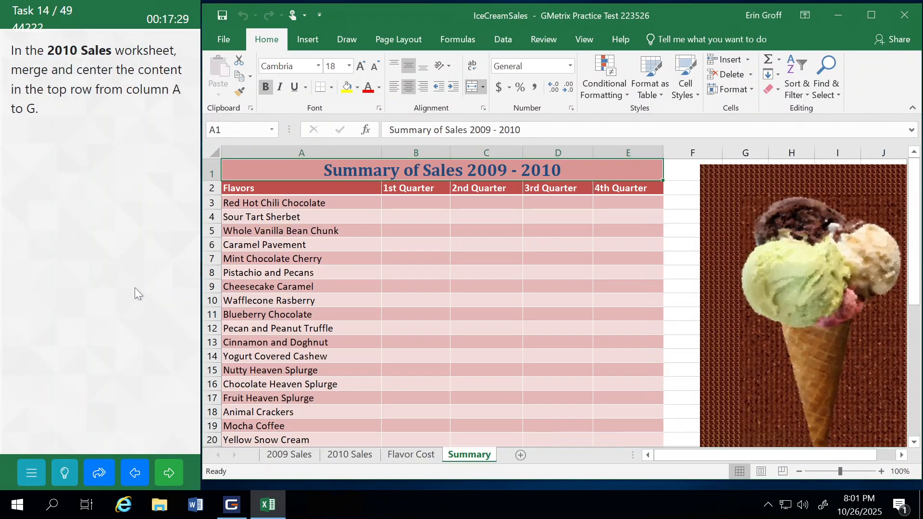
# Step: Merge and center the title across A1:G1 on the 2010 Sales worksheet, and submit the task to continue
pyautogui.click(348, 458)
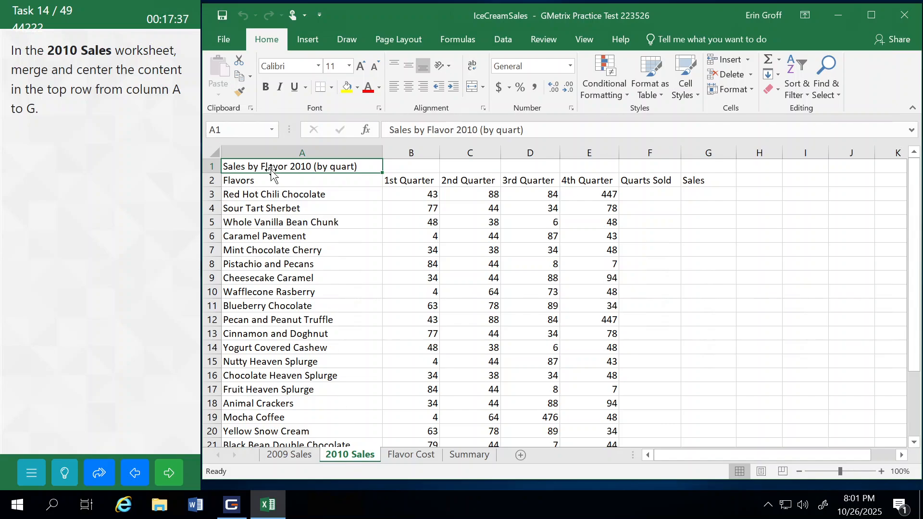
pyautogui.moveTo(261, 163); pyautogui.dragTo(709, 167)
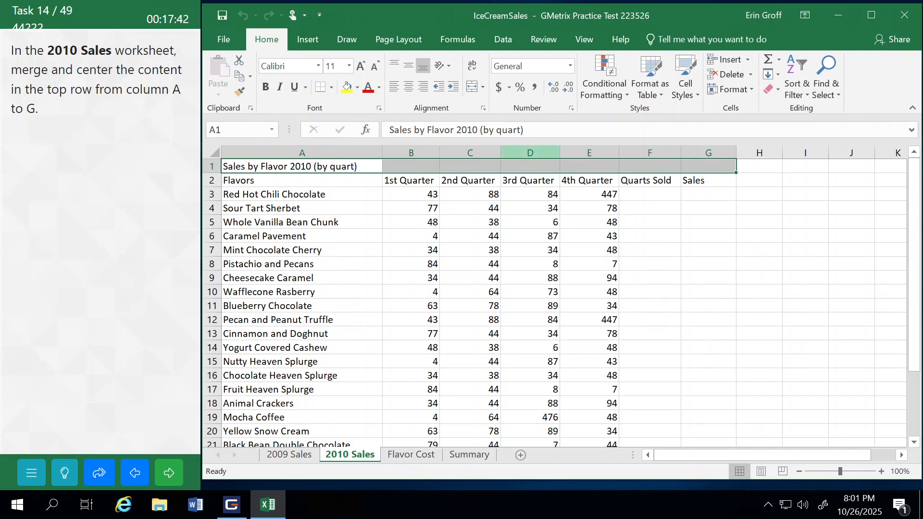
pyautogui.click(473, 88)
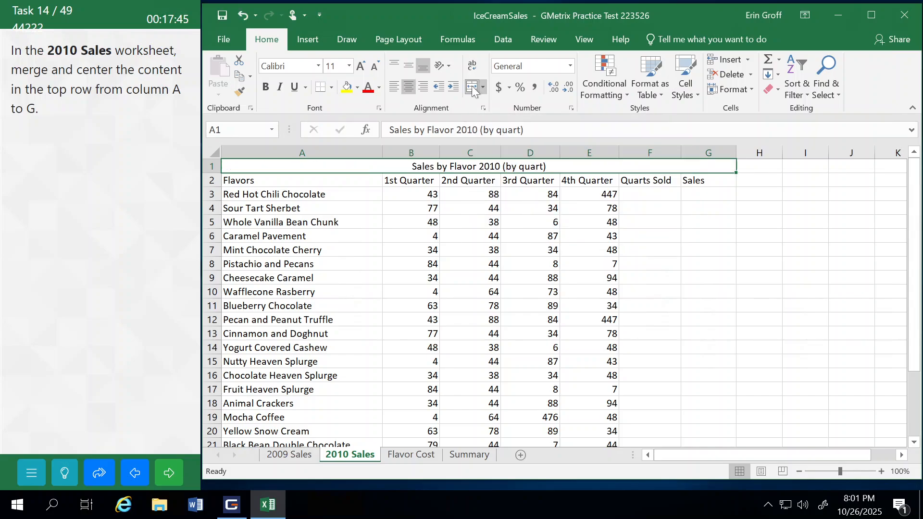
pyautogui.click(178, 471)
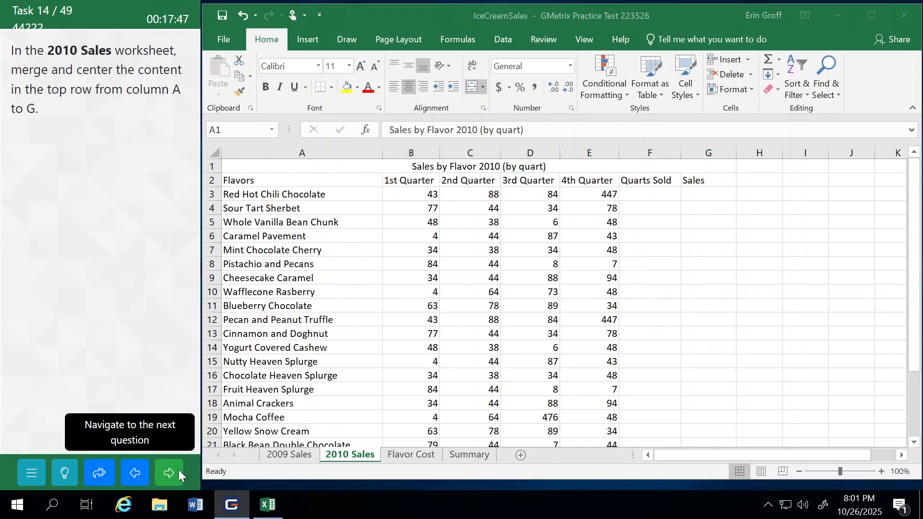
pyautogui.click(152, 288)
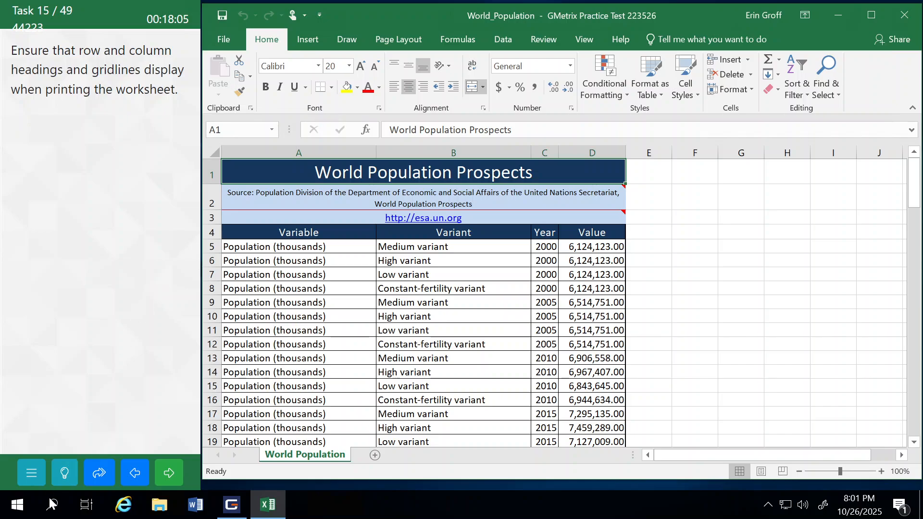
# Step: Show the task help, enable printing of gridlines and headings for the World Population worksheet, and submit the task to continue
pyautogui.click(61, 473)
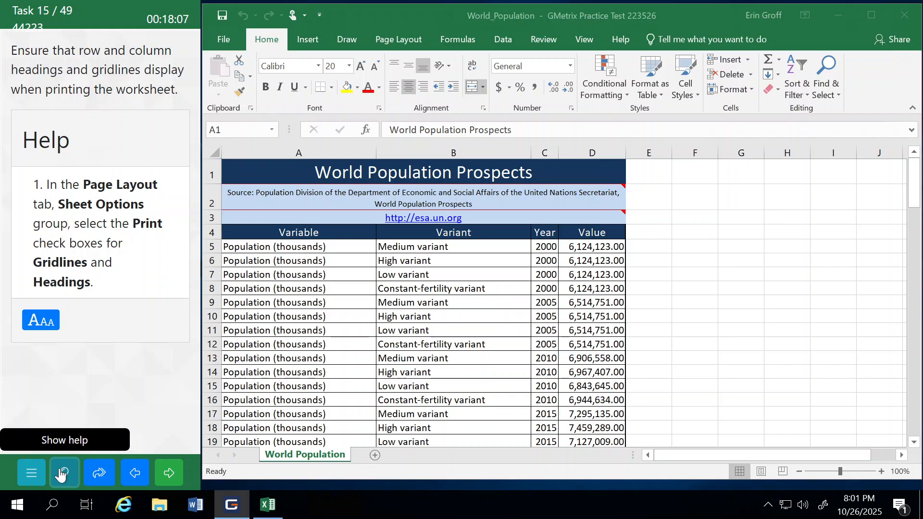
pyautogui.click(391, 38)
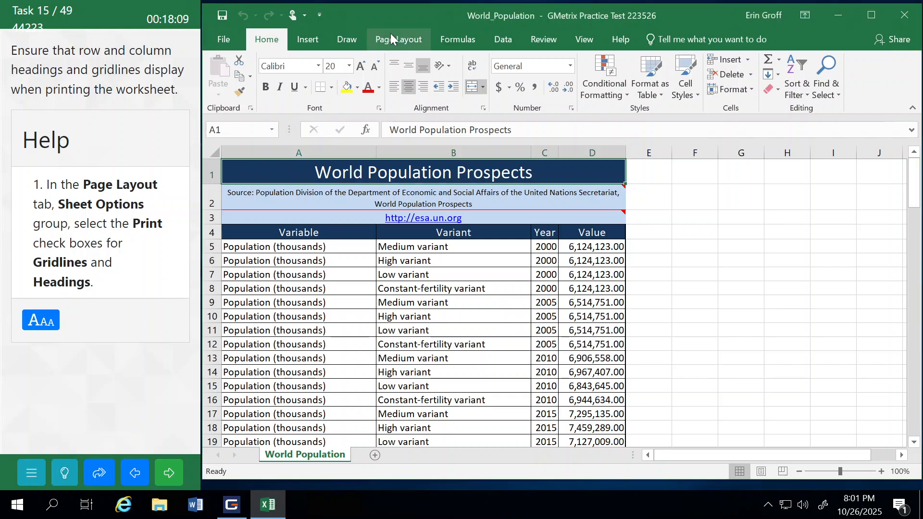
pyautogui.click(391, 39)
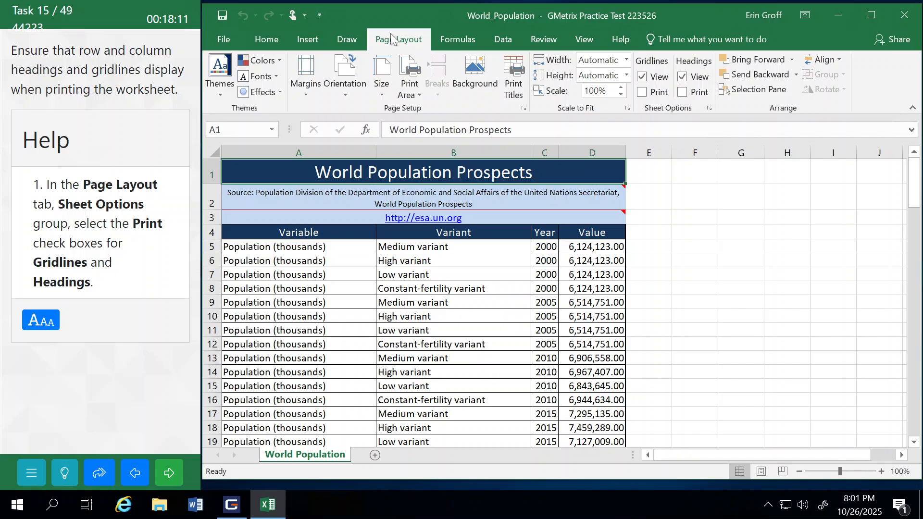
pyautogui.click(643, 92)
pyautogui.click(683, 93)
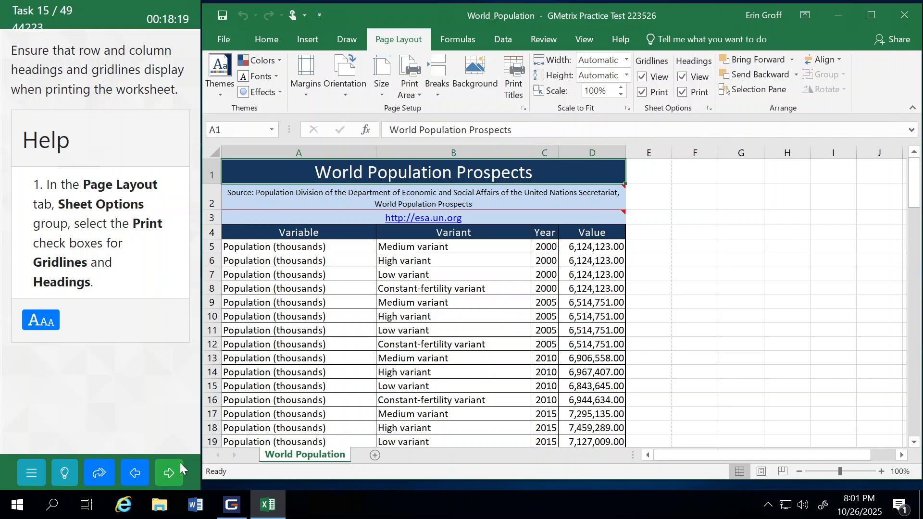
pyautogui.click(171, 474)
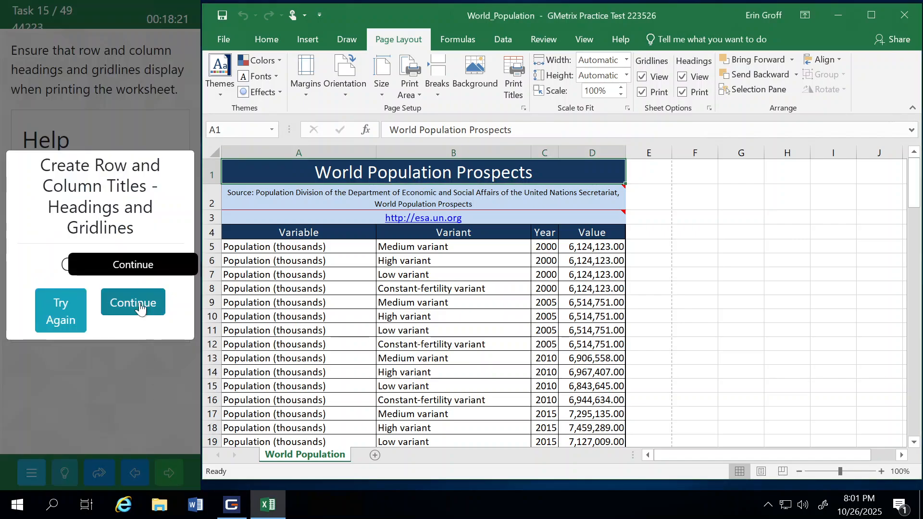
pyautogui.click(140, 302)
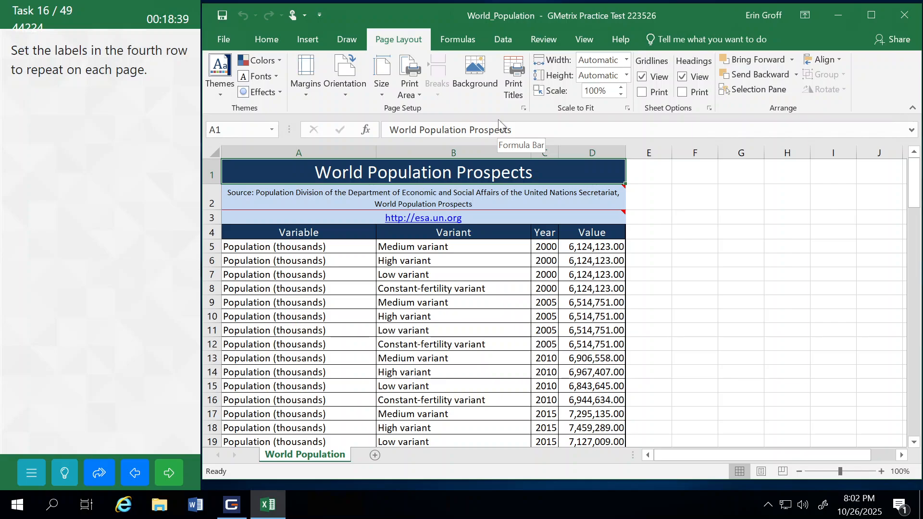
# Step: Set row 4 as the print title row to repeat at the top of each page, and submit the task to continue
pyautogui.click(515, 72)
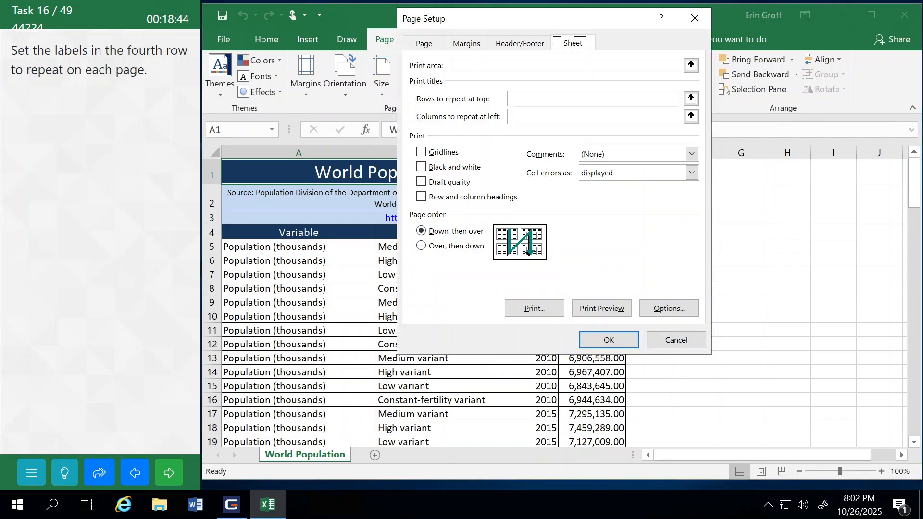
pyautogui.click(517, 98)
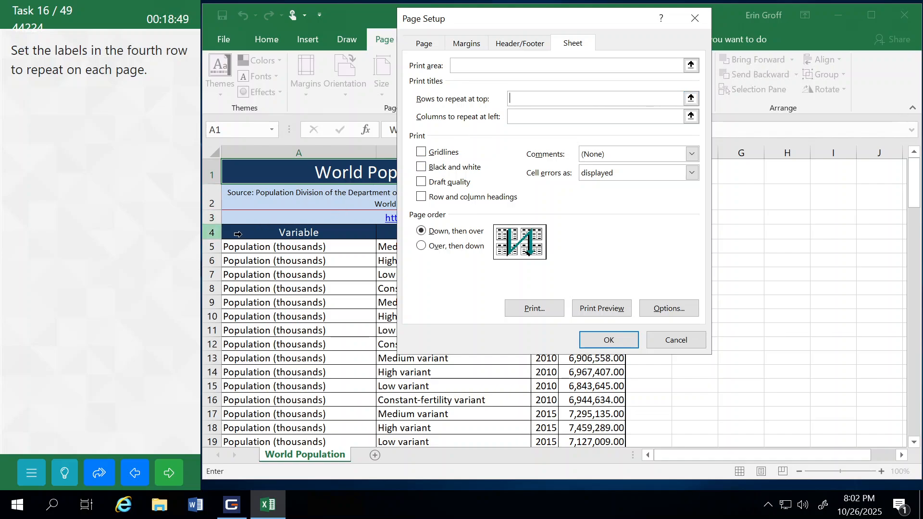
pyautogui.click(233, 231)
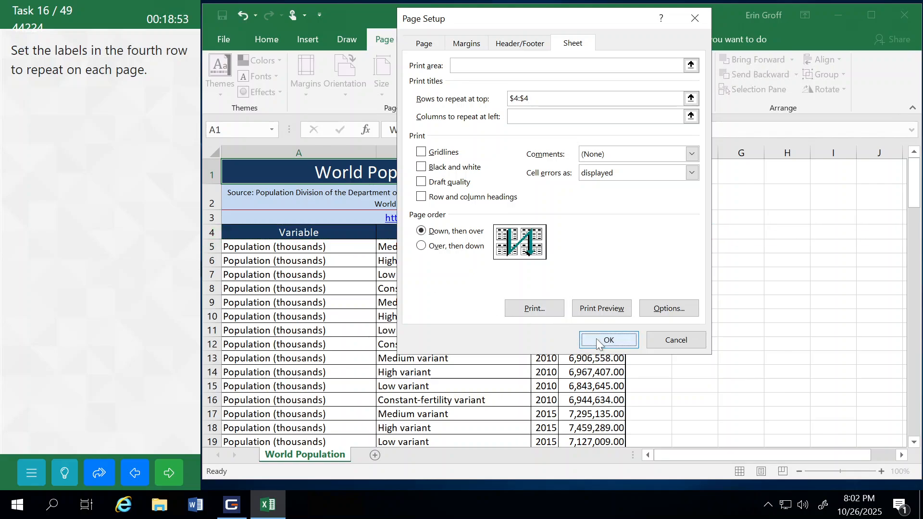
pyautogui.click(608, 340)
pyautogui.click(170, 478)
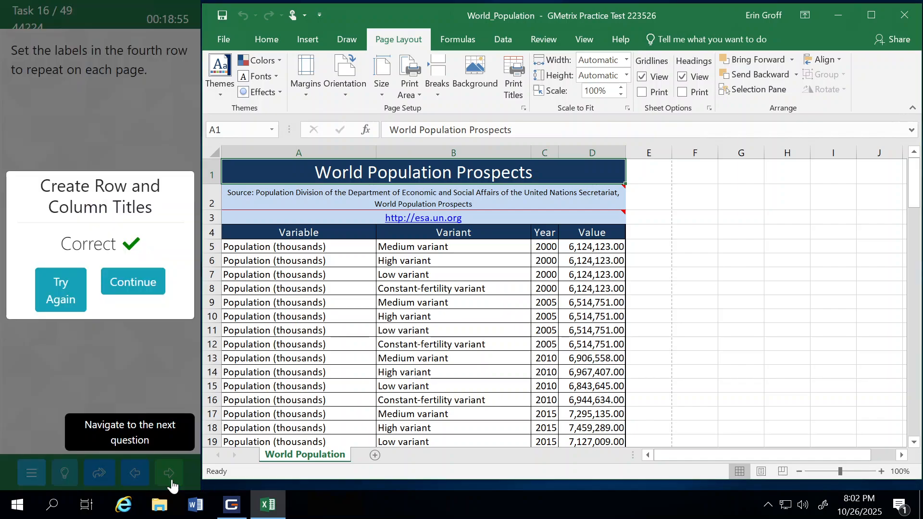
pyautogui.click(148, 284)
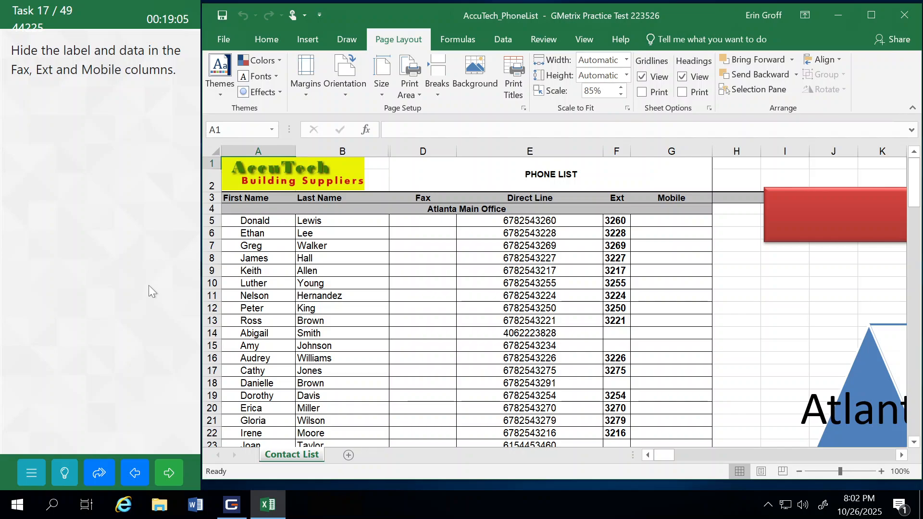
pyautogui.click(416, 145)
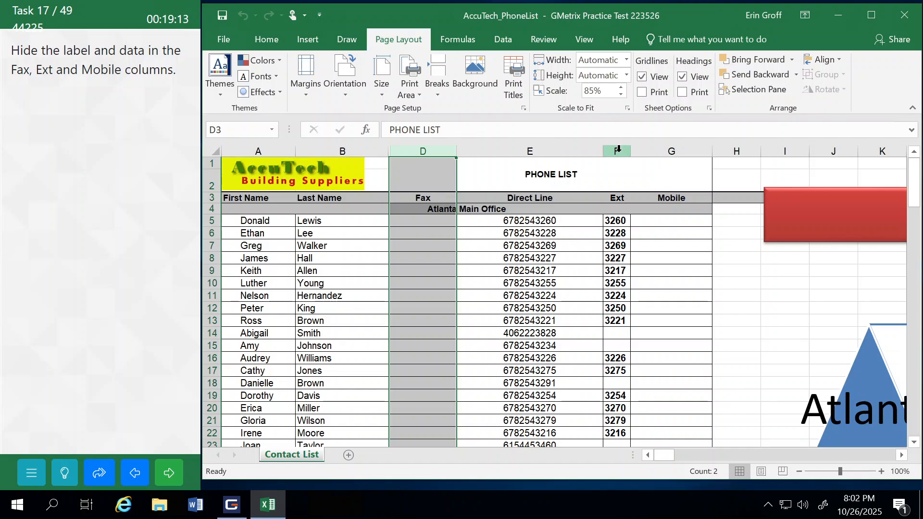
pyautogui.keyDown('ctrl'); pyautogui.click(618, 149); pyautogui.keyUp('ctrl')
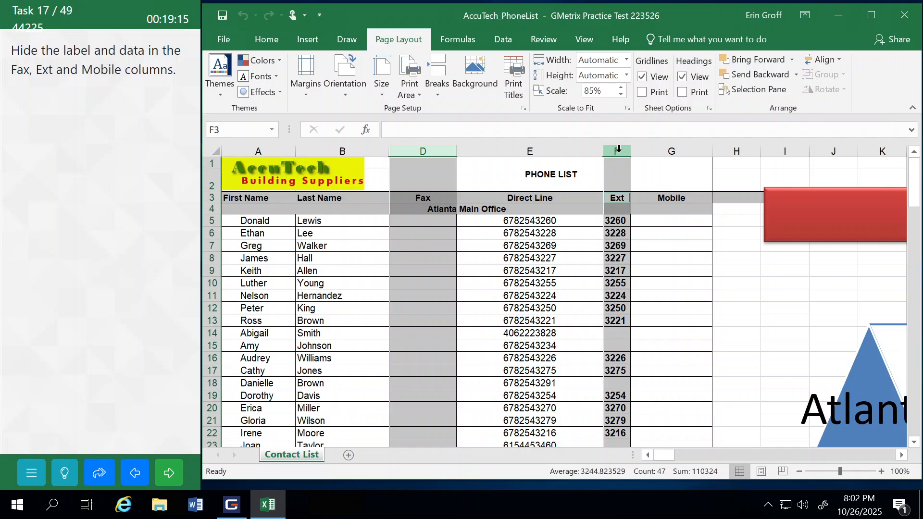
pyautogui.keyDown('ctrl'); pyautogui.click(657, 148); pyautogui.keyUp('ctrl')
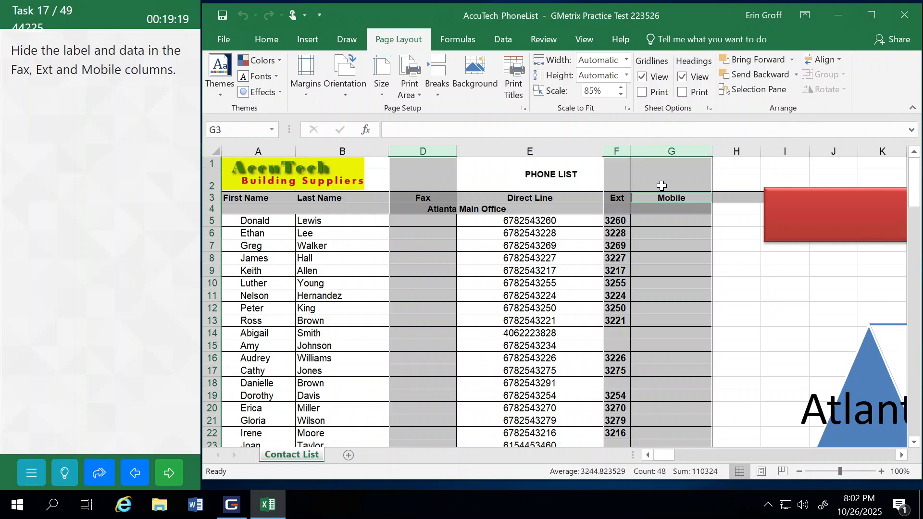
pyautogui.rightClick(662, 171)
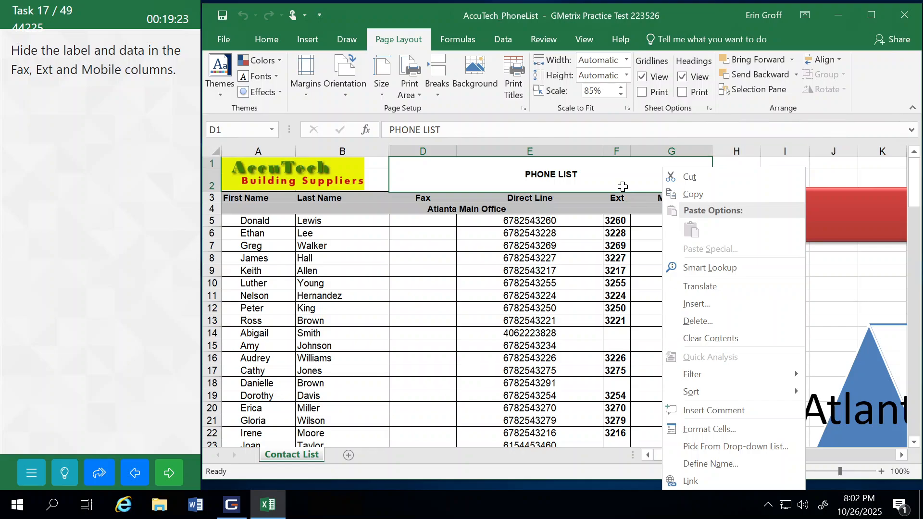
pyautogui.click(451, 158)
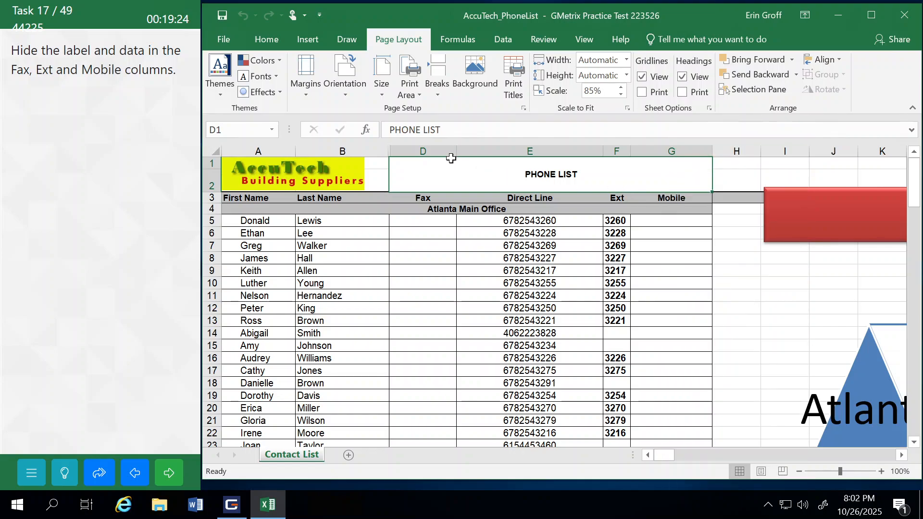
# Step: Hide the Fax, Ext and Mobile columns (D, F and G) on the Contact List worksheet, and submit the task to continue
pyautogui.click(422, 148)
pyautogui.rightClick(423, 150)
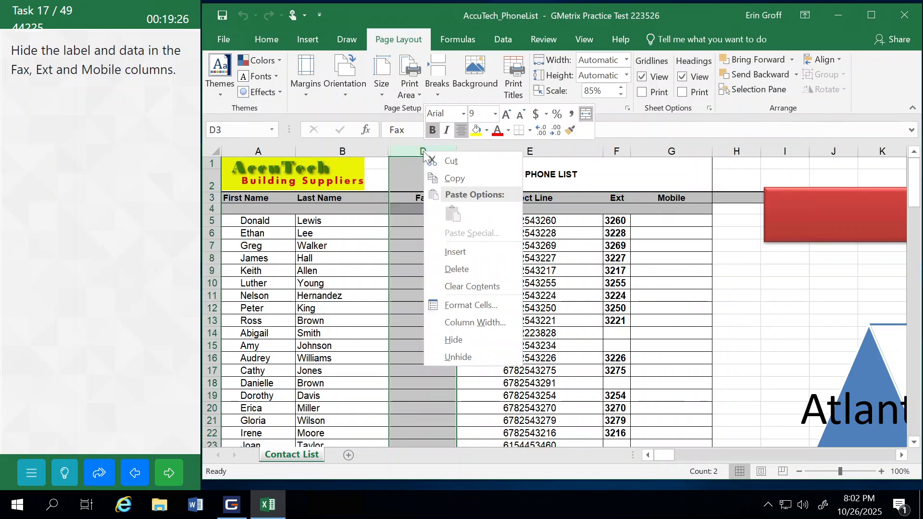
pyautogui.click(461, 339)
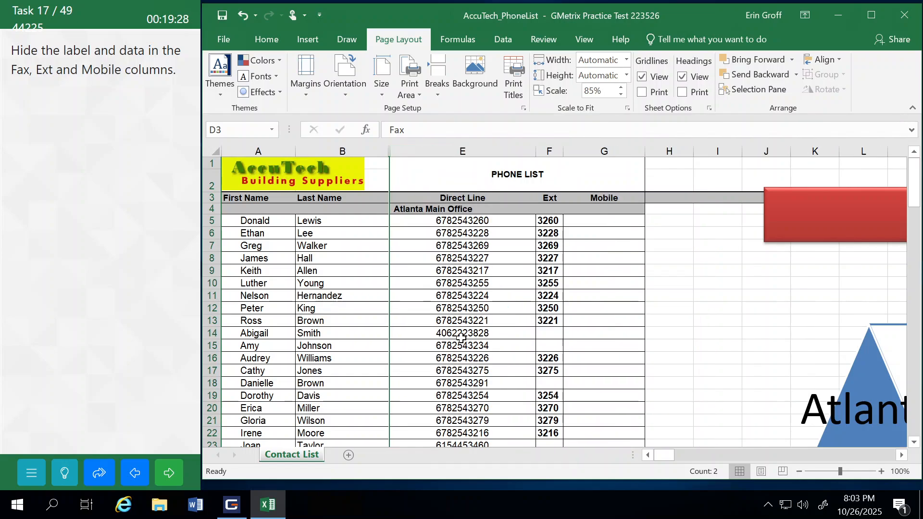
pyautogui.click(550, 150)
pyautogui.rightClick(550, 144)
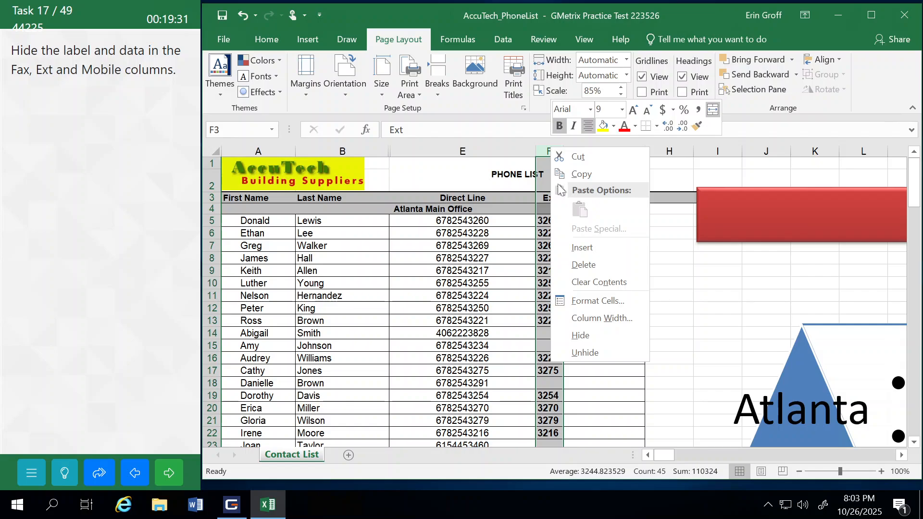
pyautogui.click(589, 327)
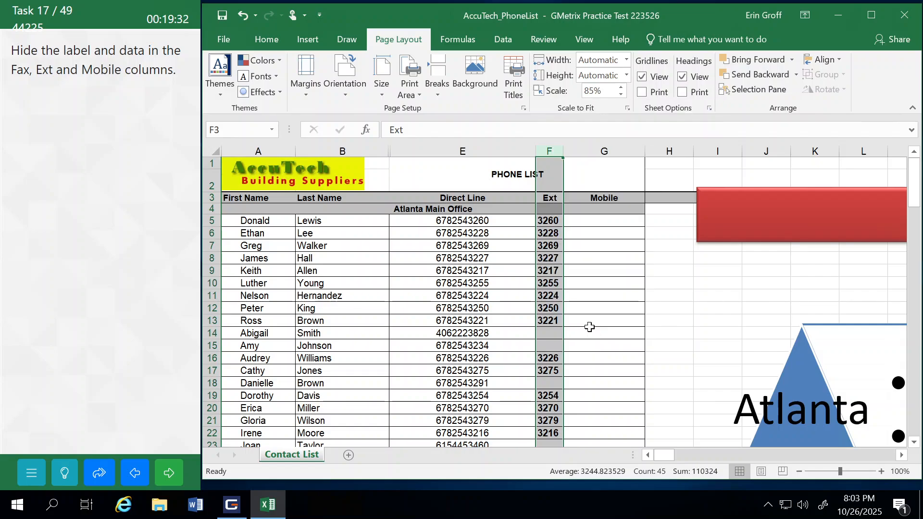
pyautogui.click(575, 151)
pyautogui.rightClick(574, 152)
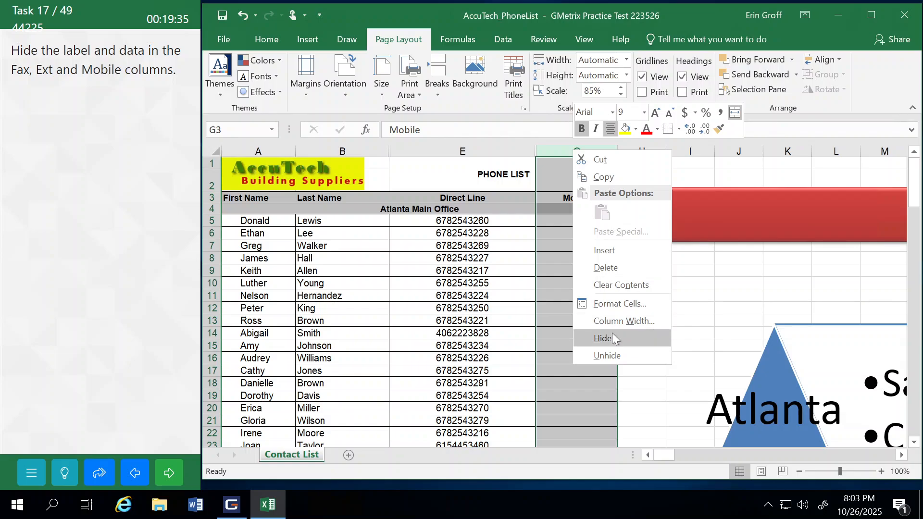
pyautogui.click(589, 337)
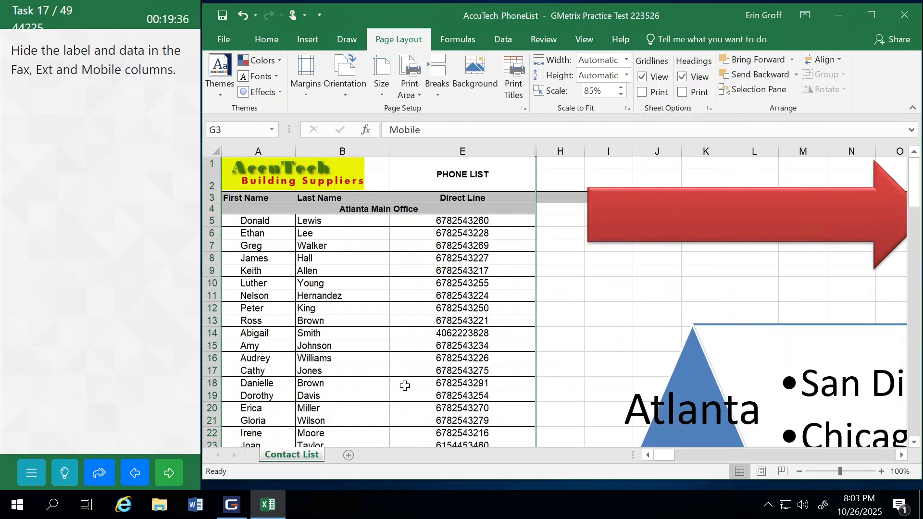
pyautogui.click(169, 473)
pyautogui.click(142, 300)
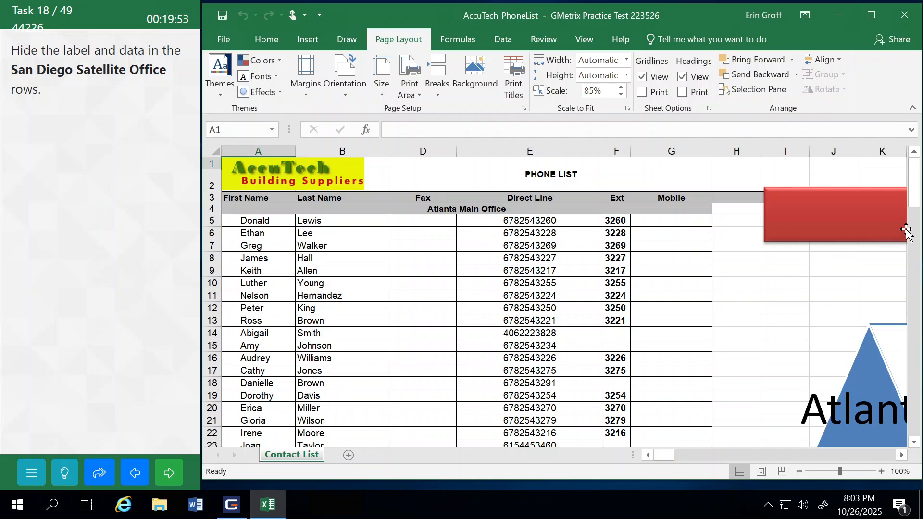
# Step: Hide the San Diego Satellite Office rows 48 to 65 on the Contact List worksheet, and submit the task to continue
pyautogui.moveTo(914, 192); pyautogui.dragTo(919, 270)
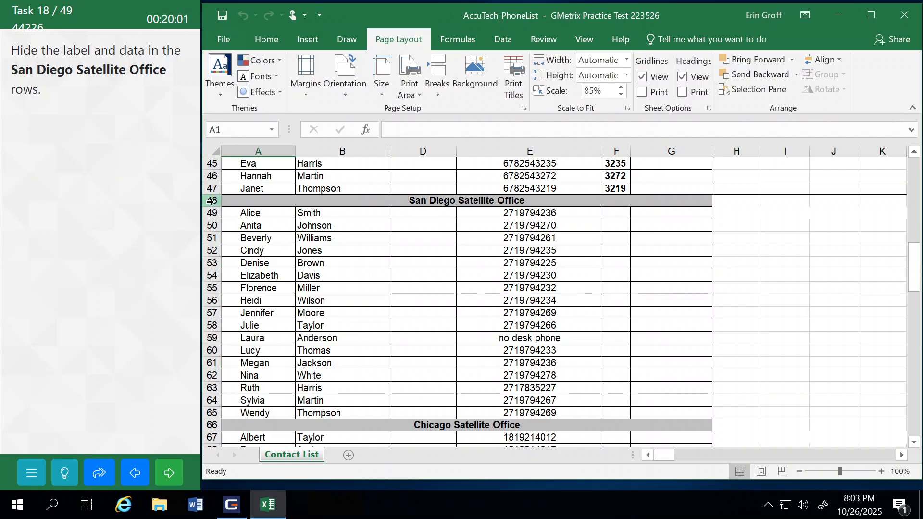
pyautogui.moveTo(212, 201); pyautogui.dragTo(212, 414)
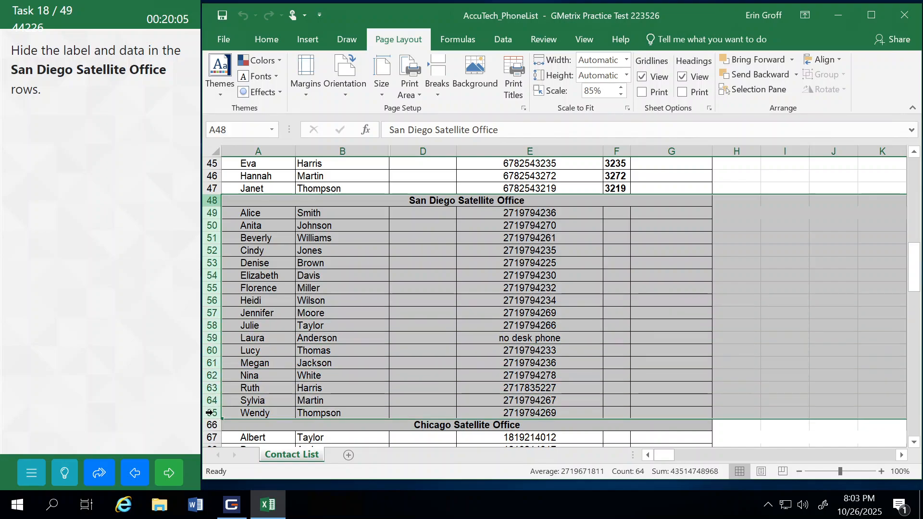
pyautogui.rightClick(242, 402)
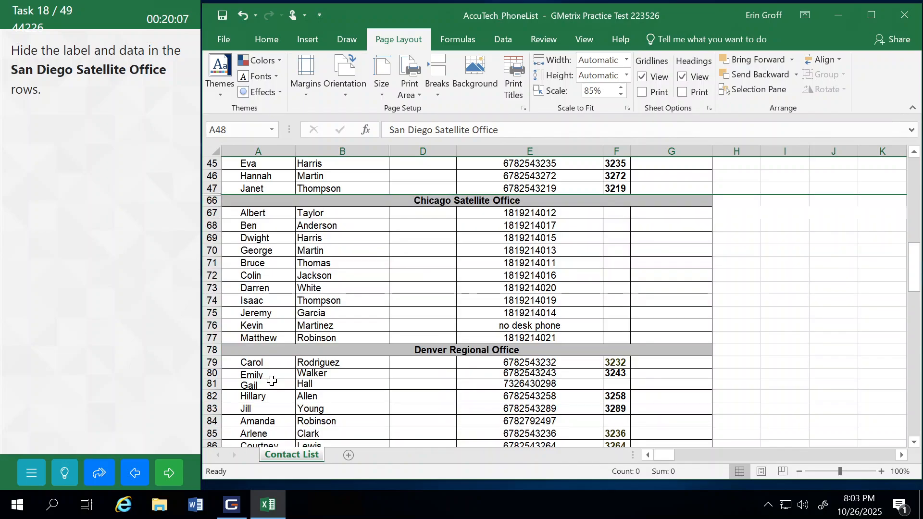
pyautogui.click(271, 379)
pyautogui.click(169, 473)
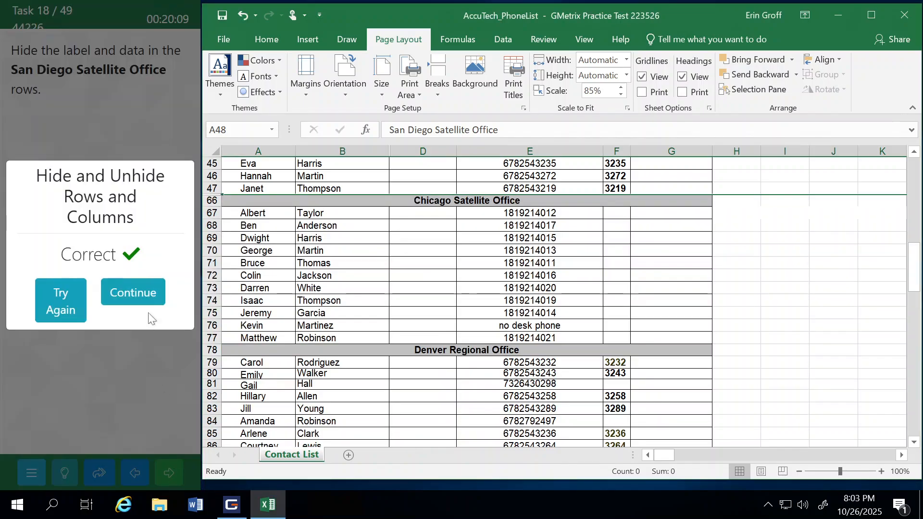
pyautogui.click(145, 294)
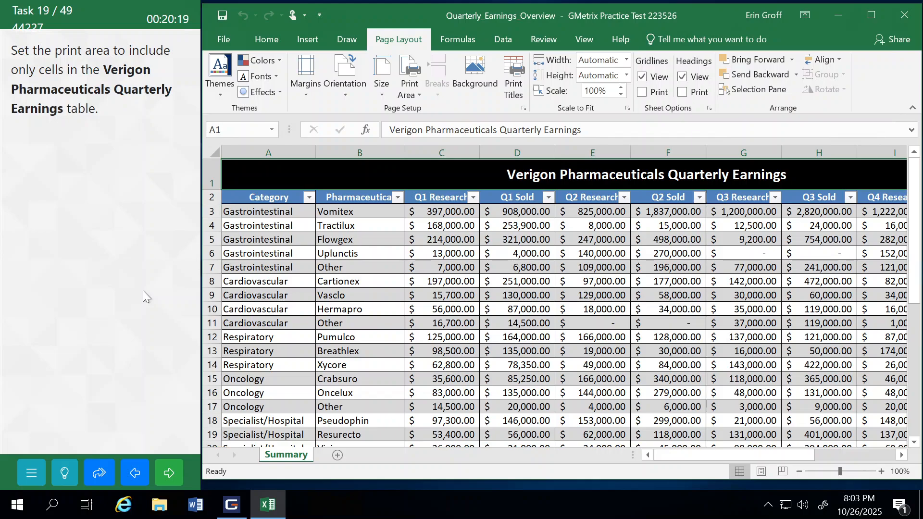
# Step: Set the print area to the whole Verigon Pharmaceuticals Quarterly Earnings table, title through Total row 27, and submit the task to continue
pyautogui.moveTo(236, 170); pyautogui.dragTo(696, 347)
pyautogui.moveTo(750, 455); pyautogui.dragTo(657, 457)
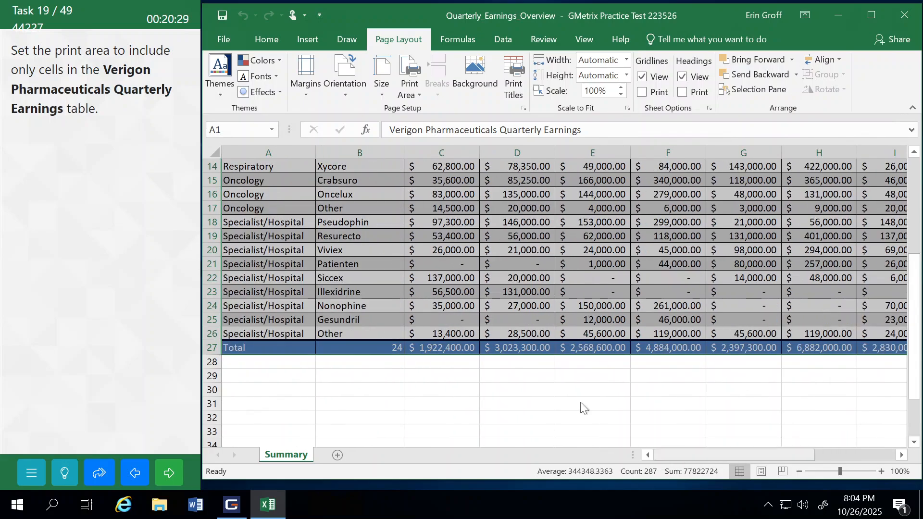
pyautogui.click(416, 89)
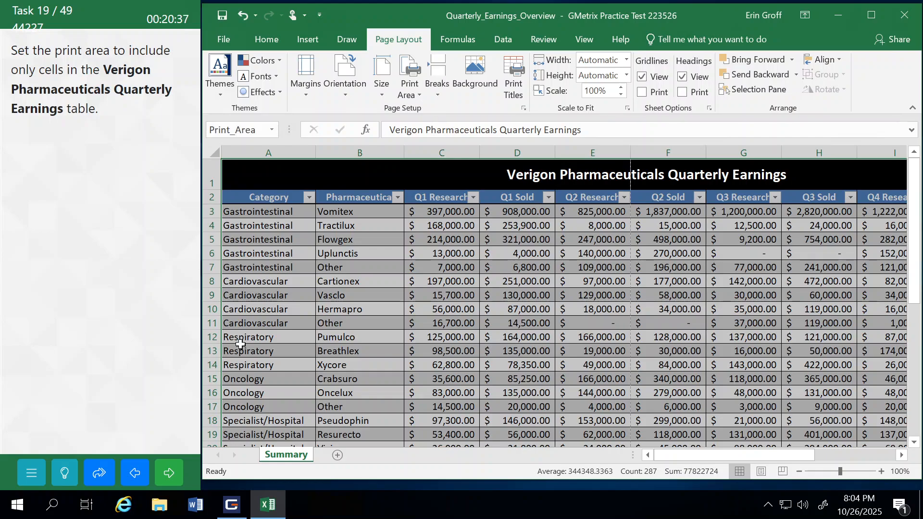
pyautogui.click(170, 474)
pyautogui.click(147, 302)
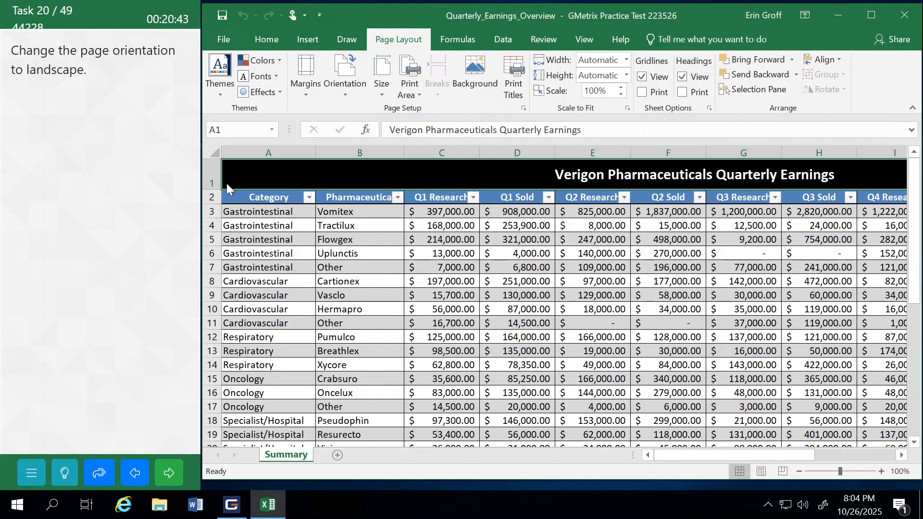
# Step: Change the Summary worksheet's page orientation to Landscape, and submit the task to continue
pyautogui.click(351, 91)
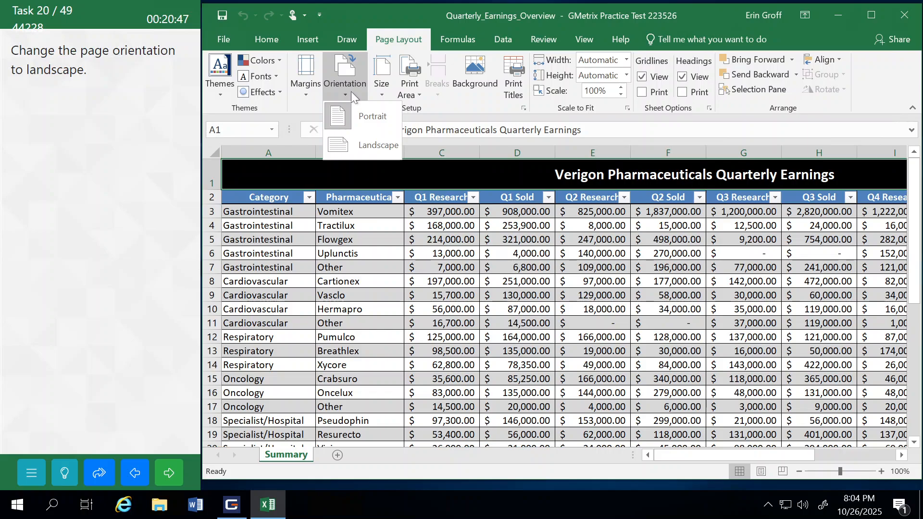
pyautogui.click(367, 146)
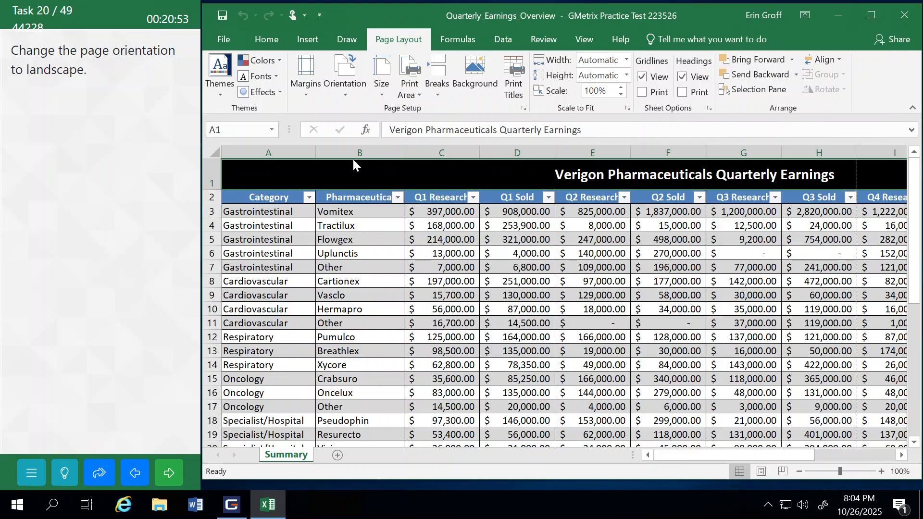
pyautogui.click(169, 473)
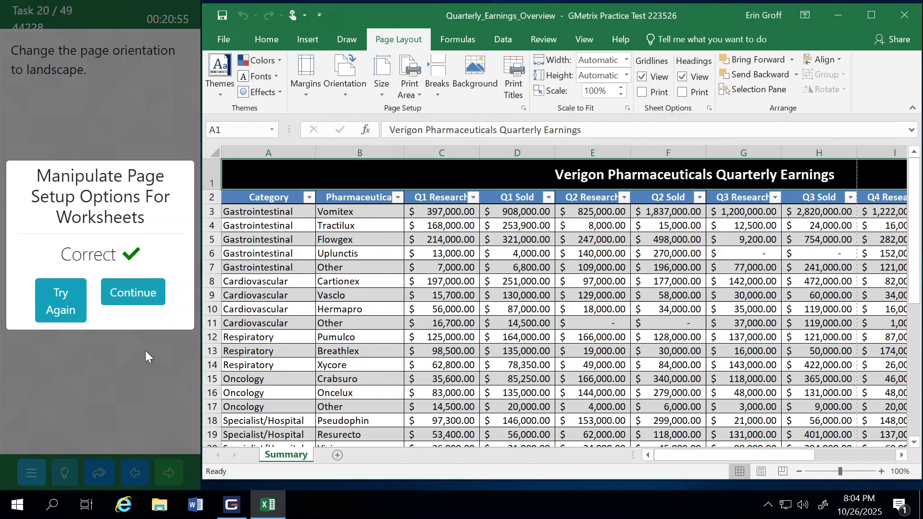
pyautogui.click(146, 289)
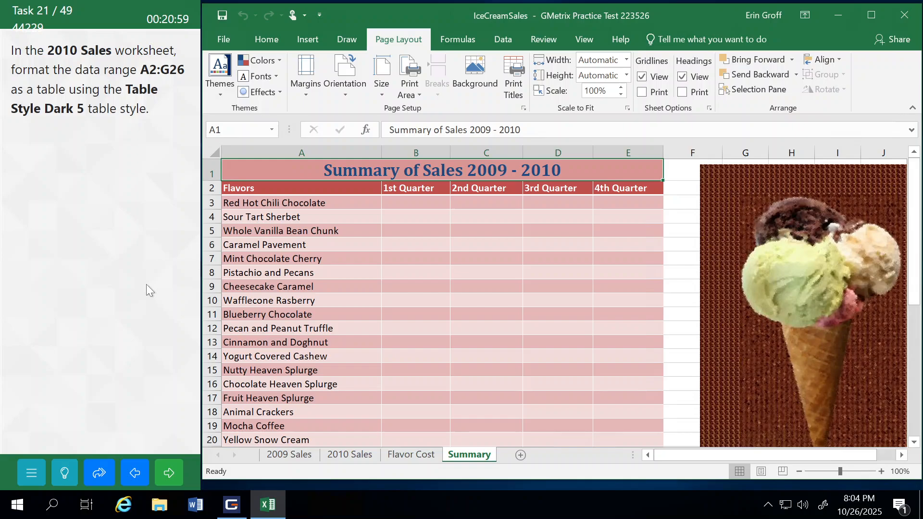
# Step: Format A2:G26 on the 2010 Sales worksheet as a table with Table Style Dark 5, and submit the task
pyautogui.click(347, 453)
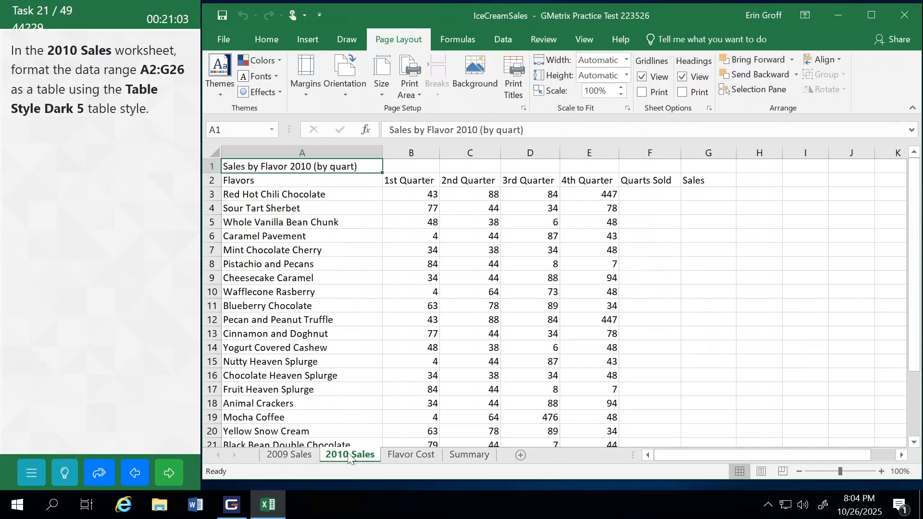
pyautogui.click(216, 130)
pyautogui.write('a2:g26')
pyautogui.press('Return')
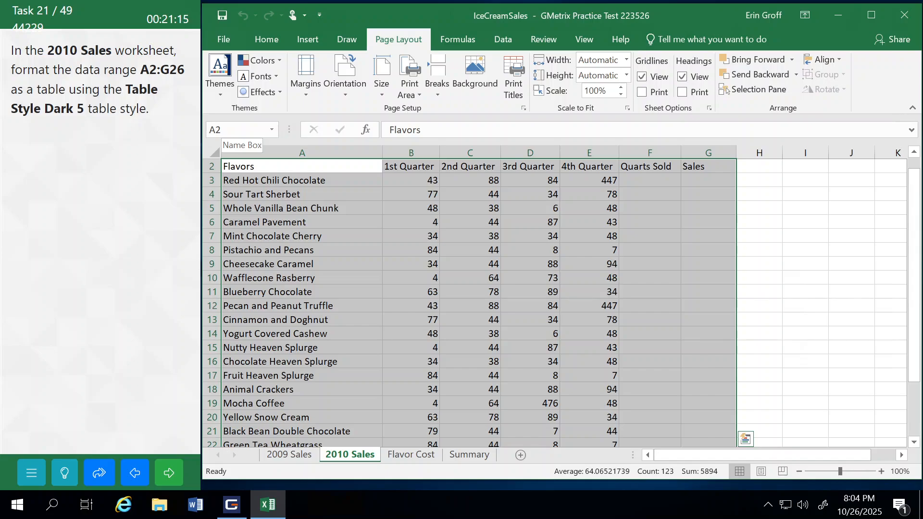
pyautogui.click(266, 40)
pyautogui.click(648, 91)
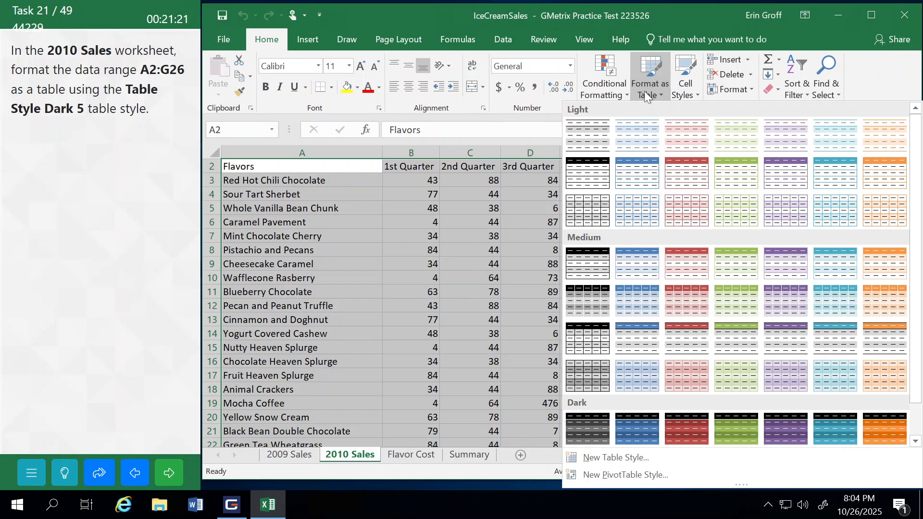
pyautogui.moveTo(915, 218); pyautogui.dragTo(916, 260)
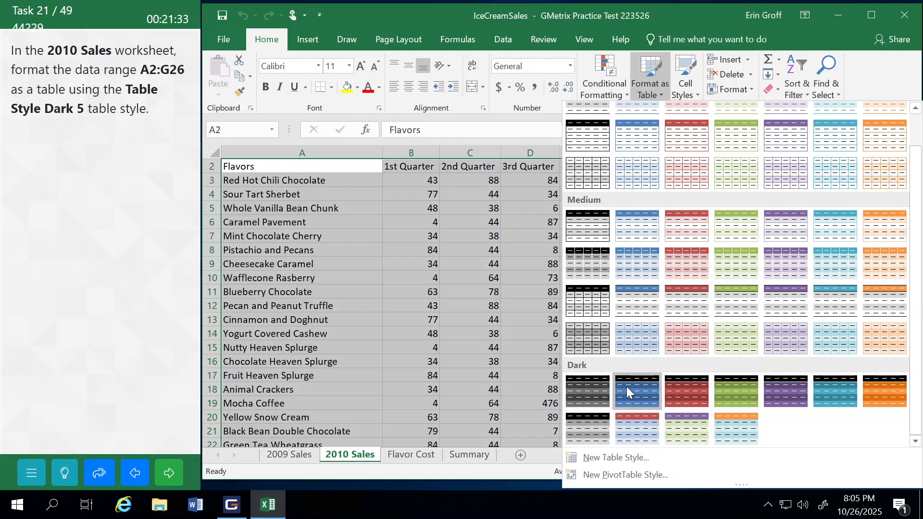
pyautogui.click(780, 384)
pyautogui.click(543, 219)
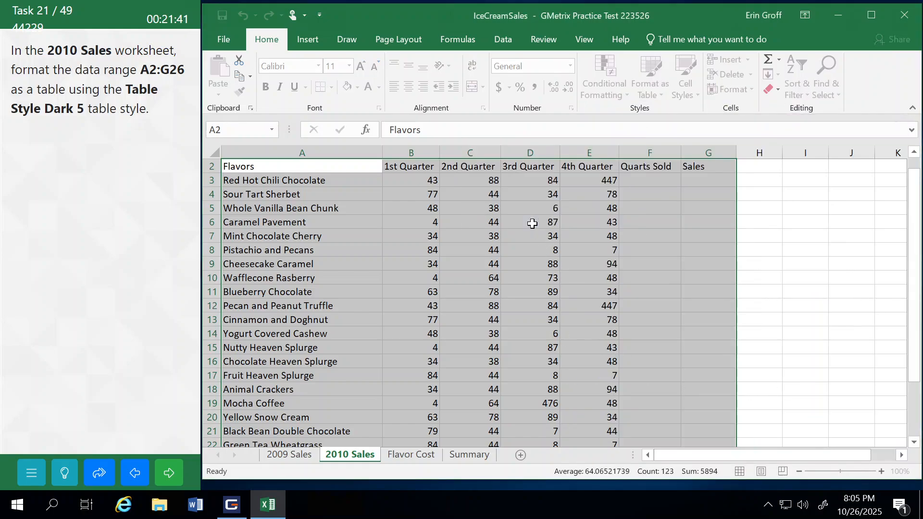
pyautogui.click(160, 477)
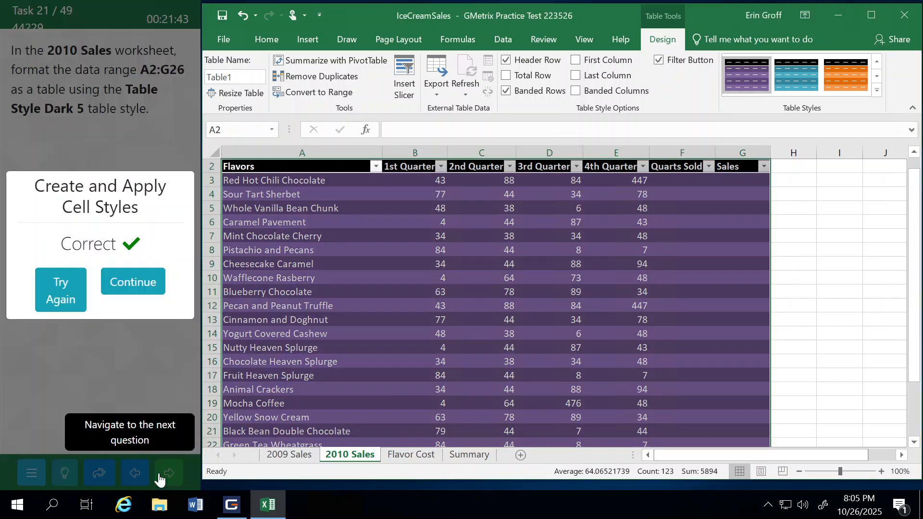
# Step: Continue to the next task and modify the Title cell style's font size to 24 from the 2010 Sales worksheet
pyautogui.click(133, 281)
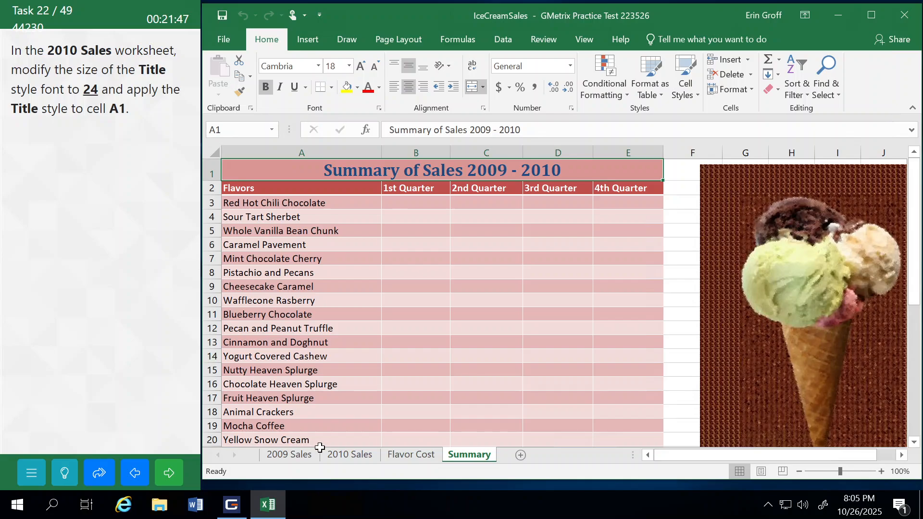
pyautogui.click(347, 455)
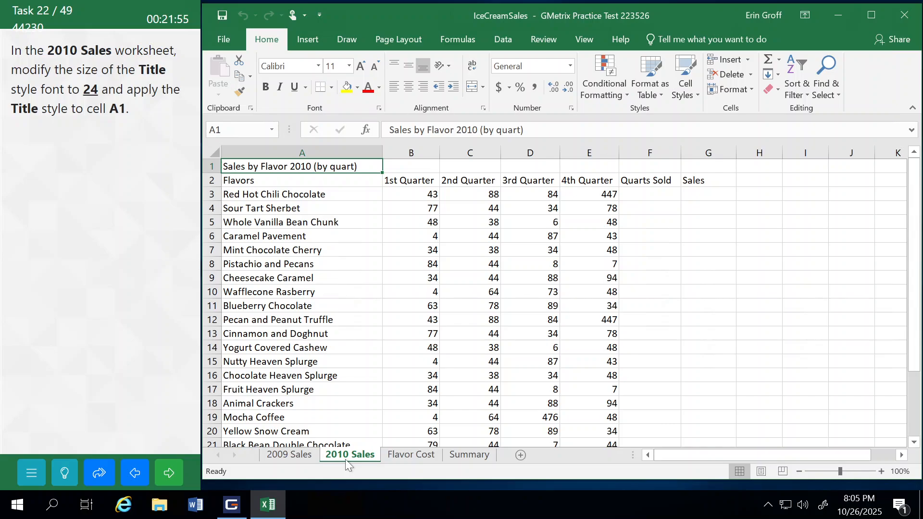
pyautogui.click(683, 96)
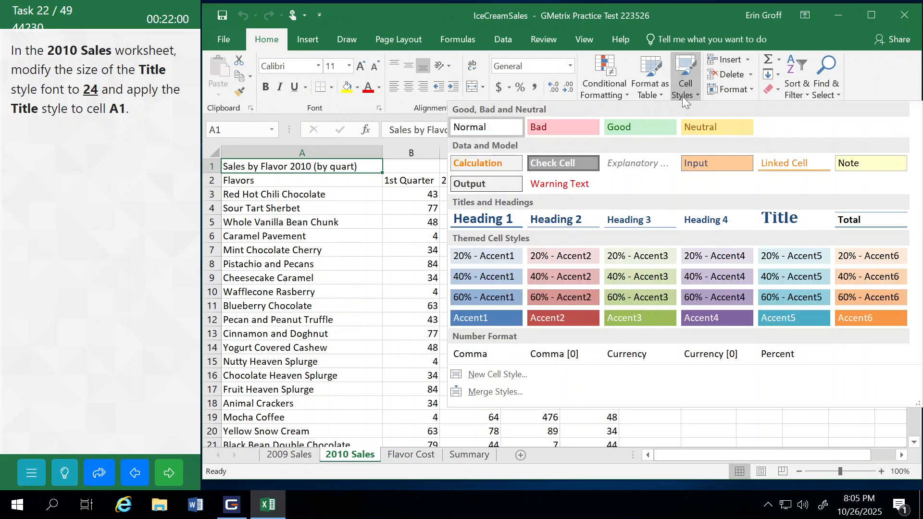
pyautogui.rightClick(788, 220)
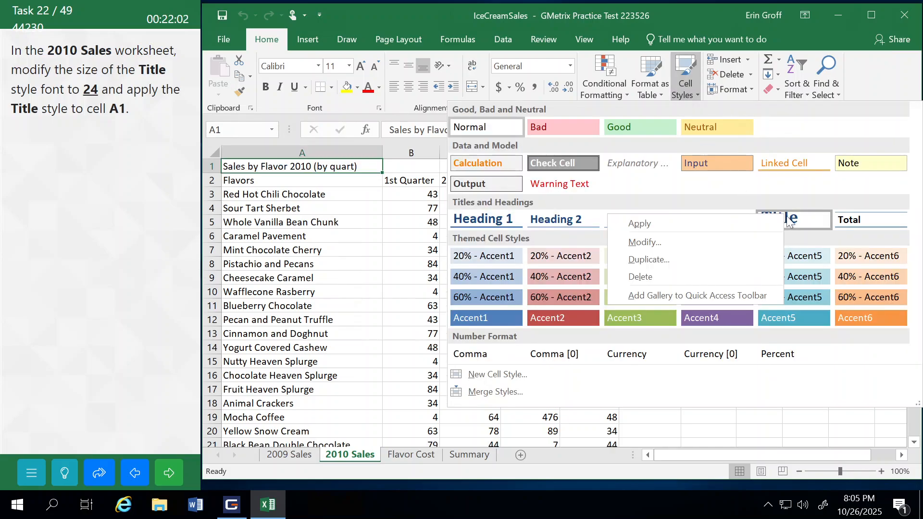
pyautogui.click(668, 241)
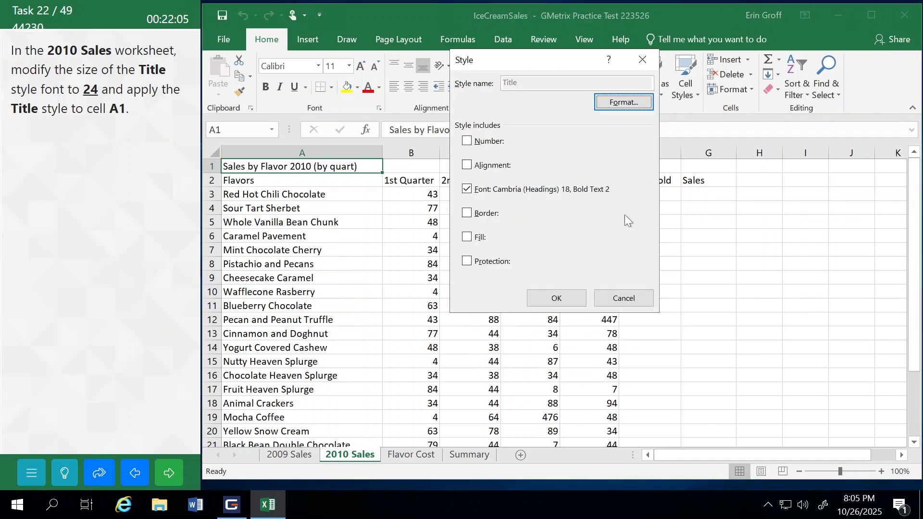
pyautogui.click(621, 103)
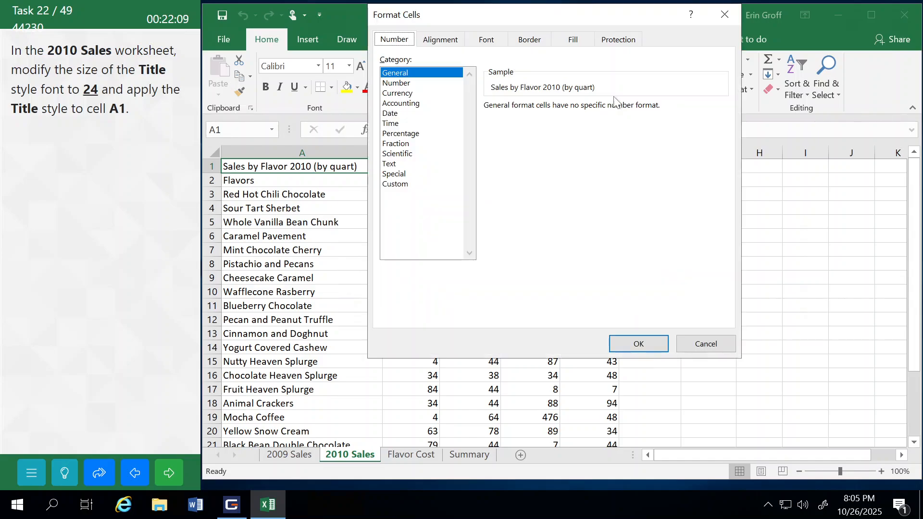
pyautogui.click(480, 43)
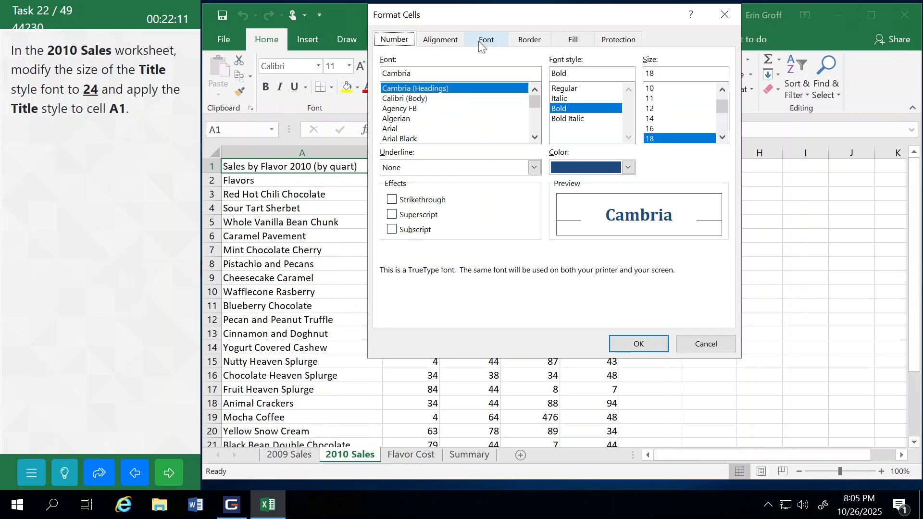
pyautogui.click(723, 138)
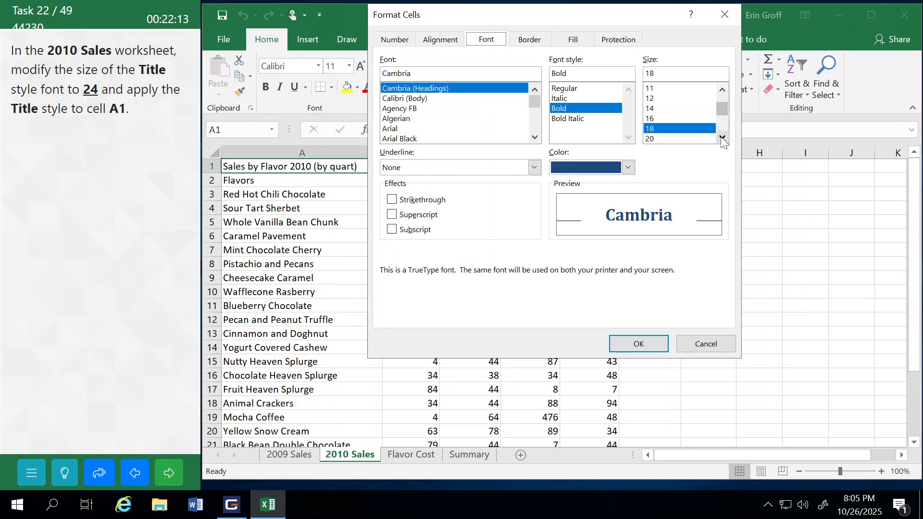
pyautogui.click(723, 138)
pyautogui.click(723, 138)
pyautogui.click(723, 138)
pyautogui.click(723, 138)
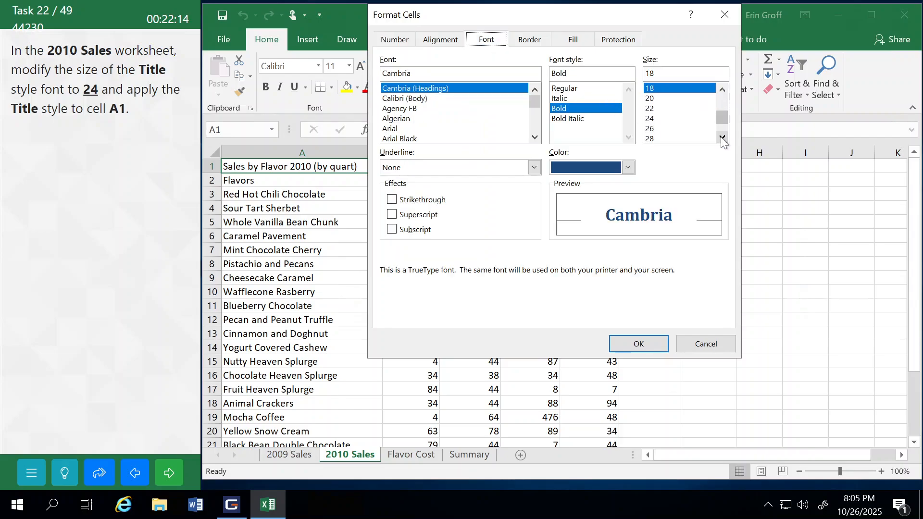
pyautogui.click(652, 120)
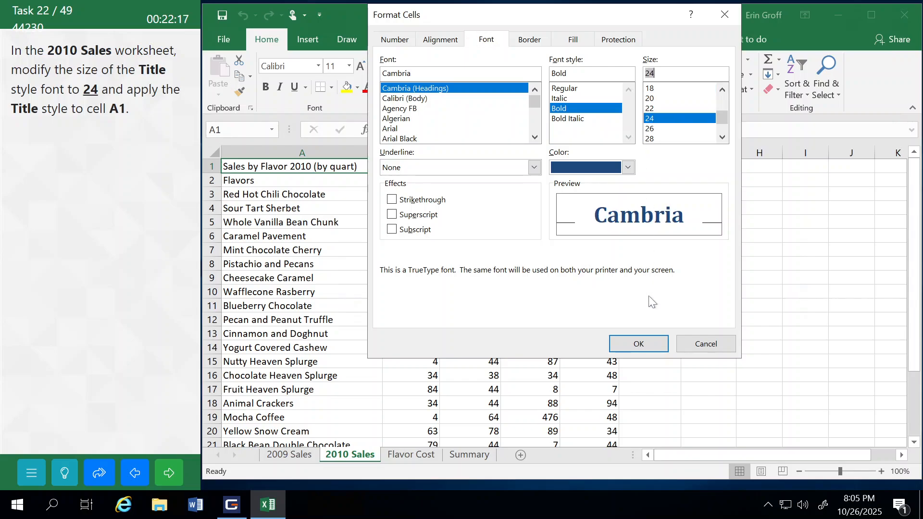
pyautogui.click(642, 345)
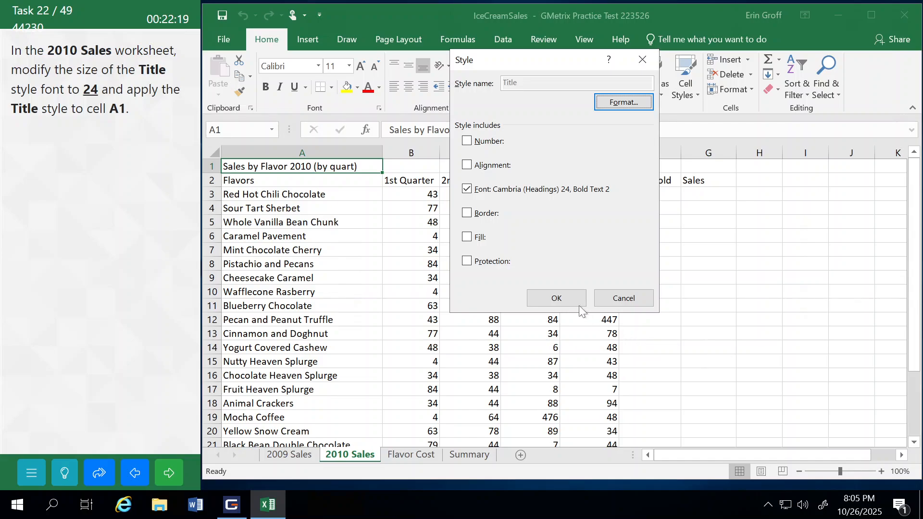
pyautogui.click(565, 294)
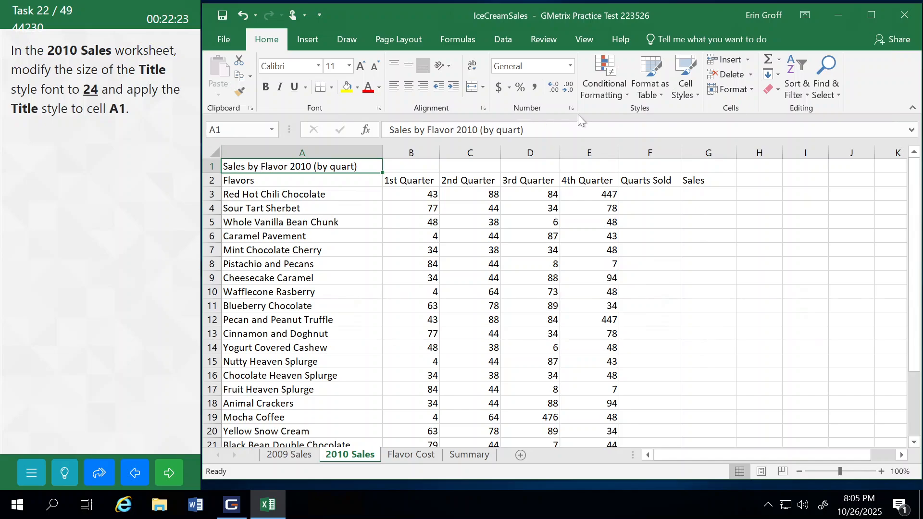
# Step: Apply the Title cell style to cell A1 on the 2010 Sales worksheet, and submit the task to continue
pyautogui.click(692, 92)
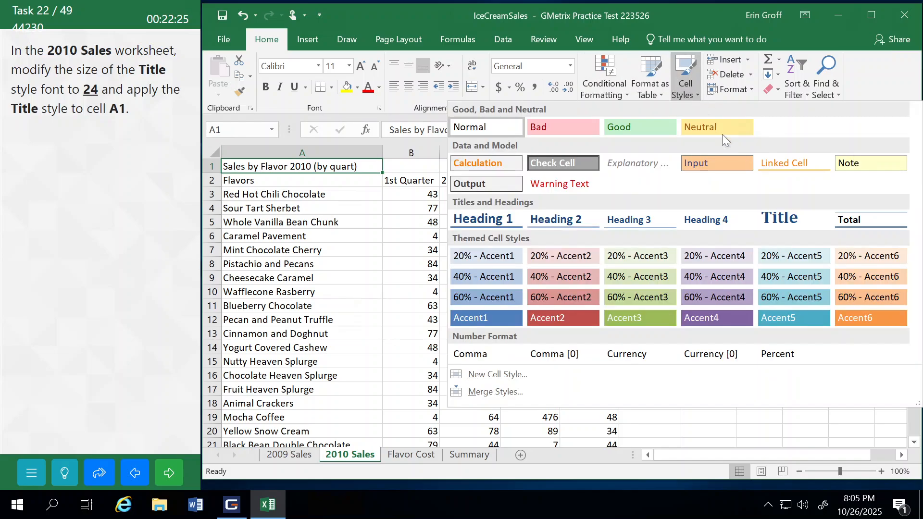
pyautogui.click(784, 220)
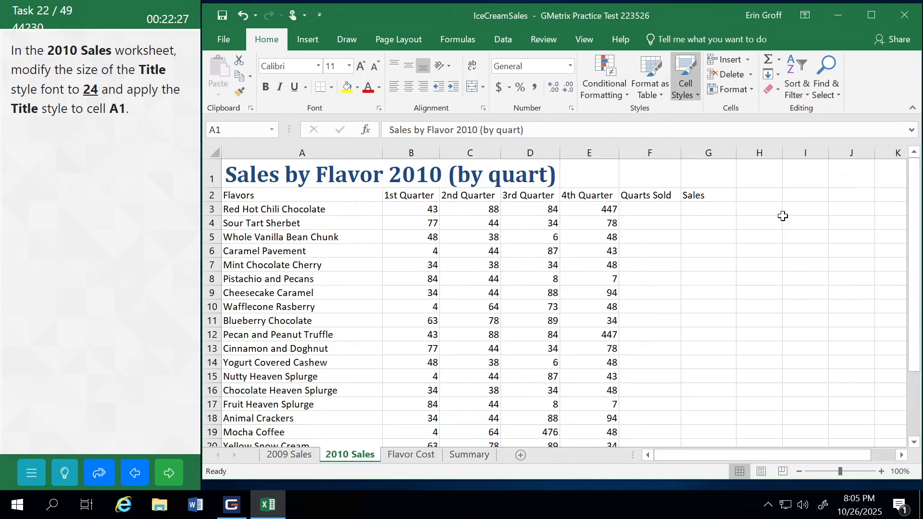
pyautogui.click(173, 468)
pyautogui.click(145, 288)
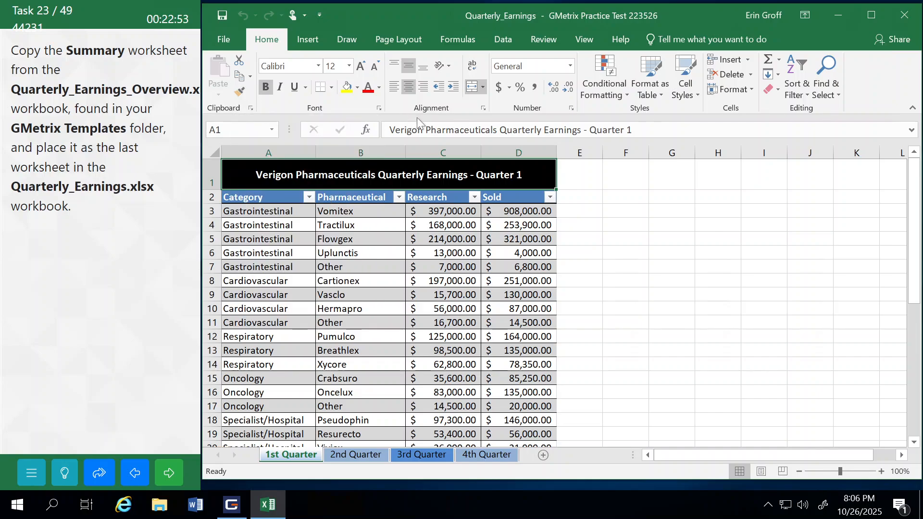
# Step: Open the Quarterly_Earnings_Overview workbook from the GMetrixTemplates folder and move its window so the Summary sheet tab is accessible
pyautogui.click(225, 43)
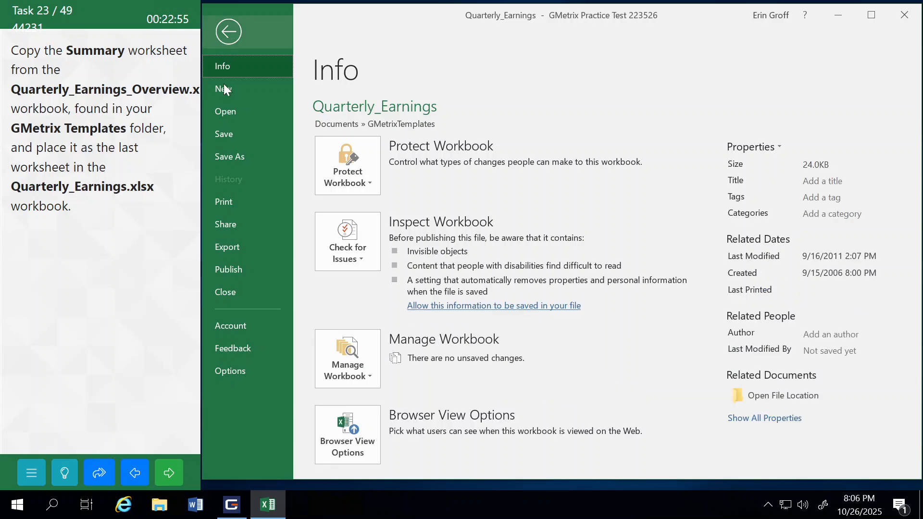
pyautogui.click(226, 114)
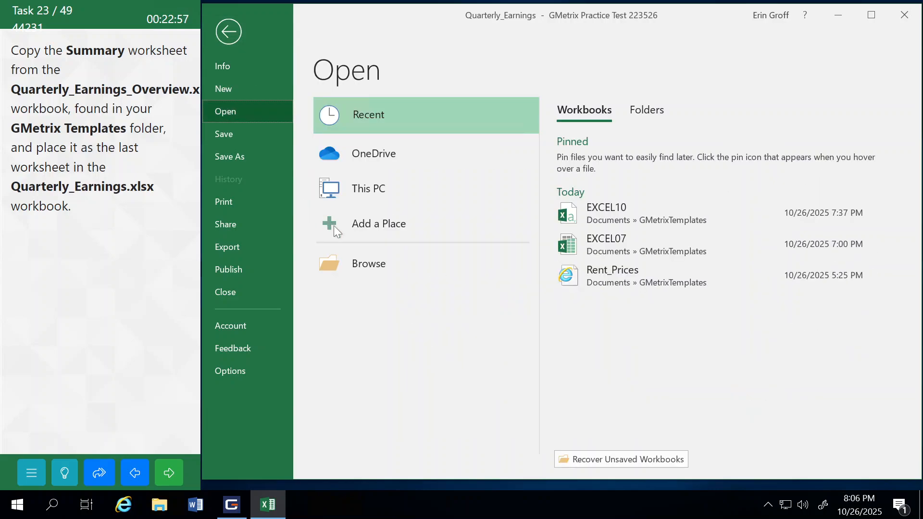
pyautogui.click(375, 260)
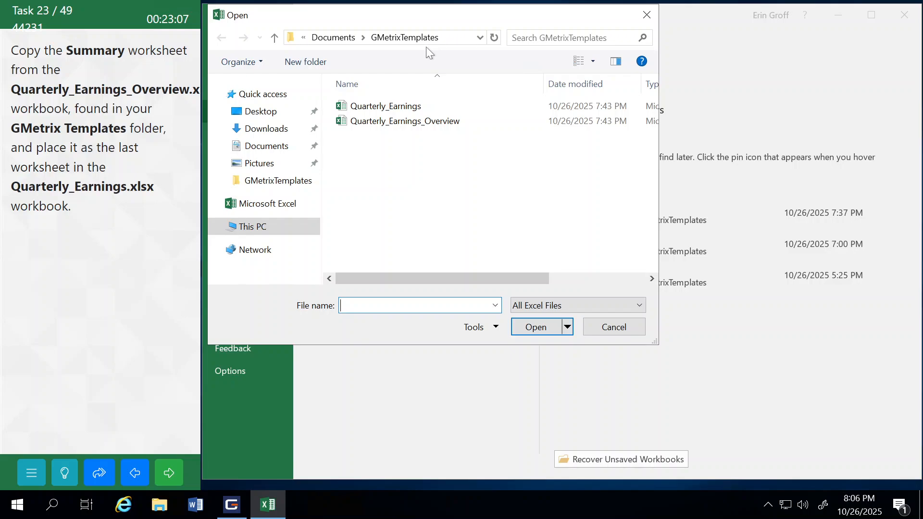
pyautogui.click(407, 122)
pyautogui.click(538, 327)
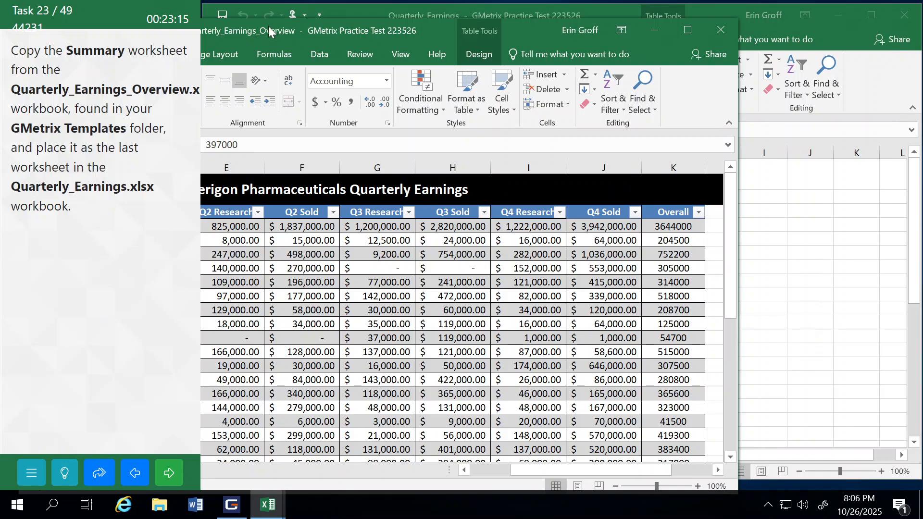
pyautogui.moveTo(268, 26); pyautogui.dragTo(511, 19)
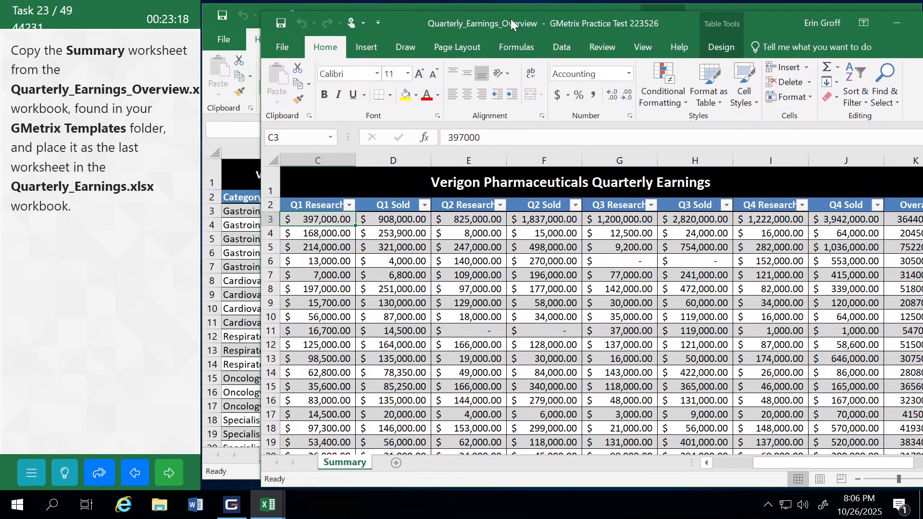
# Step: Copy the Summary worksheet to the end of Quarterly_Earnings.xlsx, and submit the task to continue
pyautogui.rightClick(356, 465)
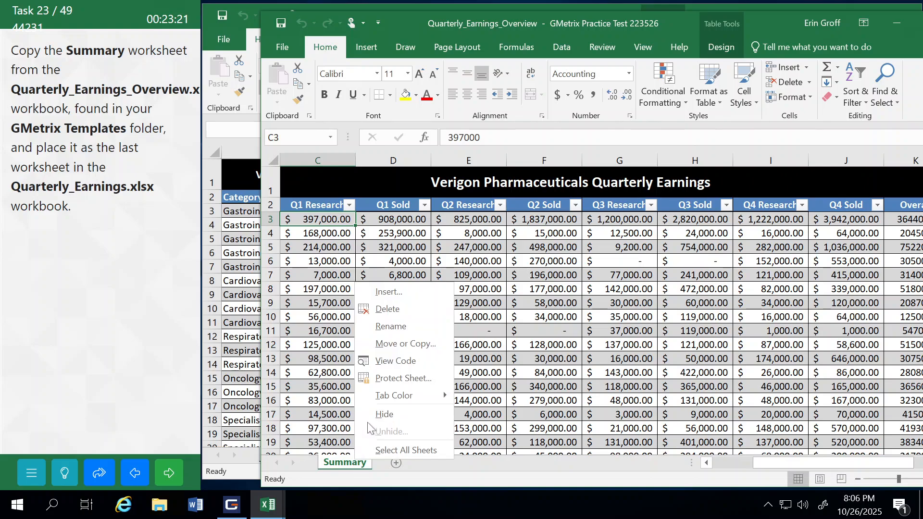
pyautogui.click(397, 344)
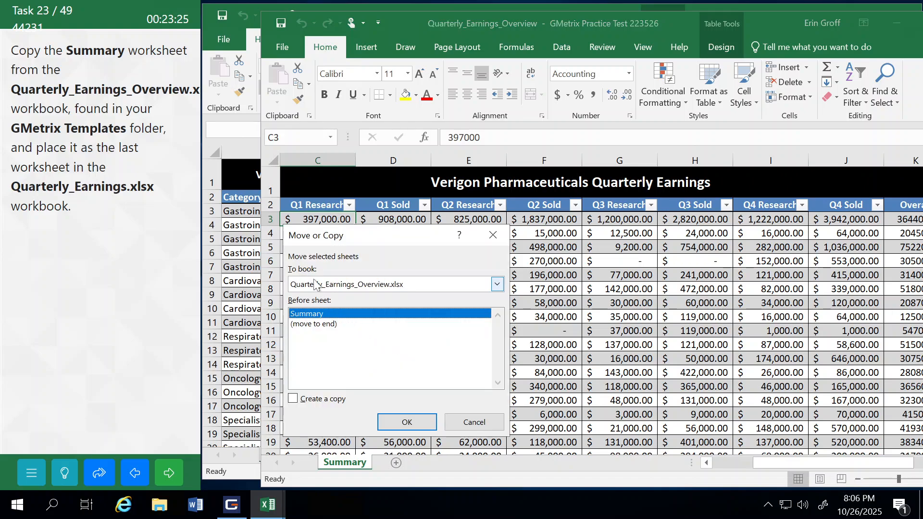
pyautogui.click(366, 287)
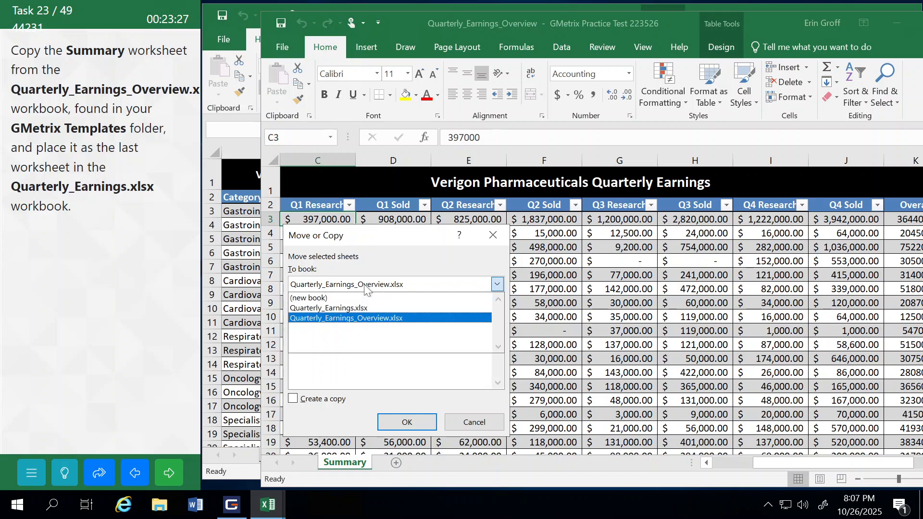
pyautogui.click(329, 308)
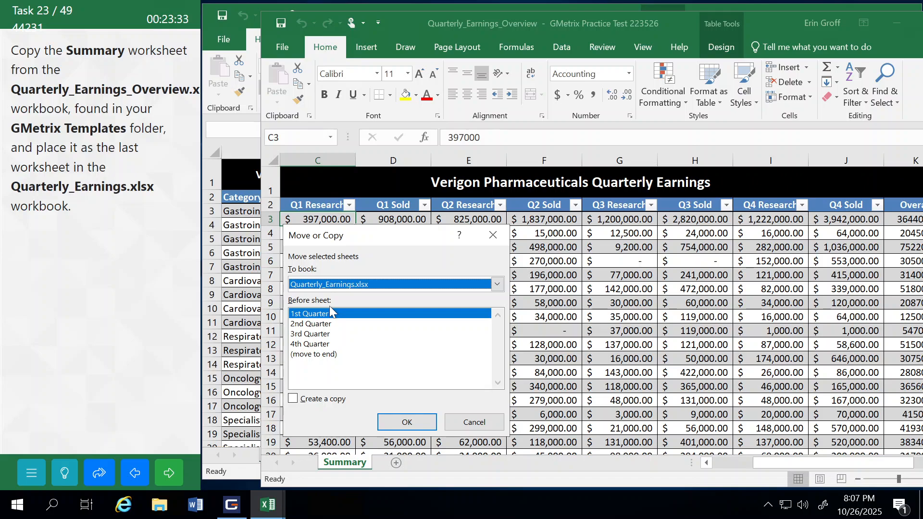
pyautogui.click(316, 355)
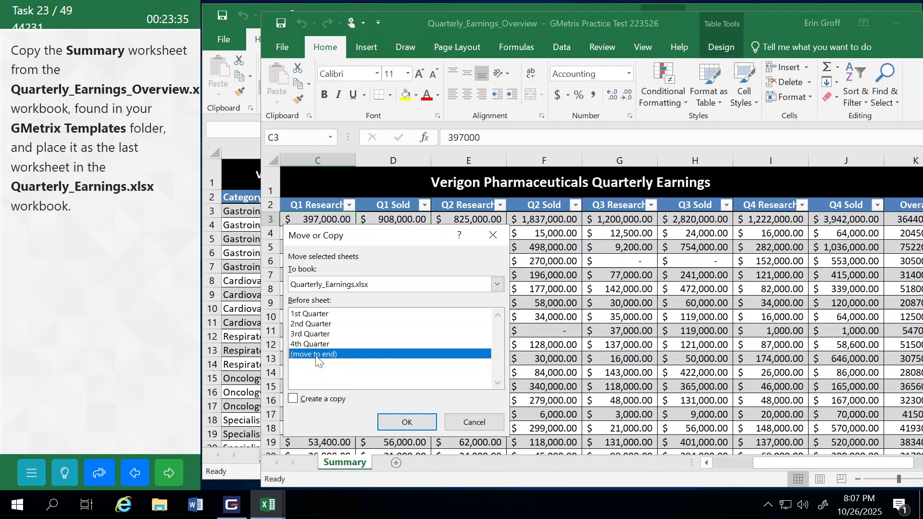
pyautogui.click(293, 399)
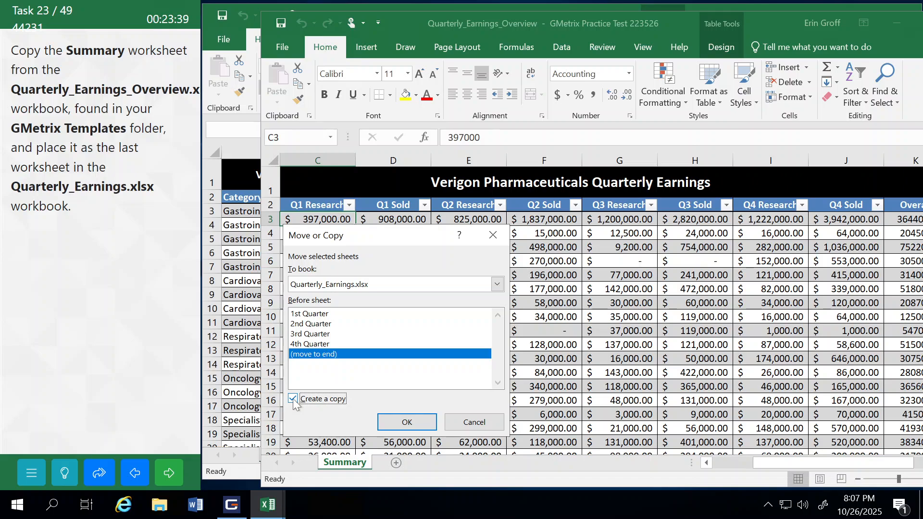
pyautogui.click(413, 420)
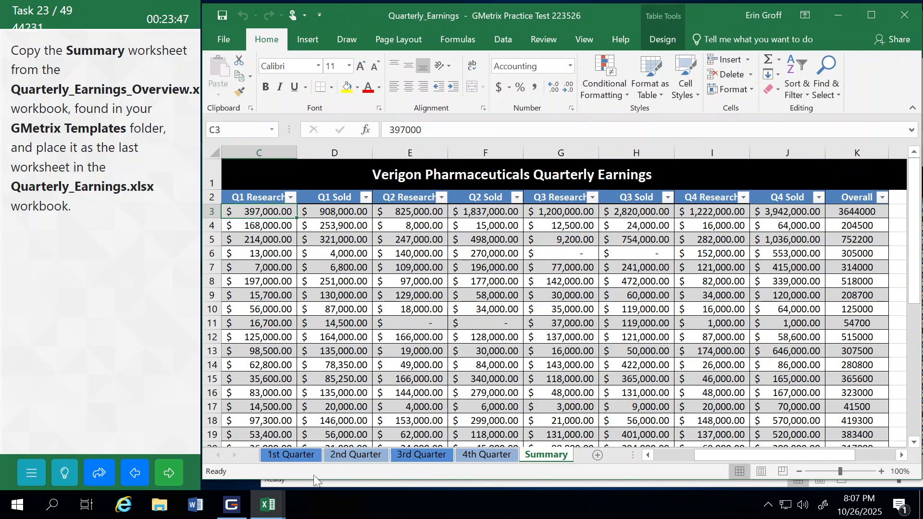
pyautogui.click(181, 478)
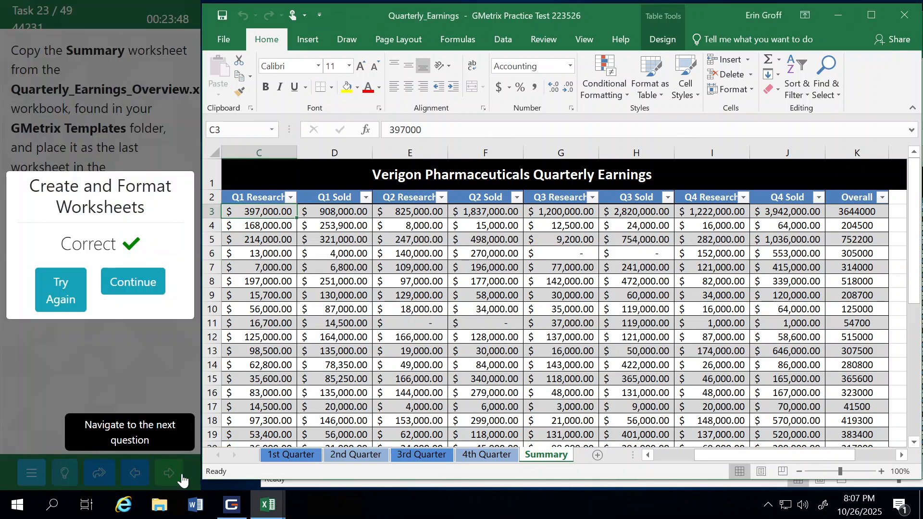
pyautogui.click(134, 281)
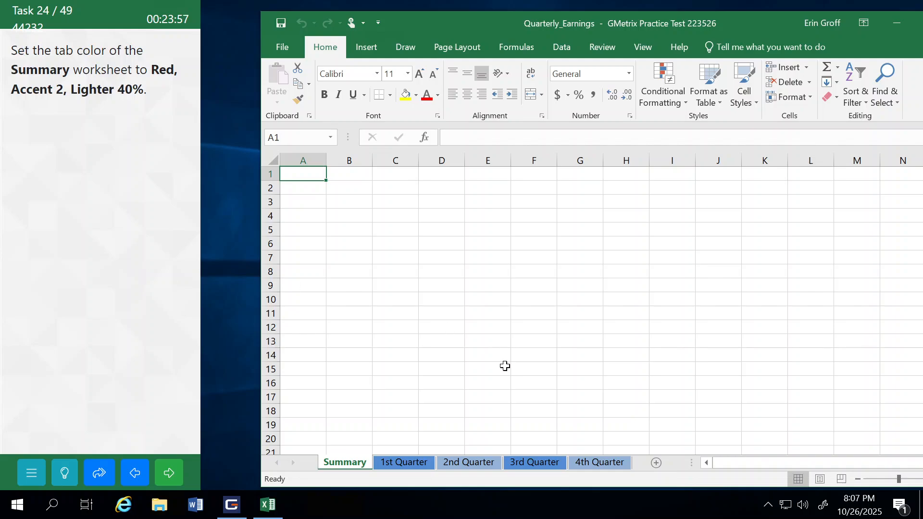
# Step: Set the Summary worksheet's tab color to Red, Accent 2, Lighter 40%, and submit the task to continue
pyautogui.rightClick(343, 464)
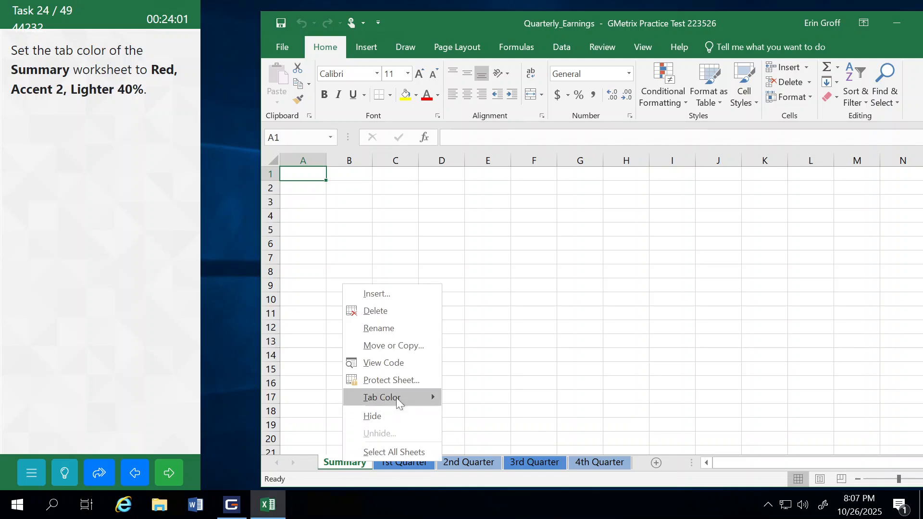
pyautogui.moveTo(397, 401)
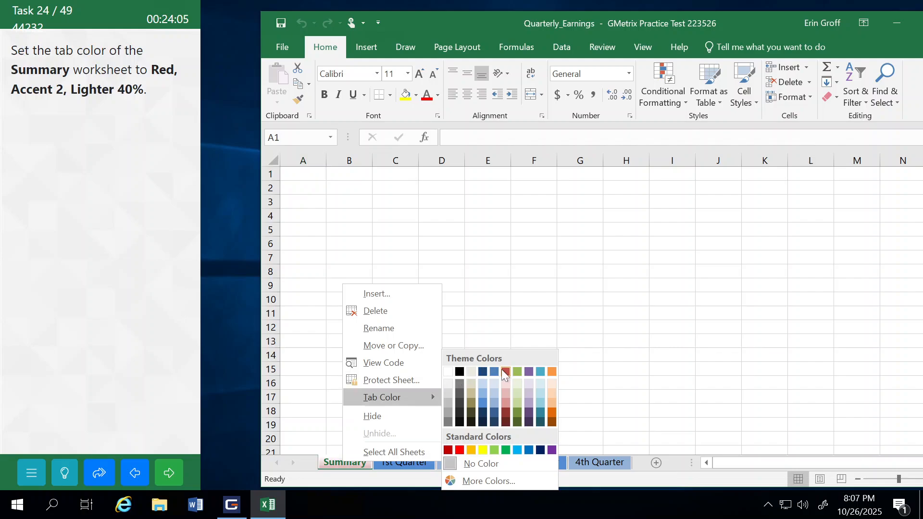
pyautogui.click(504, 402)
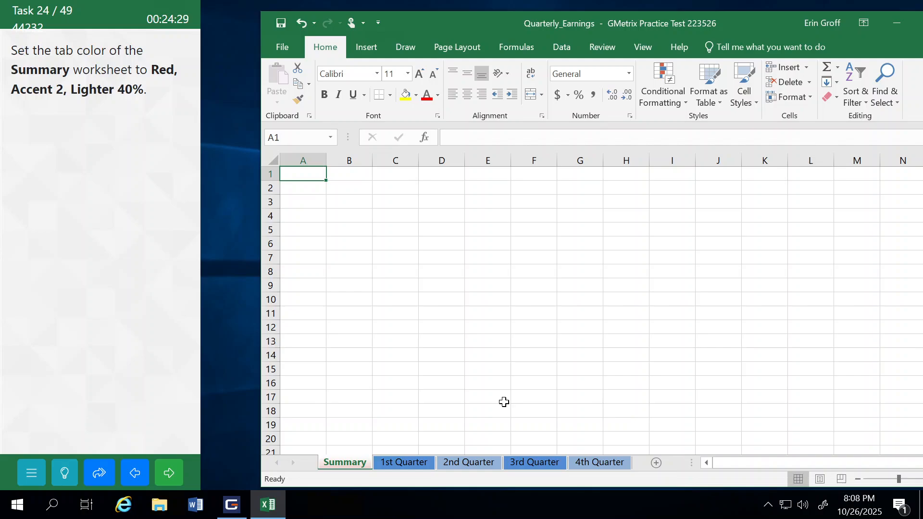
pyautogui.click(172, 473)
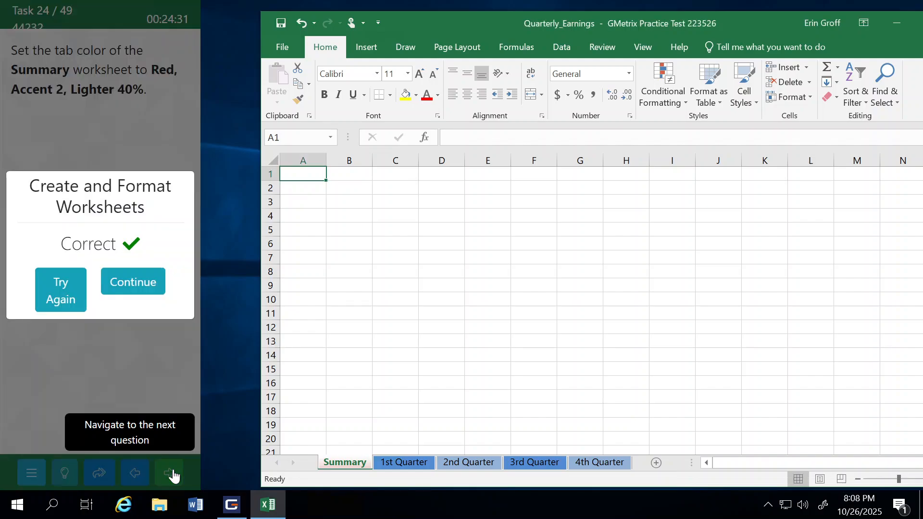
pyautogui.click(147, 275)
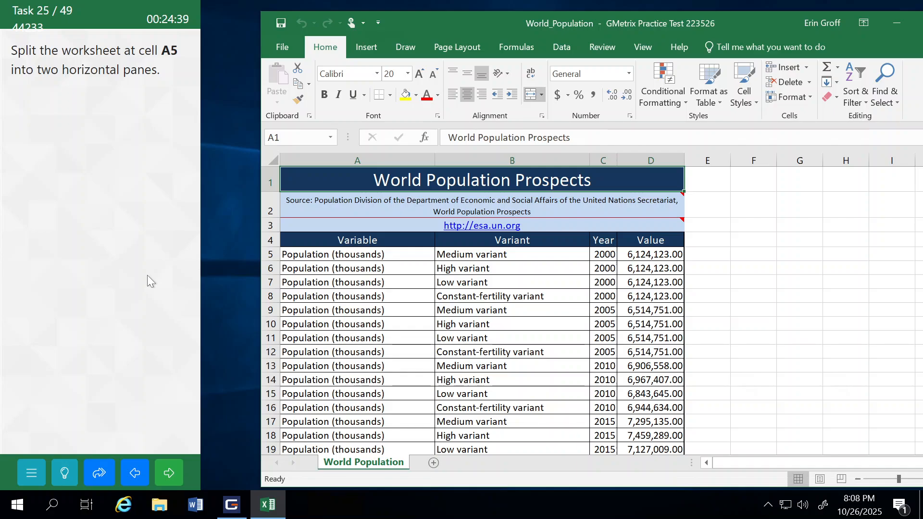
# Step: Split the World Population worksheet at cell A5 into two horizontal panes, and submit the task to continue
pyautogui.click(305, 255)
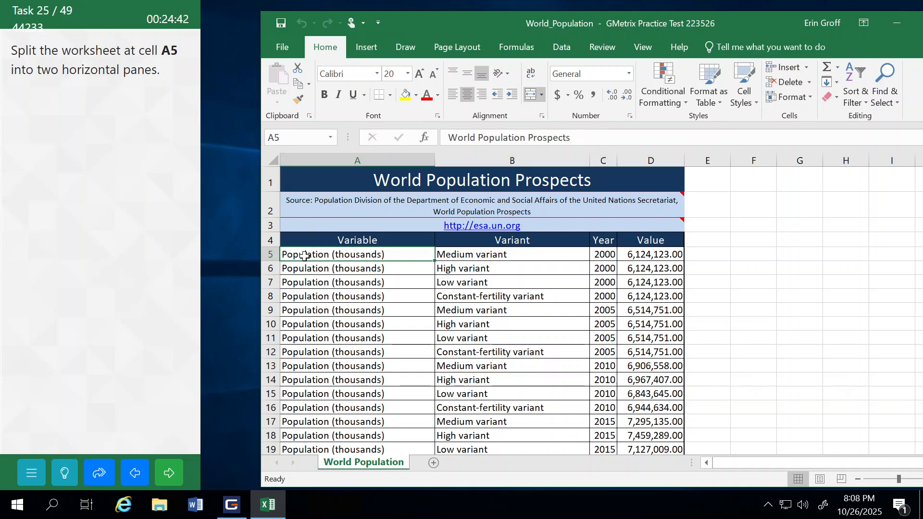
pyautogui.click(643, 45)
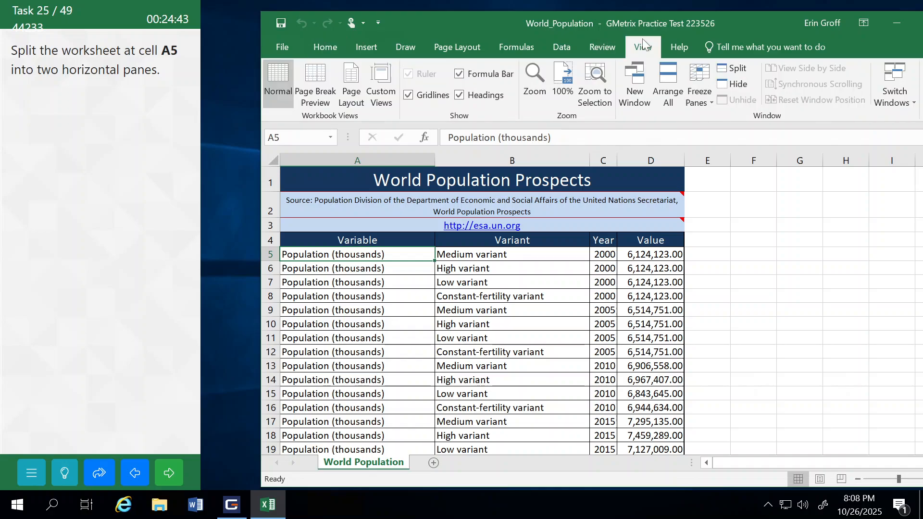
pyautogui.click(738, 68)
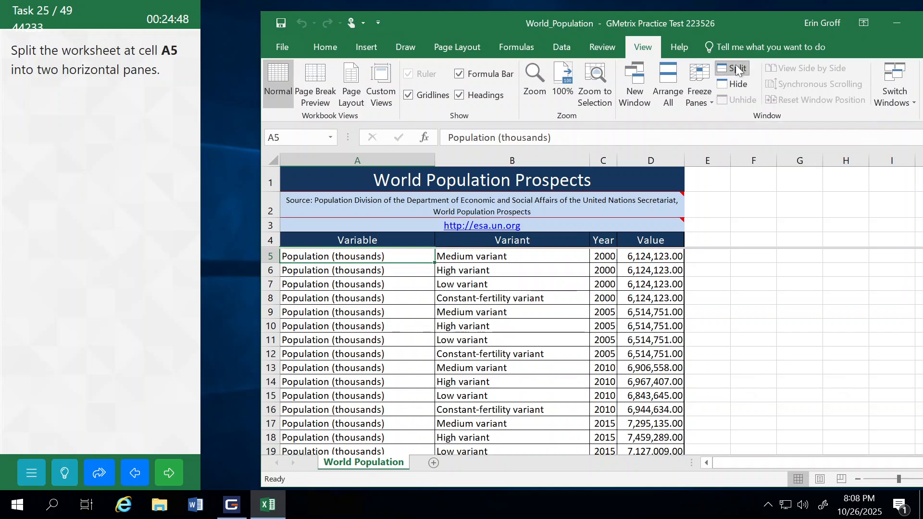
pyautogui.click(169, 472)
pyautogui.click(148, 296)
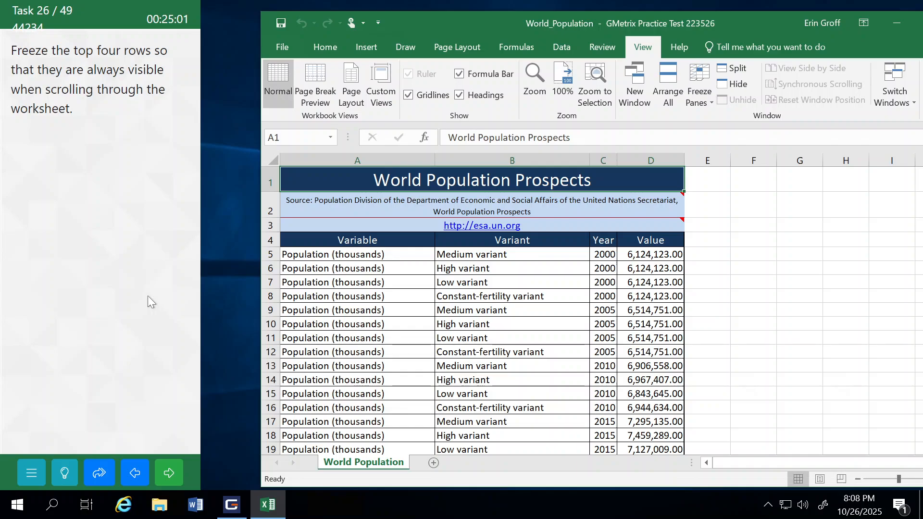
# Step: Freeze the top four rows of the World Population worksheet, check them against the data further down, and submit the task to continue
pyautogui.click(268, 252)
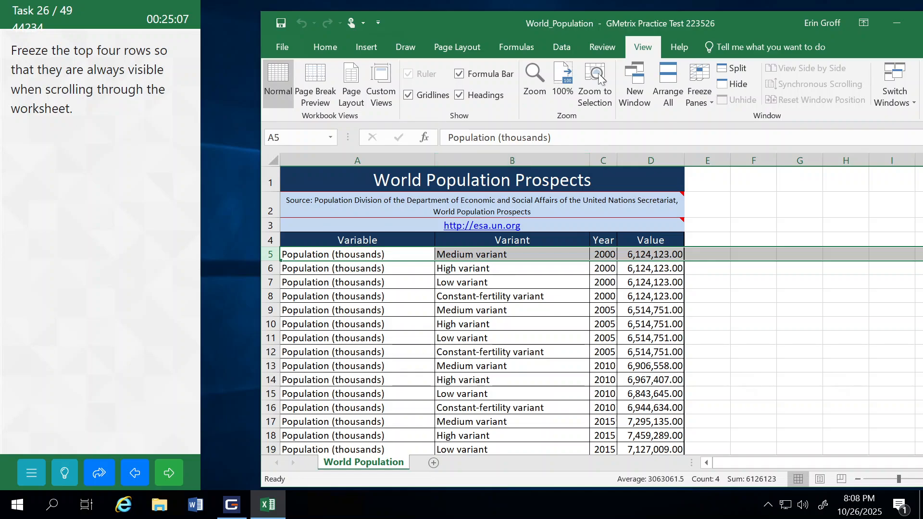
pyautogui.click(705, 96)
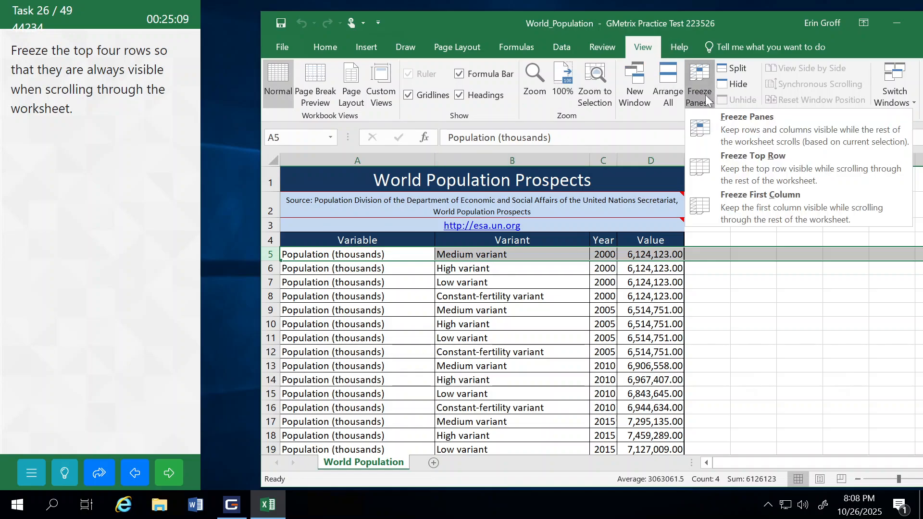
pyautogui.click(731, 121)
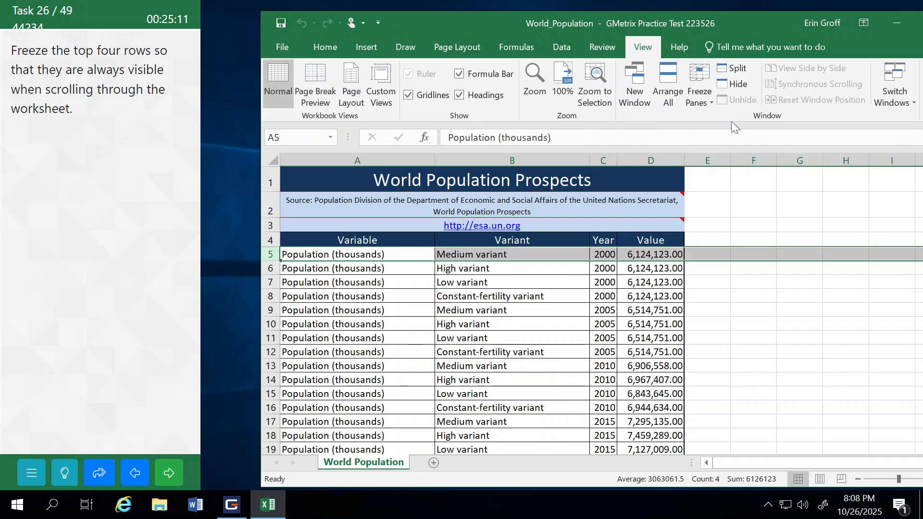
pyautogui.scroll(-5, 517, 313)
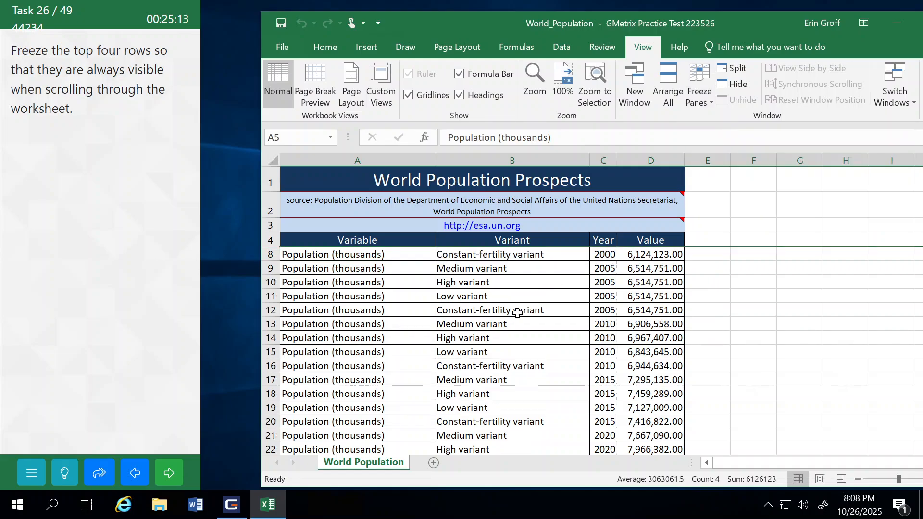
pyautogui.scroll(-7, 517, 313)
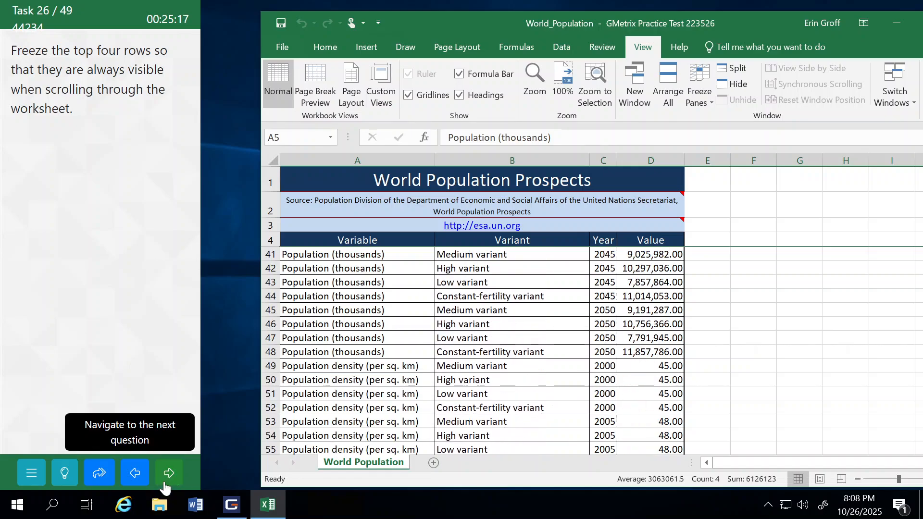
pyautogui.click(166, 476)
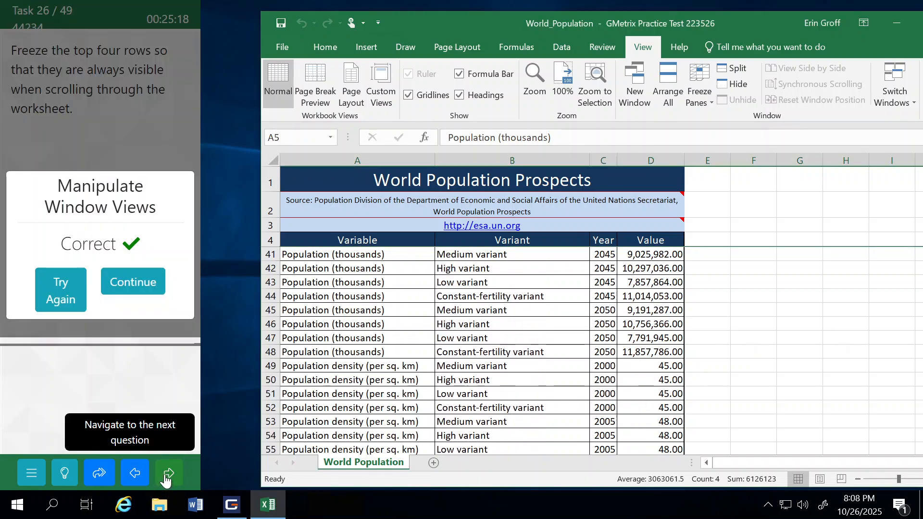
pyautogui.click(136, 280)
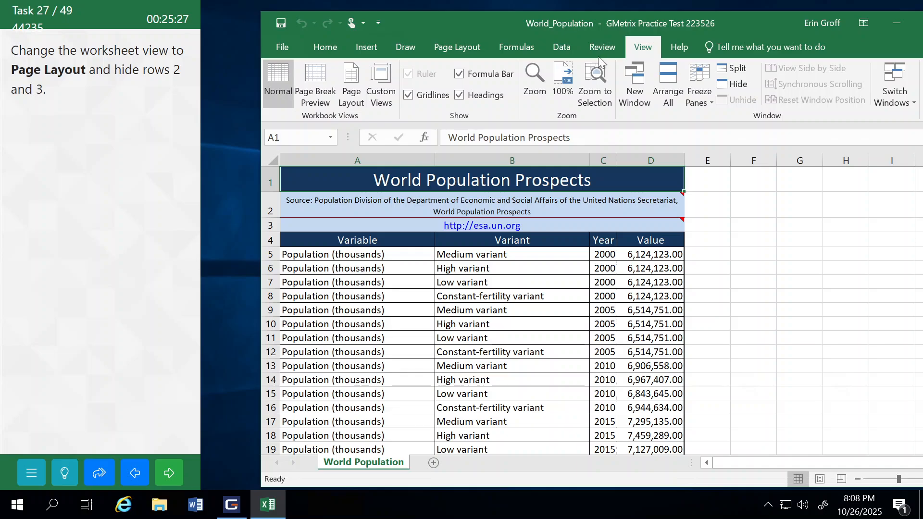
# Step: Change the worksheet view to Page Layout and hide rows 2 and 3, submitting the task to continue
pyautogui.click(355, 86)
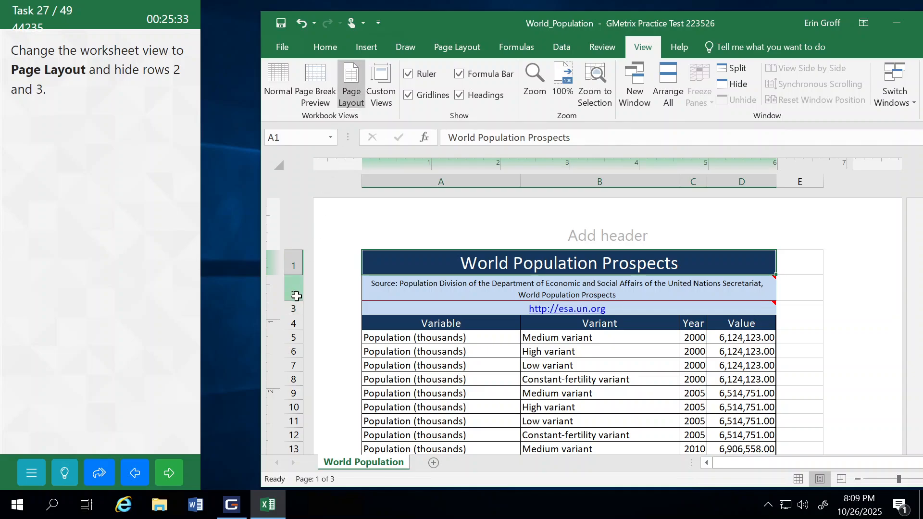
pyautogui.moveTo(297, 295); pyautogui.dragTo(294, 308)
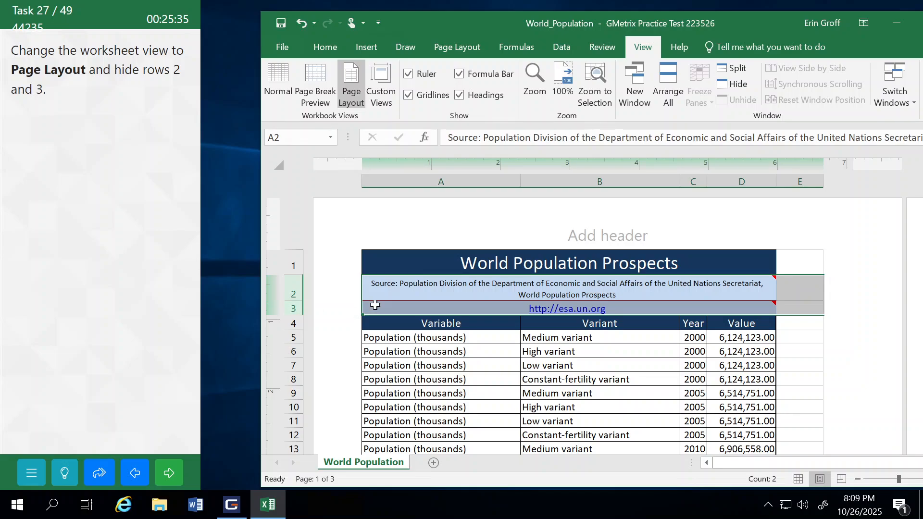
pyautogui.rightClick(375, 306)
pyautogui.click(409, 277)
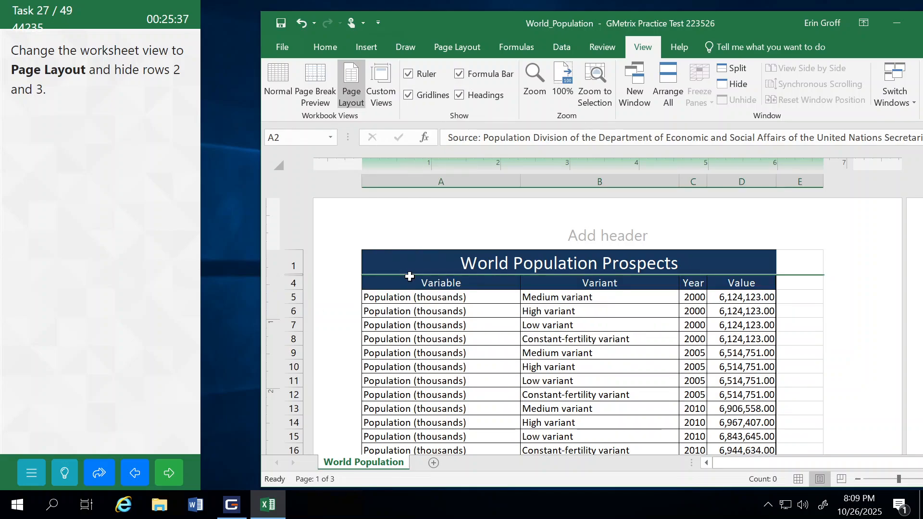
pyautogui.click(176, 475)
pyautogui.click(134, 294)
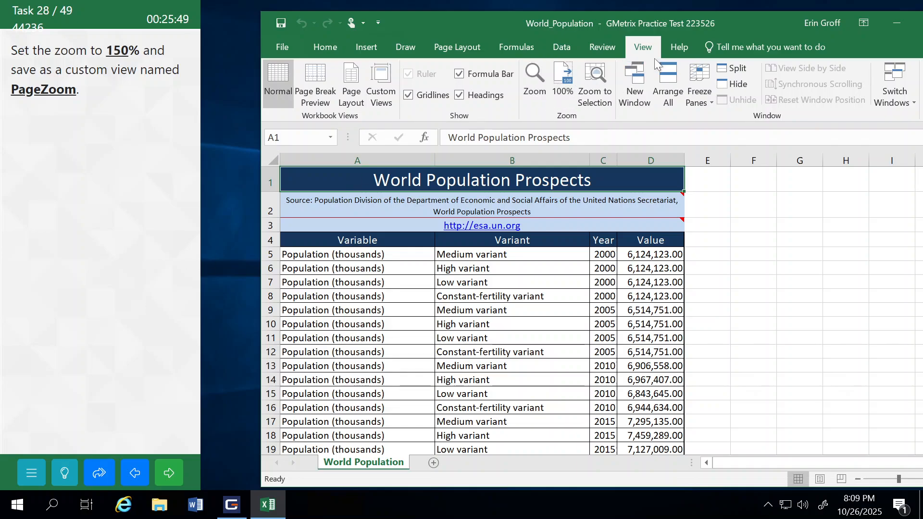
# Step: Set the World Population worksheet's zoom to a custom magnification of 150%
pyautogui.click(536, 77)
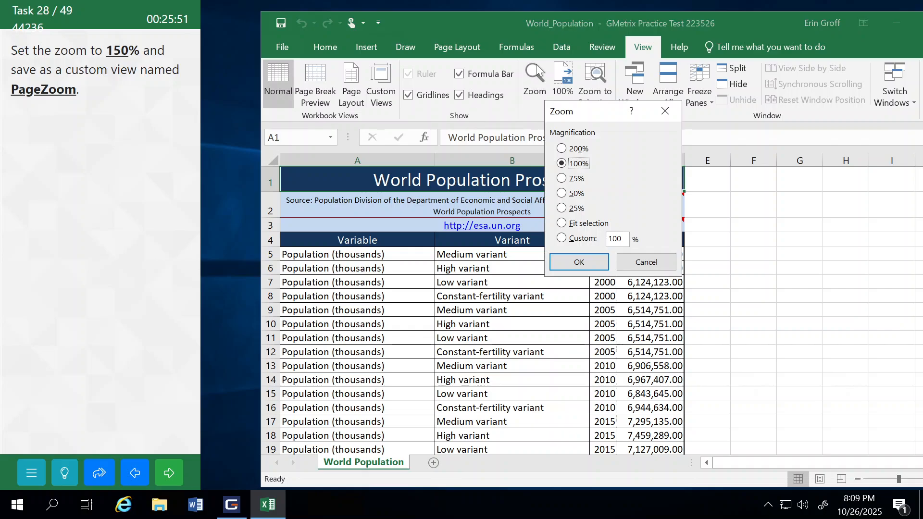
pyautogui.click(621, 239)
pyautogui.doubleClick(620, 239)
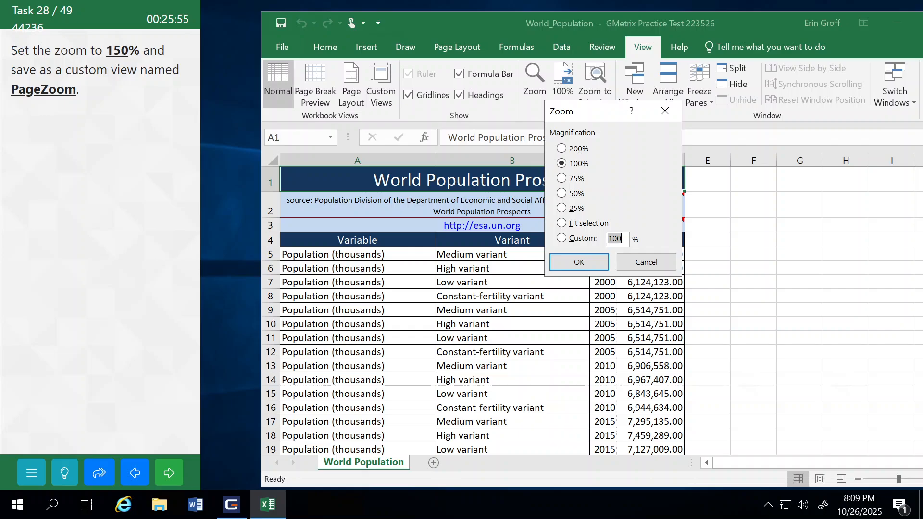
pyautogui.write('150')
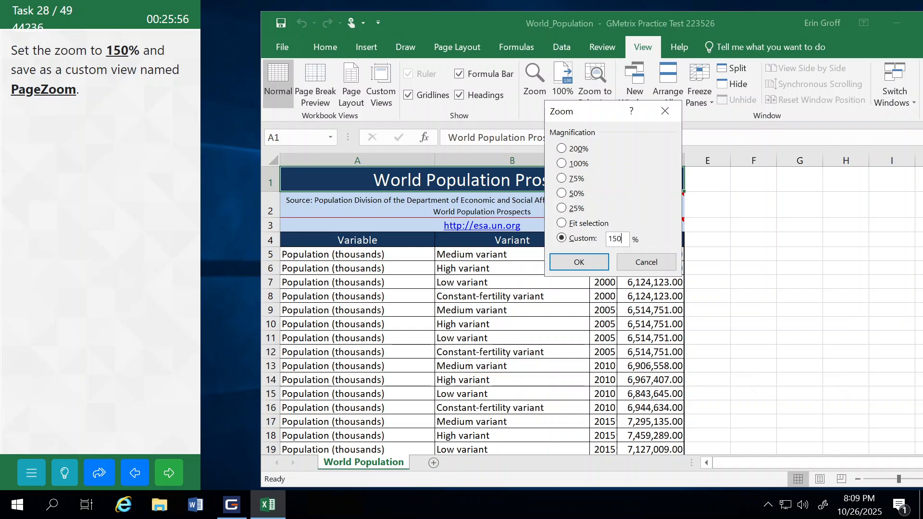
pyautogui.click(579, 262)
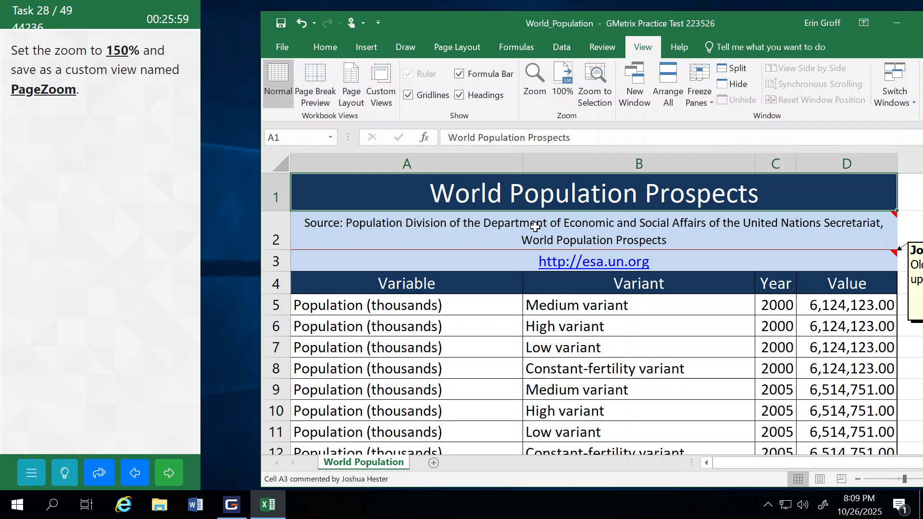
# Step: Save the current view as a custom view named PageZoom, and submit the task to continue
pyautogui.click(380, 82)
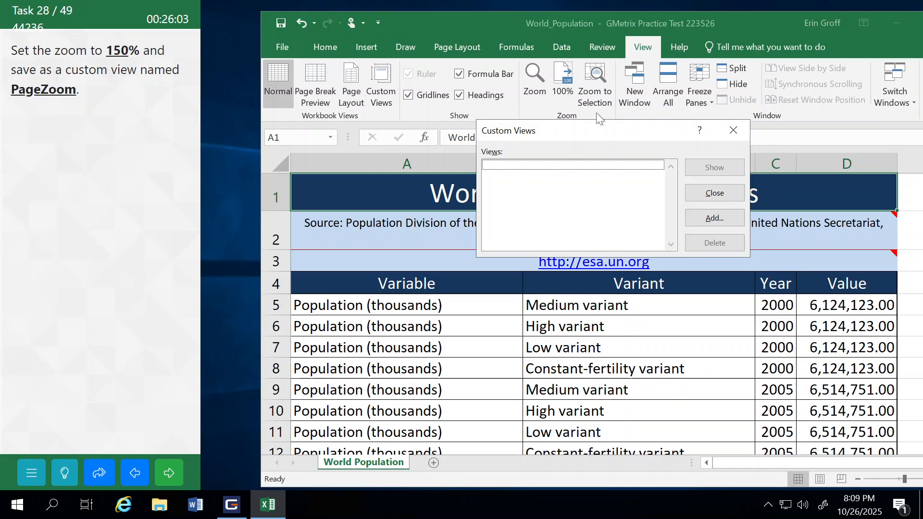
pyautogui.click(703, 219)
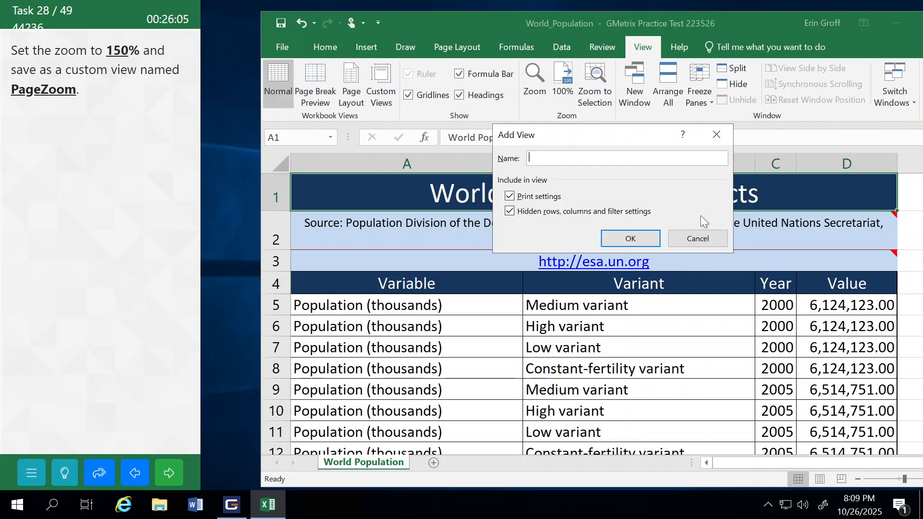
pyautogui.write('PageZoom')
pyautogui.click(642, 239)
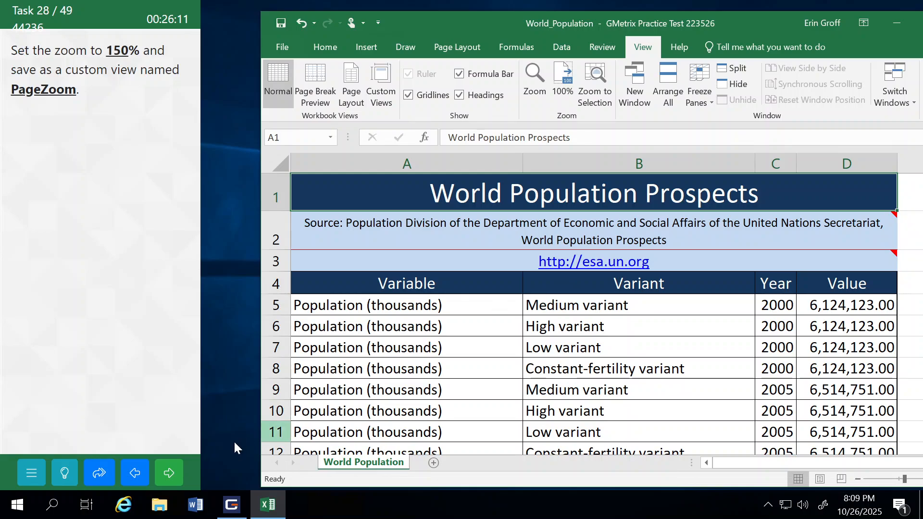
pyautogui.click(173, 473)
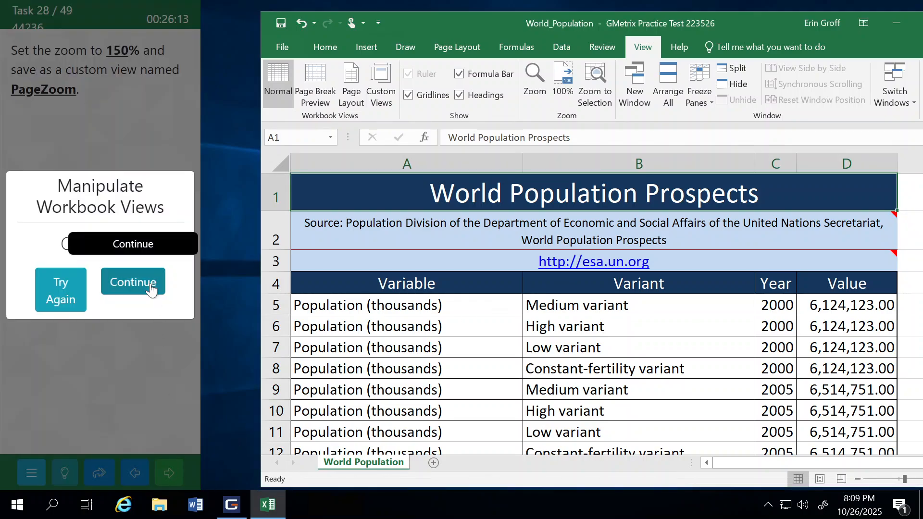
pyautogui.click(150, 284)
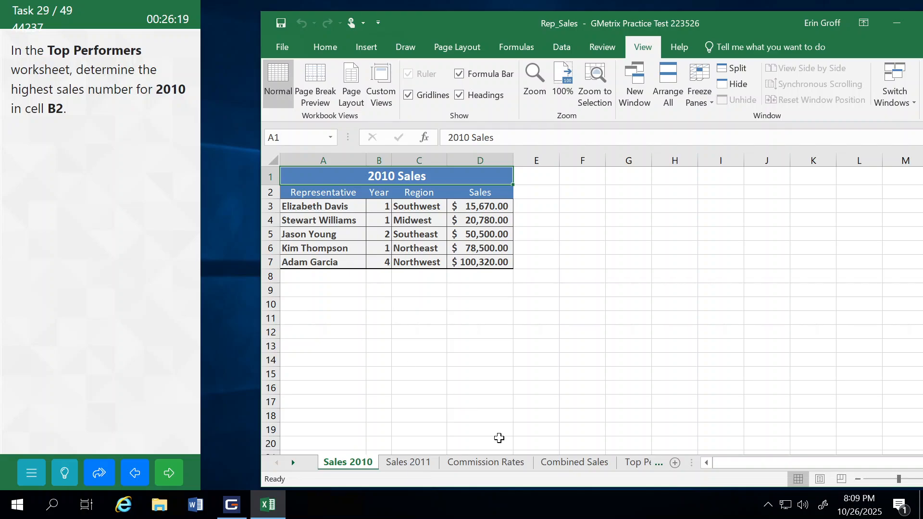
# Step: In cell B2 of the Top Performers worksheet, enter a MAX formula over D3:D7 of Sales 2010, and submit the task to continue
pyautogui.click(634, 463)
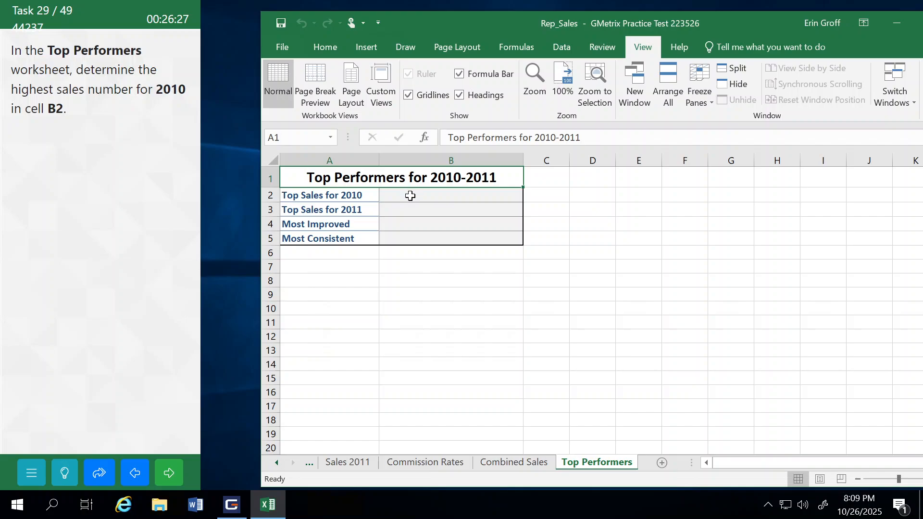
pyautogui.click(411, 195)
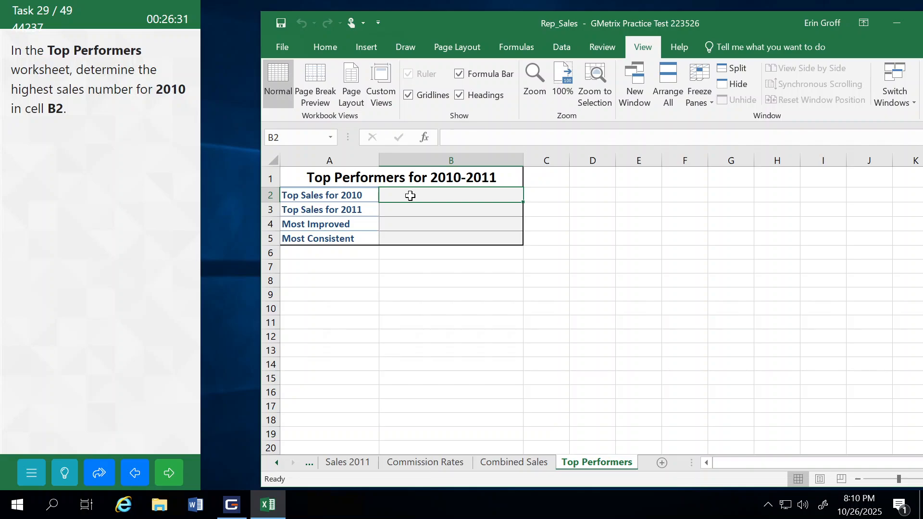
pyautogui.write('=')
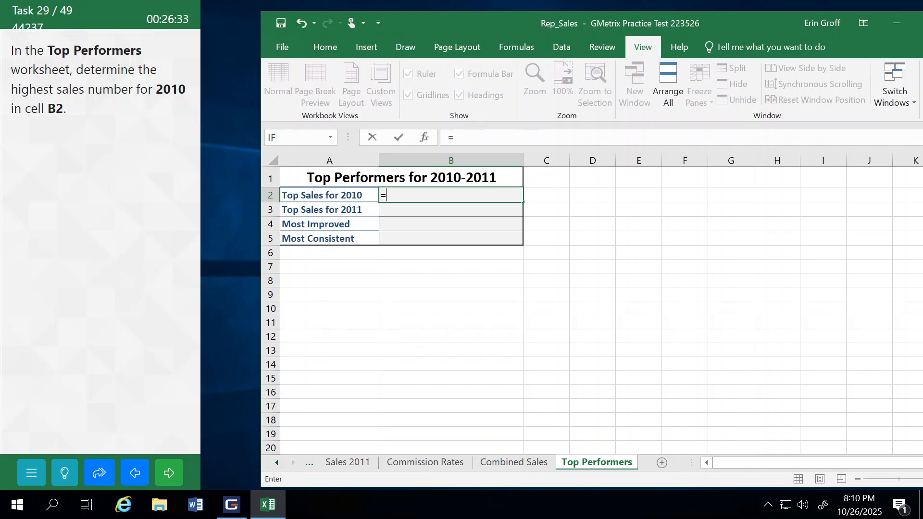
pyautogui.write('ma')
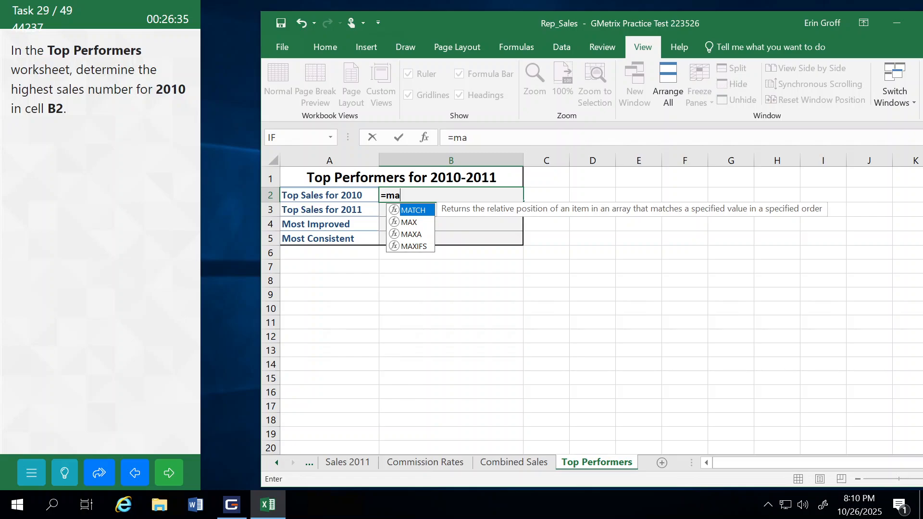
pyautogui.doubleClick(412, 220)
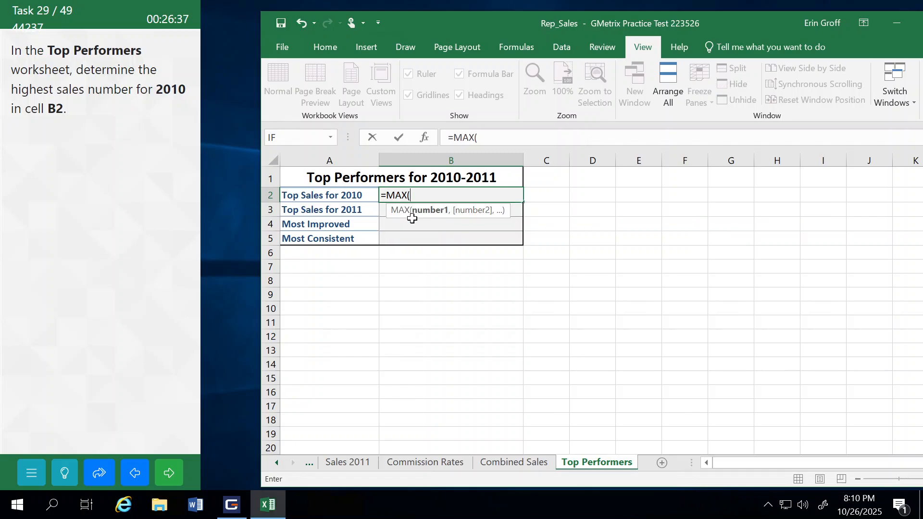
pyautogui.click(279, 463)
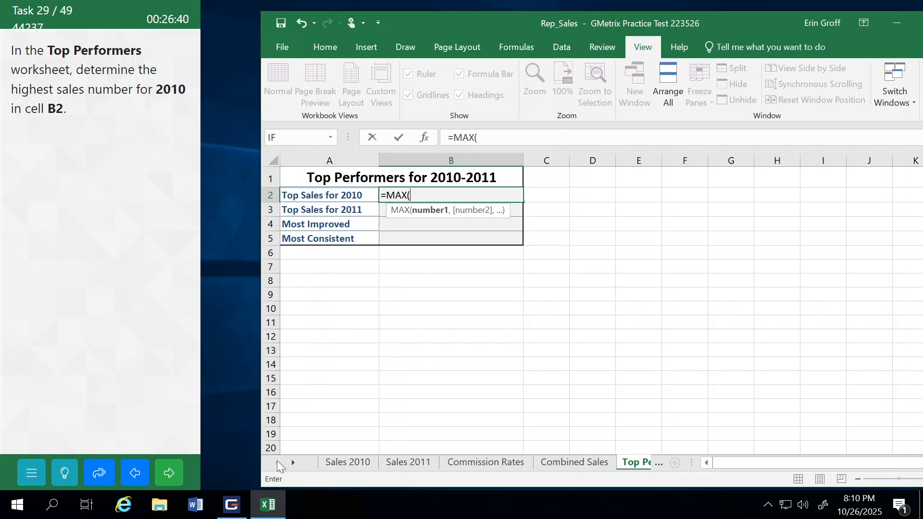
pyautogui.click(348, 463)
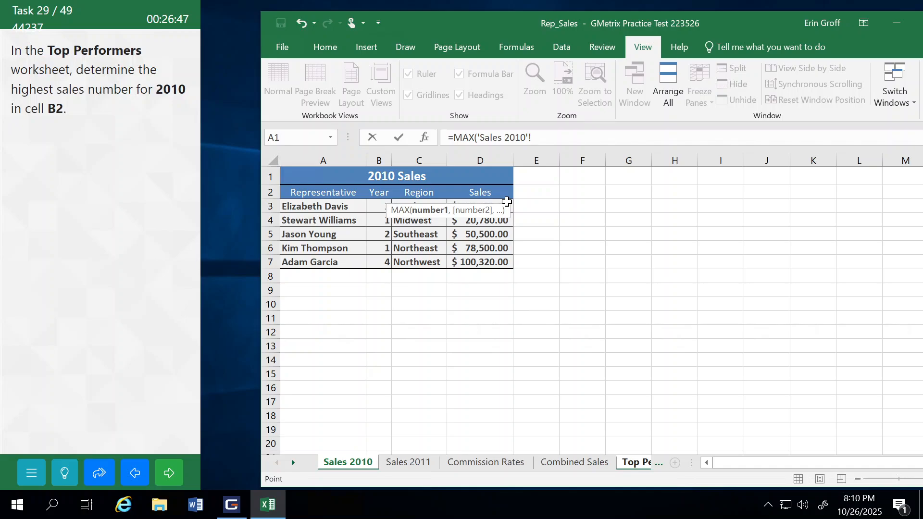
pyautogui.moveTo(507, 202); pyautogui.dragTo(506, 259)
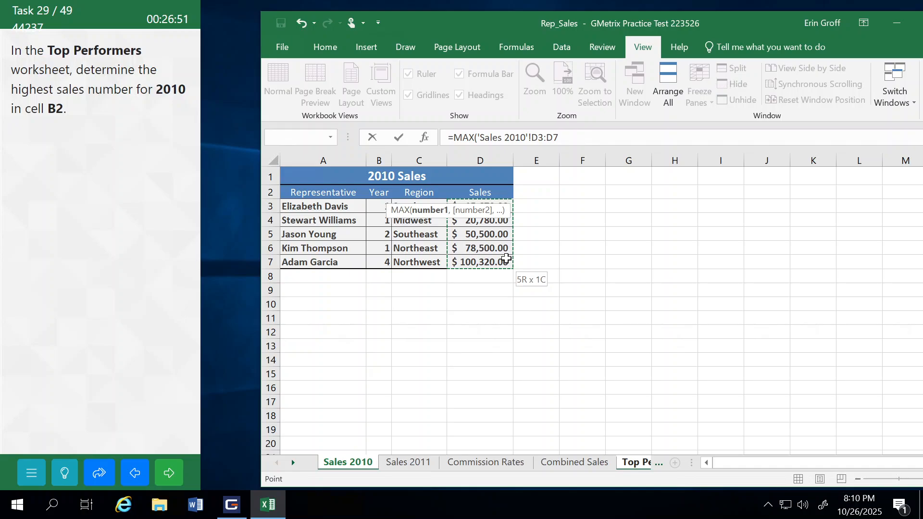
pyautogui.press('Return')
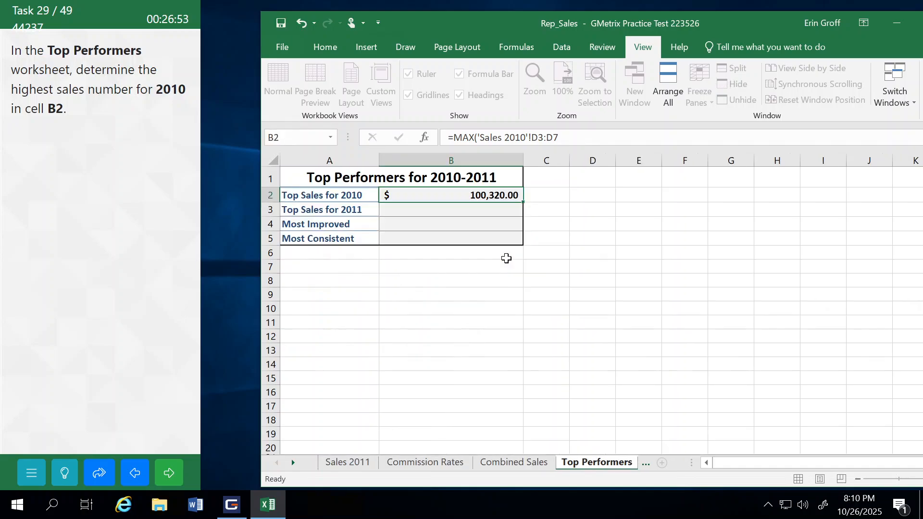
pyautogui.click(172, 473)
pyautogui.click(140, 287)
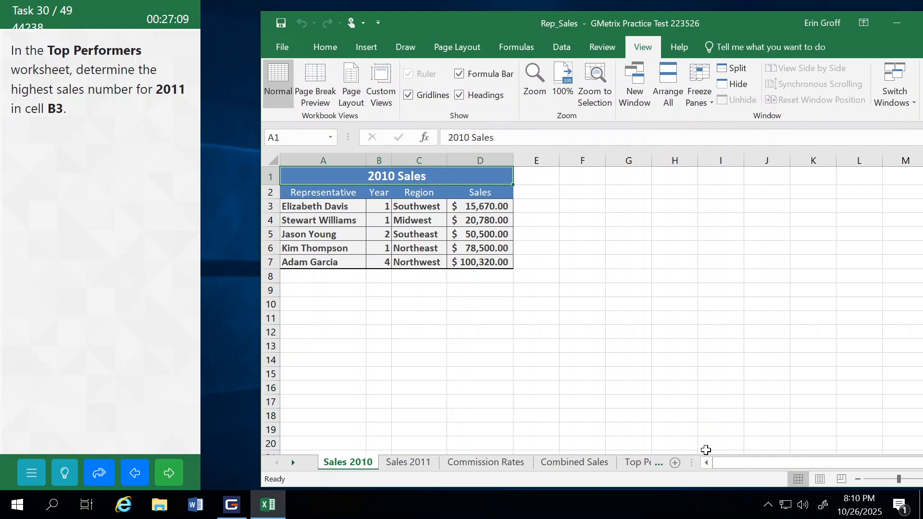
# Step: In cell B3 of the Top Performers worksheet, enter a MAX formula over D3:D7 of Sales 2011, and submit the task to continue
pyautogui.click(633, 463)
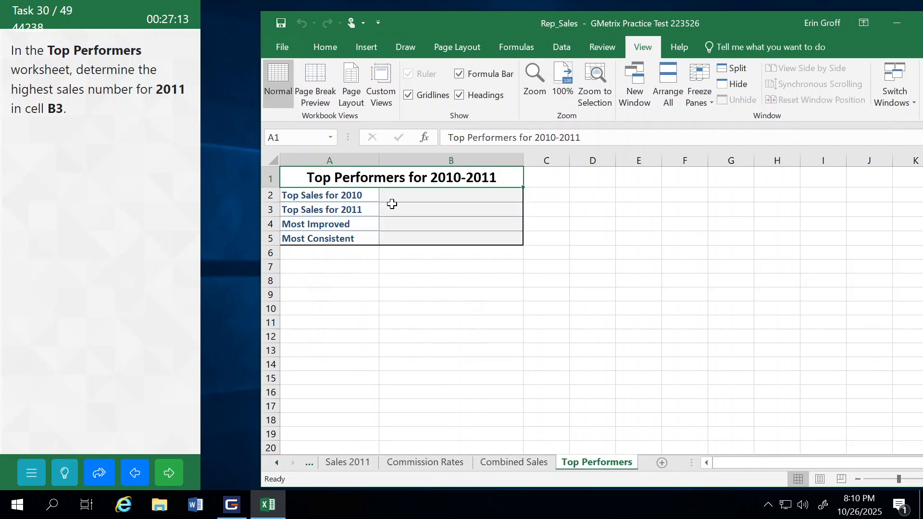
pyautogui.click(411, 213)
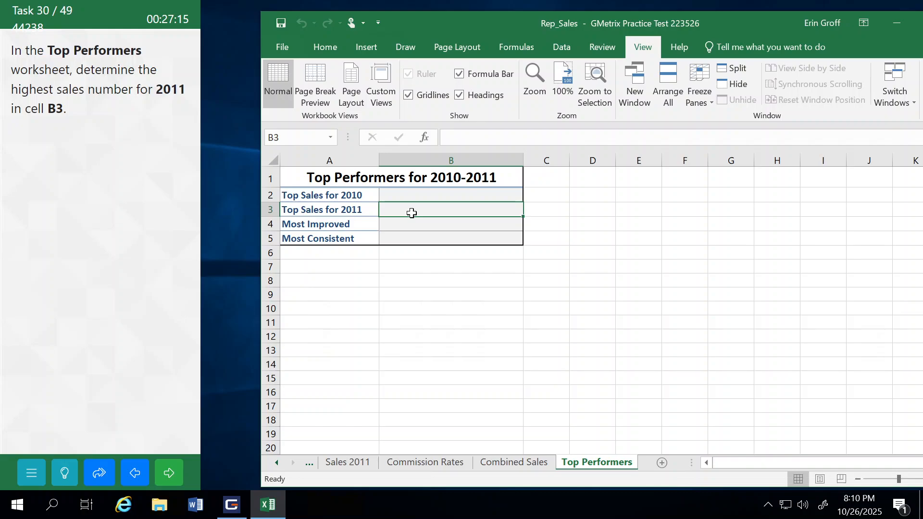
pyautogui.write('=ma')
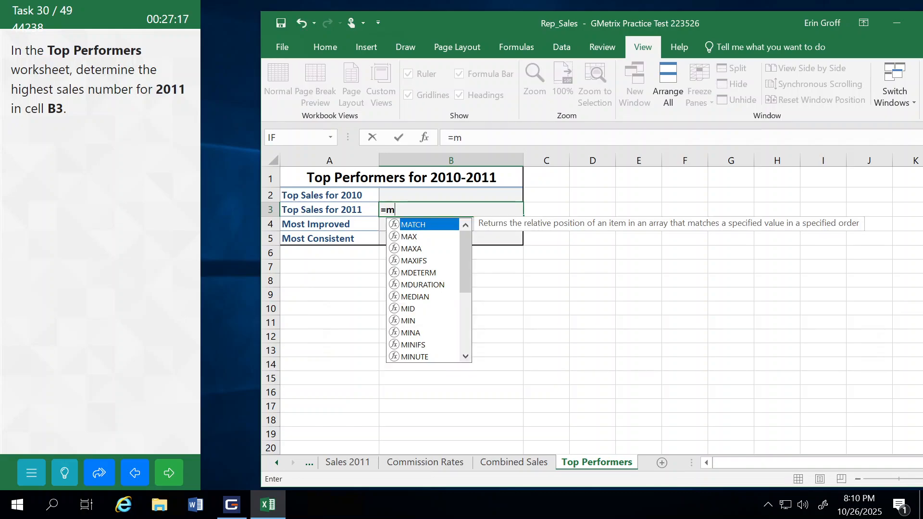
pyautogui.doubleClick(412, 237)
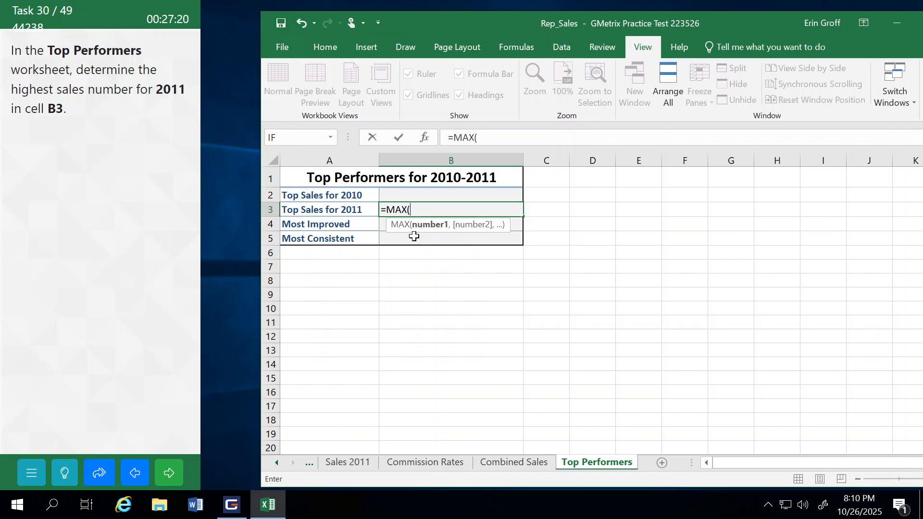
pyautogui.click(344, 466)
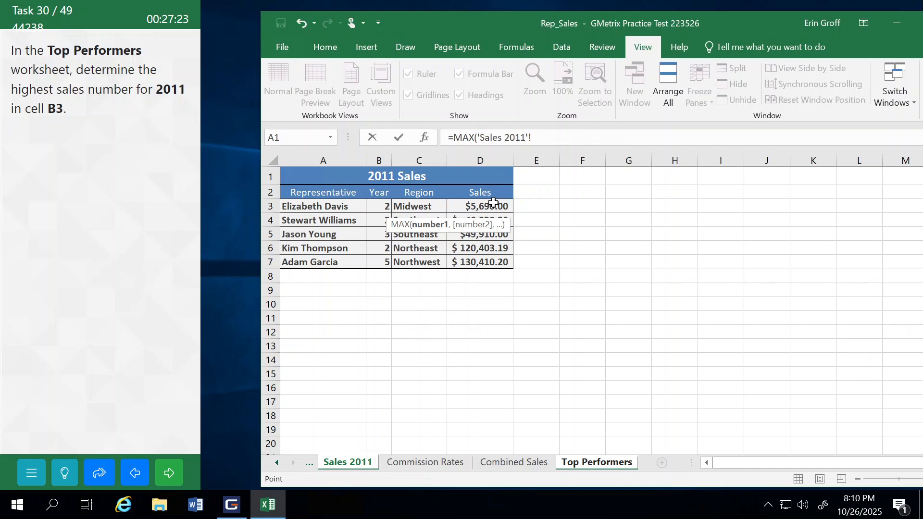
pyautogui.moveTo(494, 202); pyautogui.dragTo(490, 263)
pyautogui.press('Return')
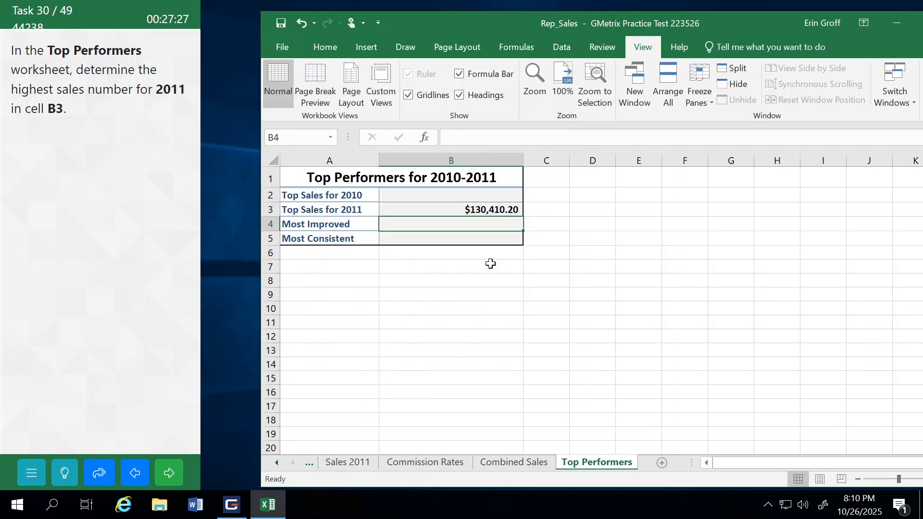
pyautogui.click(159, 478)
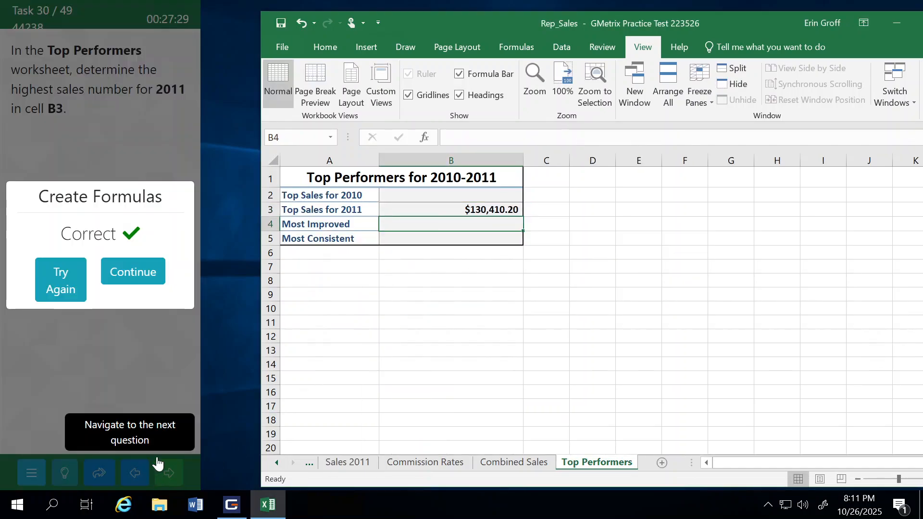
pyautogui.click(146, 273)
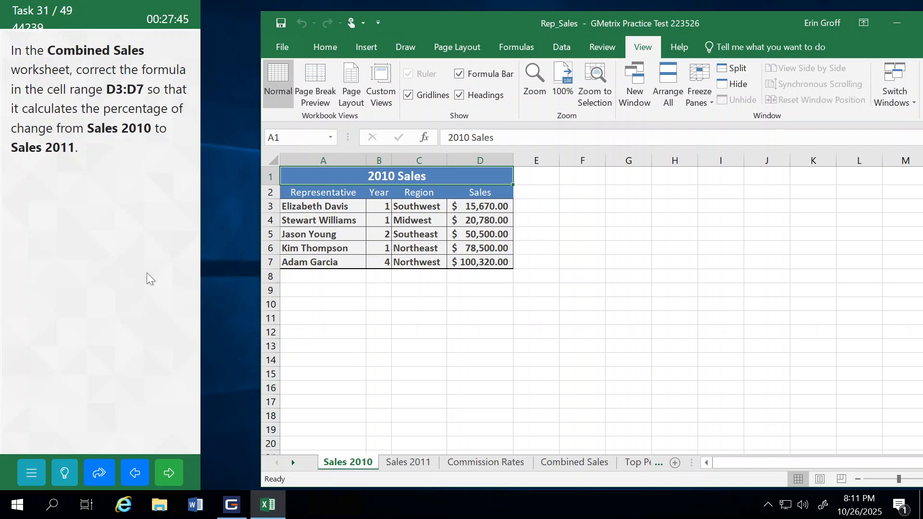
# Step: Examine the % Change formula in cell D3 of the Combined Sales worksheet and the Sales 2011 data it references
pyautogui.click(575, 465)
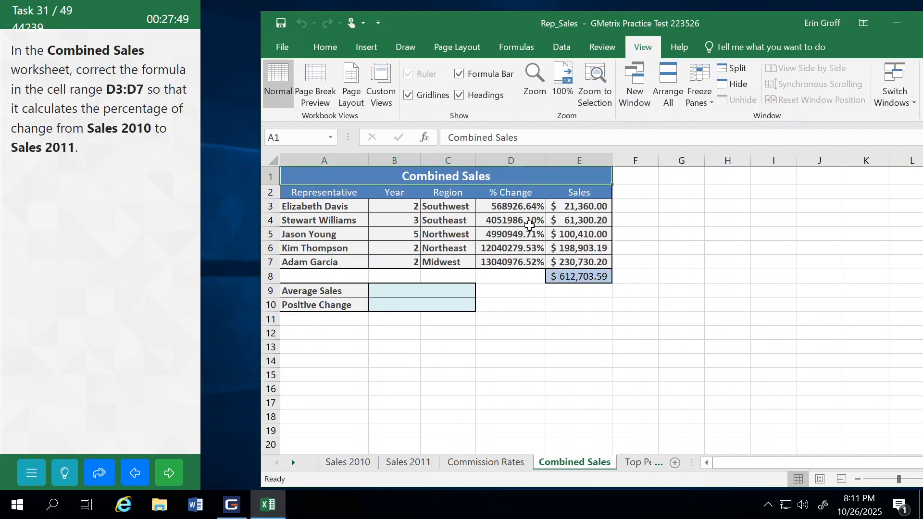
pyautogui.click(510, 207)
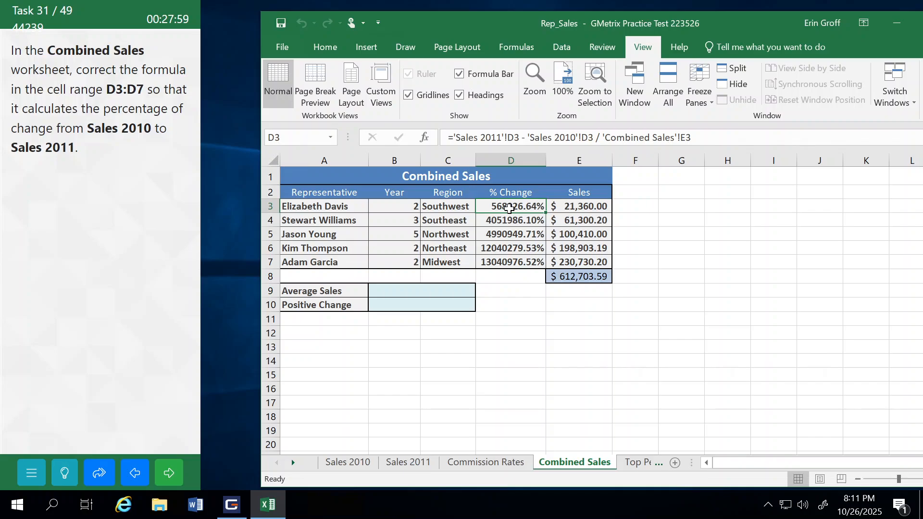
pyautogui.click(402, 464)
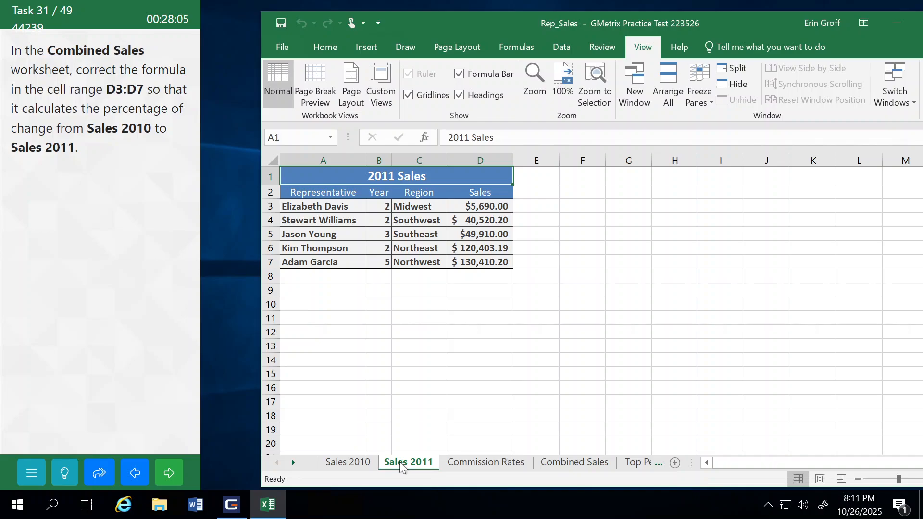
pyautogui.click(574, 462)
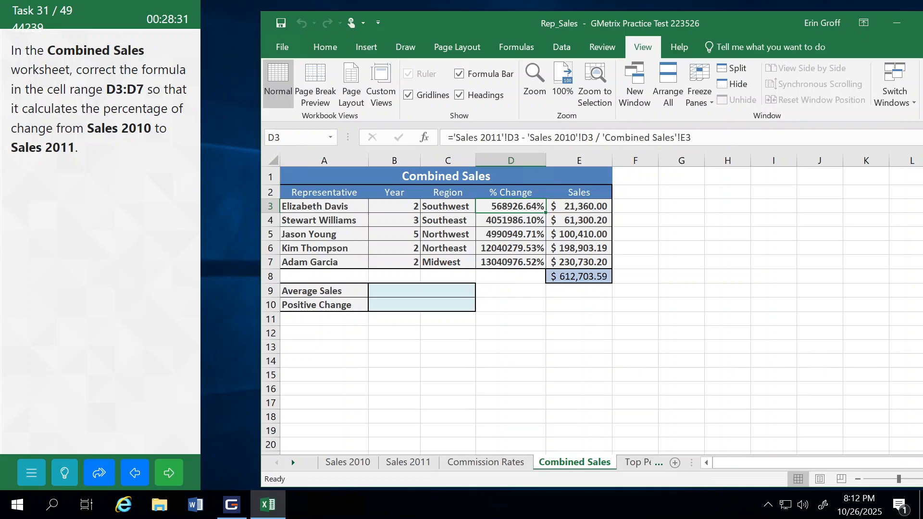
# Step: Try enclosing 'Sales 2011'!D3 - 'Sales 2010'!D3 in parentheses in the % Change formula in cell D3 of Combined Sales
pyautogui.click(453, 138)
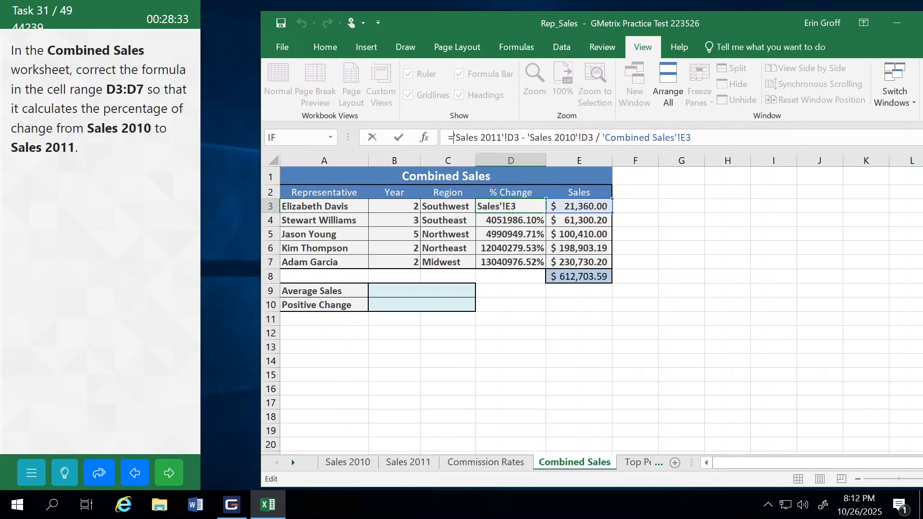
pyautogui.write('(')
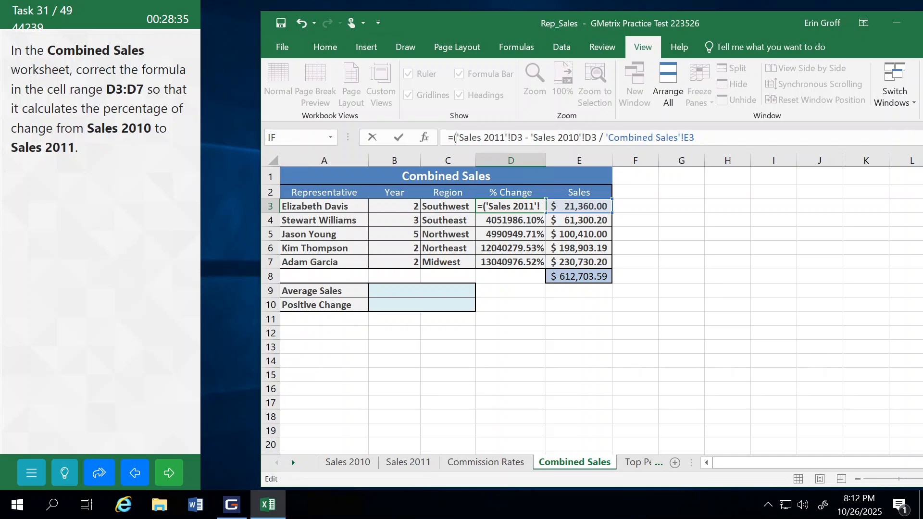
pyautogui.click(599, 138)
pyautogui.press('Left')
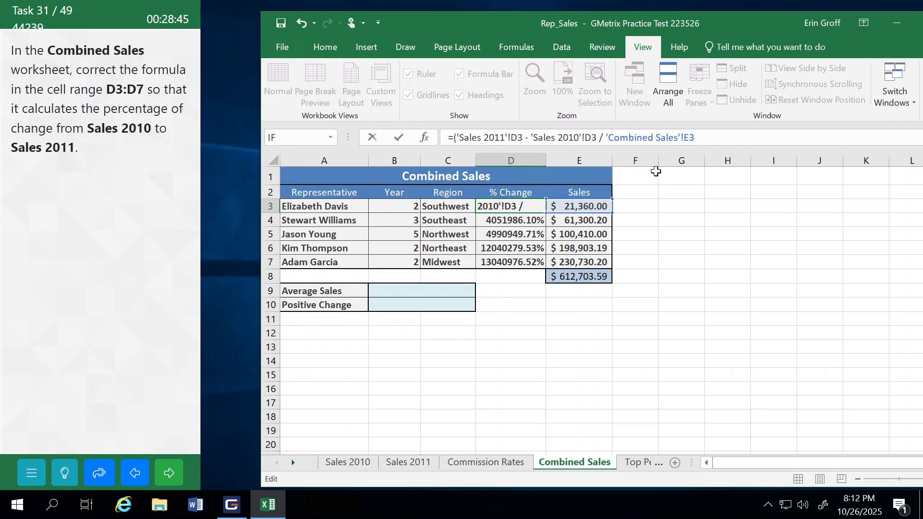
pyautogui.write(')')
pyautogui.press('Return')
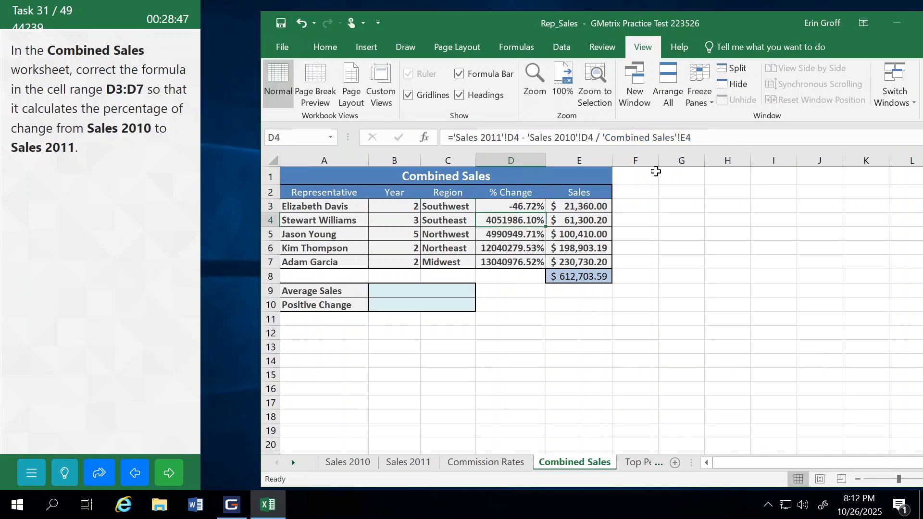
# Step: Fill the D3 formula down through D7, submit the task, and choose to try it again
pyautogui.doubleClick(517, 206)
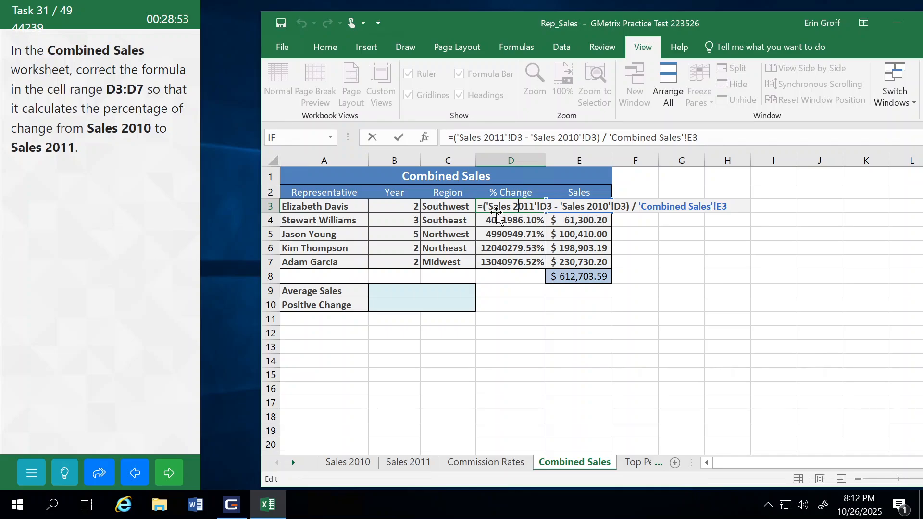
pyautogui.click(694, 247)
pyautogui.click(538, 210)
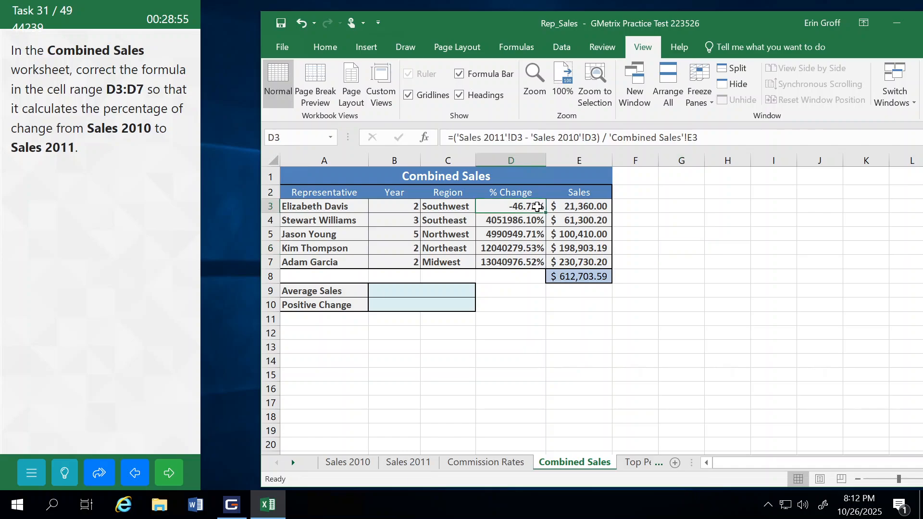
pyautogui.doubleClick(544, 214)
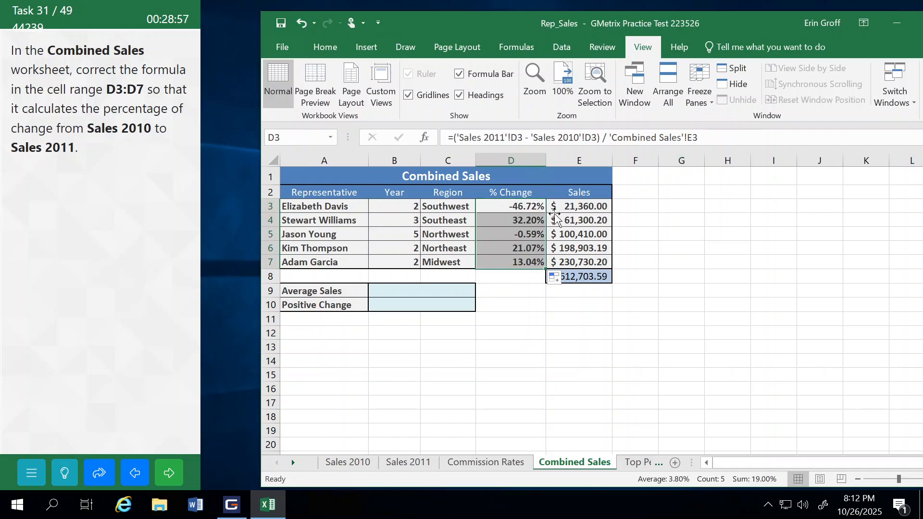
pyautogui.click(699, 222)
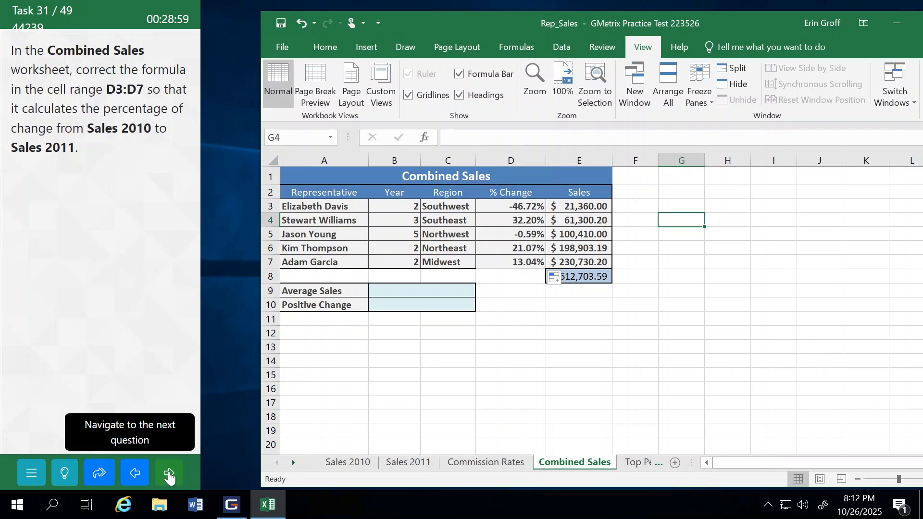
pyautogui.click(169, 475)
pyautogui.click(62, 286)
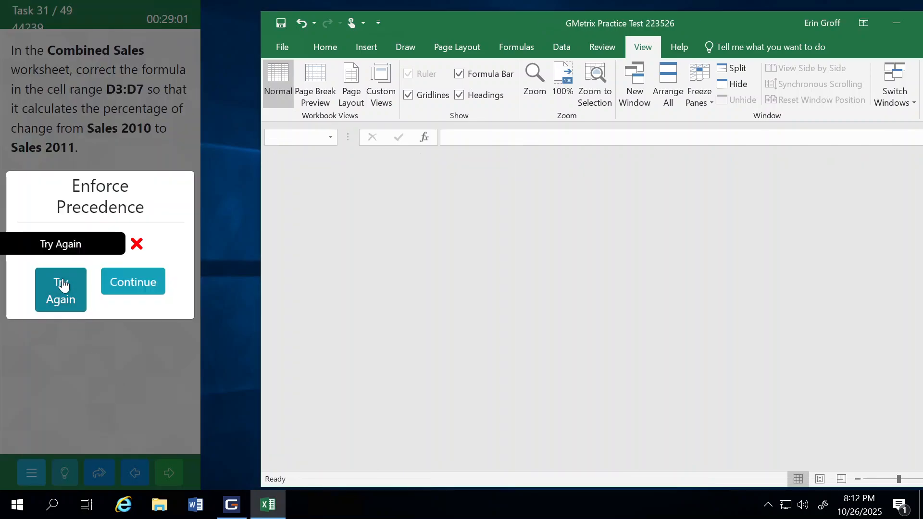
# Step: Open the task's help and read the instructions for correcting the percentage-change formula
pyautogui.click(65, 473)
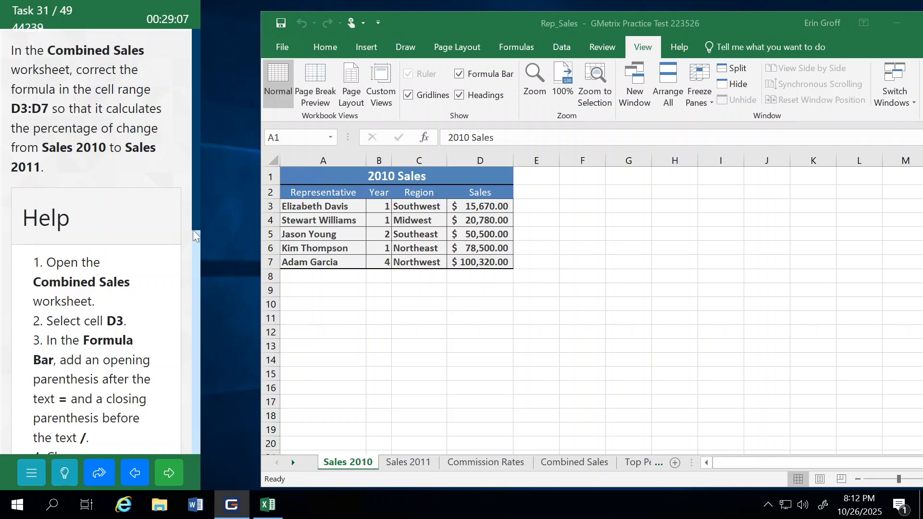
pyautogui.hotkey('ctrl', '+')
pyautogui.moveTo(194, 178); pyautogui.dragTo(200, 257)
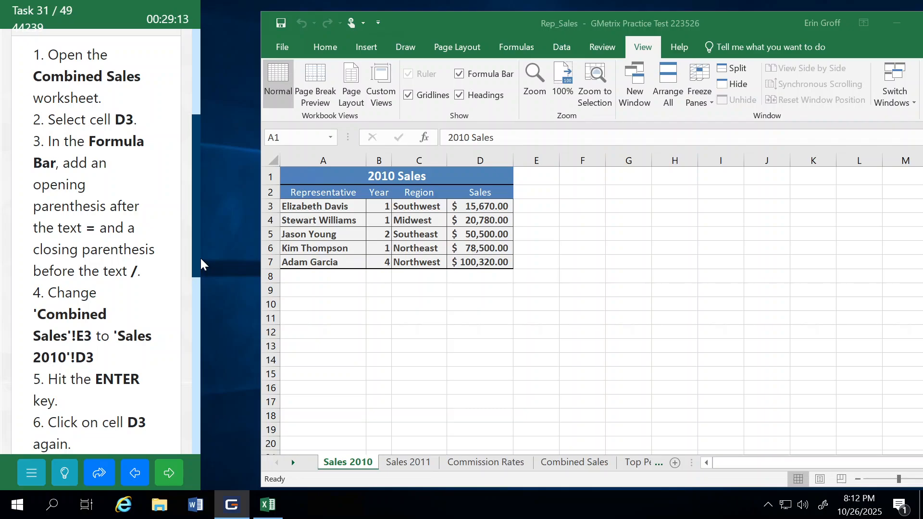
pyautogui.moveTo(200, 260); pyautogui.dragTo(201, 307)
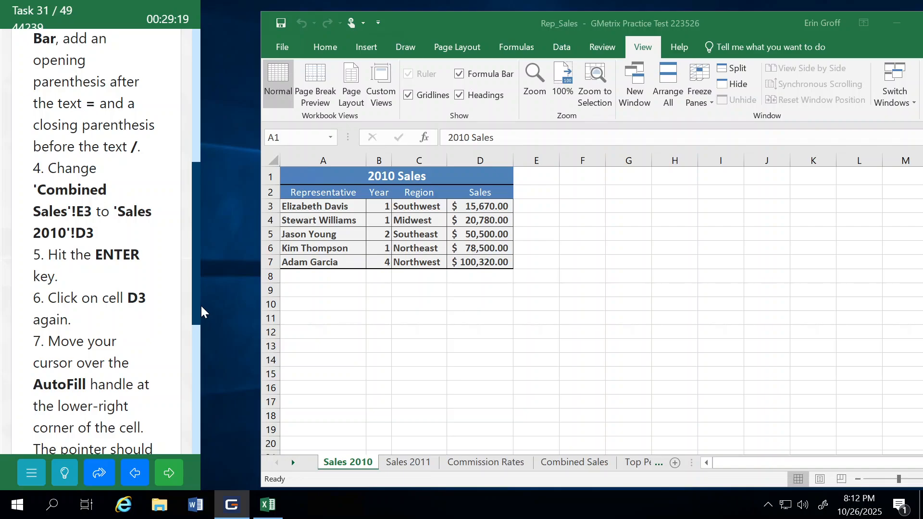
pyautogui.moveTo(200, 305); pyautogui.dragTo(200, 317)
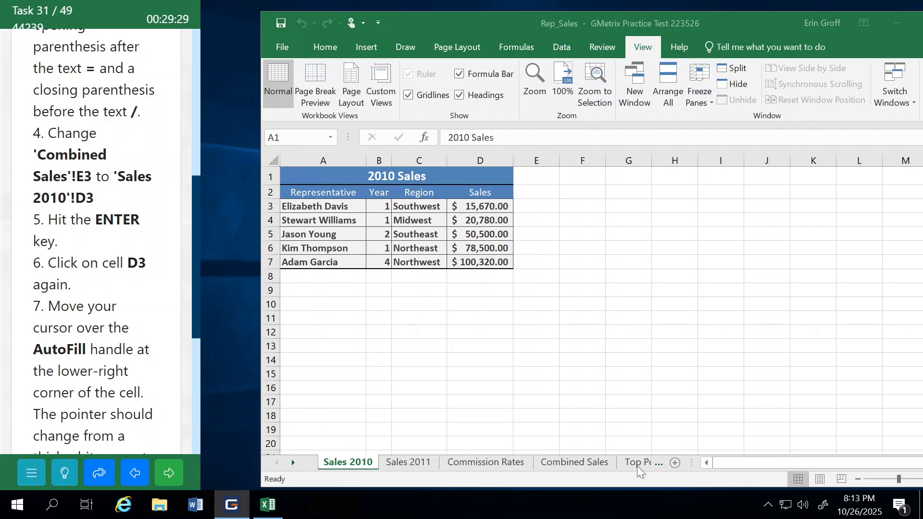
# Step: In cell D3 of Combined Sales, enclose 'Sales 2011'!D3 - 'Sales 2010'!D3 in parentheses within the formula
pyautogui.click(578, 460)
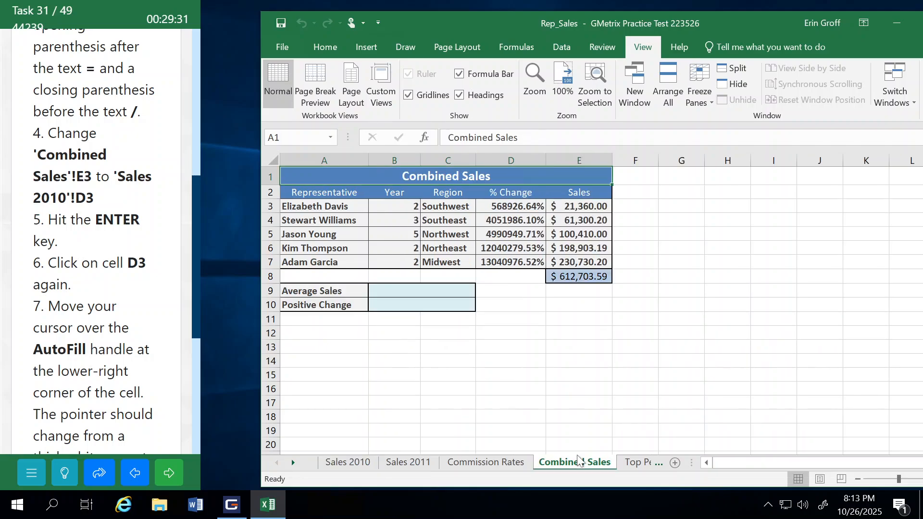
pyautogui.click(504, 210)
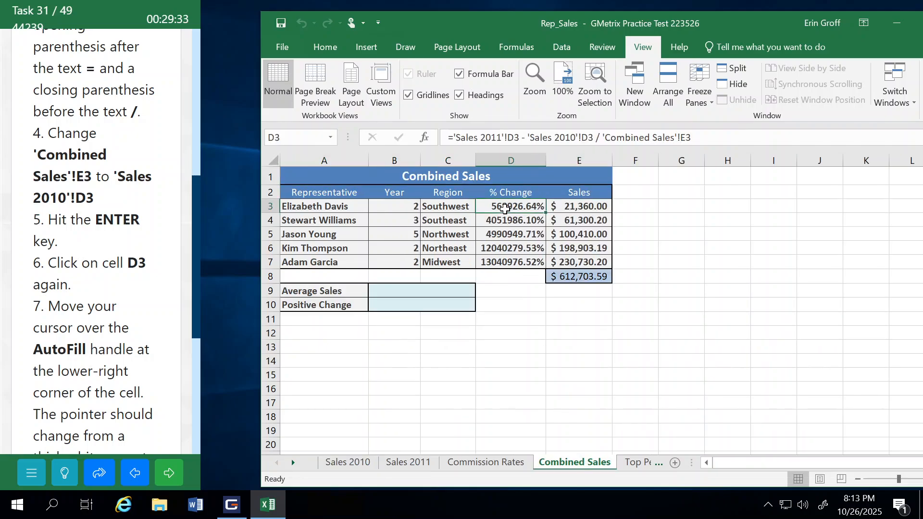
pyautogui.click(453, 138)
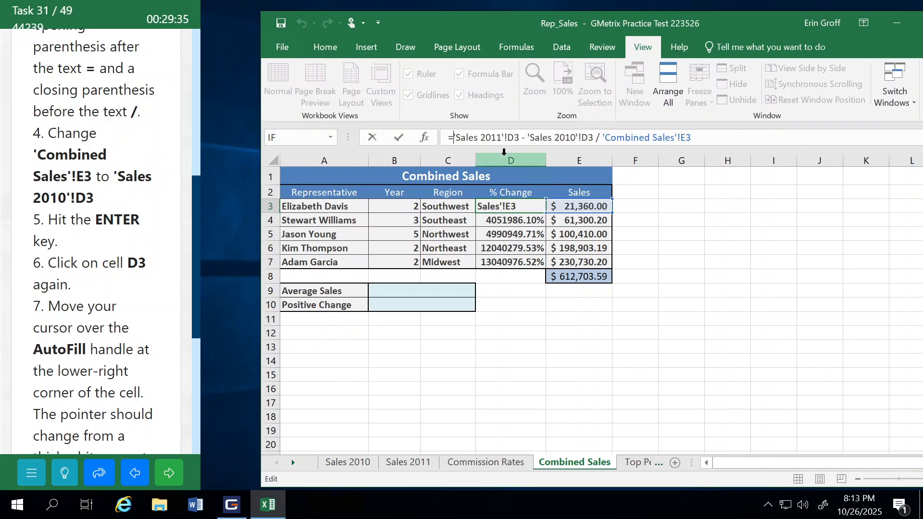
pyautogui.write('(')
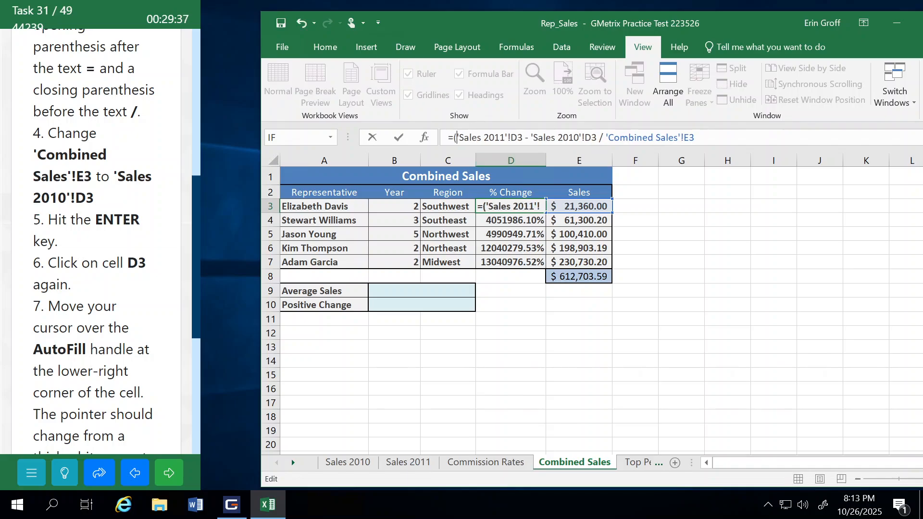
pyautogui.click(599, 138)
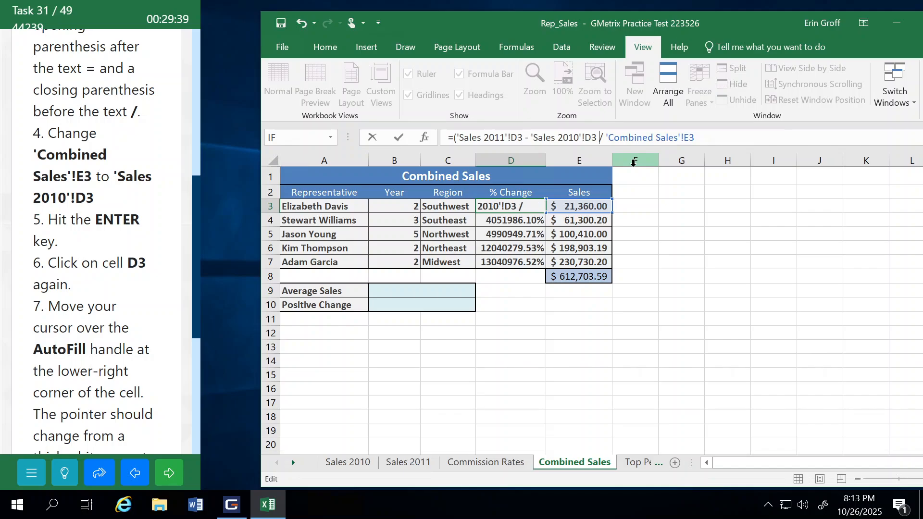
pyautogui.write(')')
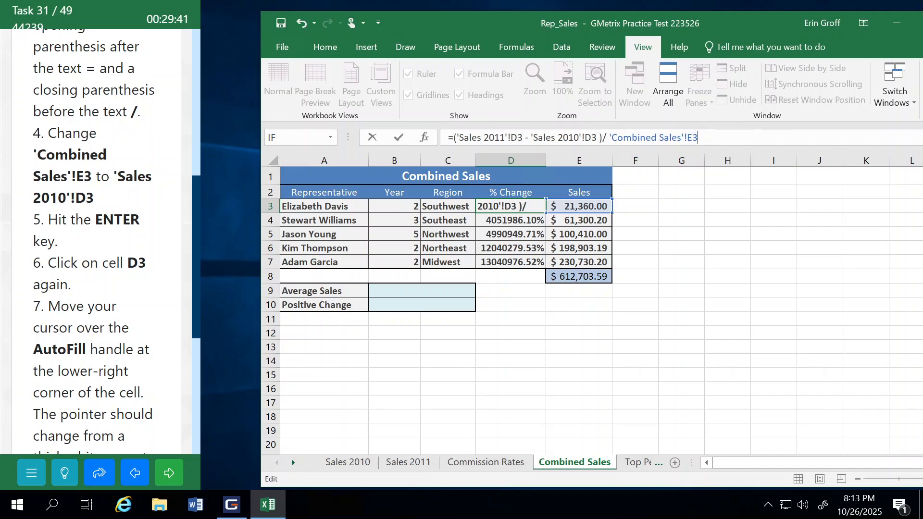
# Step: Replace the formula's divisor 'Combined Sales'!E3 with 'Sales 2010'!D3 and enter the formula
pyautogui.hotkey('shift', 'Left')
pyautogui.hotkey('shift', 'Left')
pyautogui.hotkey('shift', 'Left')
pyautogui.hotkey('shift', 'Left')
pyautogui.hotkey('shift', 'Left')
pyautogui.hotkey('shift', 'Left')
pyautogui.hotkey('shift', 'Left')
pyautogui.hotkey('shift', 'Left')
pyautogui.hotkey('shift', 'Left')
pyautogui.hotkey('shift', 'Left')
pyautogui.hotkey('shift', 'Left')
pyautogui.hotkey('shift', 'Left')
pyautogui.hotkey('shift', 'Left')
pyautogui.hotkey('shift', 'Left')
pyautogui.hotkey('shift', 'Left')
pyautogui.hotkey('shift', 'Left')
pyautogui.hotkey('shift', 'Left')
pyautogui.hotkey('shift', 'Left')
pyautogui.hotkey('shift', 'Left')
pyautogui.hotkey('shift', 'Left')
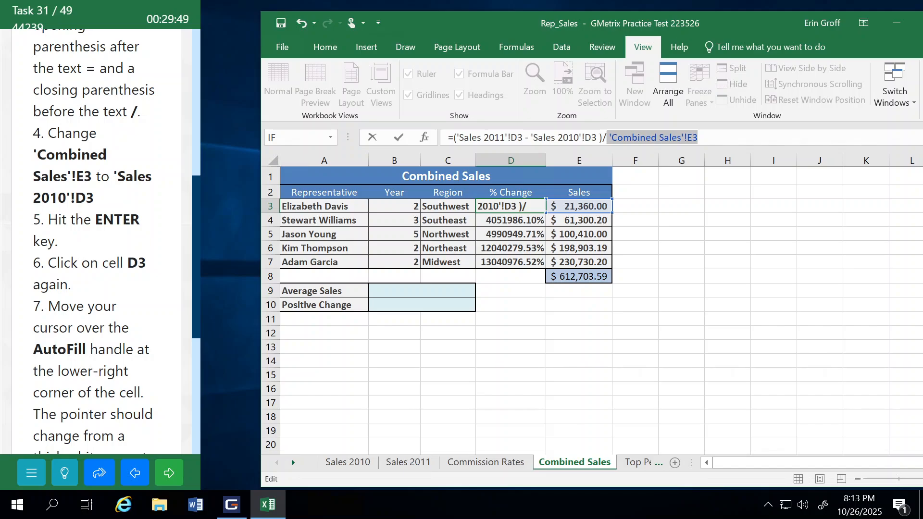
pyautogui.press('BackSpace')
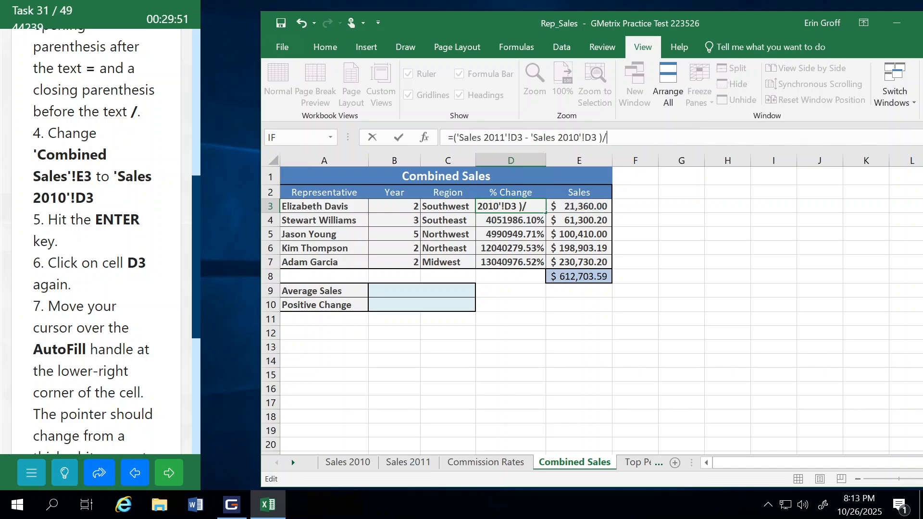
pyautogui.click(340, 460)
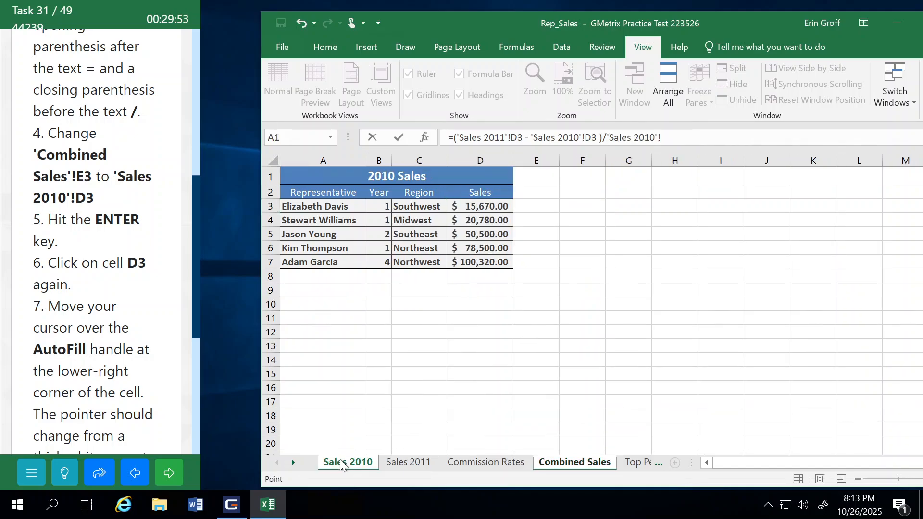
pyautogui.click(482, 208)
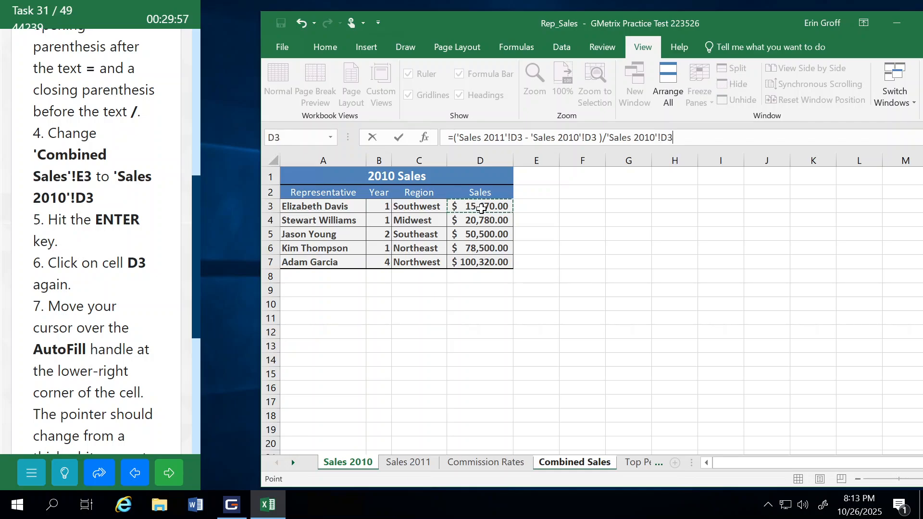
pyautogui.press('Return')
# Step: Fill the corrected D3 formula down through D7, and submit the task to continue
pyautogui.click(513, 209)
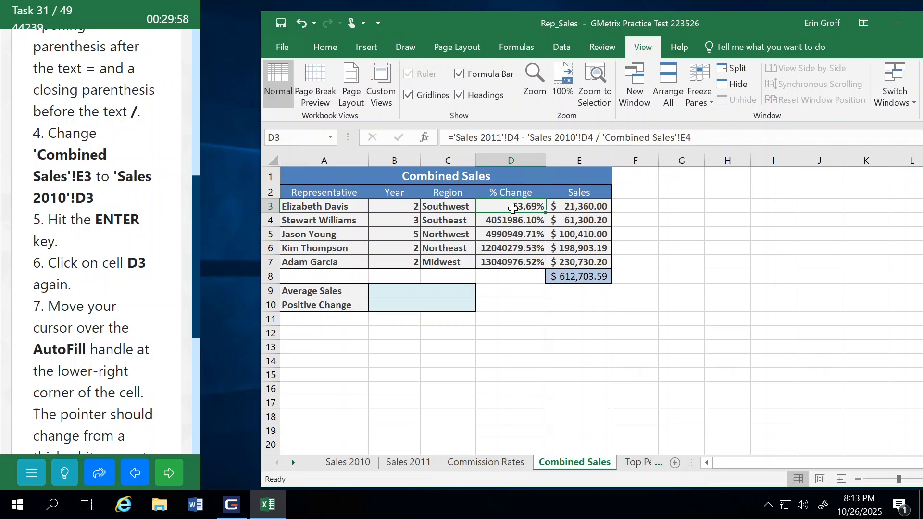
pyautogui.doubleClick(546, 213)
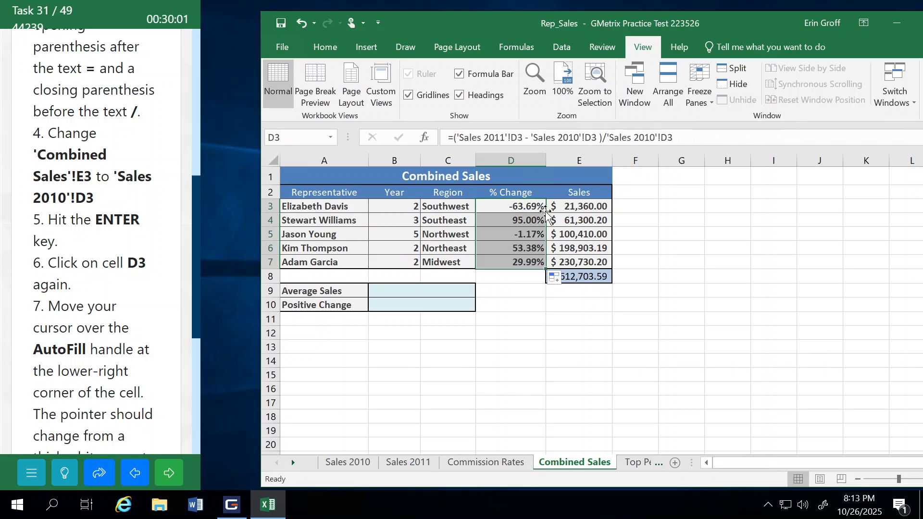
pyautogui.click(498, 375)
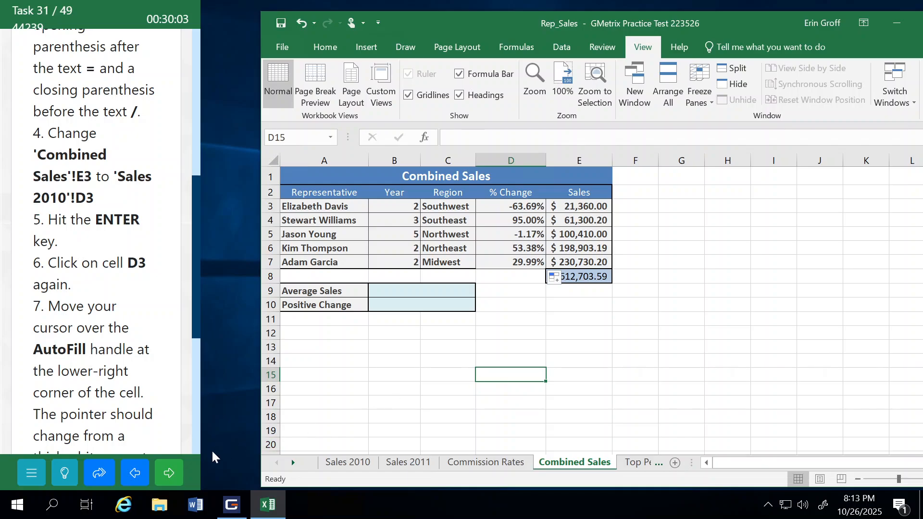
pyautogui.click(171, 473)
pyautogui.click(139, 281)
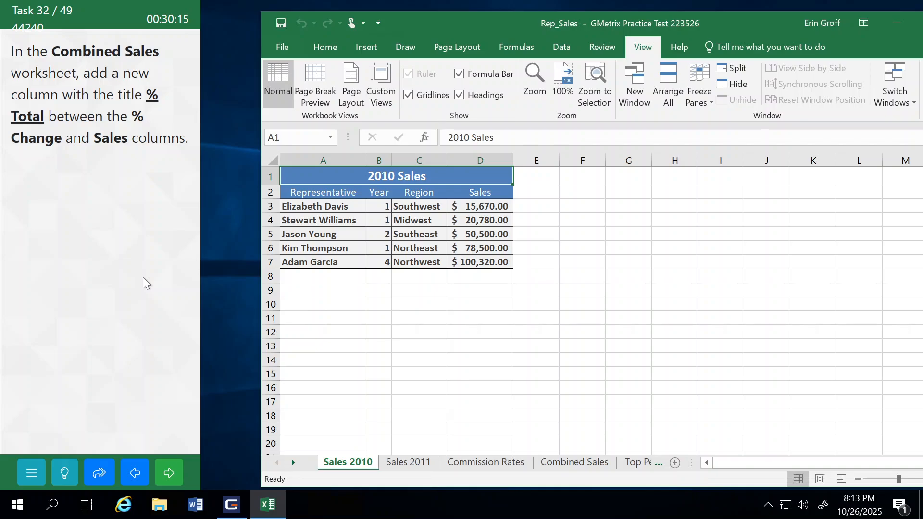
# Step: In the Combined Sales worksheet, insert a new column between the % Change and Sales columns
pyautogui.click(562, 461)
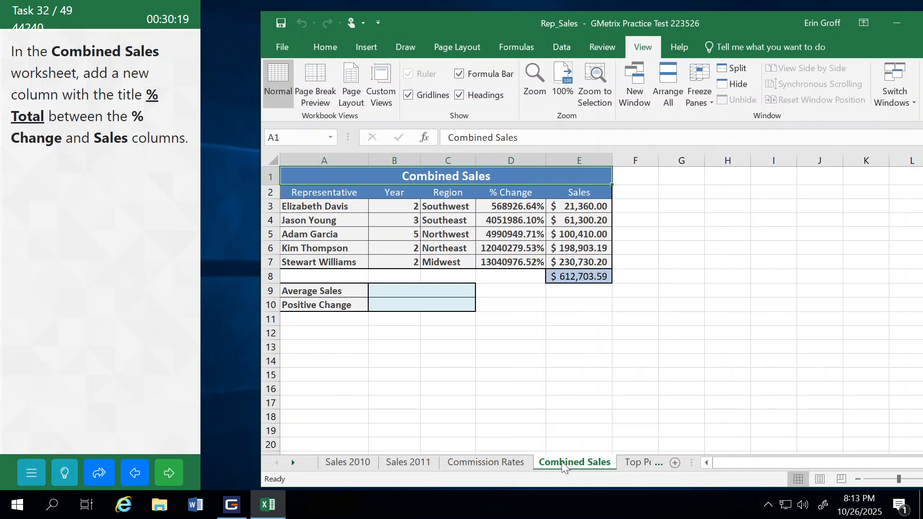
pyautogui.click(557, 161)
pyautogui.rightClick(556, 161)
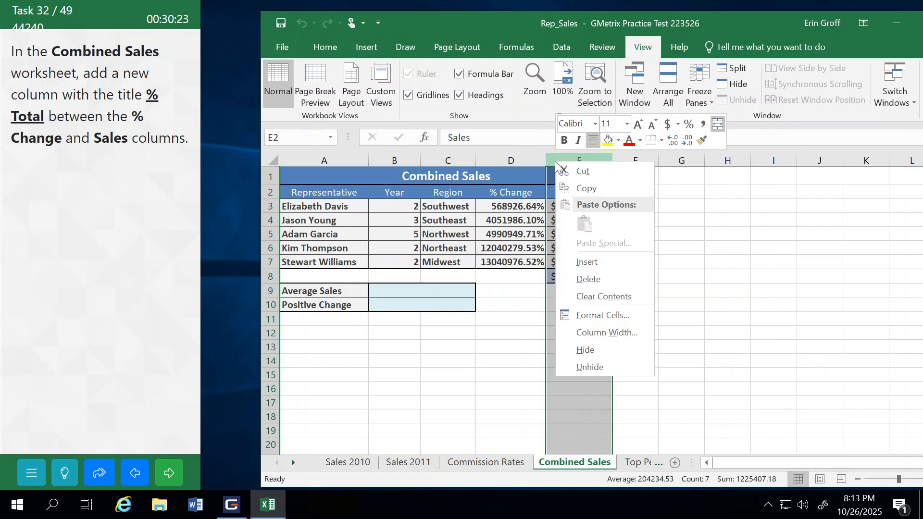
pyautogui.click(587, 261)
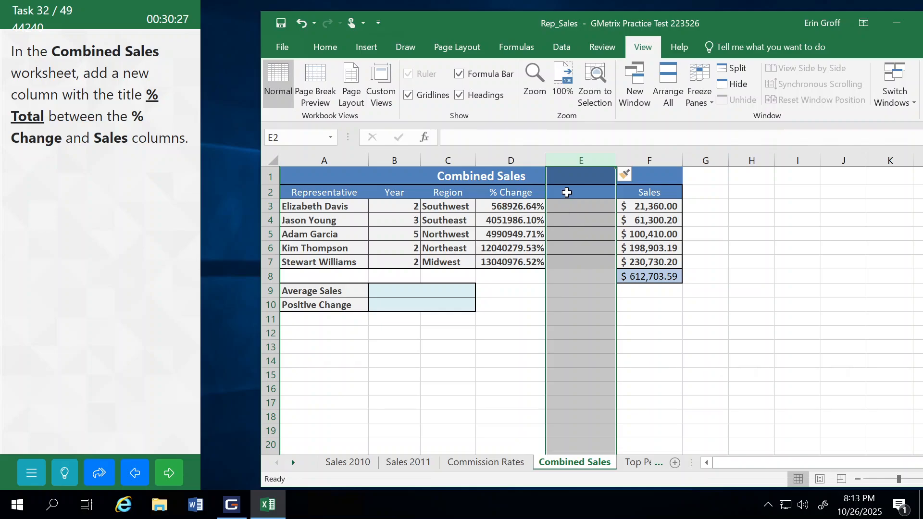
# Step: Enter the title % Total in cell E2 of the new column
pyautogui.click(568, 192)
pyautogui.write('%')
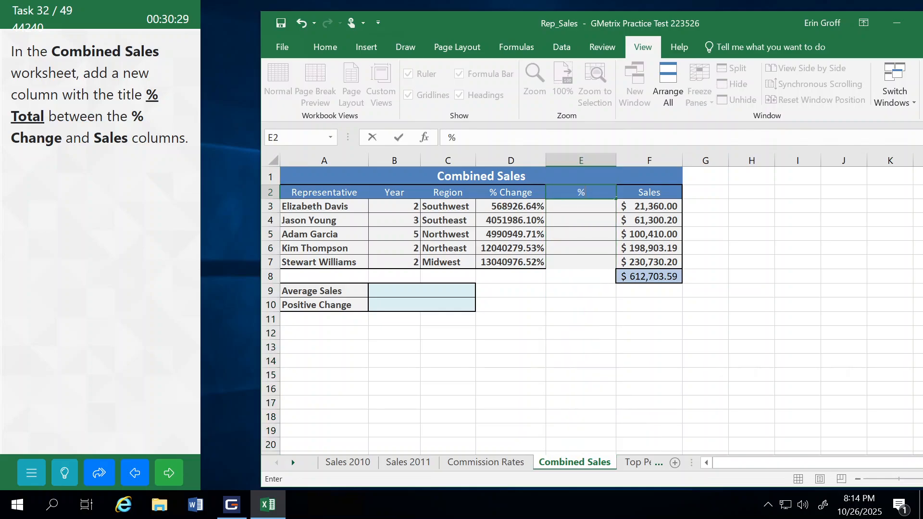
pyautogui.press('Return')
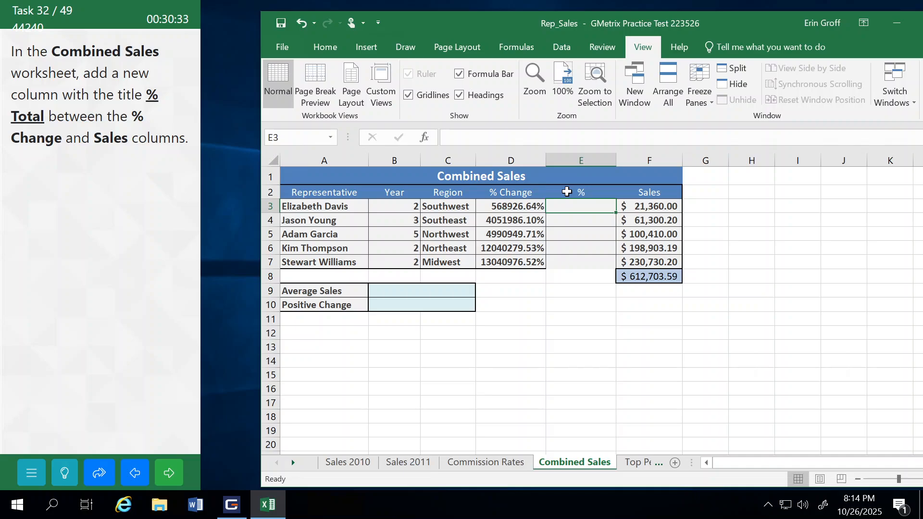
pyautogui.click(580, 191)
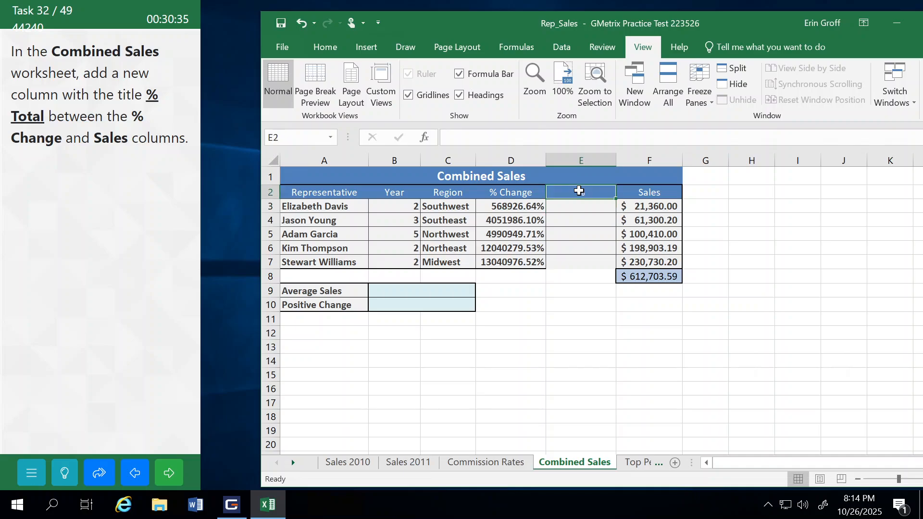
pyautogui.write('% Total')
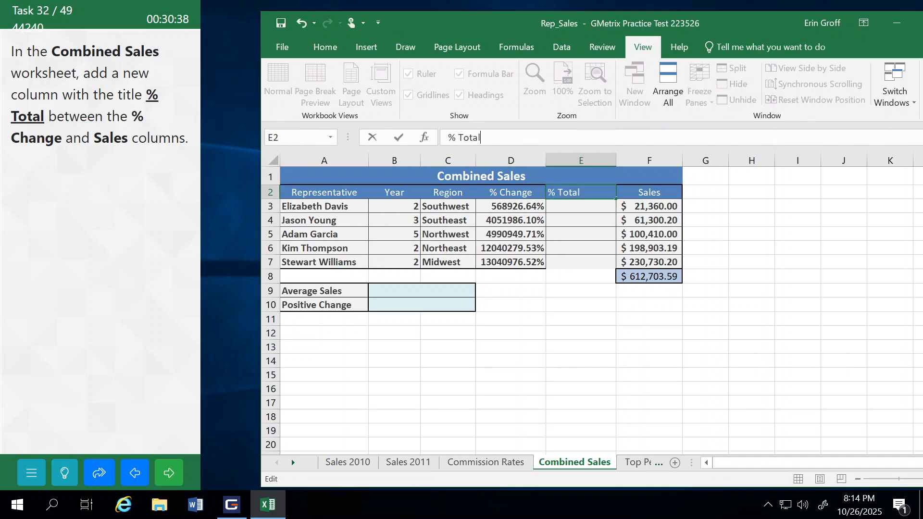
pyautogui.press('Return')
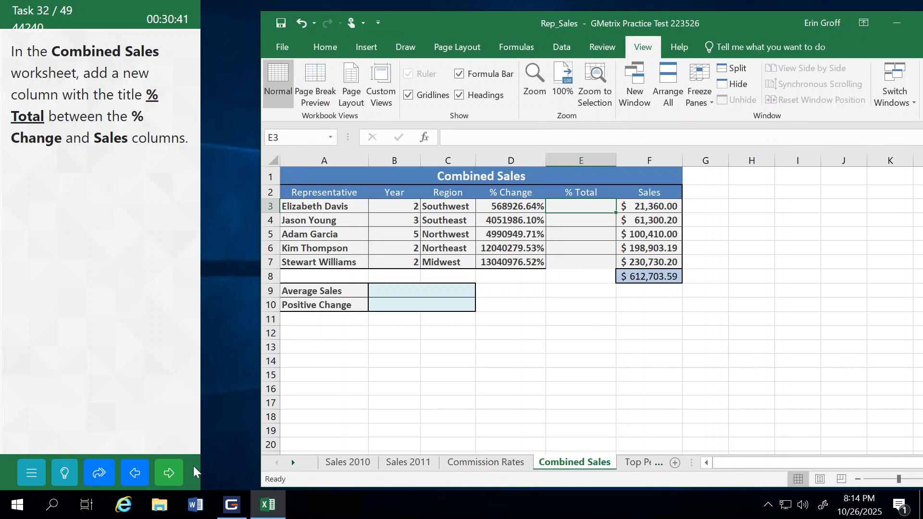
# Step: Submit the % Total column task, continue to the next task, and open the Combined Sales worksheet
pyautogui.click(169, 473)
pyautogui.click(134, 270)
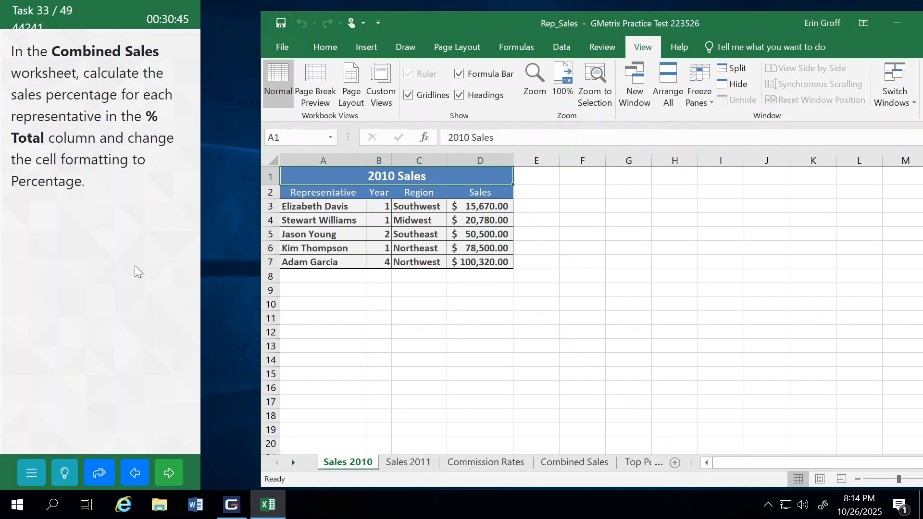
pyautogui.click(559, 461)
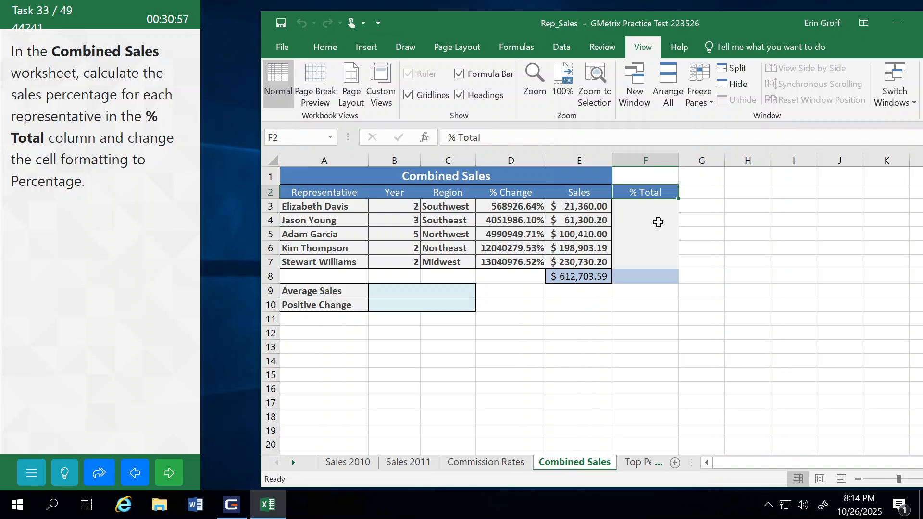
# Step: Enter the formula =E3/E8 in cell F3 of the % Total column
pyautogui.click(638, 207)
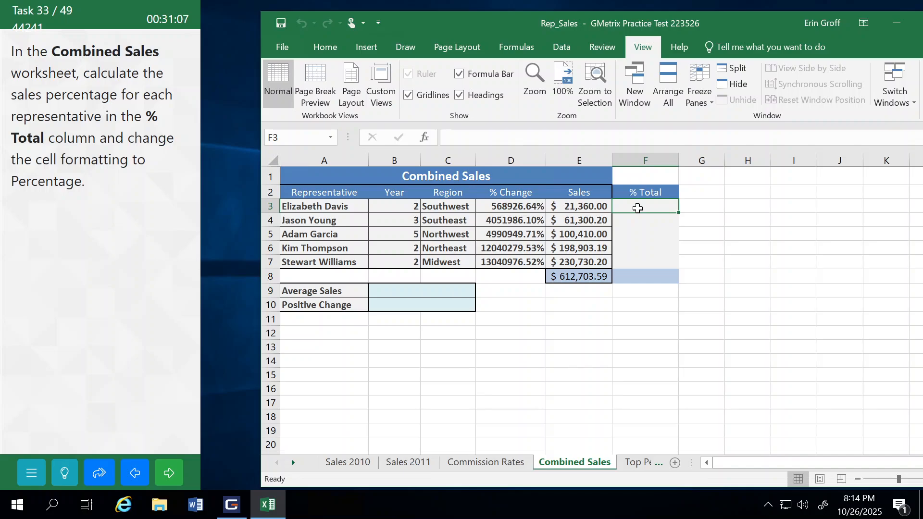
pyautogui.write('=')
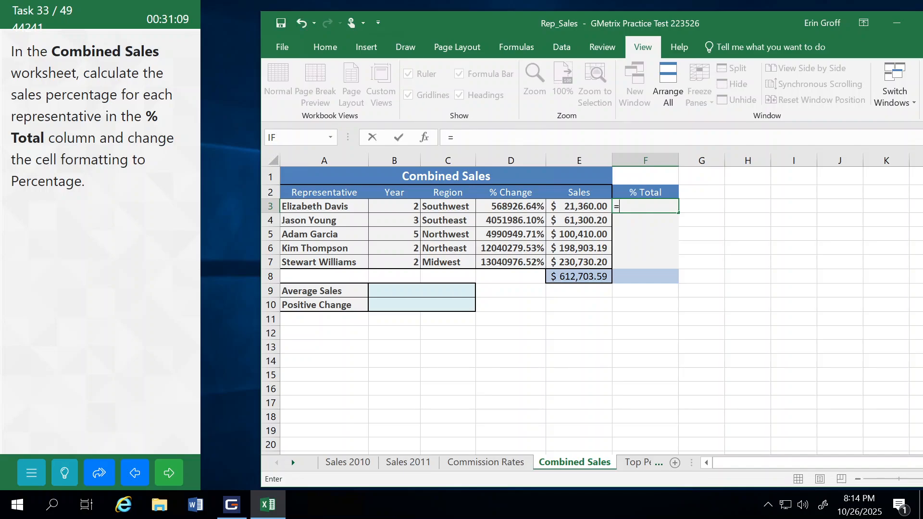
pyautogui.click(570, 207)
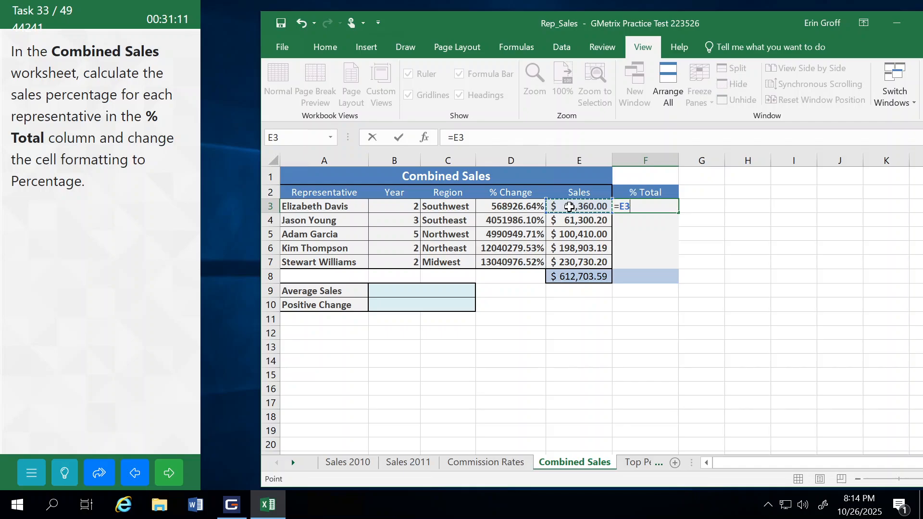
pyautogui.write('/')
pyautogui.click(573, 281)
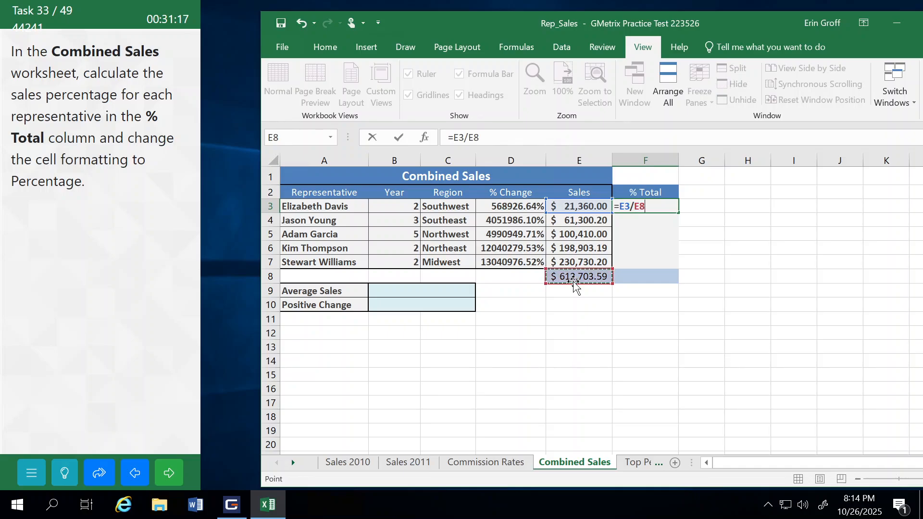
pyautogui.press('Return')
# Step: Change the number format of cell F3 to Percentage
pyautogui.click(649, 207)
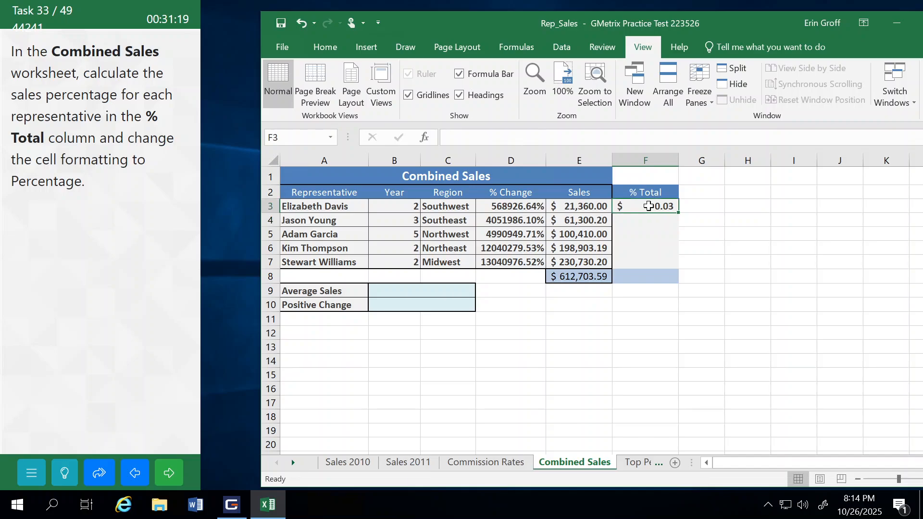
pyautogui.click(321, 46)
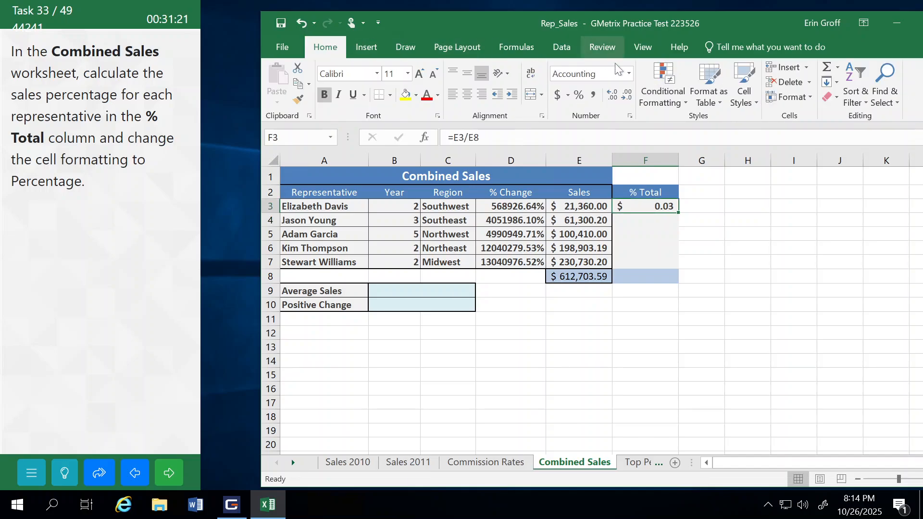
pyautogui.click(628, 73)
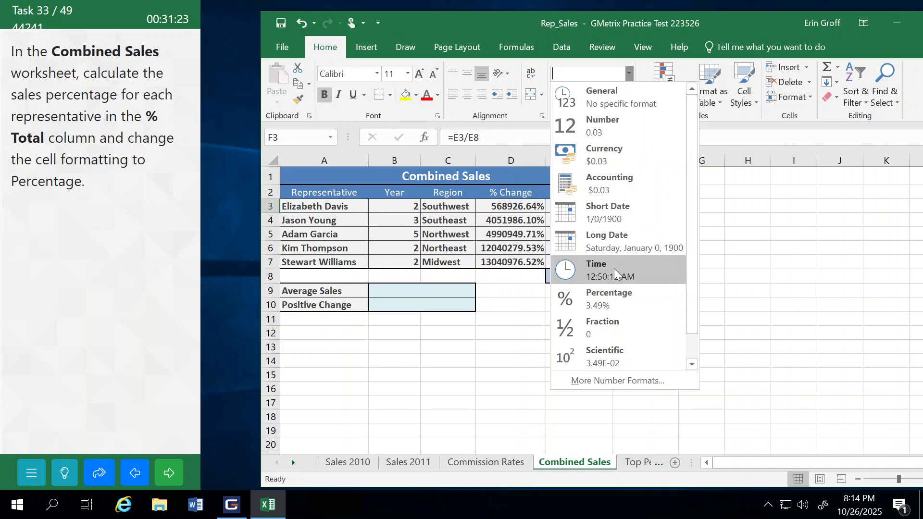
pyautogui.click(612, 298)
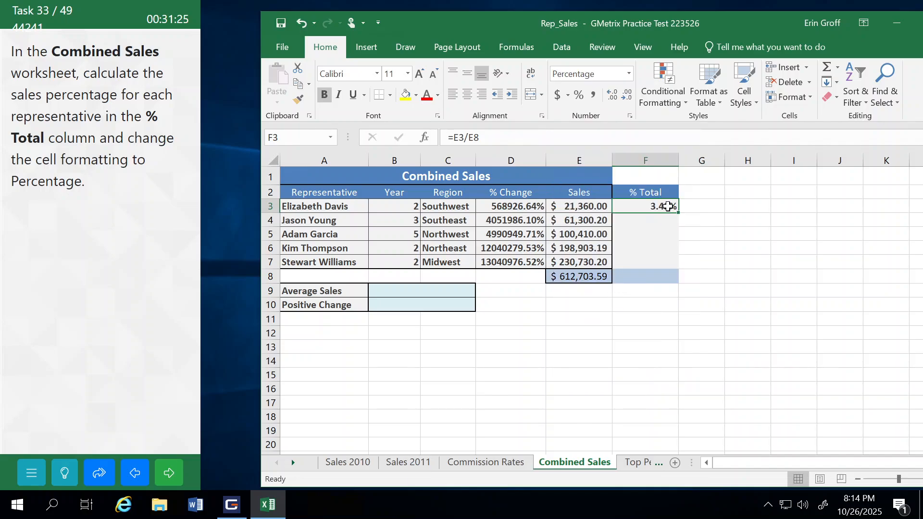
# Step: Try to fill the F3 formula down through F10, and undo the fill
pyautogui.moveTo(681, 214); pyautogui.dragTo(680, 308)
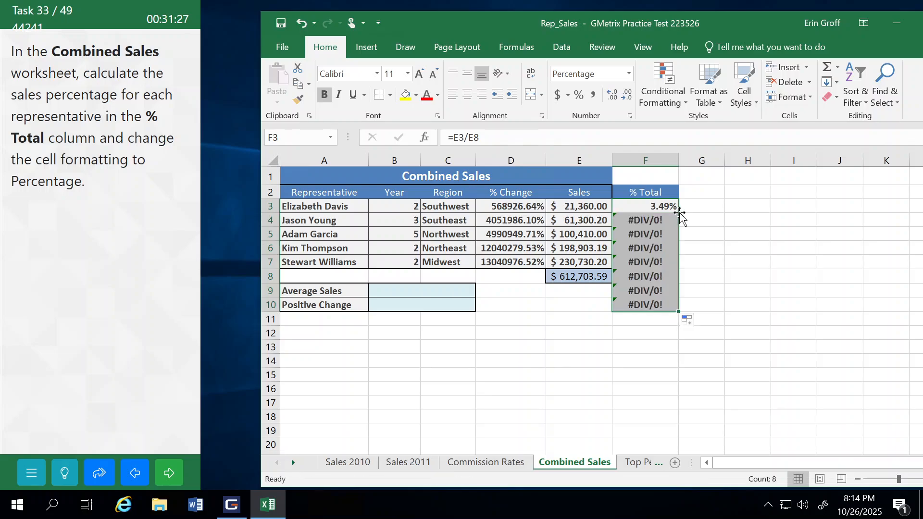
pyautogui.click(705, 221)
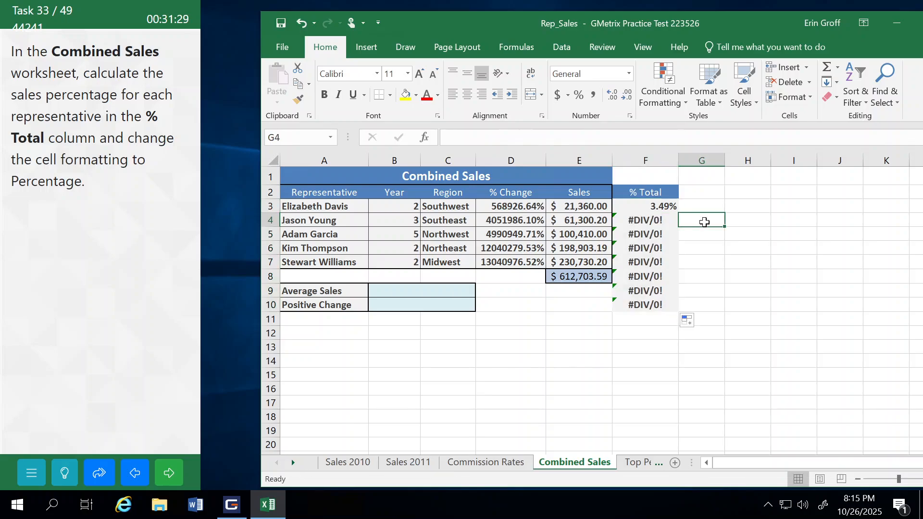
pyautogui.click(301, 23)
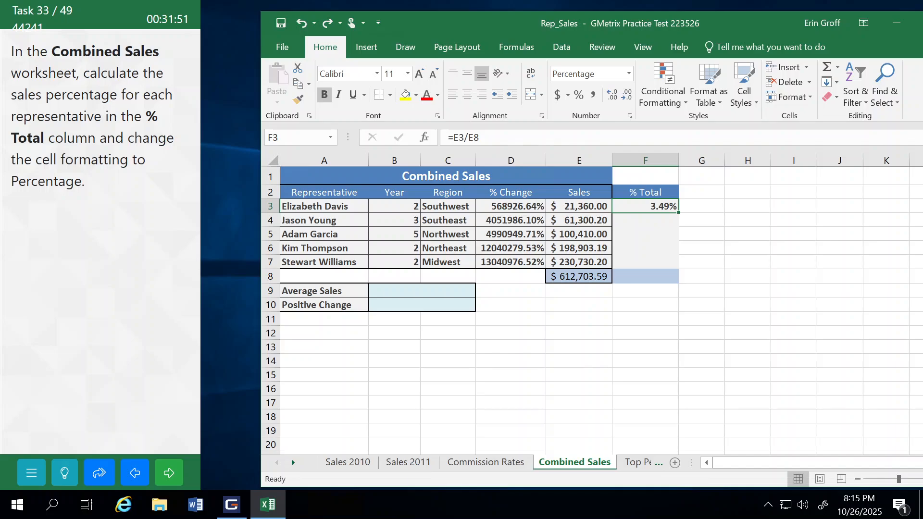
# Step: Make the divisor's row reference absolute so the F3 formula reads =E3/E$8
pyautogui.click(511, 138)
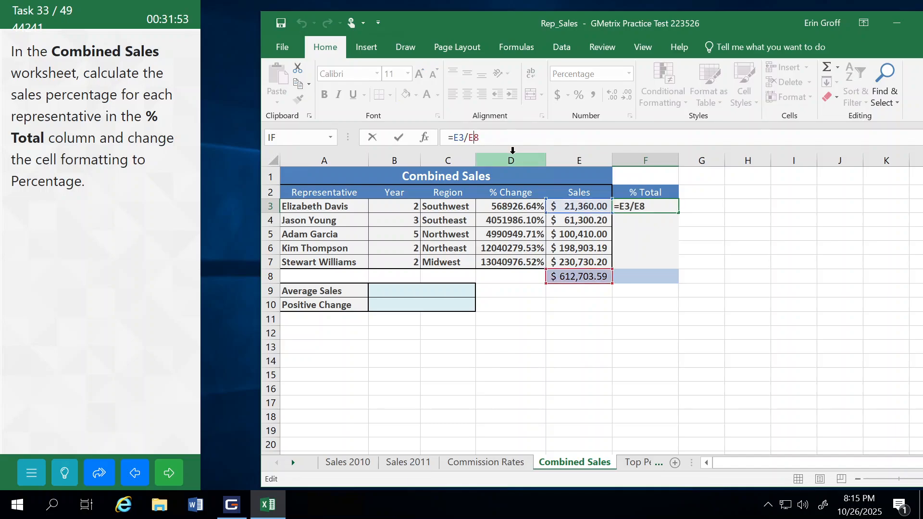
pyautogui.write('$')
pyautogui.press('Return')
# Step: Fill the =E3/E$8 formula down the % Total column from F3 through F7
pyautogui.click(672, 202)
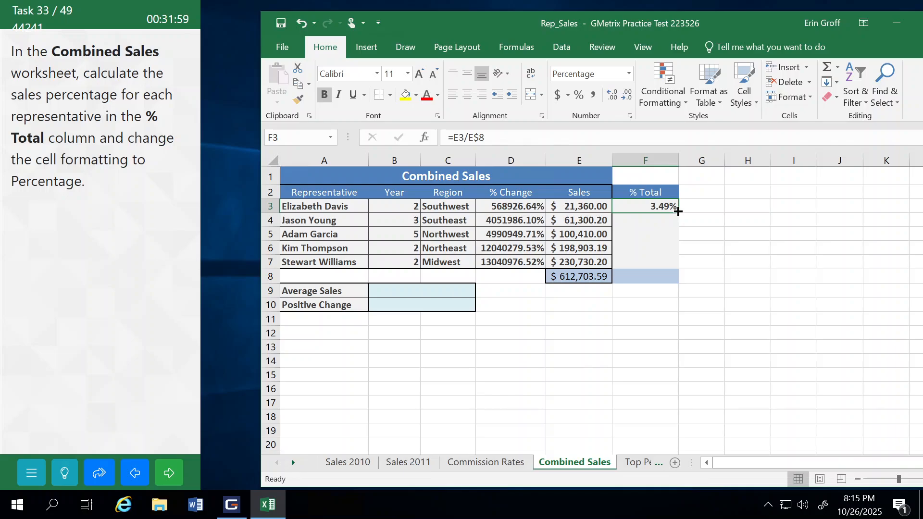
pyautogui.doubleClick(678, 212)
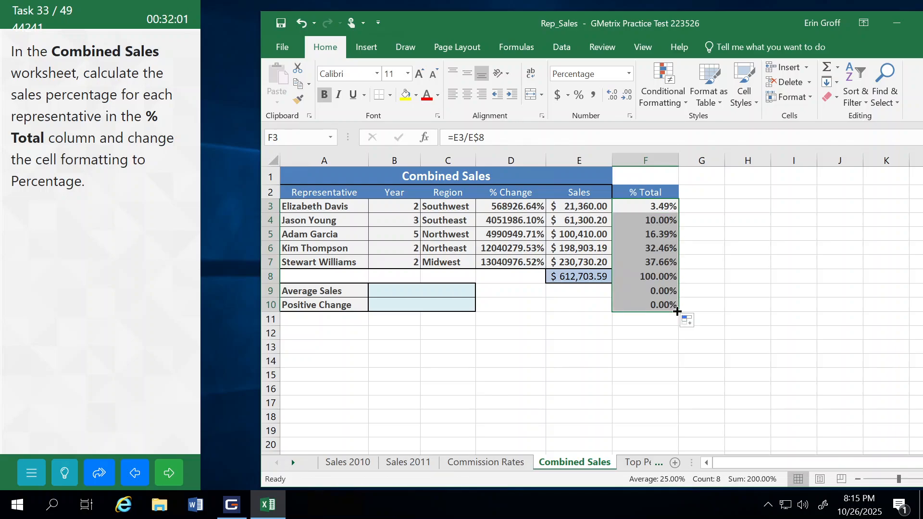
pyautogui.moveTo(677, 311); pyautogui.dragTo(680, 276)
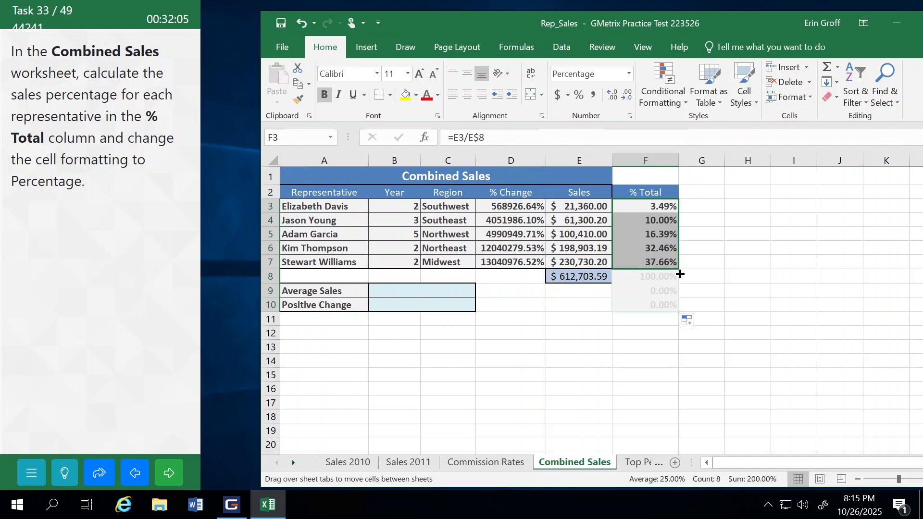
pyautogui.moveTo(680, 274); pyautogui.dragTo(680, 275)
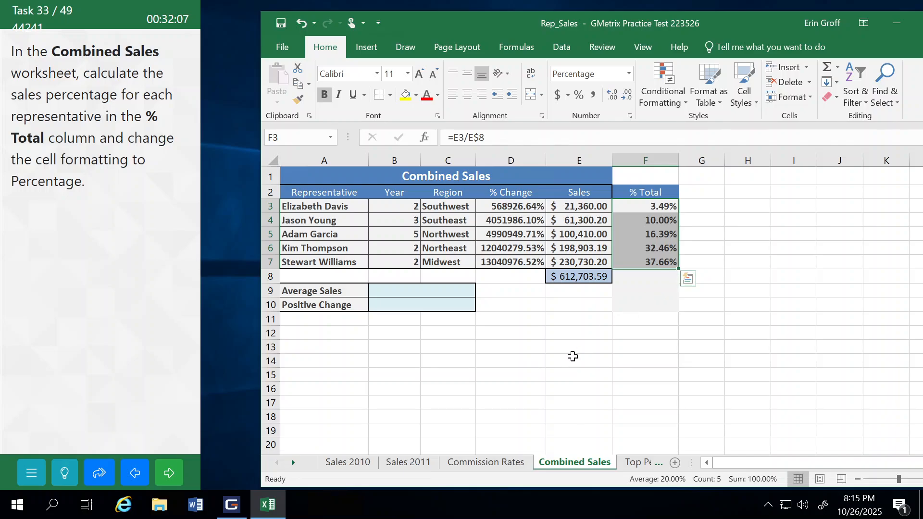
# Step: Submit the sales percentage answer and restart the task for another attempt
pyautogui.click(572, 358)
pyautogui.click(169, 473)
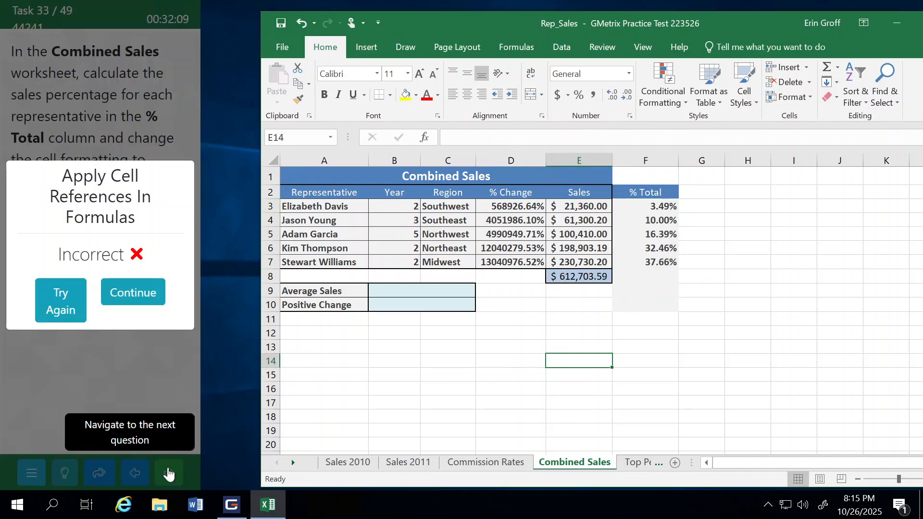
pyautogui.click(68, 312)
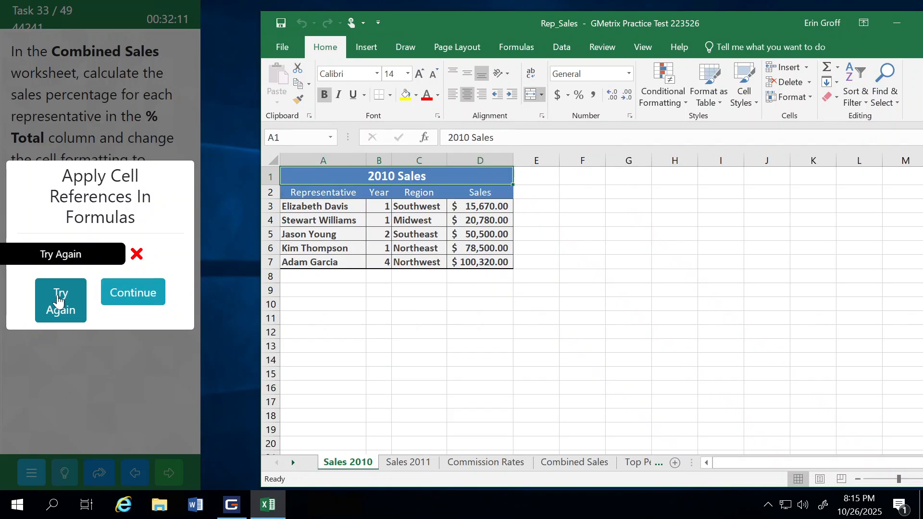
# Step: Open the Combined Sales worksheet and show the task's help instructions to examine the formula required in F3
pyautogui.click(597, 462)
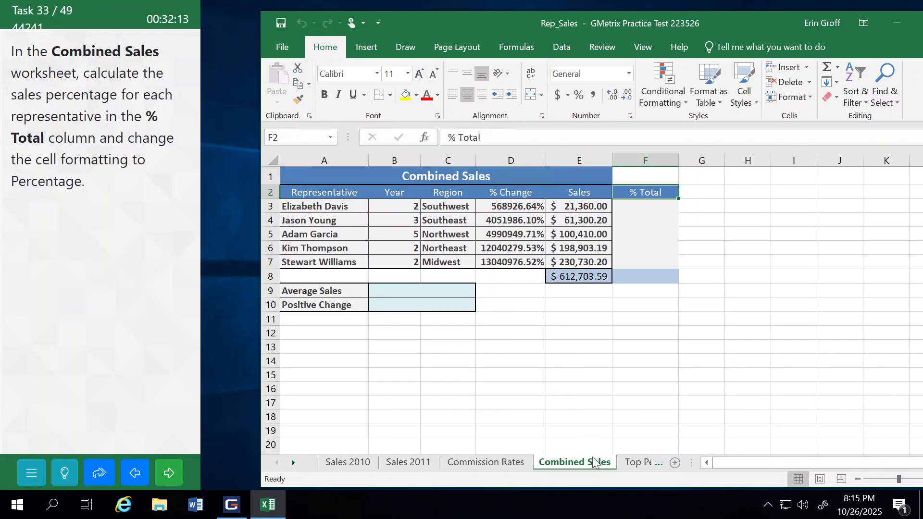
pyautogui.click(65, 473)
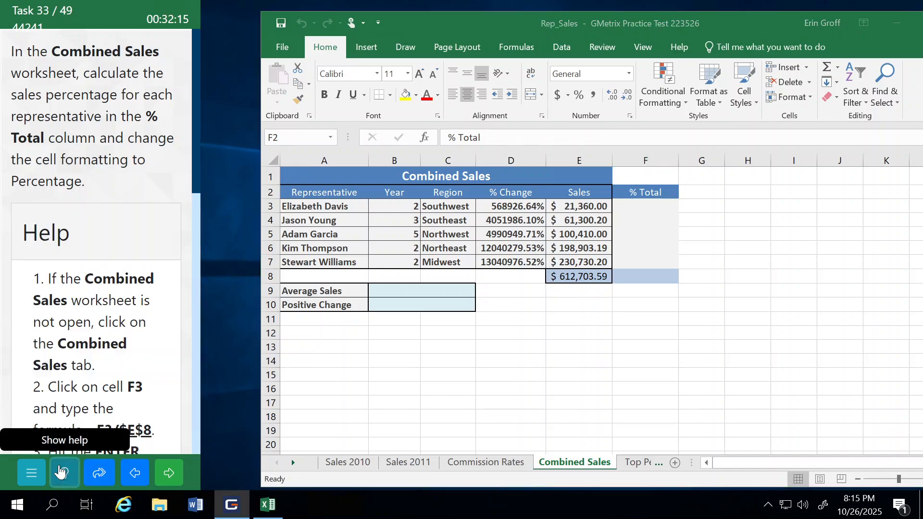
pyautogui.moveTo(195, 154); pyautogui.dragTo(194, 201)
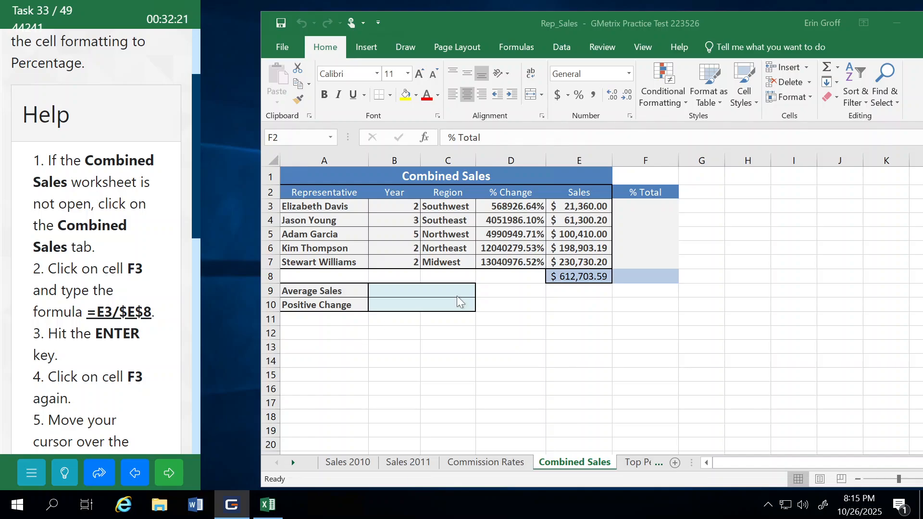
# Step: Enter the formula =E3/$E$8 in cell F3, with an absolute reference to the sales total
pyautogui.click(633, 205)
pyautogui.write('=')
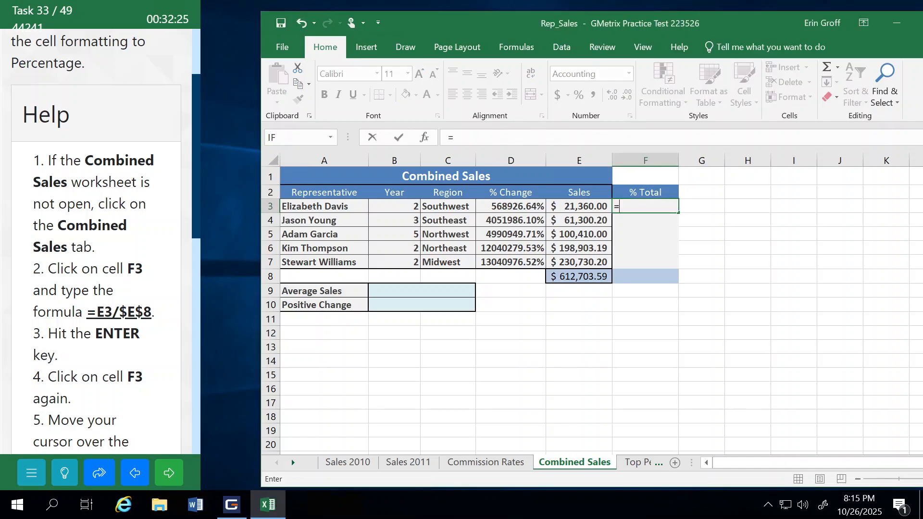
pyautogui.click(584, 208)
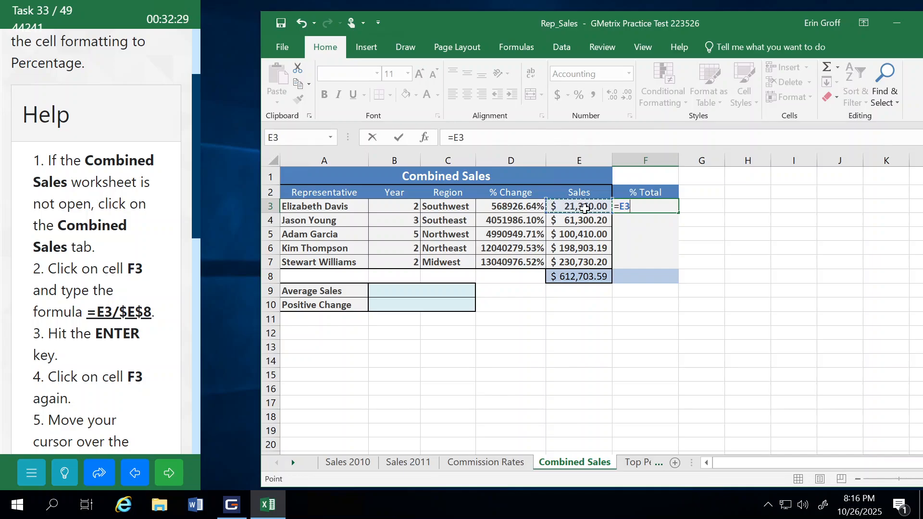
pyautogui.write('/')
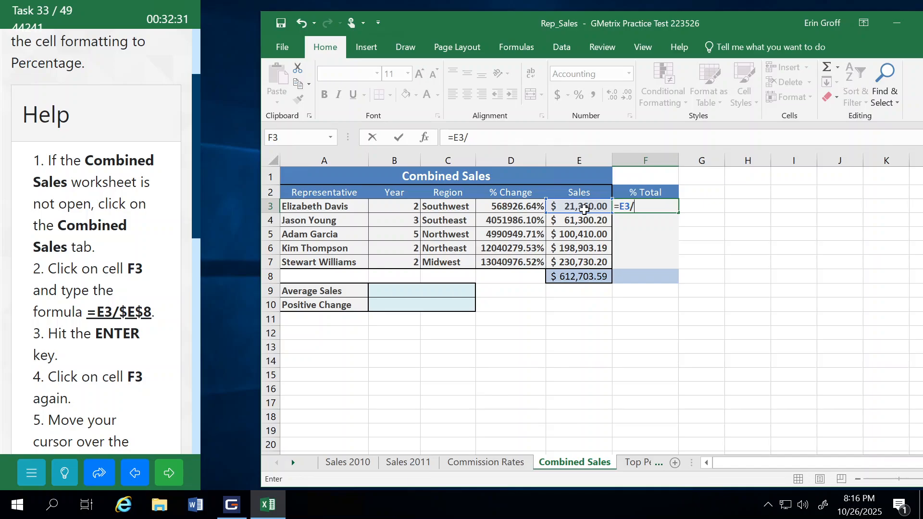
pyautogui.click(587, 278)
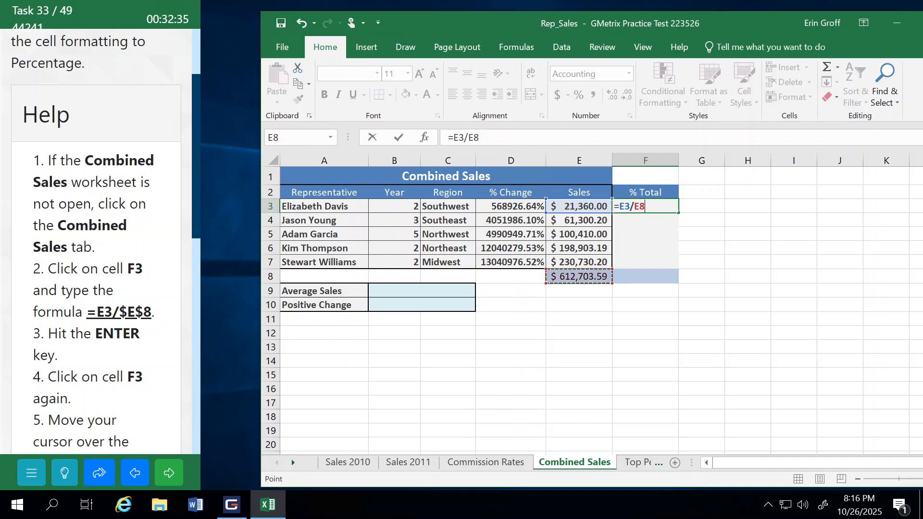
pyautogui.click(453, 138)
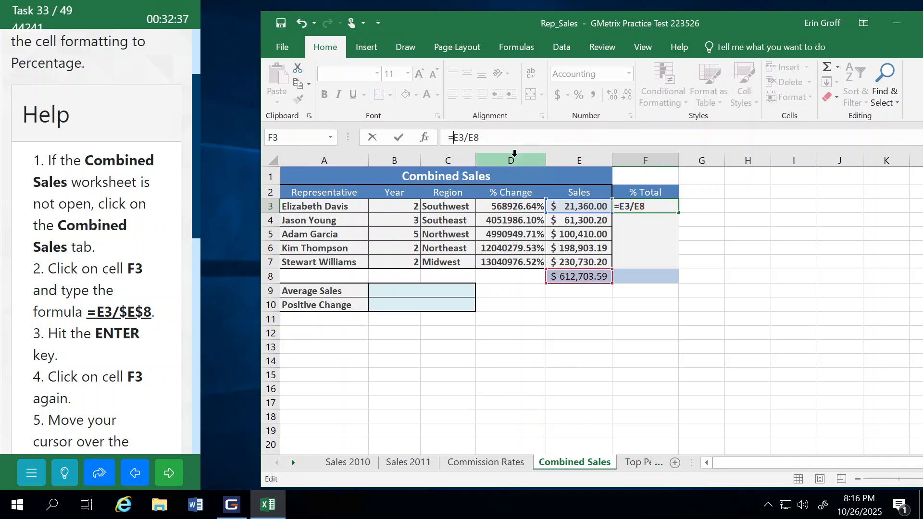
pyautogui.write('$')
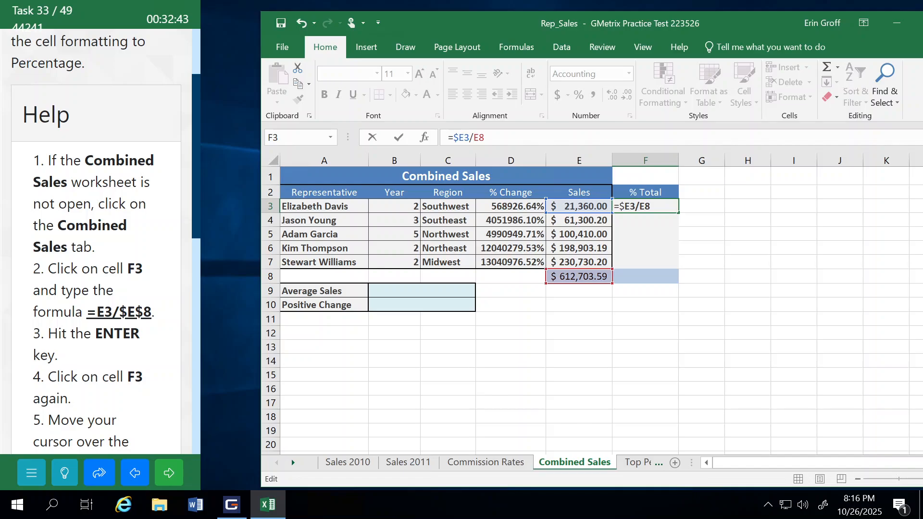
pyautogui.press('BackSpace')
pyautogui.write('$E$')
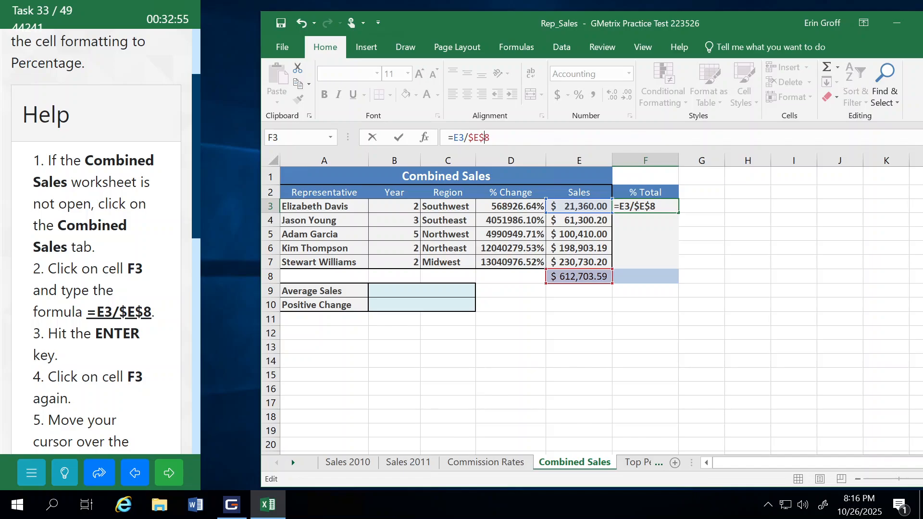
pyautogui.press('Return')
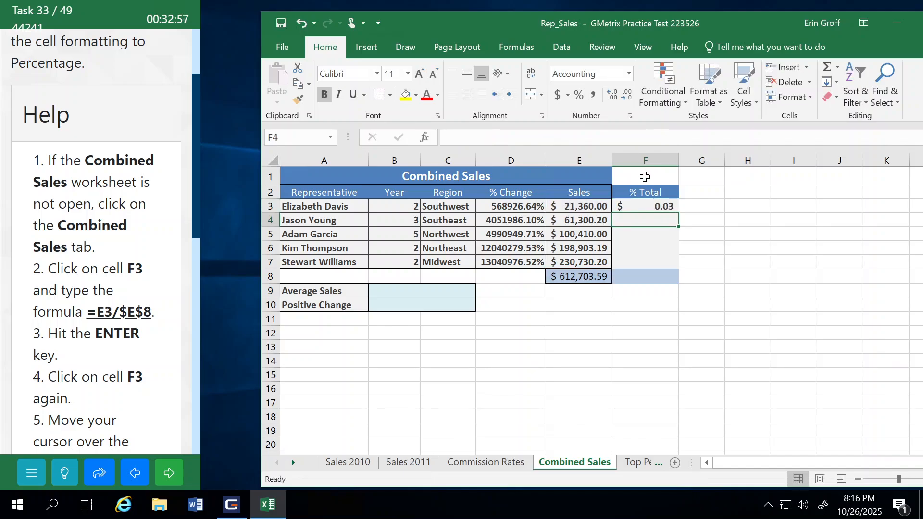
# Step: Apply the Percentage number format to the recalculated F3 cell
pyautogui.click(651, 206)
pyautogui.click(629, 73)
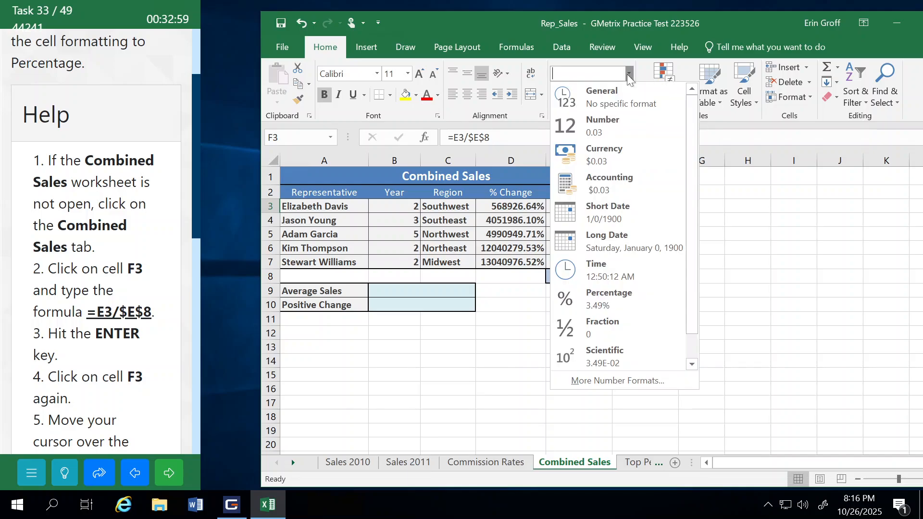
pyautogui.click(610, 299)
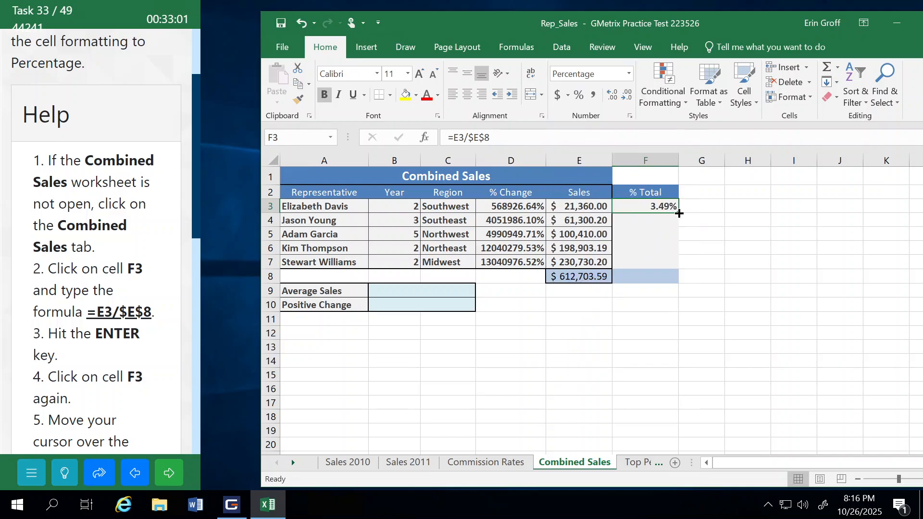
# Step: Fill the =E3/$E$8 formula down through F7, then submit the task and continue to the next one
pyautogui.moveTo(680, 213); pyautogui.dragTo(675, 266)
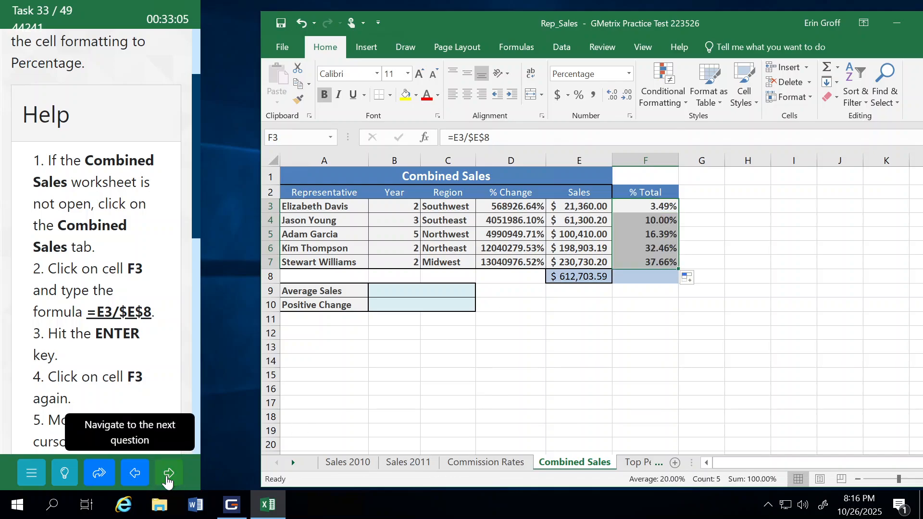
pyautogui.click(167, 481)
pyautogui.click(146, 294)
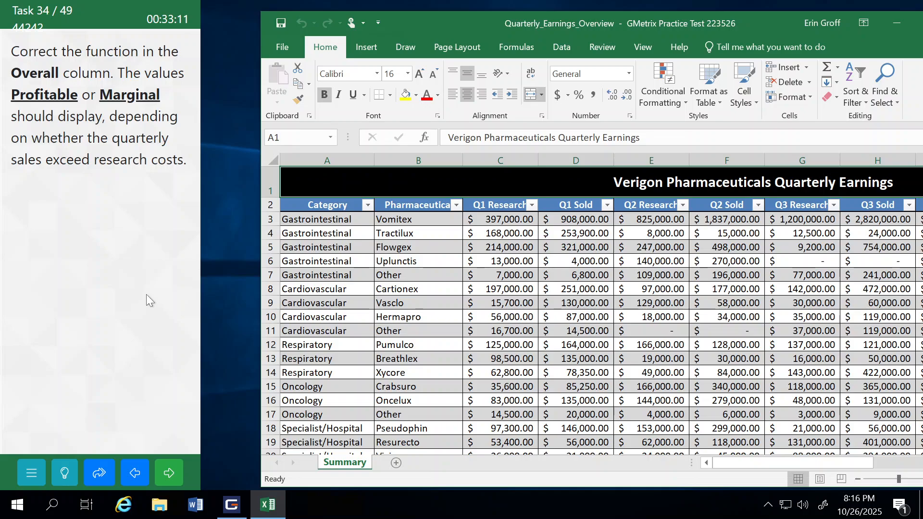
# Step: Open the function arguments of the IF formula in K3 of the Overall column, keeping the first data row uncovered
pyautogui.moveTo(782, 463); pyautogui.dragTo(863, 465)
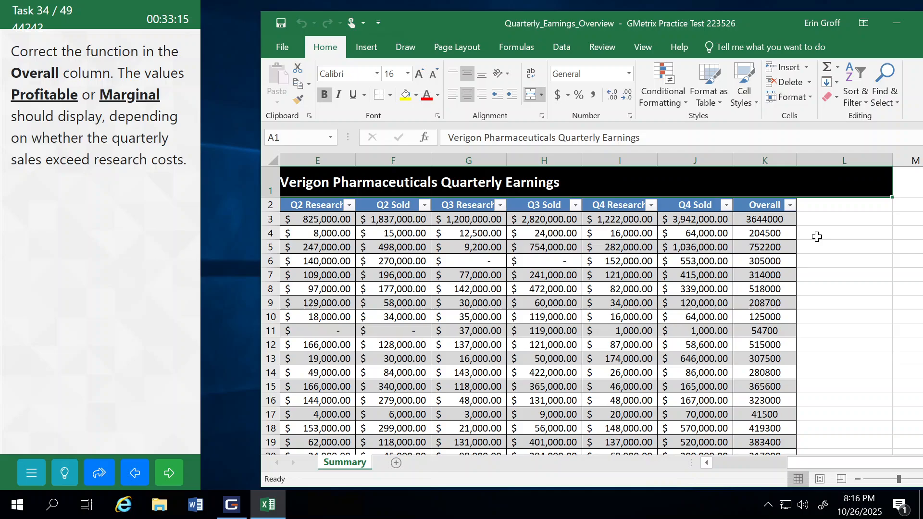
pyautogui.click(786, 222)
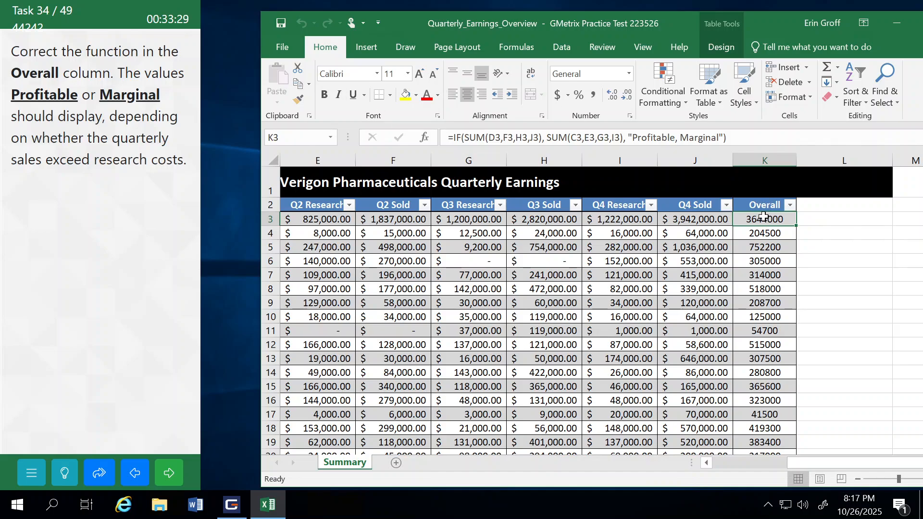
pyautogui.click(513, 43)
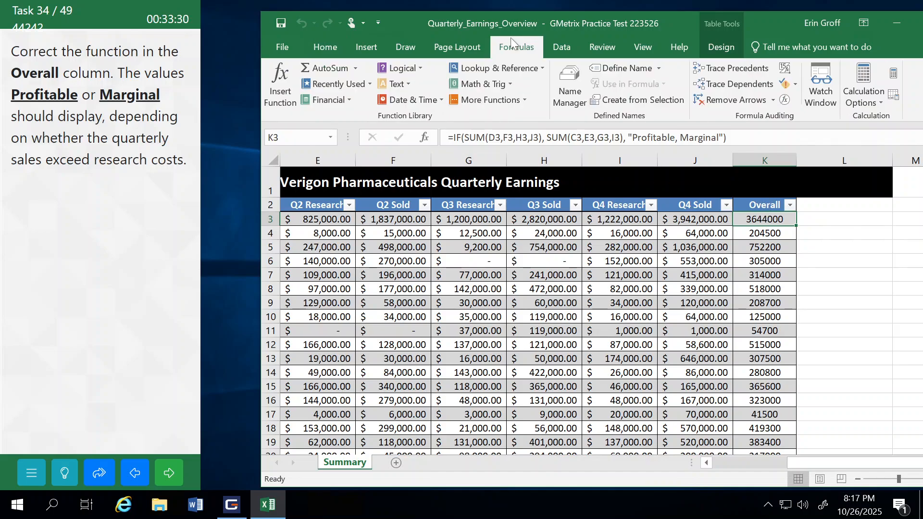
pyautogui.click(276, 71)
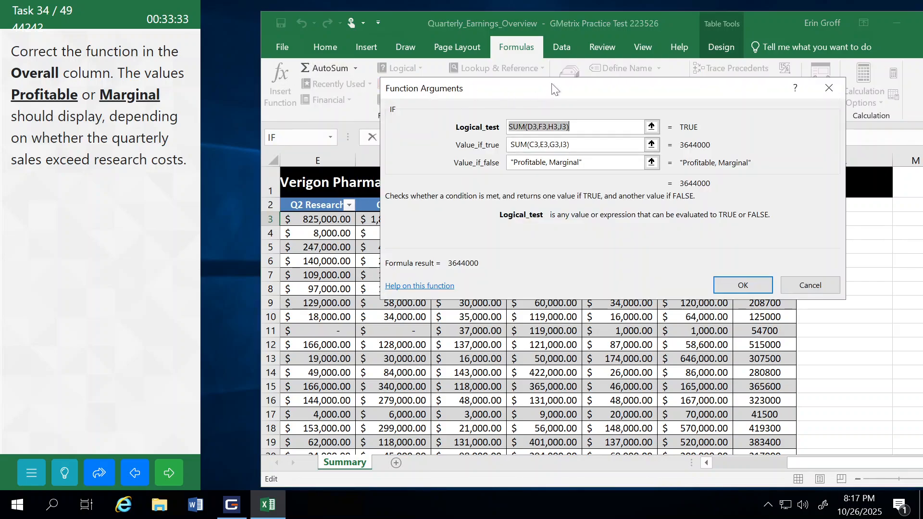
pyautogui.moveTo(552, 84); pyautogui.dragTo(636, 66)
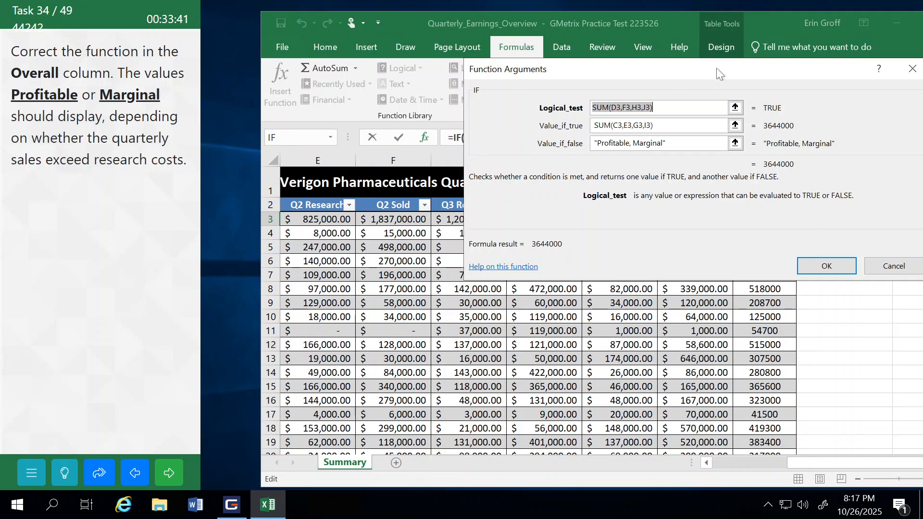
pyautogui.moveTo(718, 67); pyautogui.dragTo(576, 256)
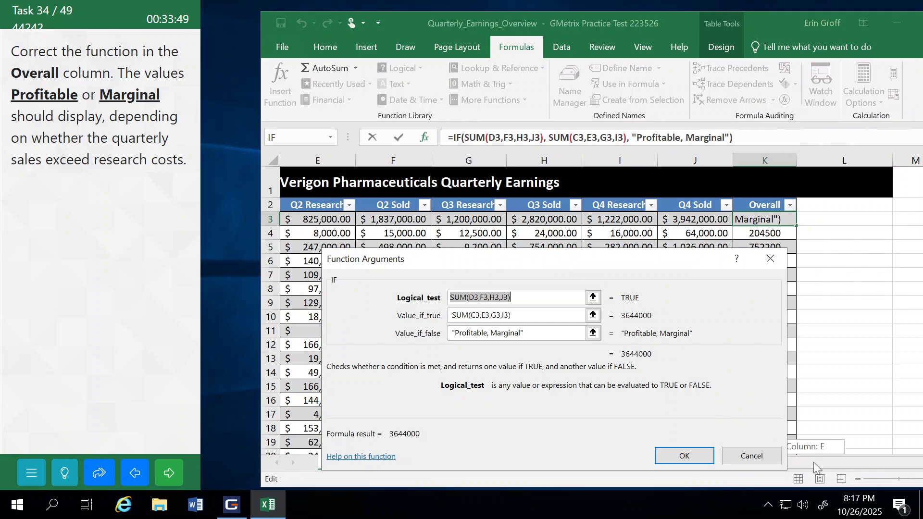
# Step: Correct the IF function's logical test to SUM(D3,F3,H3,J3)> SUM(C3,E3,G3,I3), moving the research-cost sum out of the value-if-true argument
pyautogui.moveTo(813, 463); pyautogui.dragTo(741, 470)
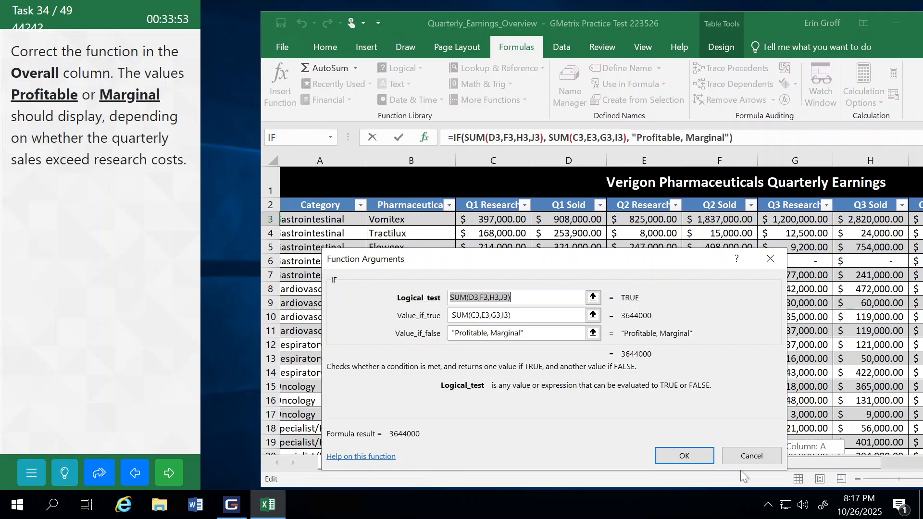
pyautogui.moveTo(741, 471); pyautogui.dragTo(782, 468)
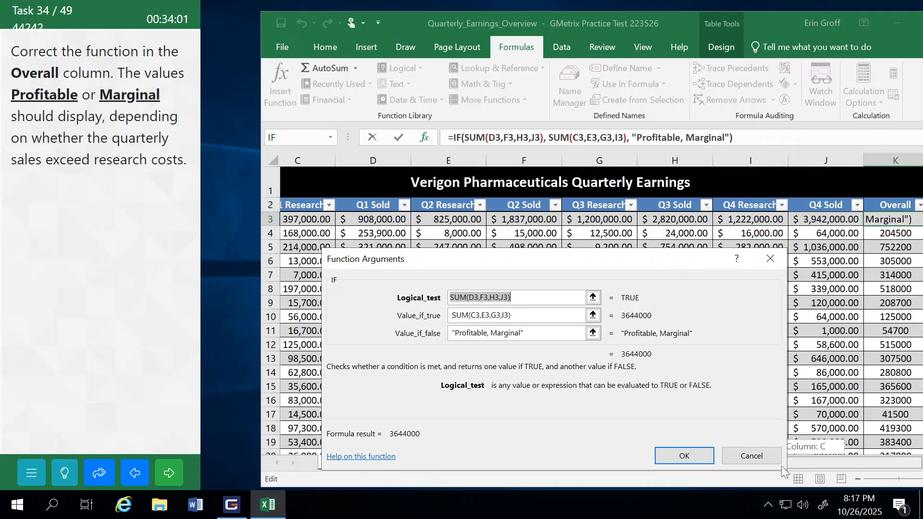
pyautogui.moveTo(782, 466); pyautogui.dragTo(806, 466)
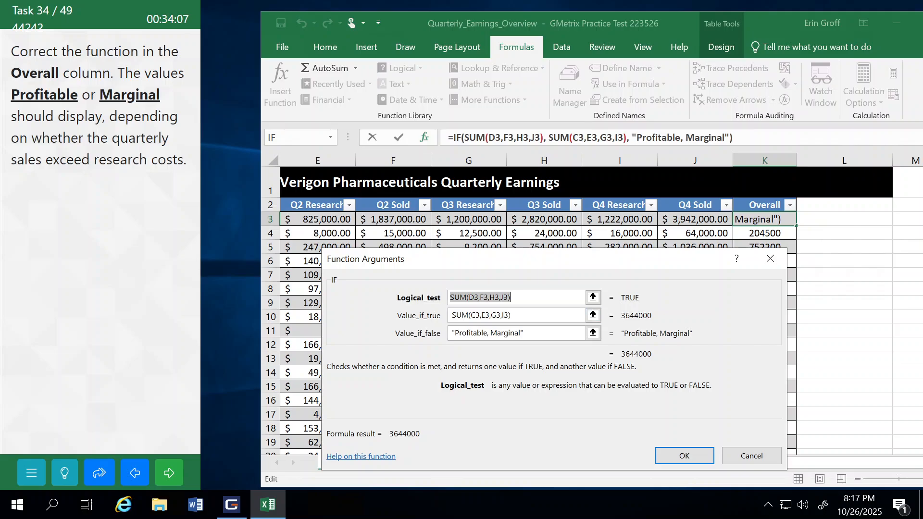
pyautogui.click(535, 298)
pyautogui.write('>')
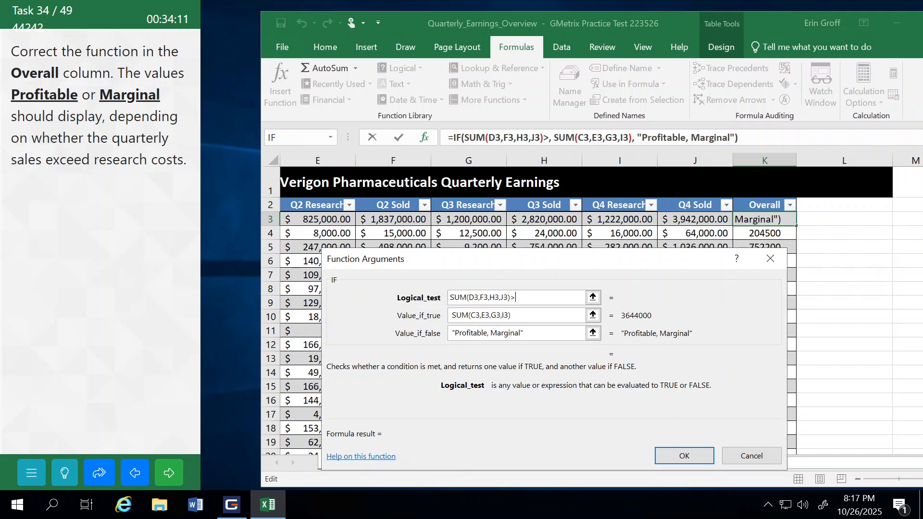
pyautogui.press('Tab')
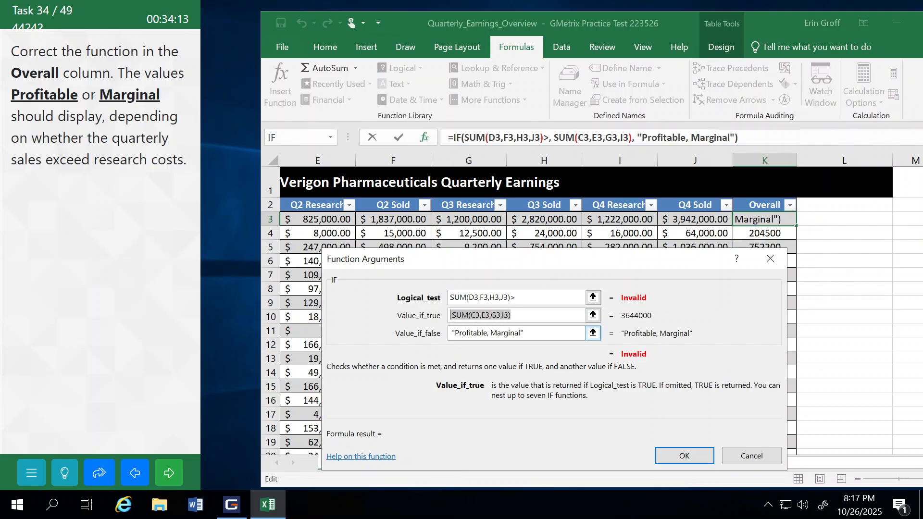
pyautogui.hotkey('ctrl', 'x')
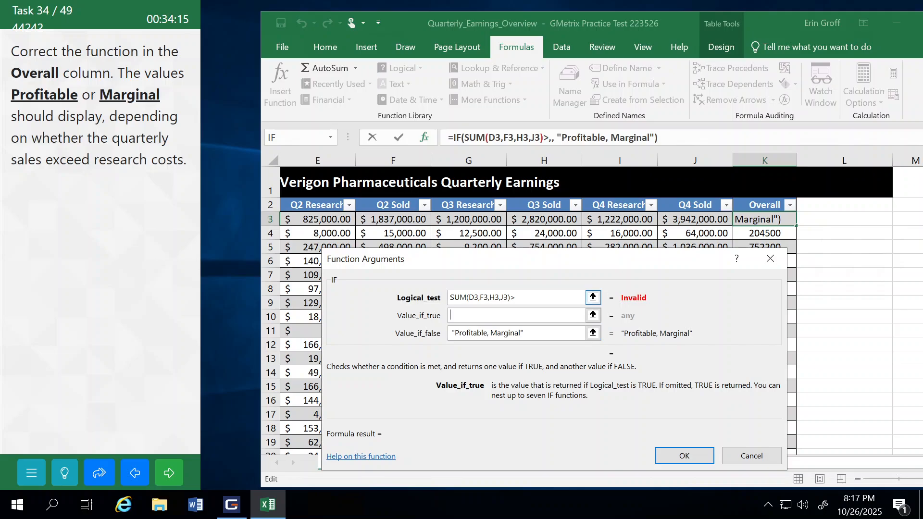
pyautogui.click(517, 298)
pyautogui.hotkey('ctrl', 'v')
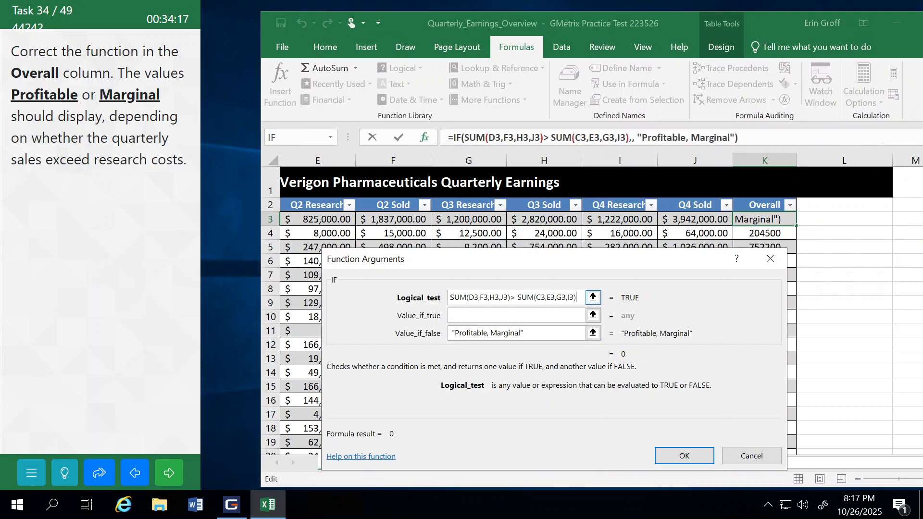
# Step: Make the IF function return "Profitable" when true and "Marginal" when false, apply it, and submit the task to continue
pyautogui.click(543, 316)
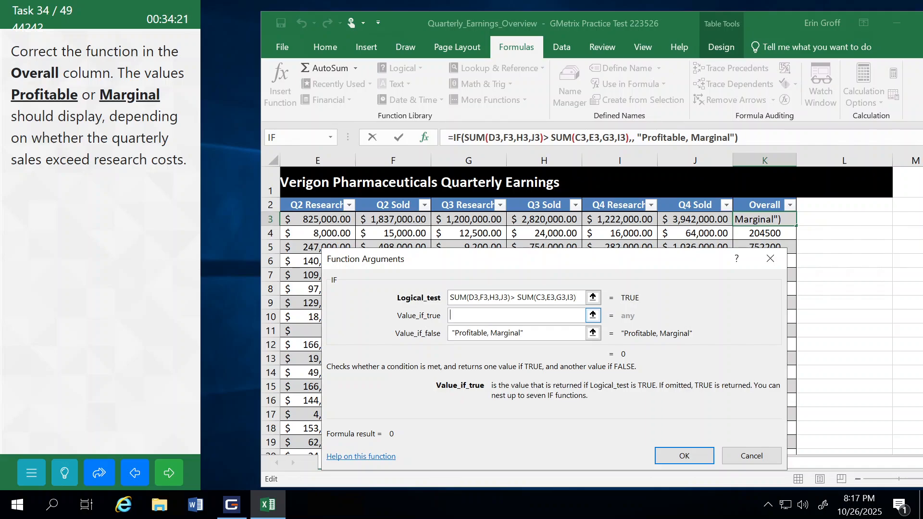
pyautogui.write('Profitable')
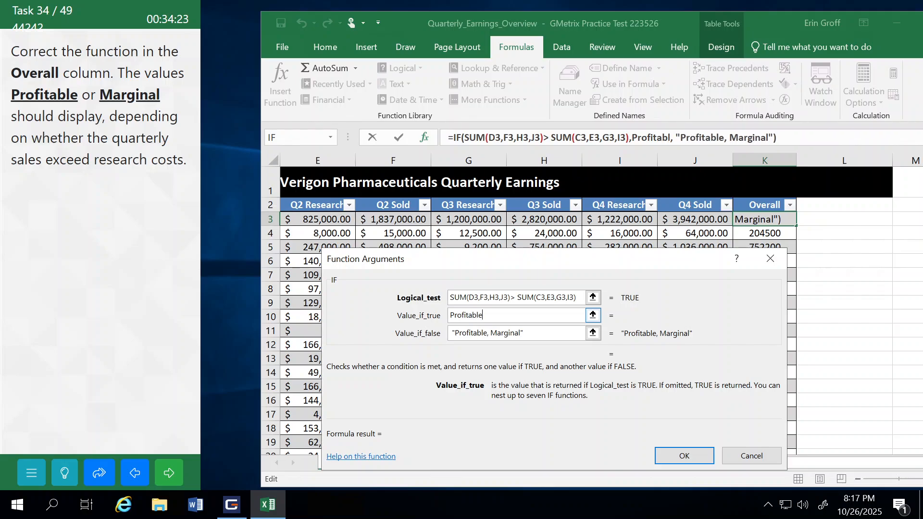
pyautogui.press('Tab')
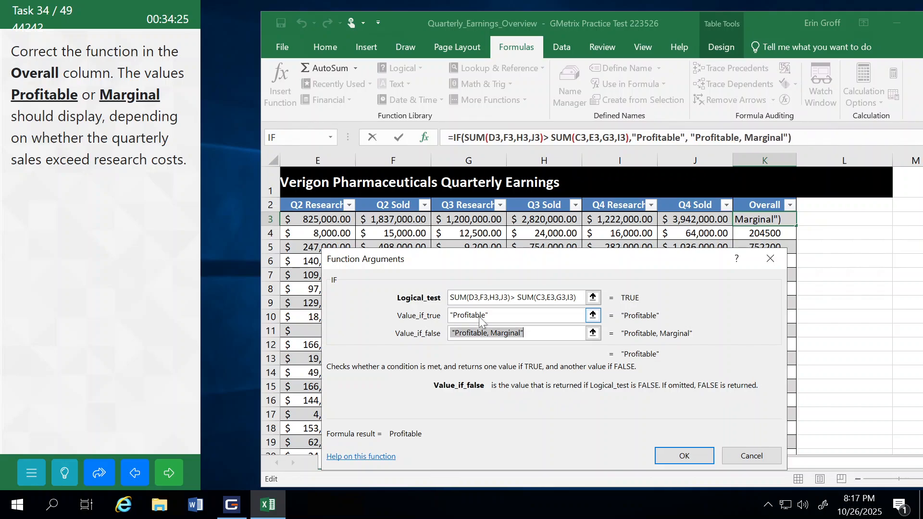
pyautogui.write('Marginal')
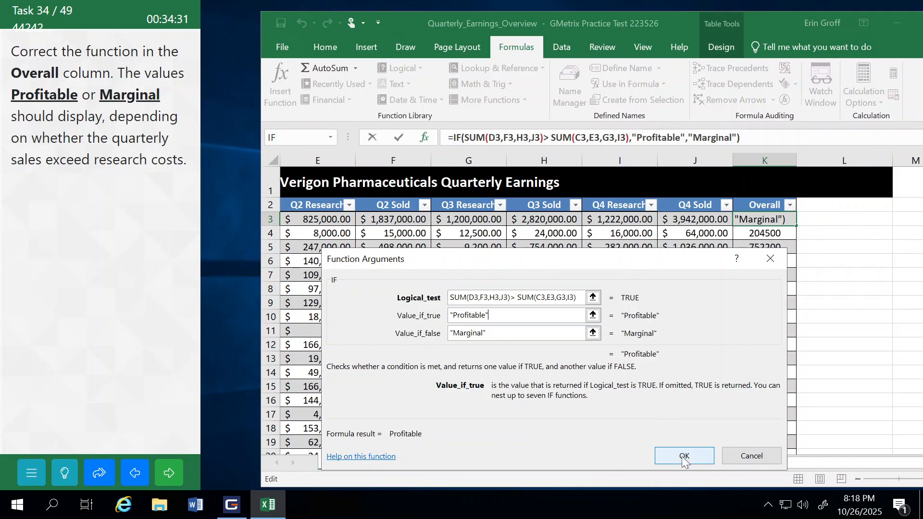
pyautogui.click(683, 454)
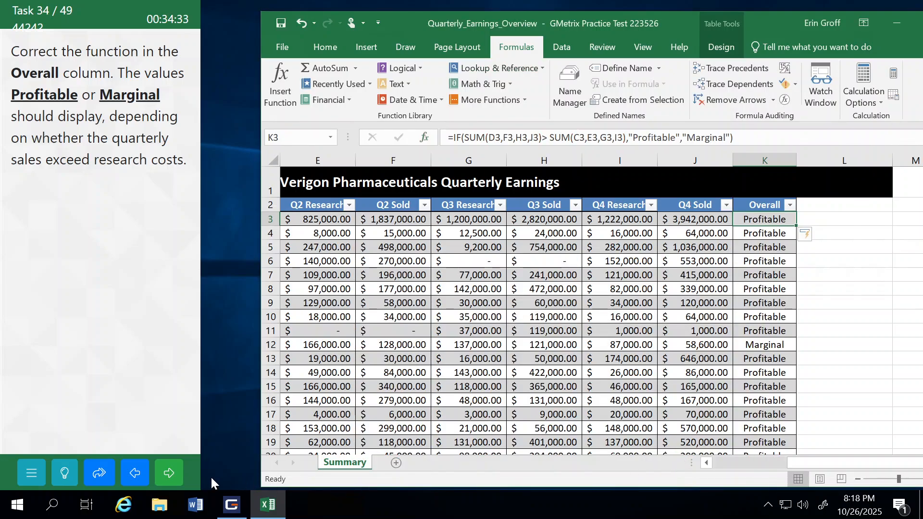
pyautogui.click(169, 473)
pyautogui.click(136, 283)
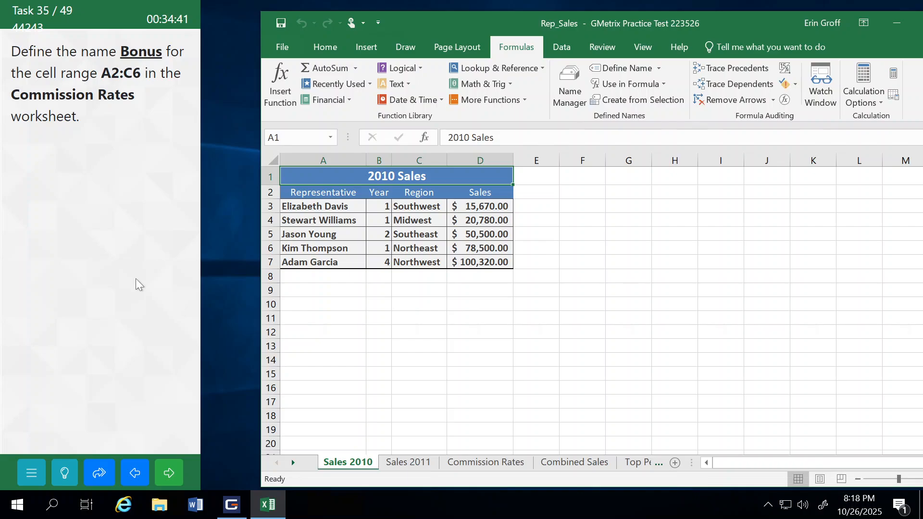
# Step: Define the name Bonus for the range A2:C6 in the Commission Rates worksheet, then submit the task and continue
pyautogui.click(483, 467)
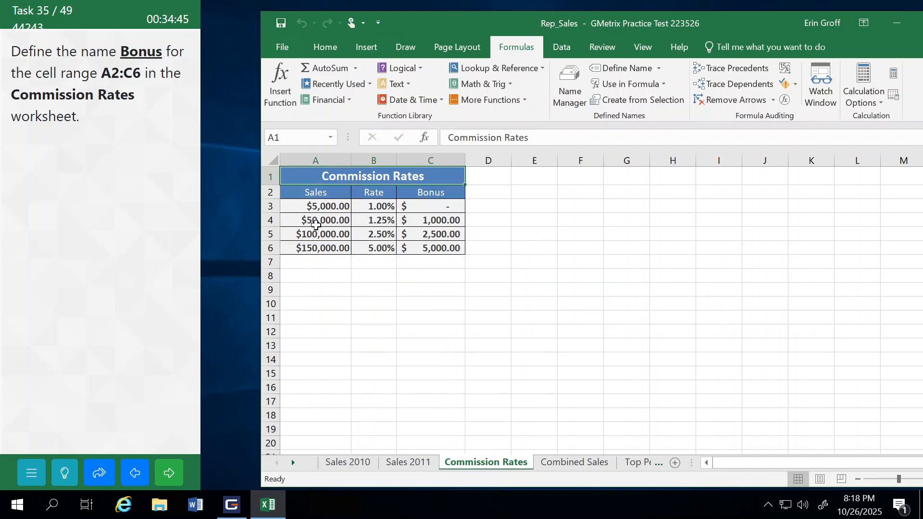
pyautogui.moveTo(302, 194); pyautogui.dragTo(435, 249)
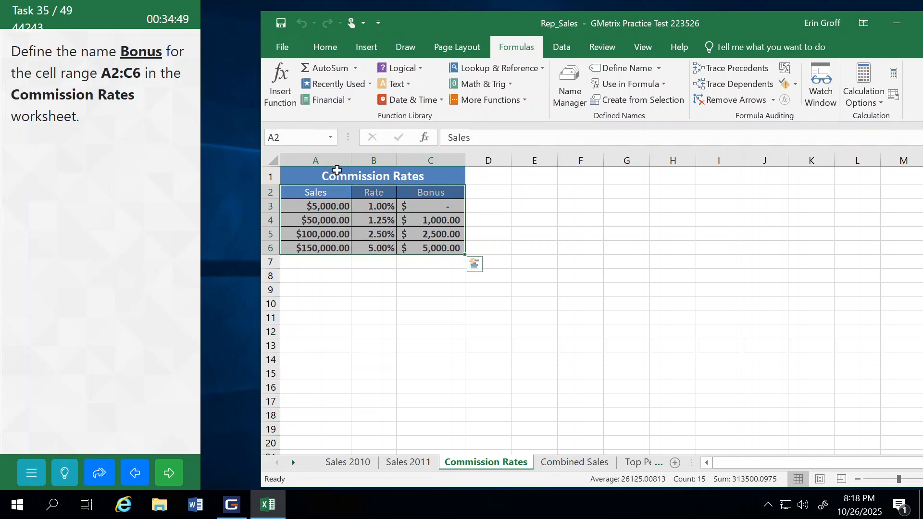
pyautogui.click(298, 138)
pyautogui.write('Bones')
pyautogui.press('BackSpace')
pyautogui.press('BackSpace')
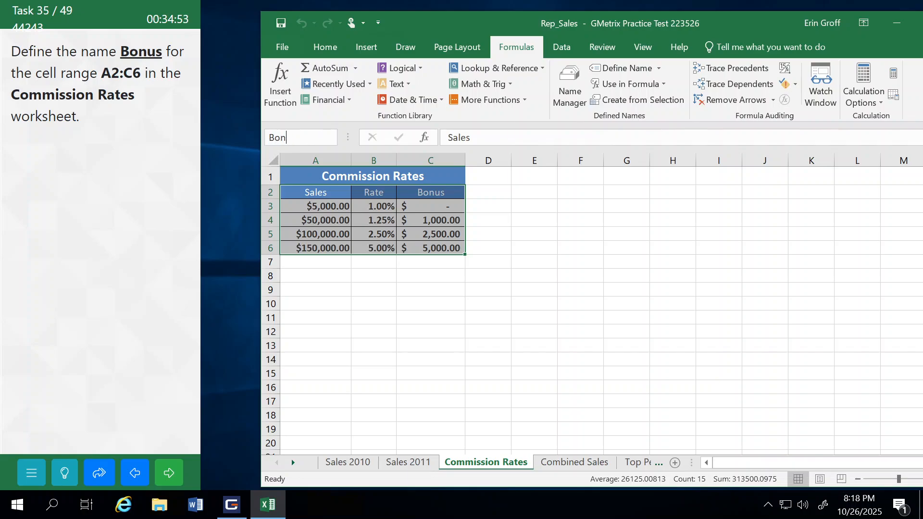
pyautogui.write('us')
pyautogui.press('Return')
pyautogui.click(167, 482)
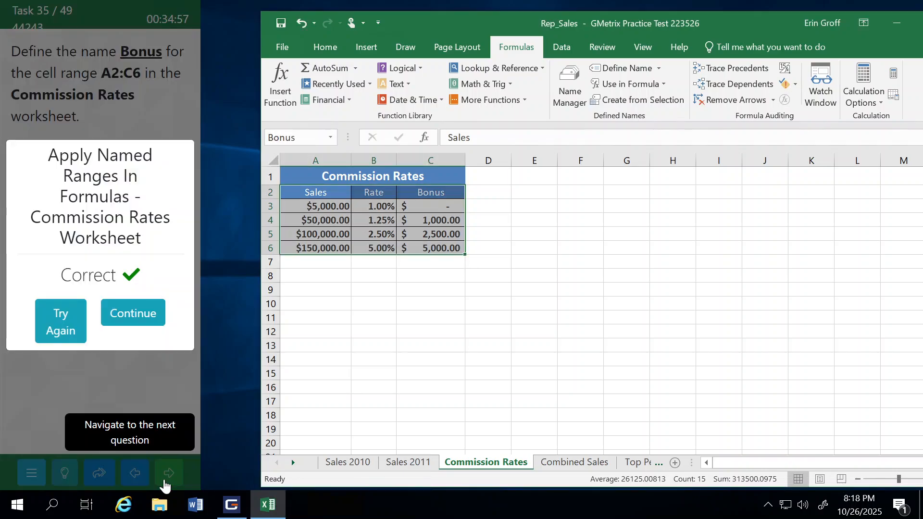
pyautogui.click(133, 314)
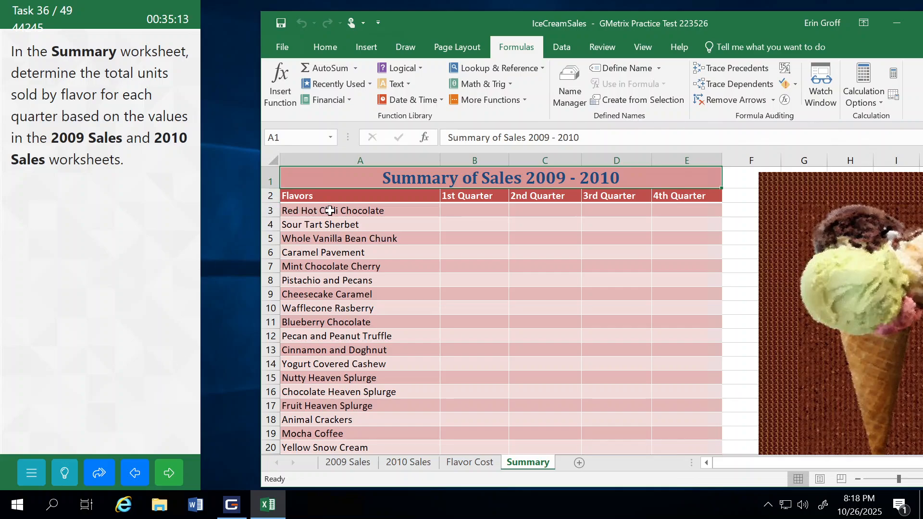
pyautogui.click(469, 210)
pyautogui.write('=')
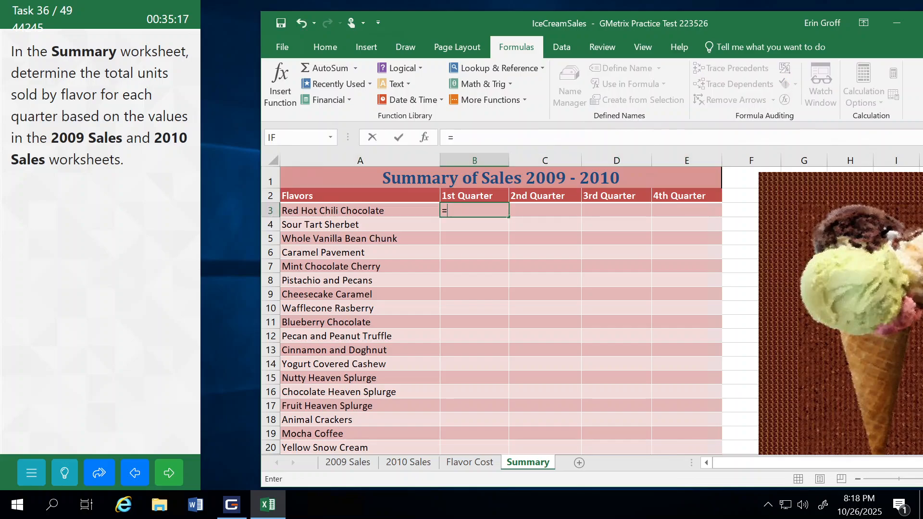
pyautogui.click(344, 466)
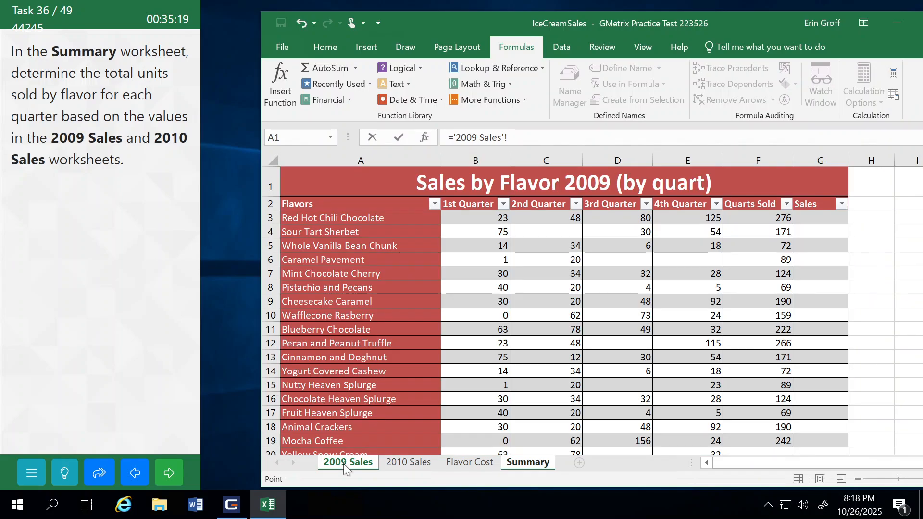
pyautogui.click(477, 217)
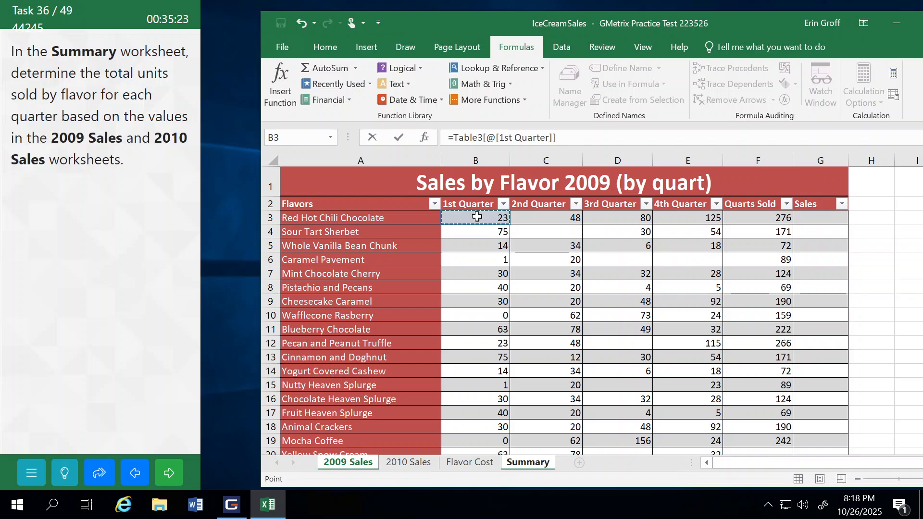
pyautogui.write('+')
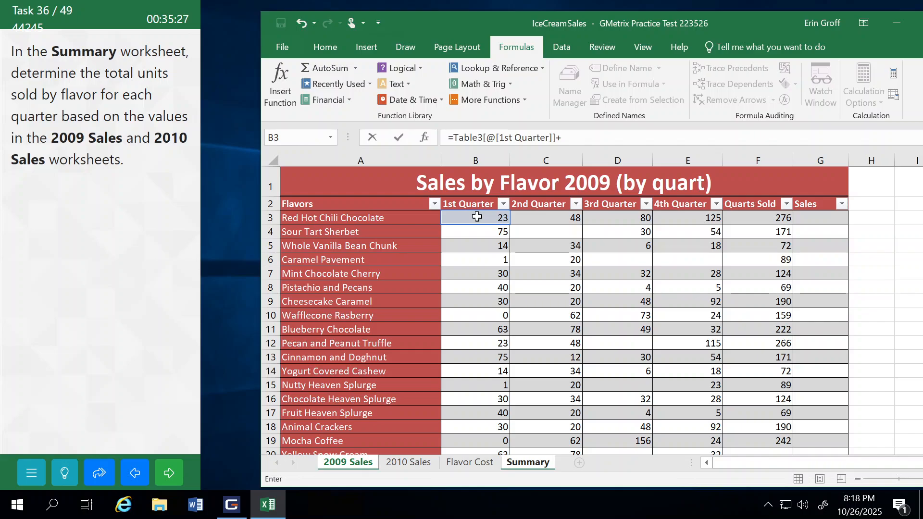
pyautogui.press('Escape')
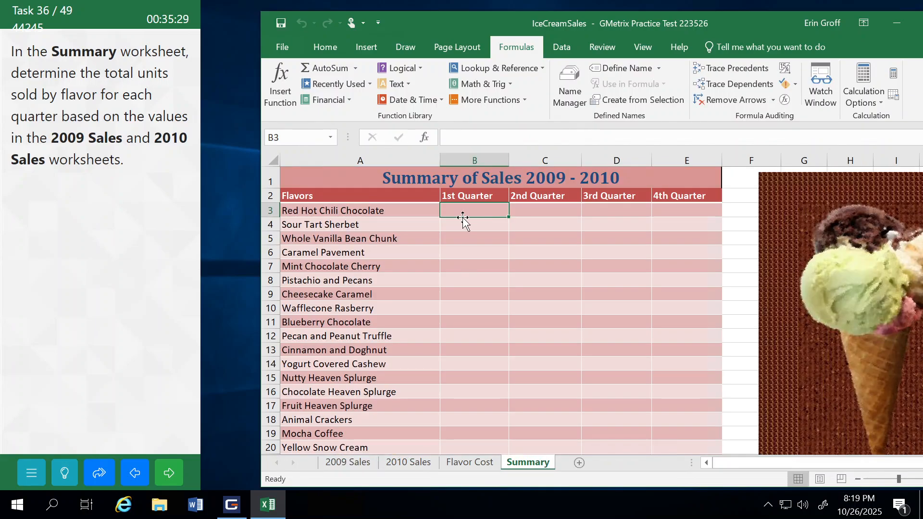
# Step: Try to total the 1st Quarter B3 values of the 2009 Sales and 2010 Sales worksheets with SUM in Summary cell B3
pyautogui.write('=sum')
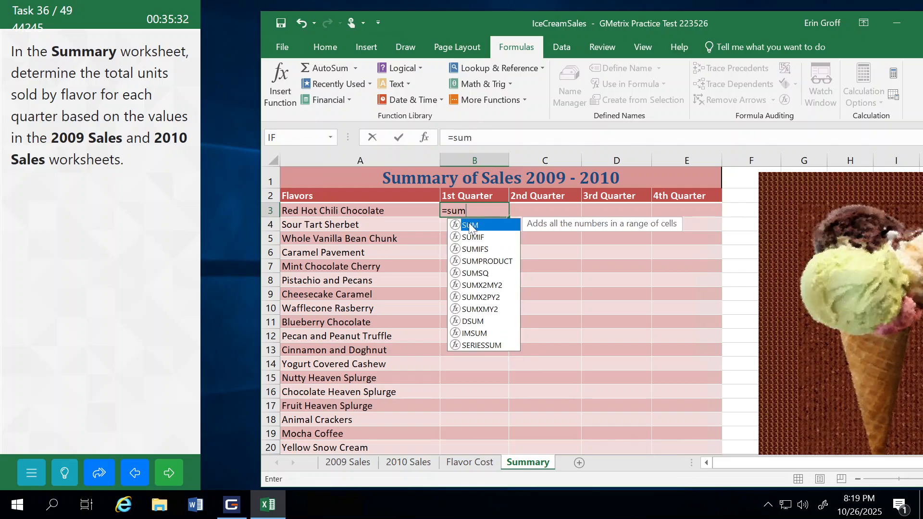
pyautogui.doubleClick(469, 226)
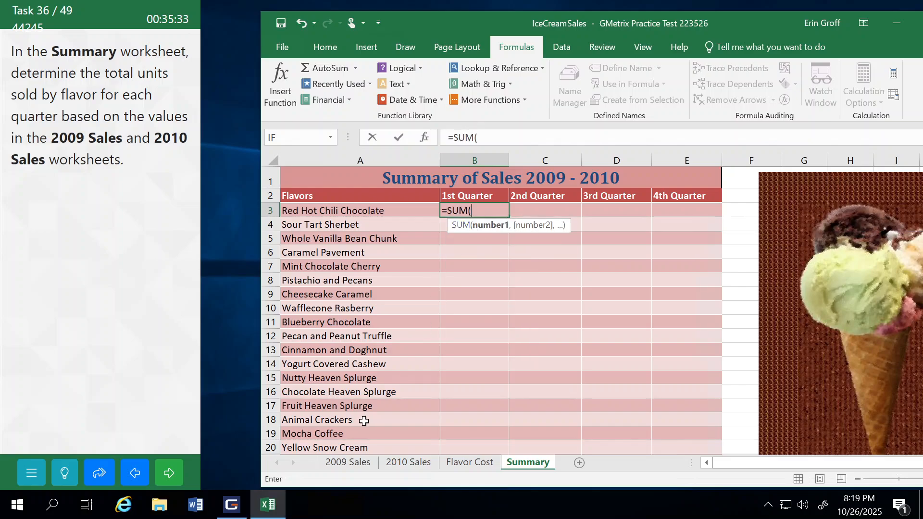
pyautogui.click(336, 464)
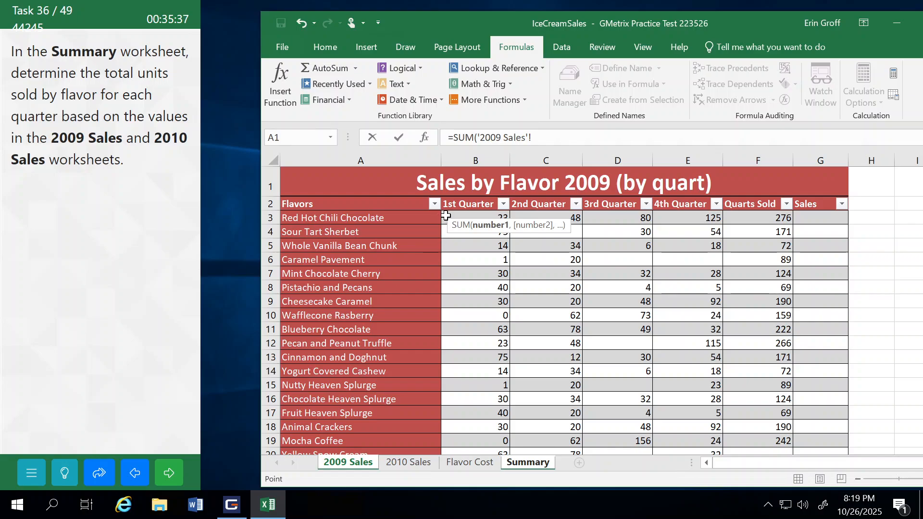
pyautogui.click(446, 216)
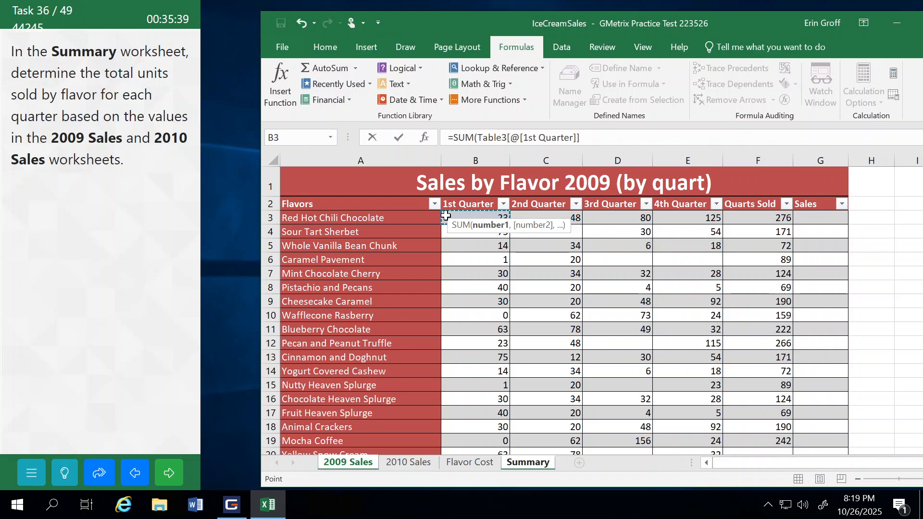
pyautogui.click(410, 463)
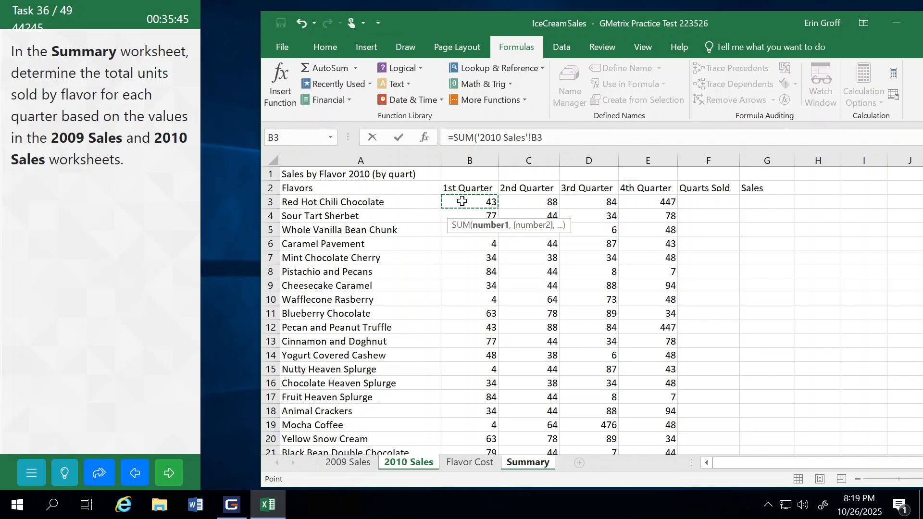
pyautogui.press('Return')
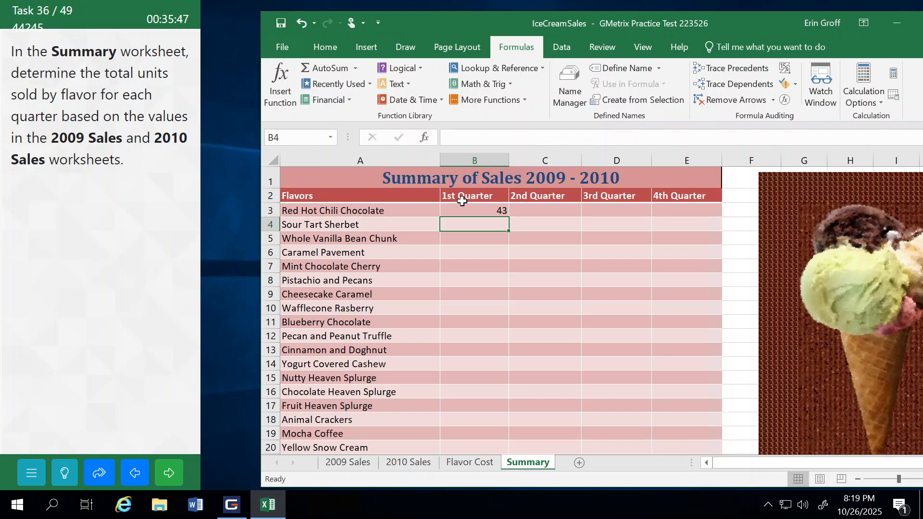
# Step: Check the 2009 Sales and 2010 Sales worksheets, and clear the existing SUM formula from Summary cell B3
pyautogui.click(361, 462)
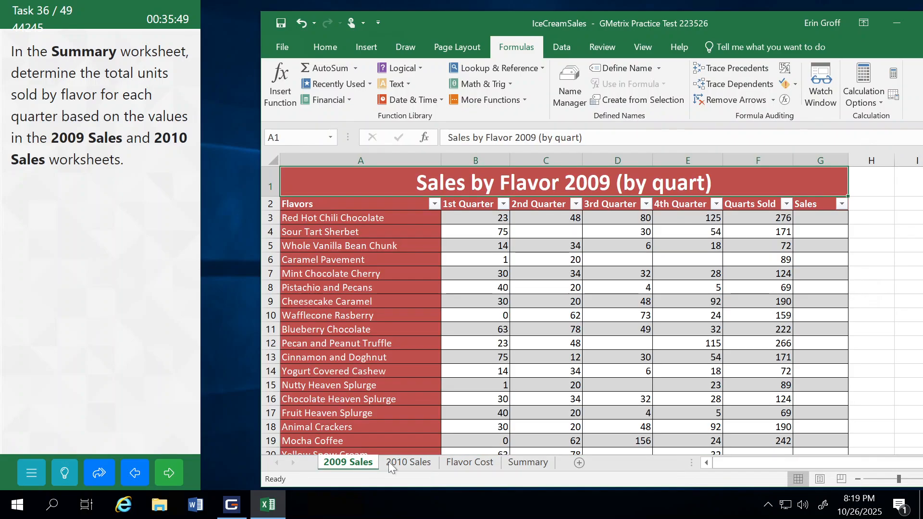
pyautogui.click(393, 465)
pyautogui.click(362, 462)
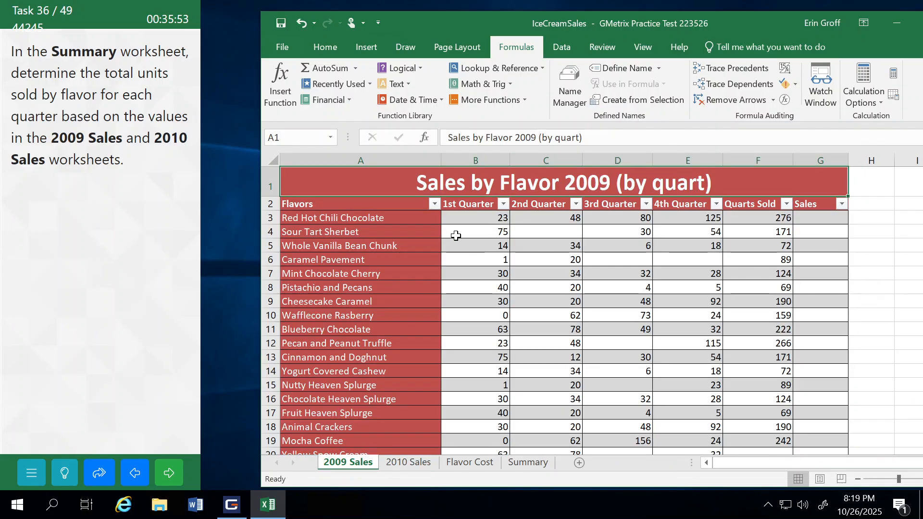
pyautogui.click(522, 464)
pyautogui.click(466, 209)
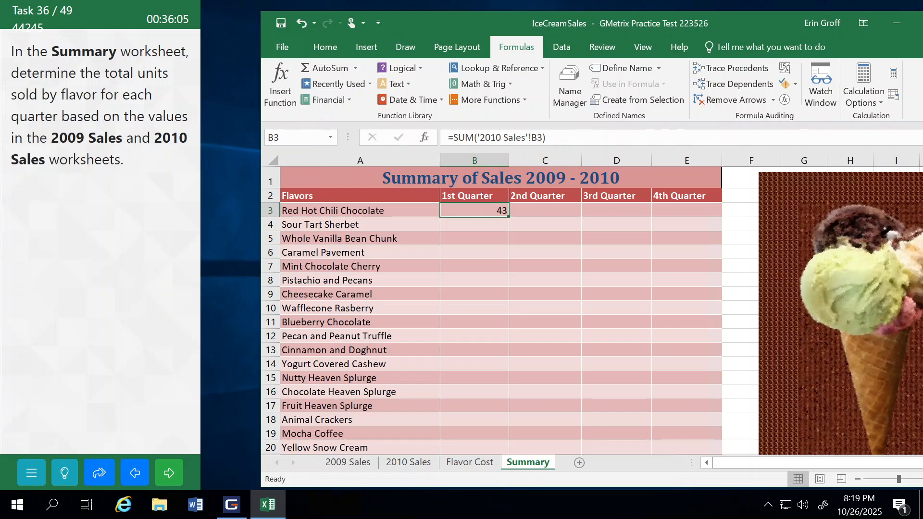
pyautogui.press('F2')
pyautogui.press('BackSpace')
pyautogui.press('BackSpace')
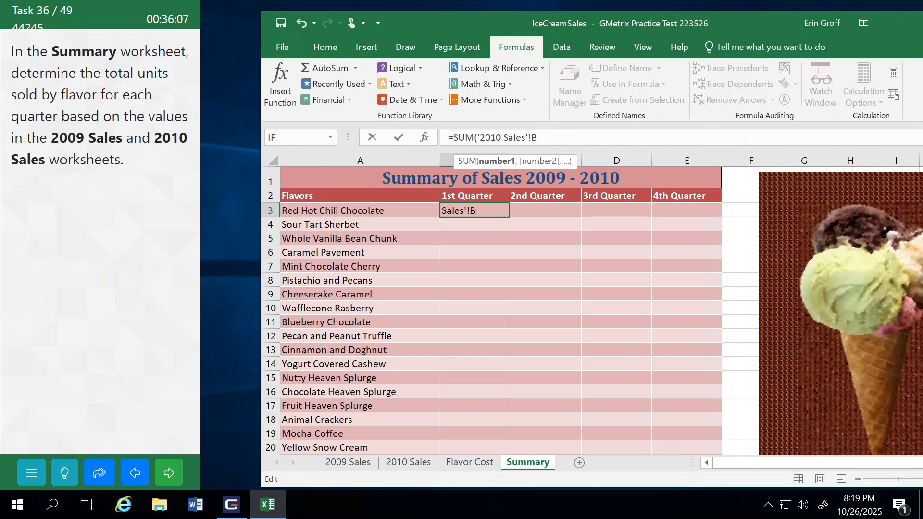
pyautogui.press('BackSpace')
pyautogui.press('BackSpace')
pyautogui.press('BackSpace')
pyautogui.press('BackSpace')
pyautogui.press('BackSpace')
pyautogui.press('BackSpace')
pyautogui.press('BackSpace')
pyautogui.press('BackSpace')
pyautogui.press('BackSpace')
pyautogui.press('BackSpace')
pyautogui.press('BackSpace')
pyautogui.press('BackSpace')
pyautogui.press('BackSpace')
pyautogui.press('BackSpace')
pyautogui.press('BackSpace')
pyautogui.press('BackSpace')
pyautogui.press('BackSpace')
pyautogui.press('BackSpace')
pyautogui.press('BackSpace')
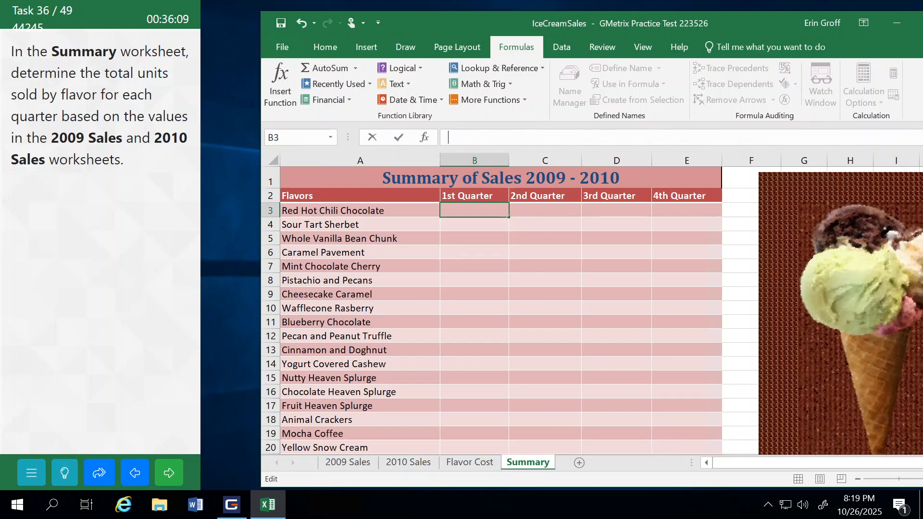
# Step: Enter a SUM formula in Summary cell B3 that adds cell B3 of 2009 Sales and cell B3 of 2010 Sales
pyautogui.write('=sum')
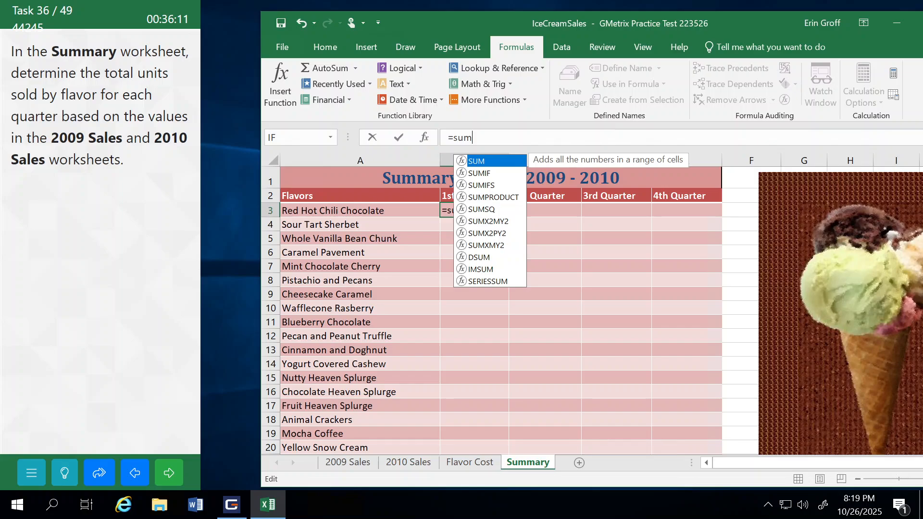
pyautogui.press('Tab')
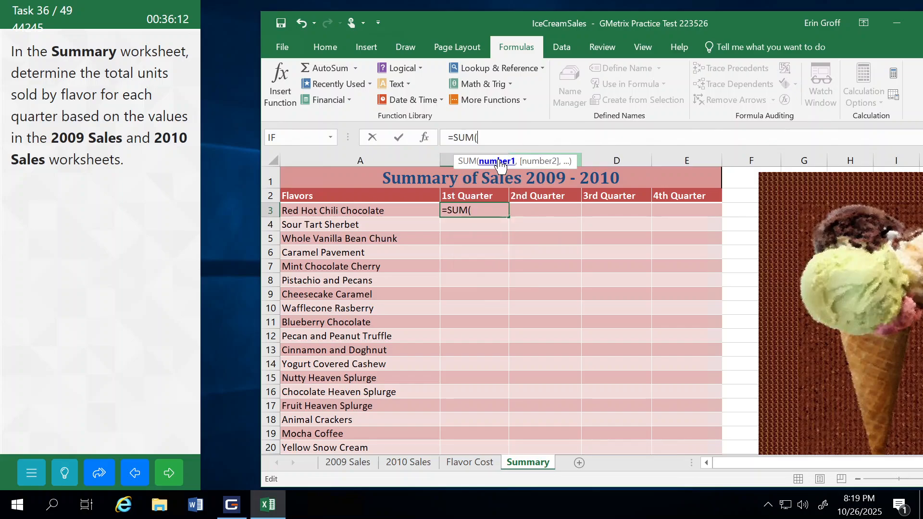
pyautogui.click(339, 463)
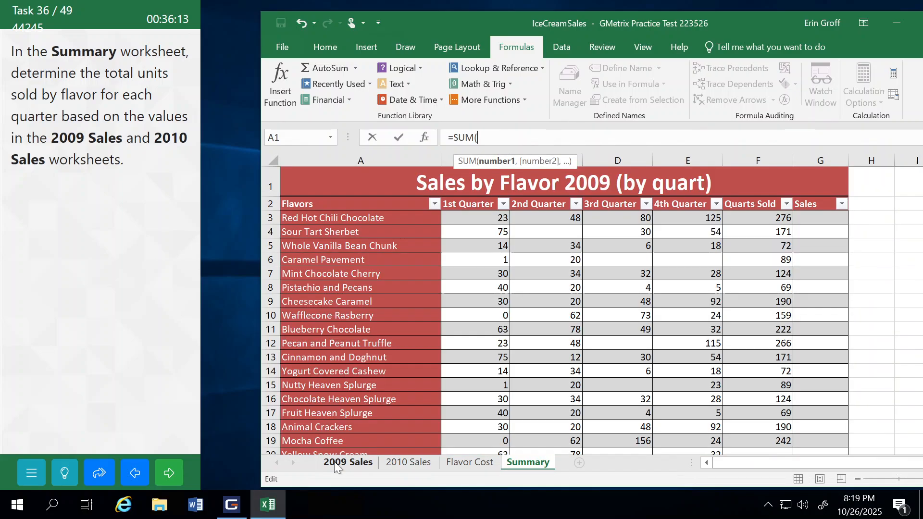
pyautogui.click(476, 217)
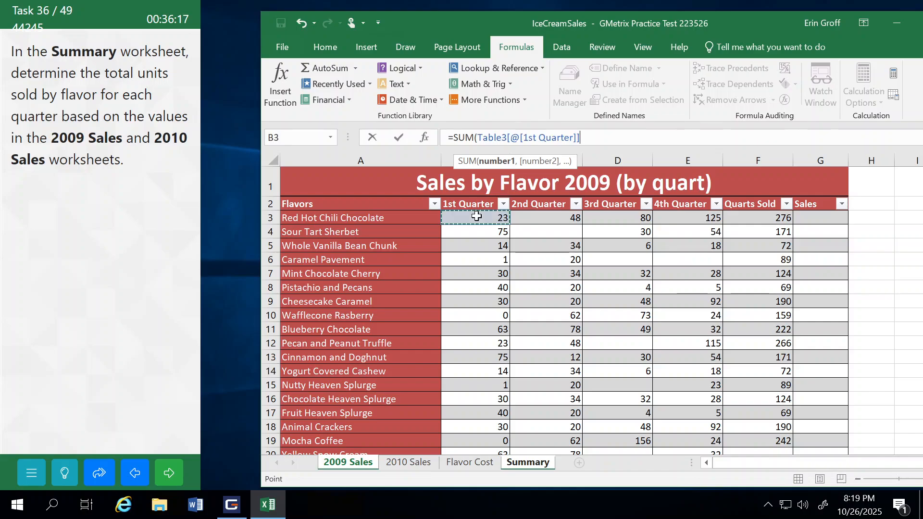
pyautogui.write(',')
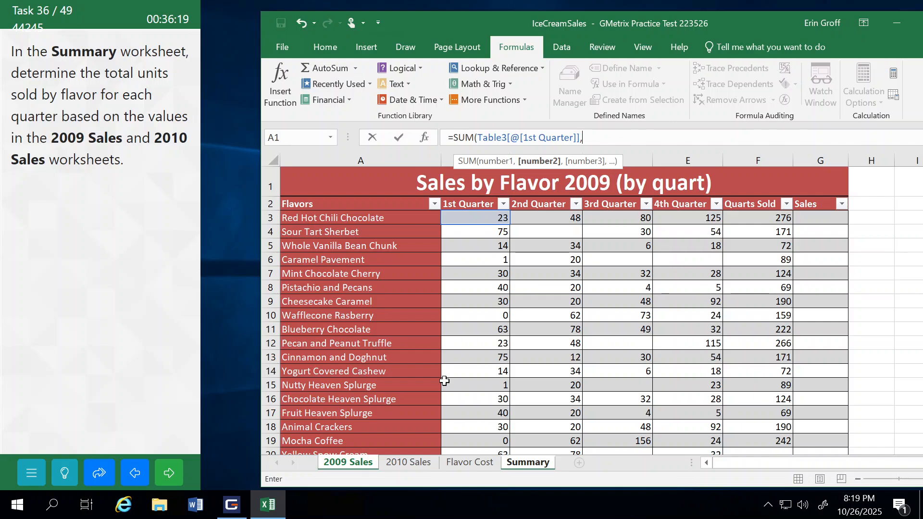
pyautogui.click(402, 469)
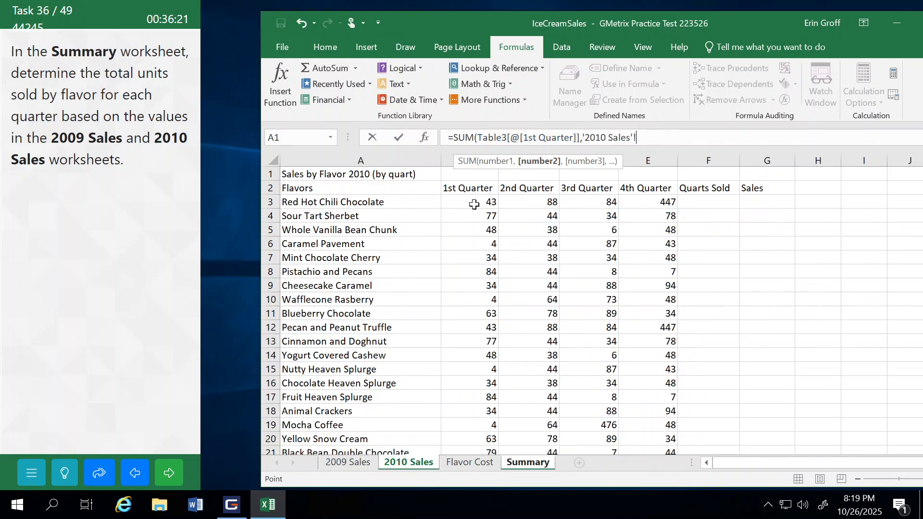
pyautogui.click(474, 205)
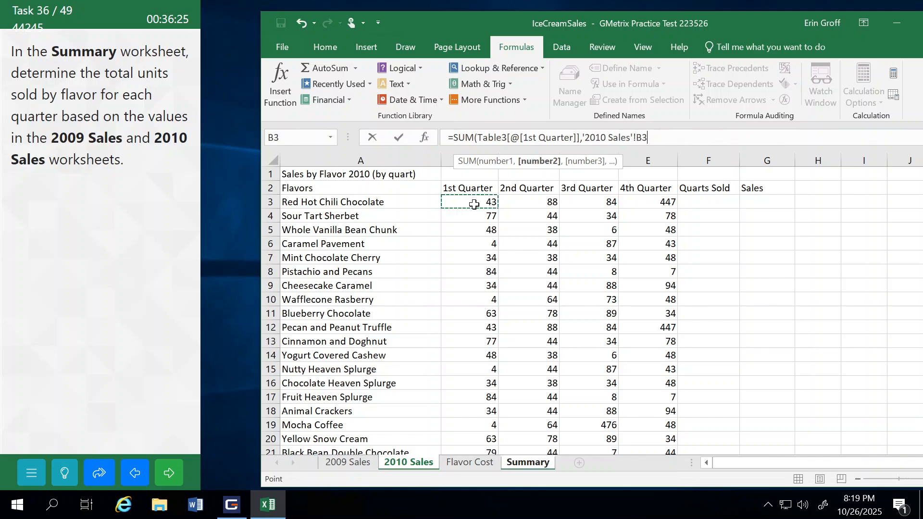
pyautogui.press('Return')
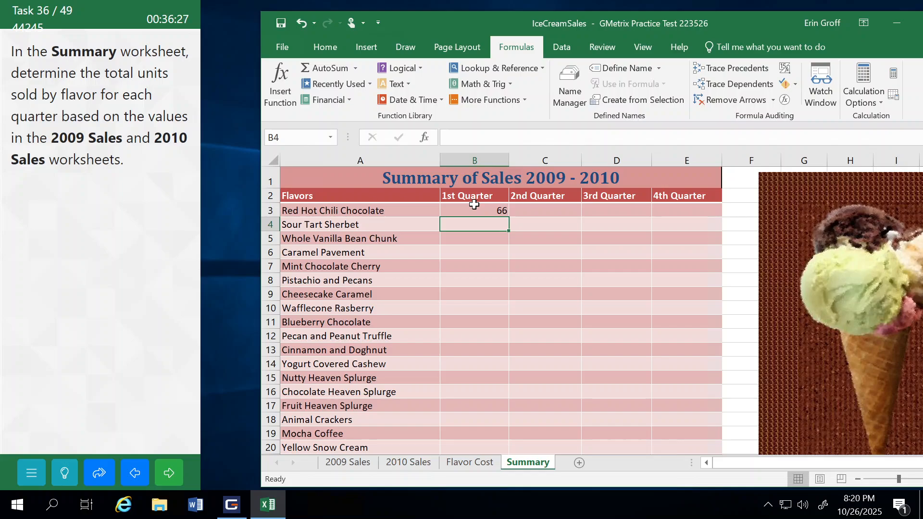
# Step: Fill the B3 formula through range B3:E25 in the Summary worksheet, then submit the task and continue
pyautogui.click(474, 204)
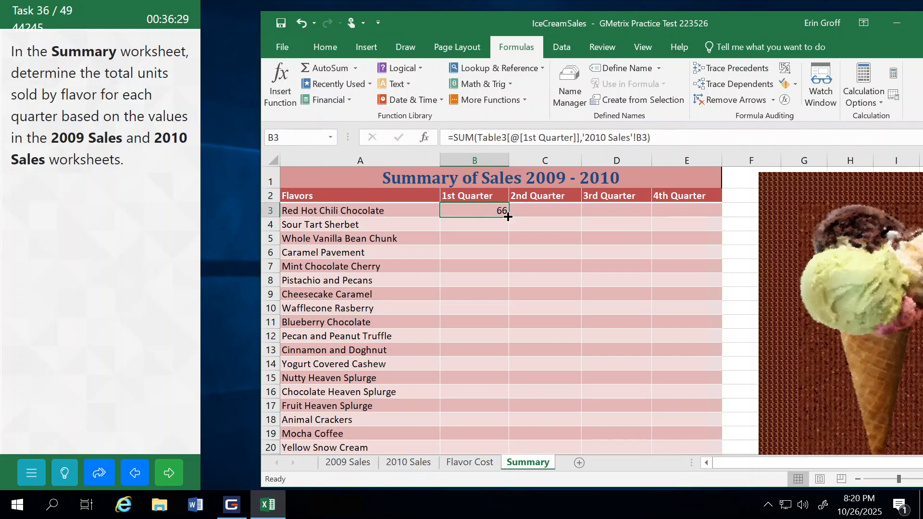
pyautogui.moveTo(508, 217); pyautogui.dragTo(694, 429)
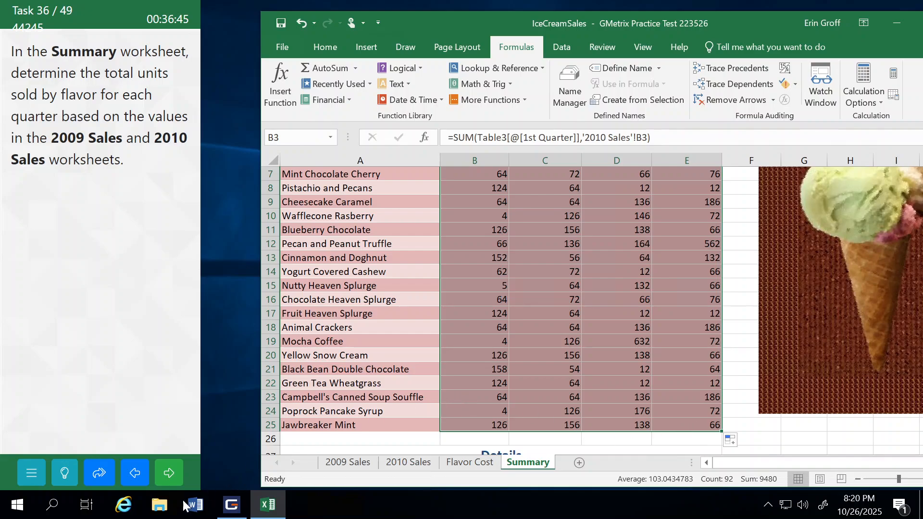
pyautogui.click(168, 473)
pyautogui.click(146, 293)
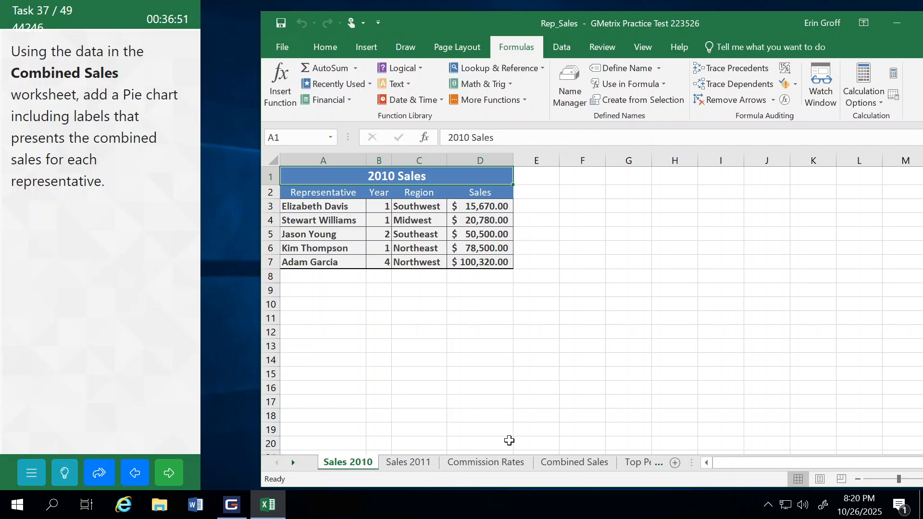
# Step: Insert a 2-D Pie chart in the Combined Sales worksheet from the Representative range A2:A7 and the Sales range E2:E7
pyautogui.click(572, 463)
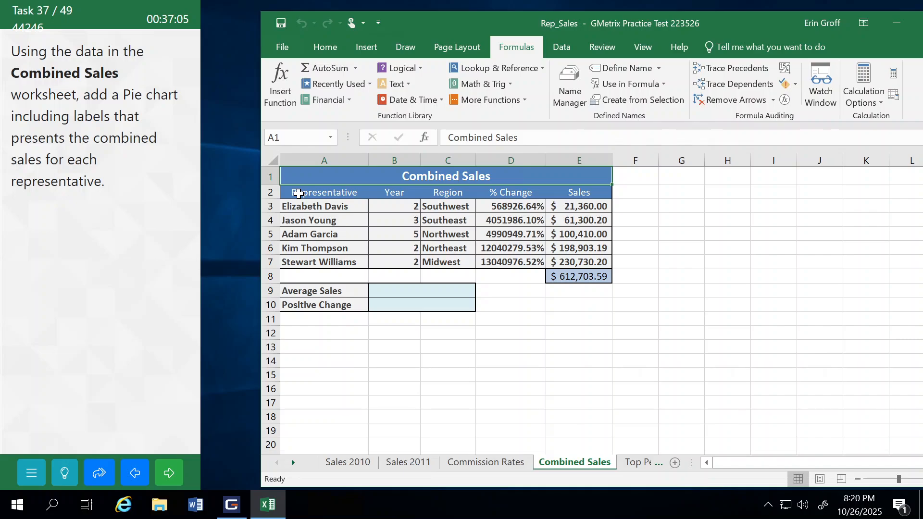
pyautogui.moveTo(298, 194); pyautogui.dragTo(309, 262)
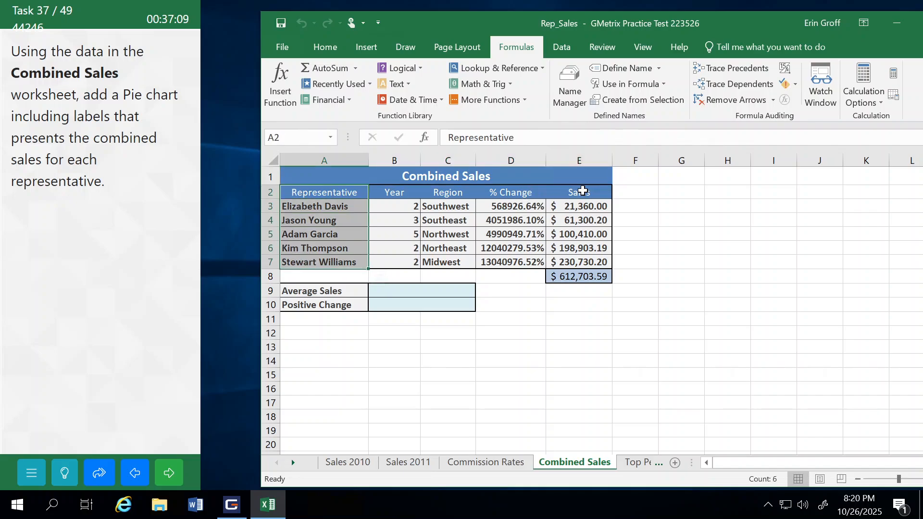
pyautogui.moveTo(583, 191); pyautogui.dragTo(583, 263)
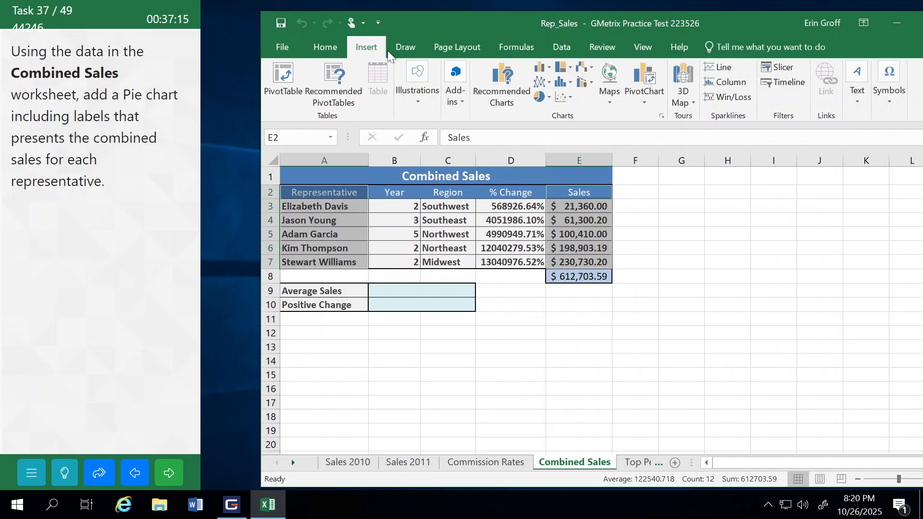
pyautogui.click(541, 97)
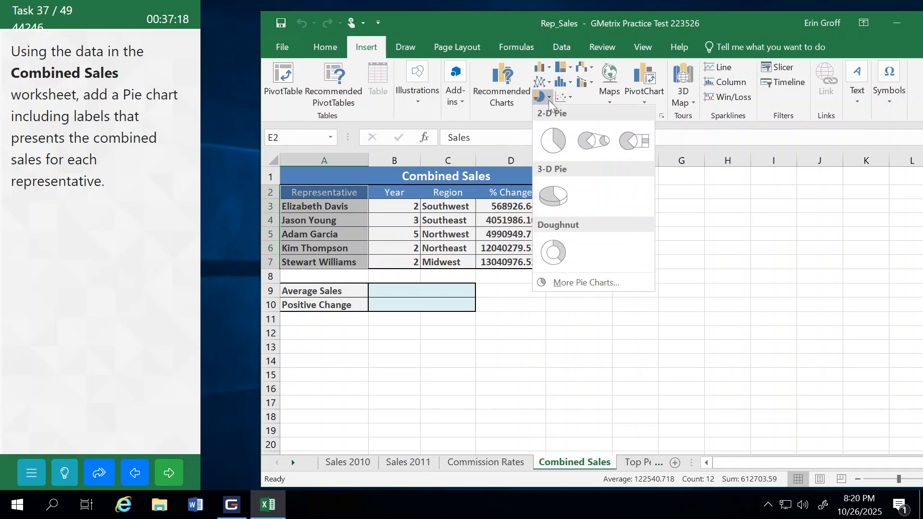
pyautogui.click(554, 142)
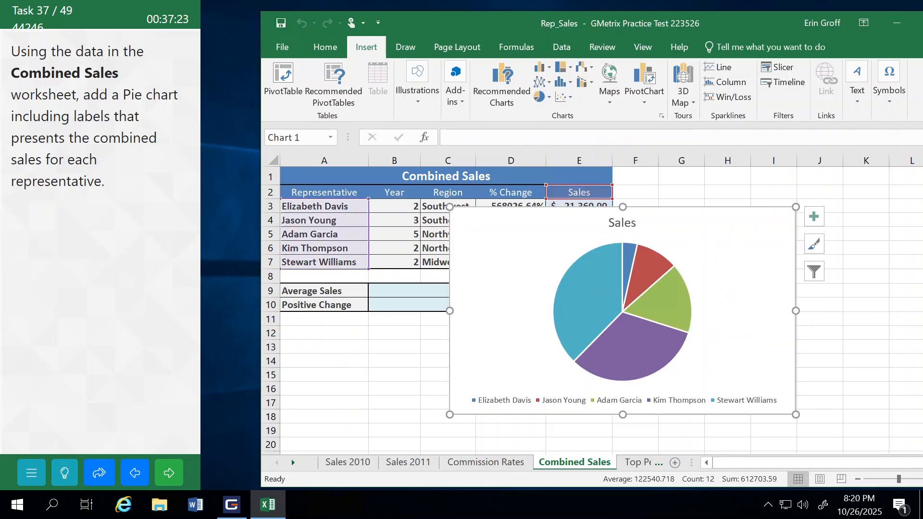
# Step: Move the pie chart below the Combined Sales data, starting around row 11, then submit the task and continue
pyautogui.moveTo(695, 211); pyautogui.dragTo(498, 326)
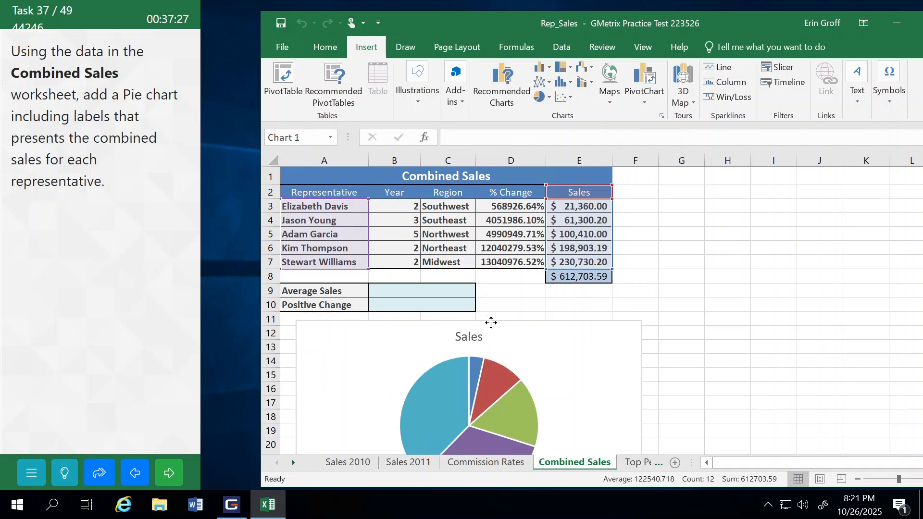
pyautogui.click(183, 468)
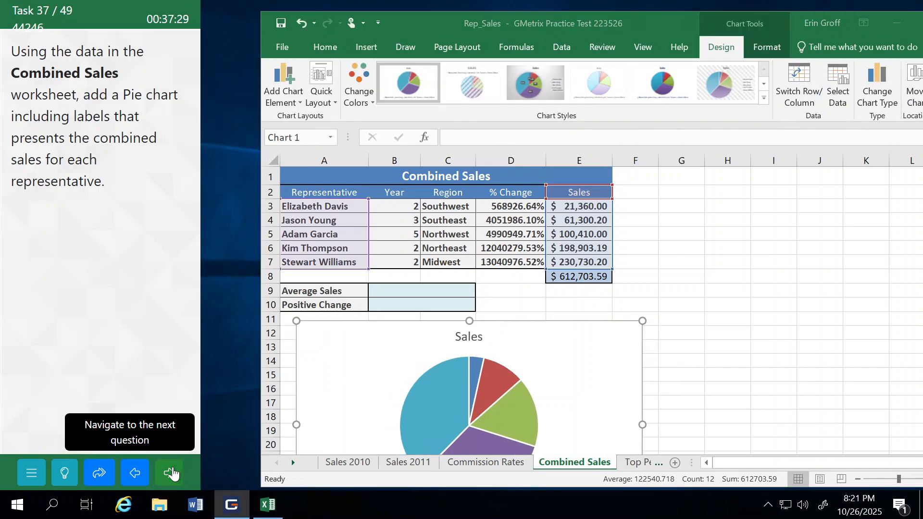
pyautogui.click(131, 309)
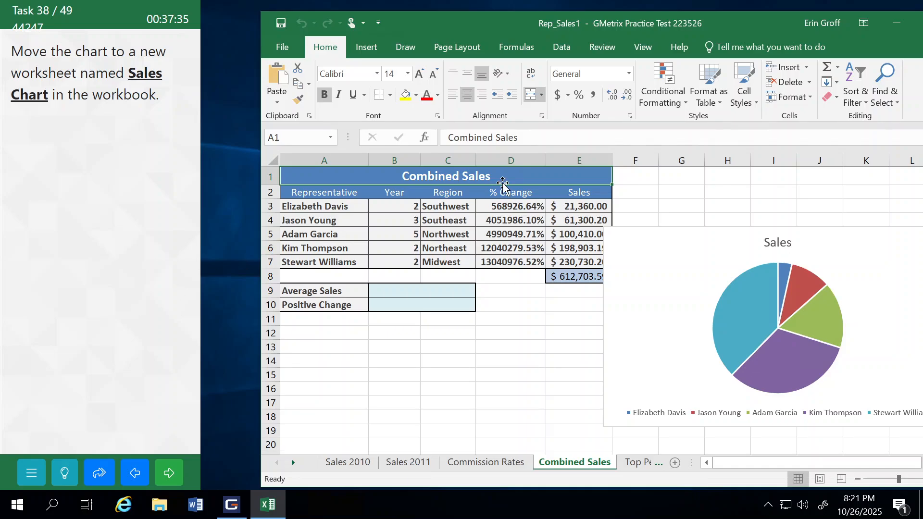
# Step: Move the Combined Sales pie chart to a new sheet named Sales Chart, then submit the task and continue
pyautogui.click(648, 230)
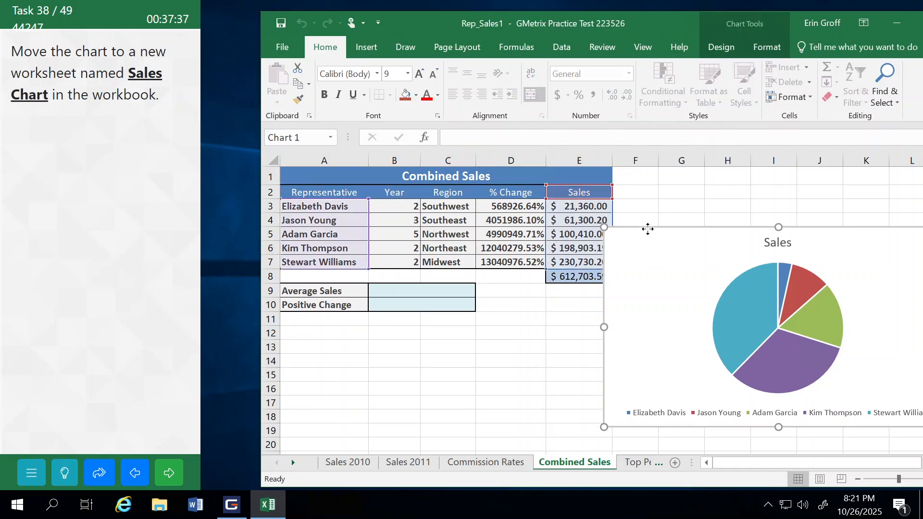
pyautogui.rightClick(648, 231)
pyautogui.click(688, 337)
pyautogui.click(582, 309)
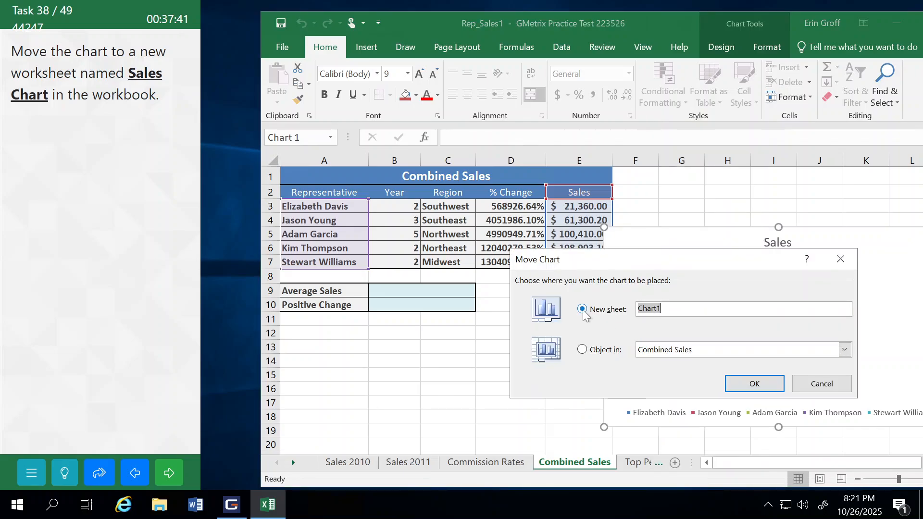
pyautogui.write('Sales Chart')
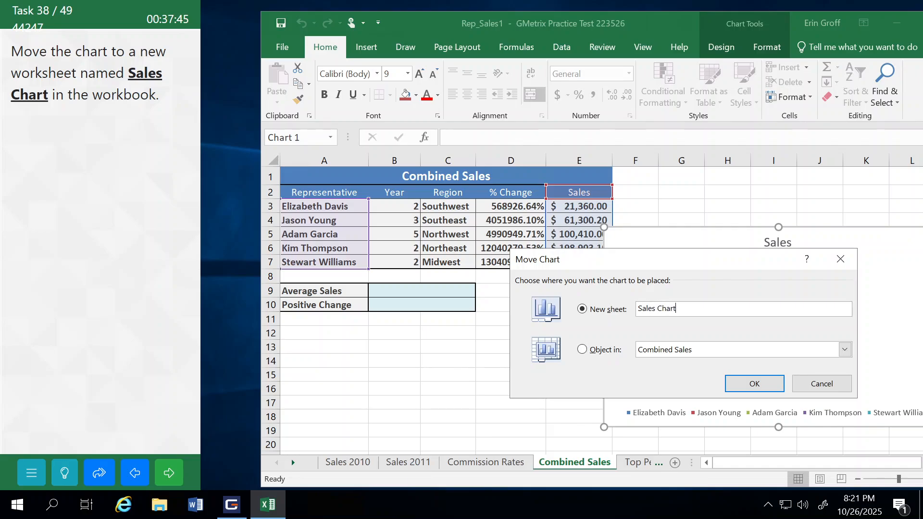
pyautogui.click(753, 383)
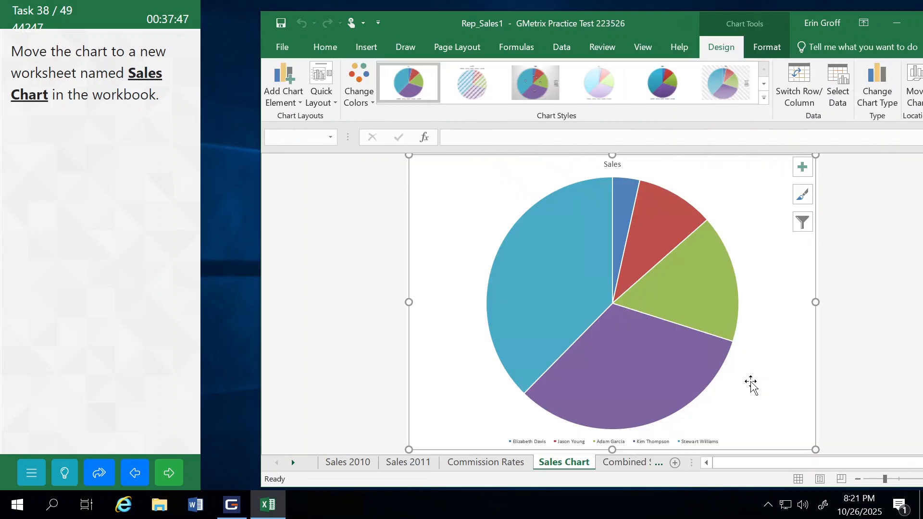
pyautogui.click(168, 477)
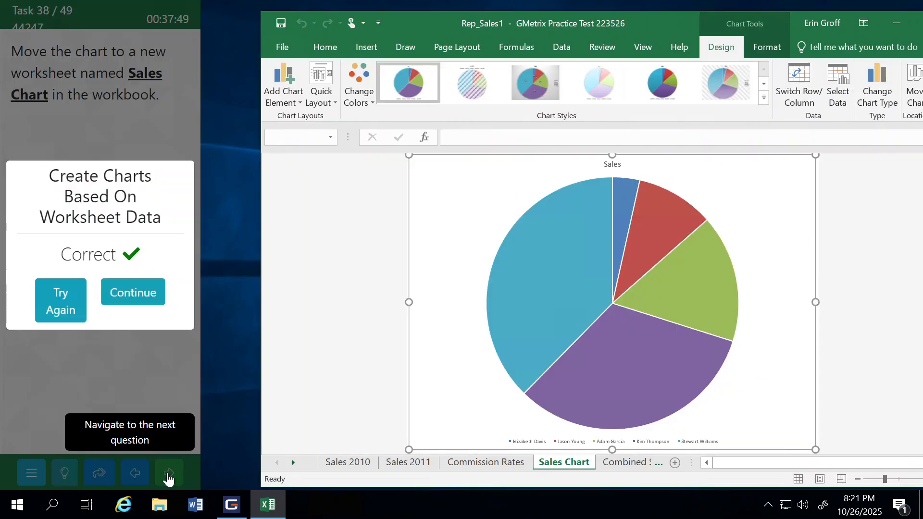
pyautogui.click(145, 301)
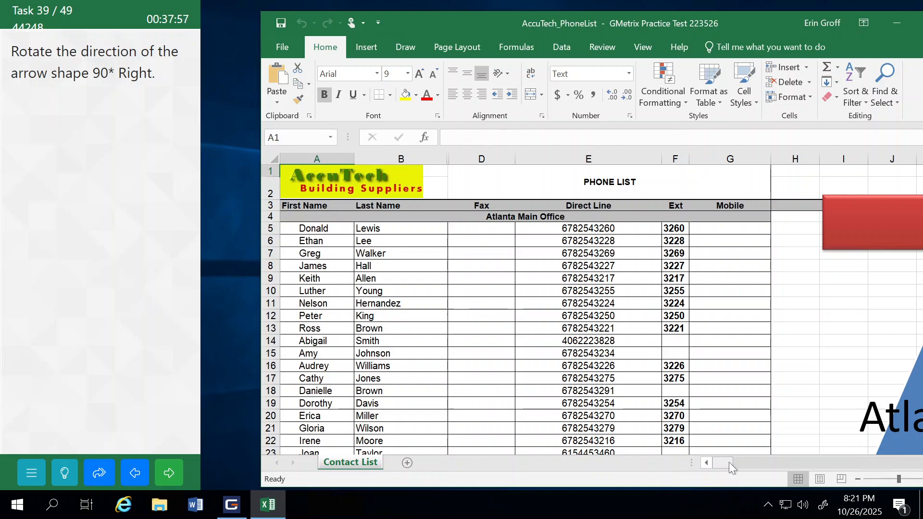
# Step: Rotate the red arrow shape in the Contact List worksheet right by 90°
pyautogui.moveTo(729, 462)
pyautogui.mouseDown()
pyautogui.moveTo(745, 462)
pyautogui.moveTo(736, 460)
pyautogui.mouseUp()
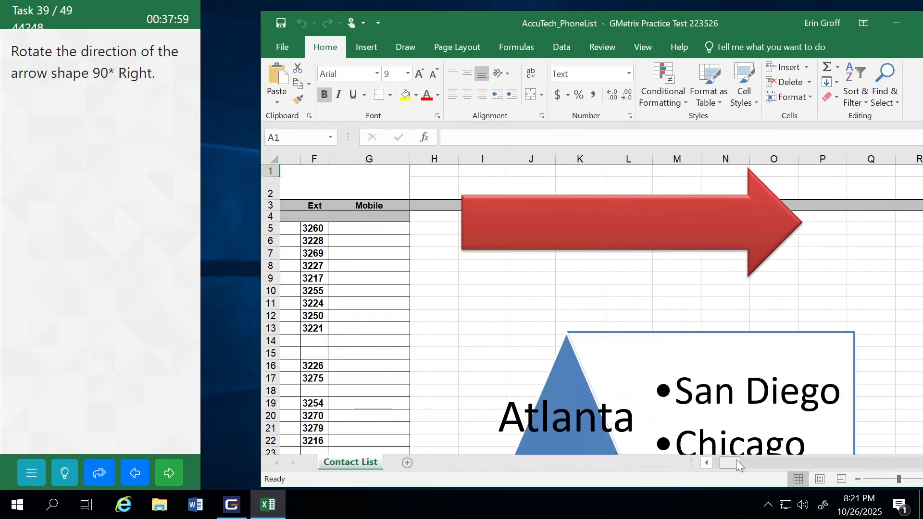
pyautogui.click(632, 249)
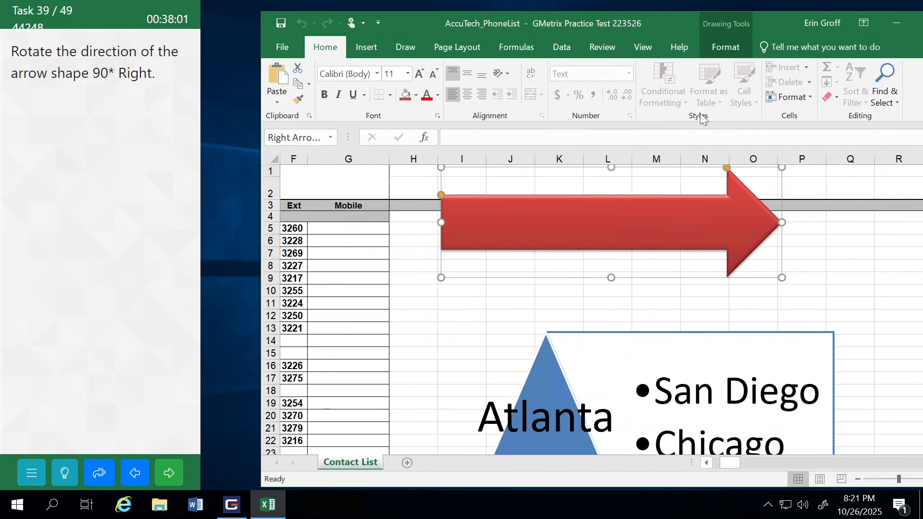
pyautogui.click(729, 49)
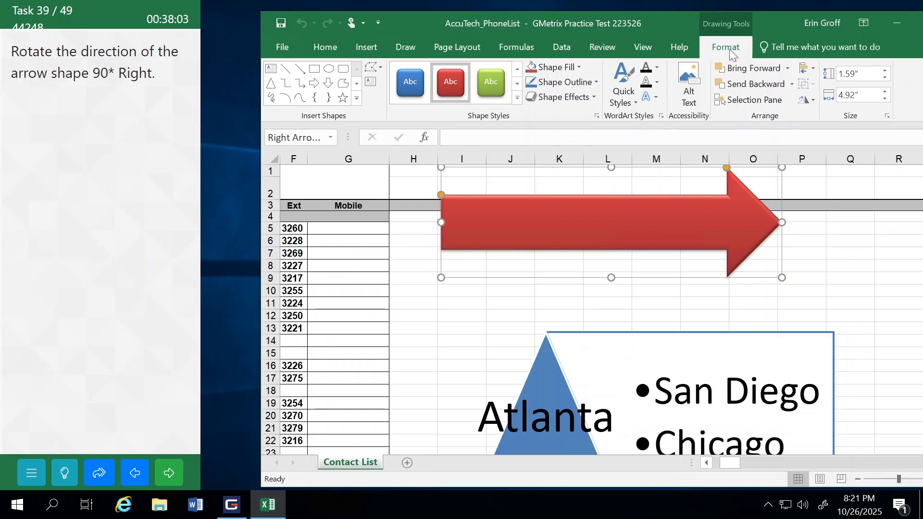
pyautogui.click(812, 101)
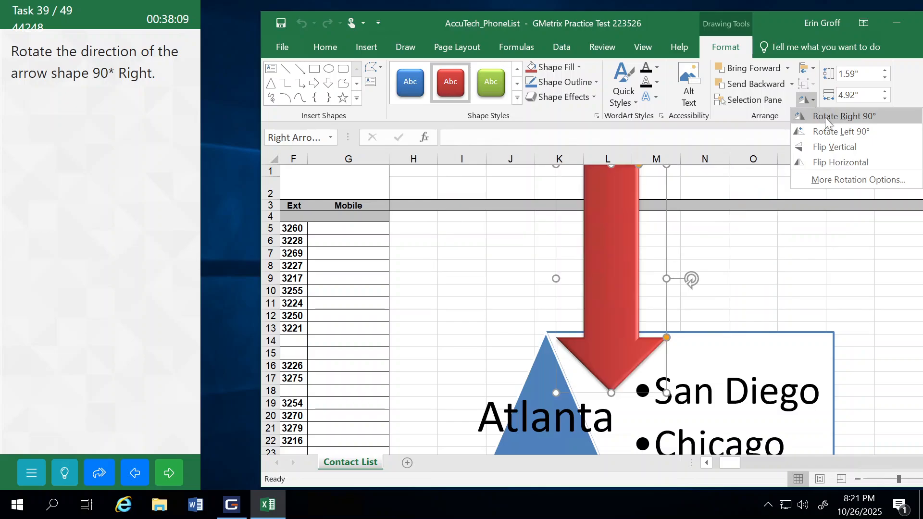
pyautogui.click(825, 117)
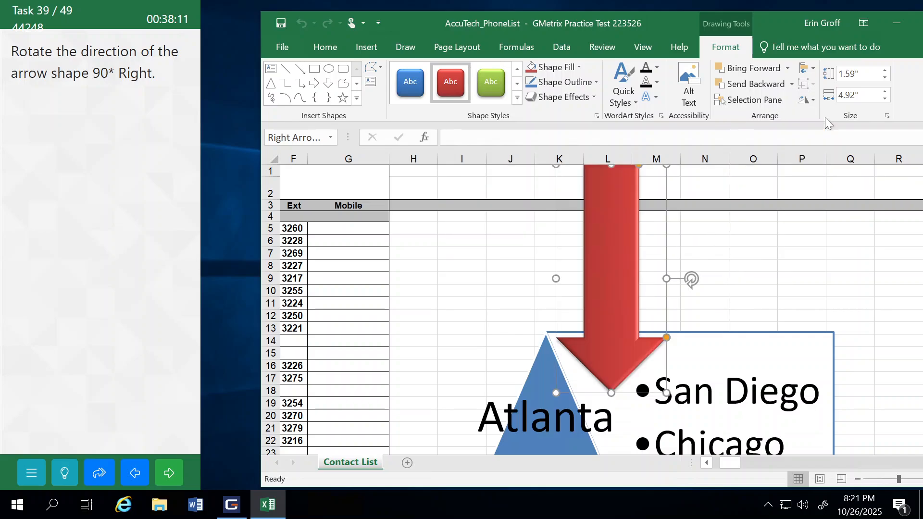
# Step: Submit the arrow rotation task and continue to the next task
pyautogui.click(170, 474)
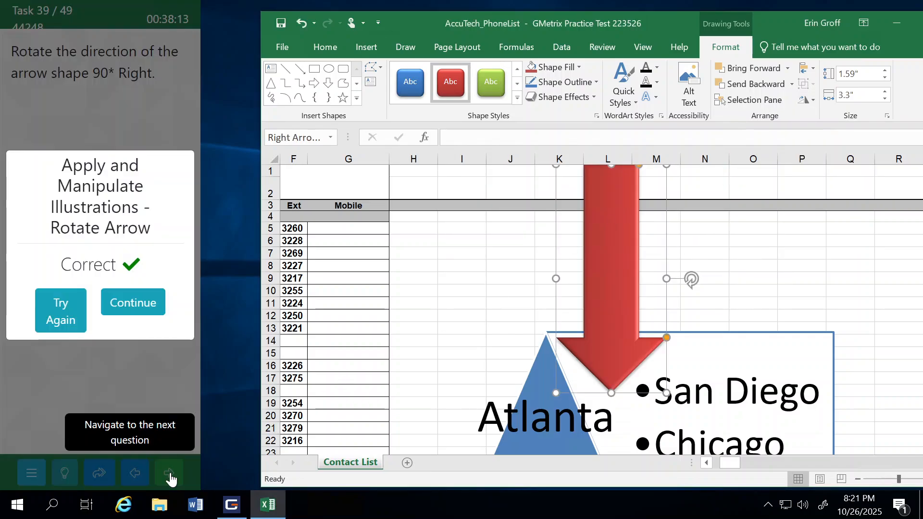
pyautogui.click(147, 300)
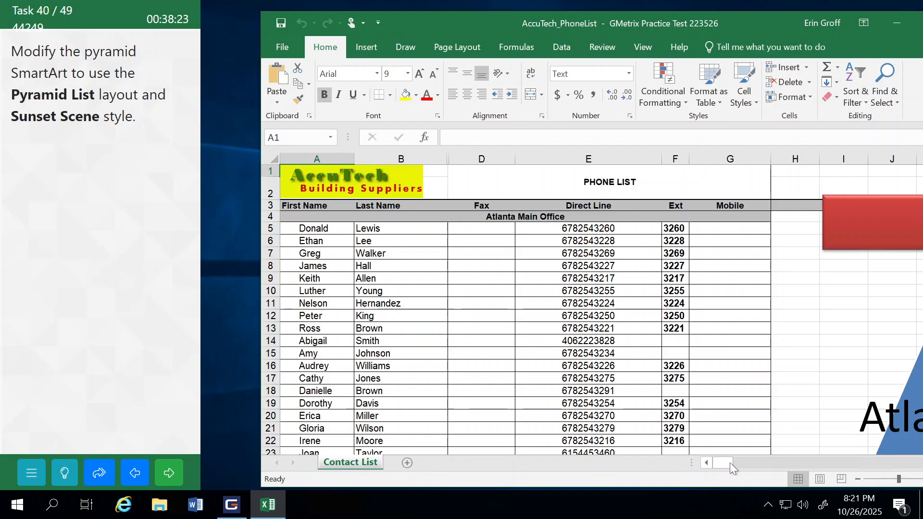
# Step: Change the pyramid SmartArt in the Contact List worksheet to the Pyramid List layout
pyautogui.moveTo(729, 463); pyautogui.dragTo(739, 463)
pyautogui.scroll(-2, 792, 291)
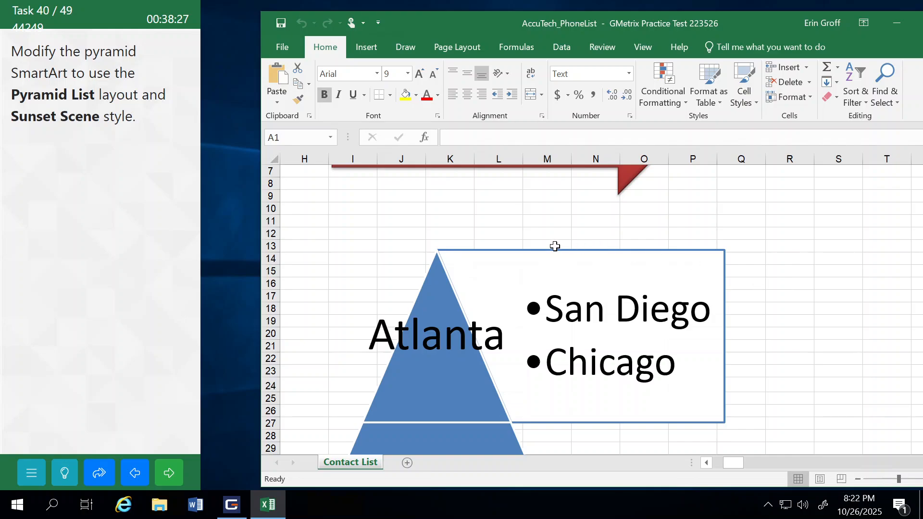
pyautogui.click(552, 245)
pyautogui.click(475, 259)
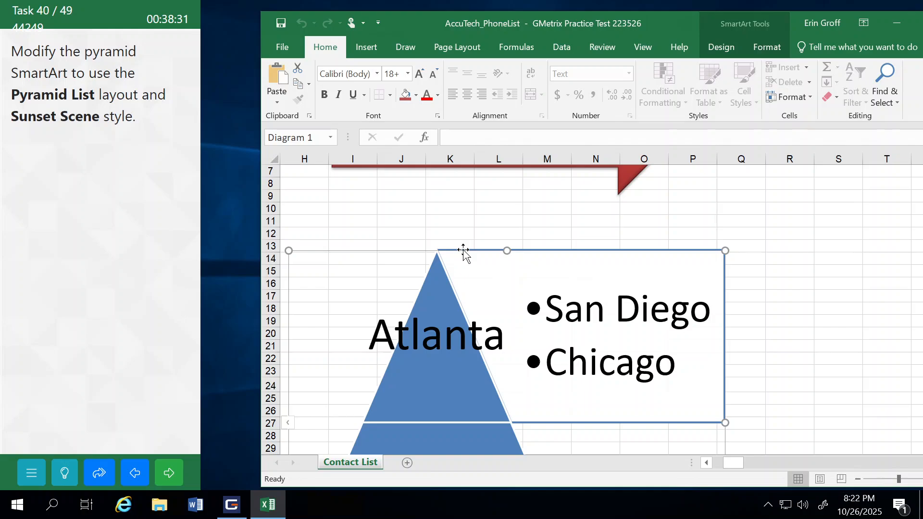
pyautogui.scroll(-3, 796, 401)
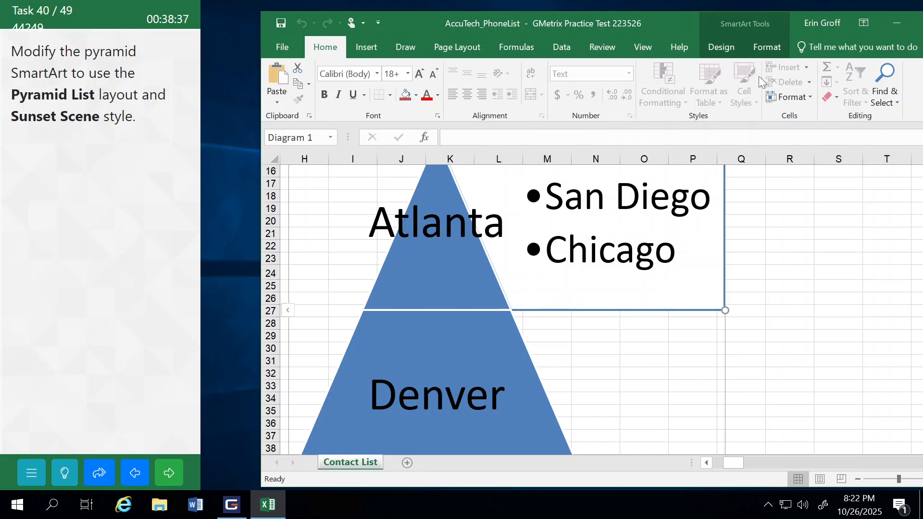
pyautogui.click(732, 46)
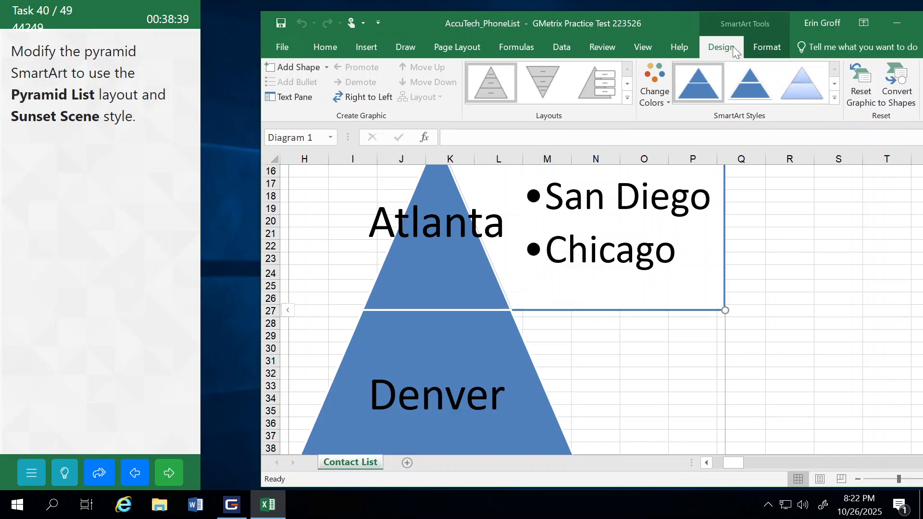
pyautogui.click(628, 97)
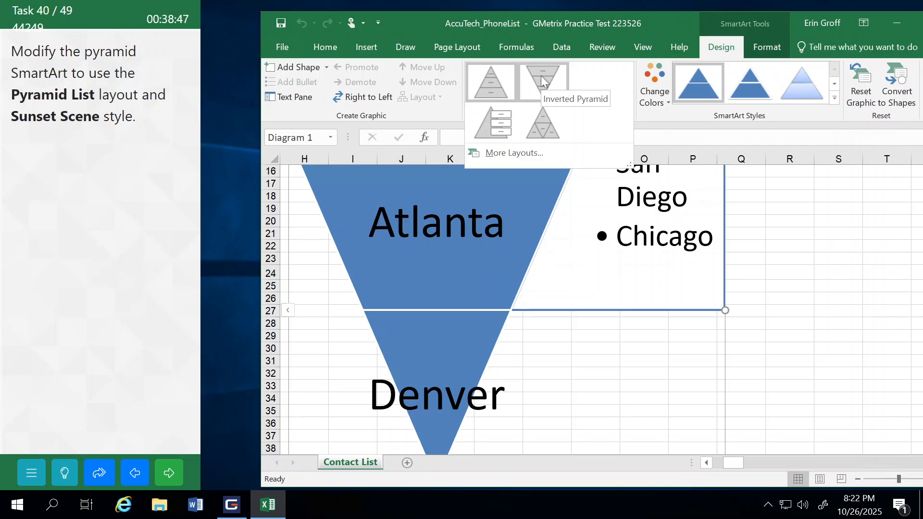
pyautogui.click(503, 116)
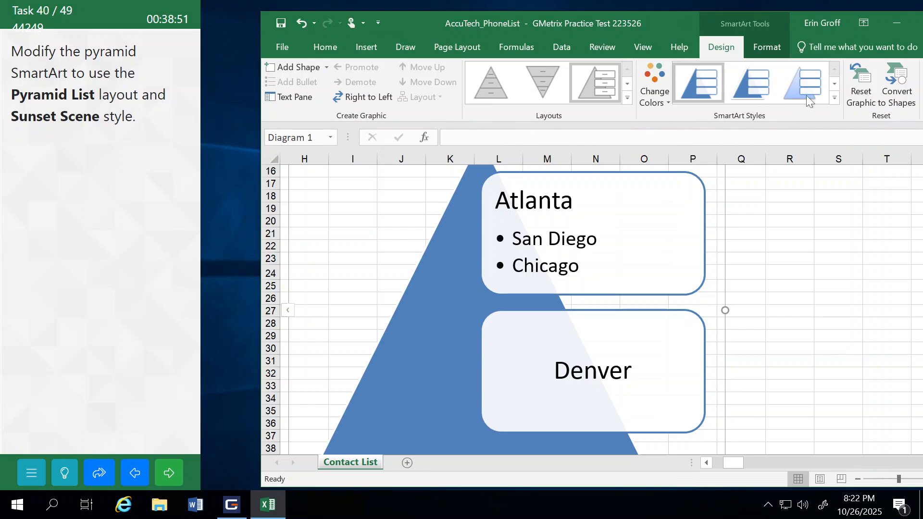
# Step: Apply the 3-D Sunset Scene style to the pyramid SmartArt, then submit the task and continue
pyautogui.click(834, 99)
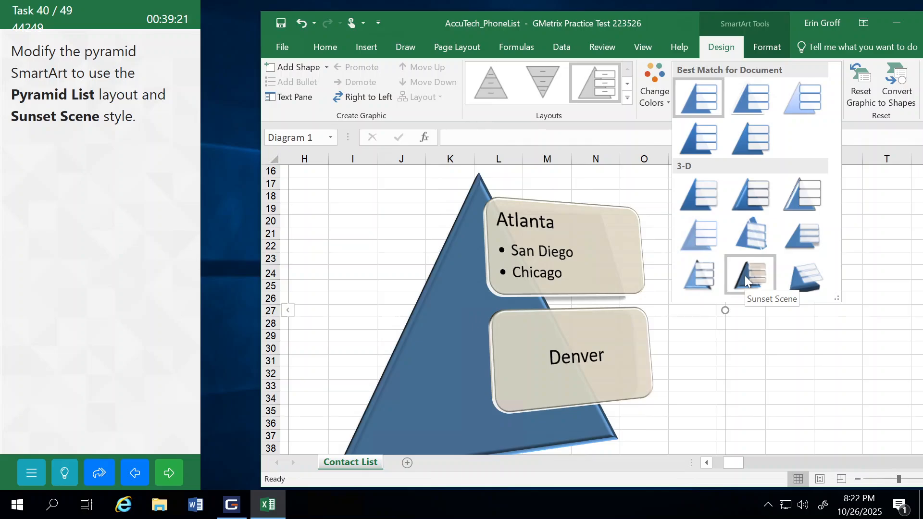
pyautogui.click(745, 275)
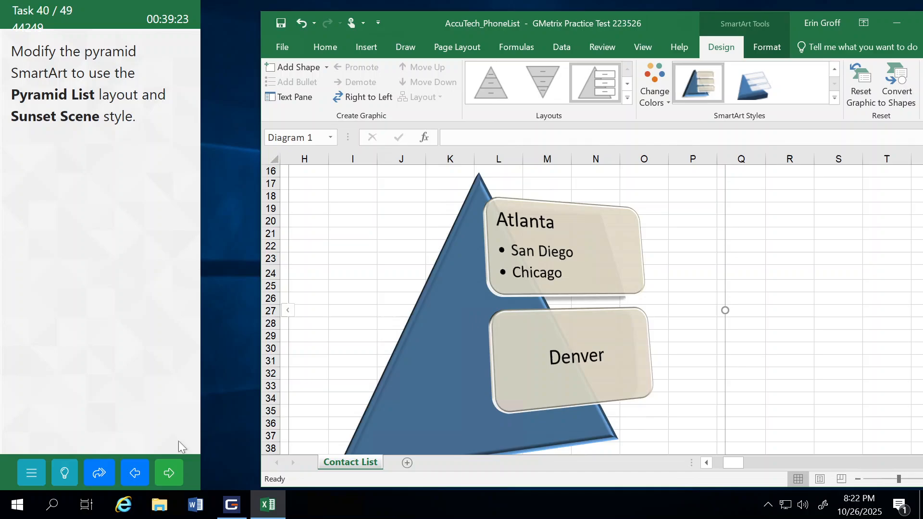
pyautogui.click(166, 473)
pyautogui.click(139, 298)
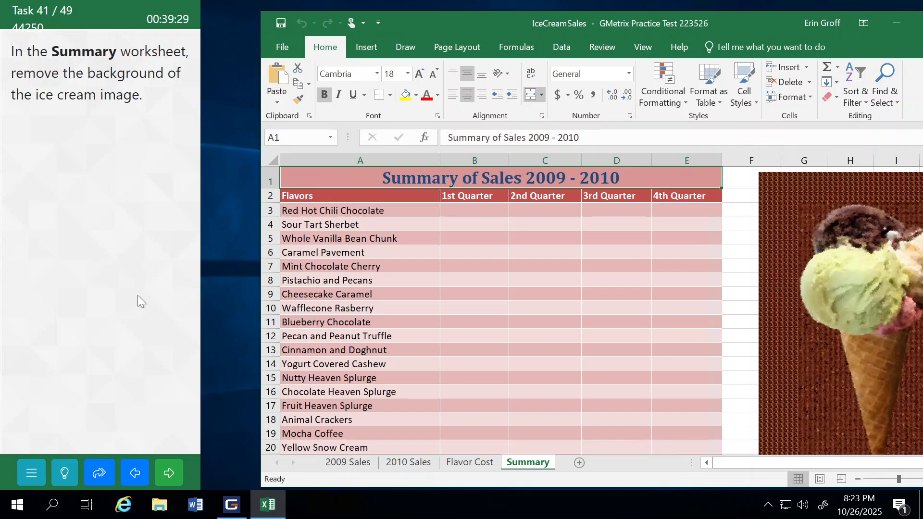
# Step: Remove the background of the ice cream image in the Summary worksheet, keep the changes, then submit the task and continue
pyautogui.click(821, 237)
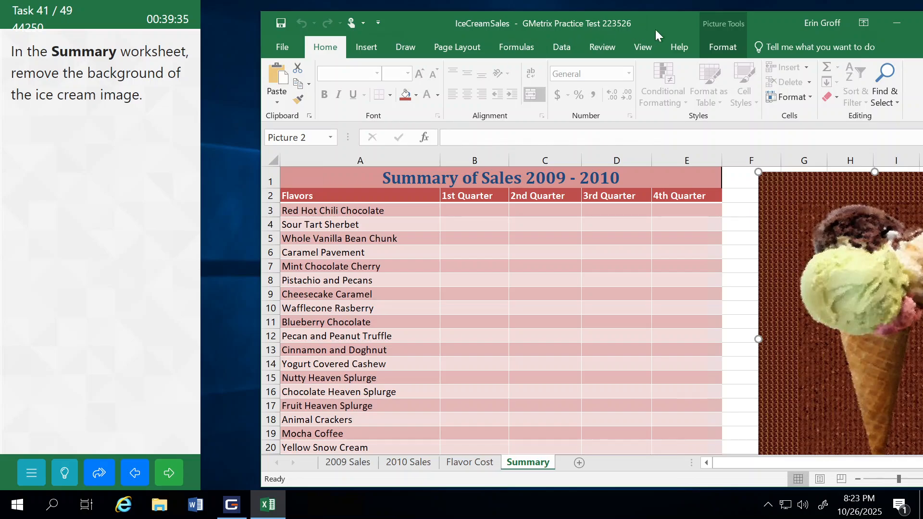
pyautogui.click(728, 48)
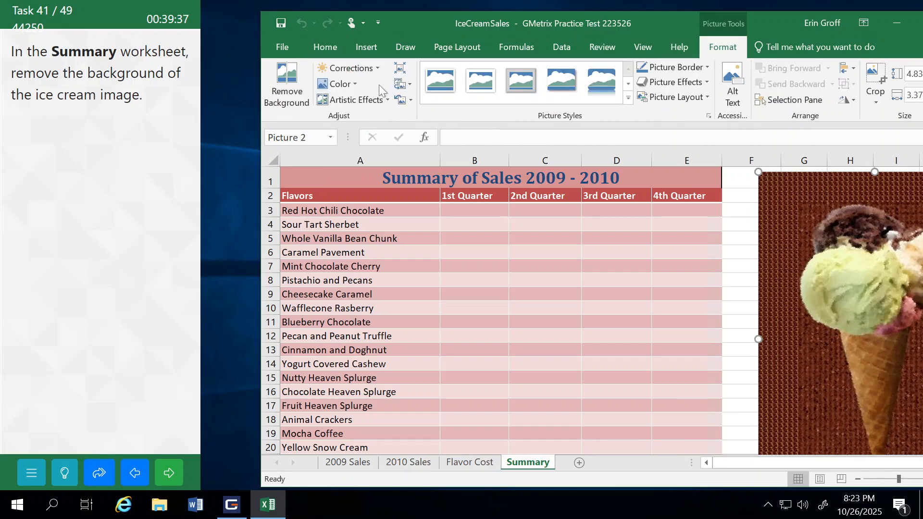
pyautogui.click(287, 86)
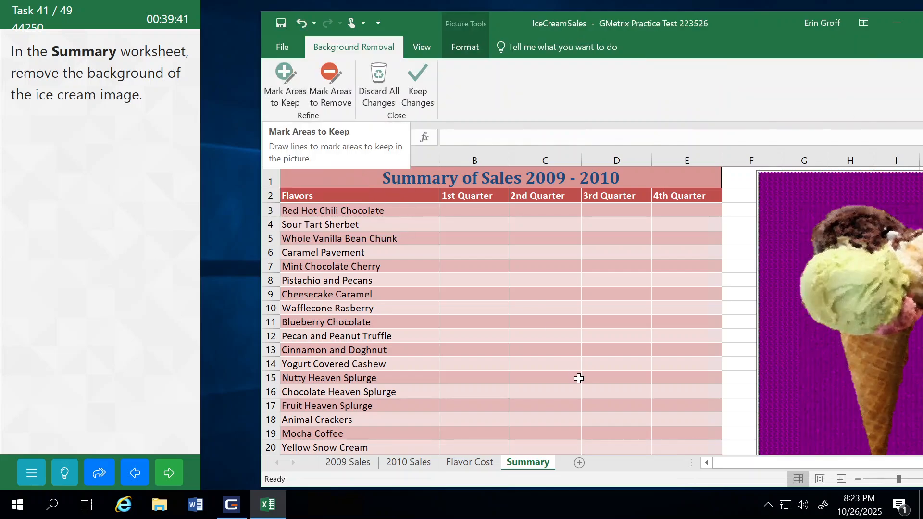
pyautogui.moveTo(757, 464); pyautogui.dragTo(797, 463)
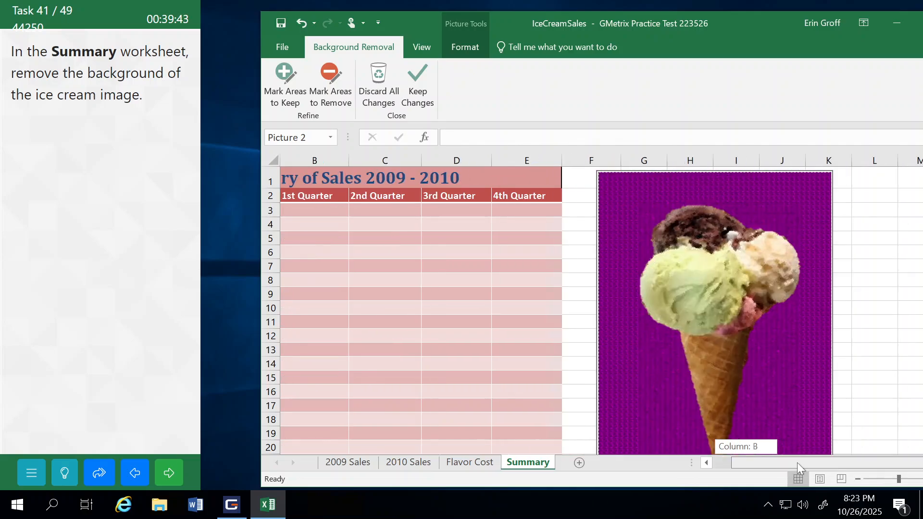
pyautogui.scroll(-2, 791, 276)
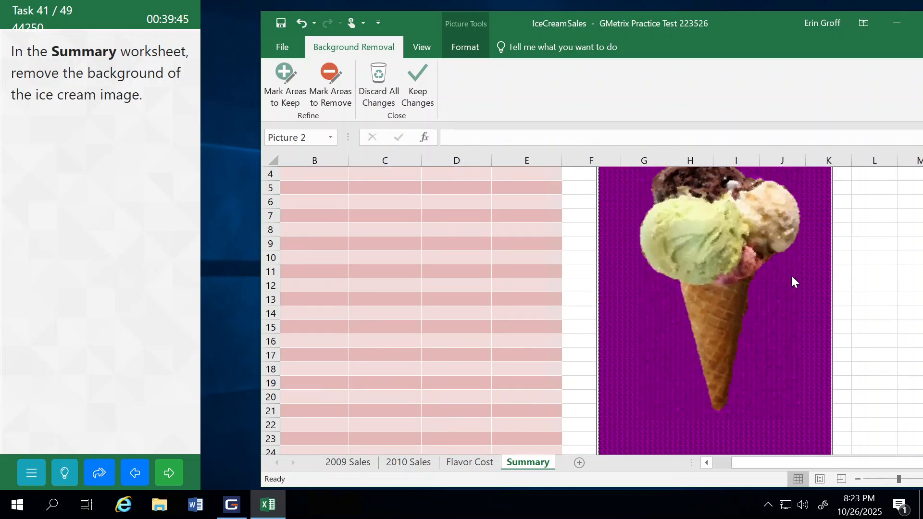
pyautogui.scroll(2, 791, 276)
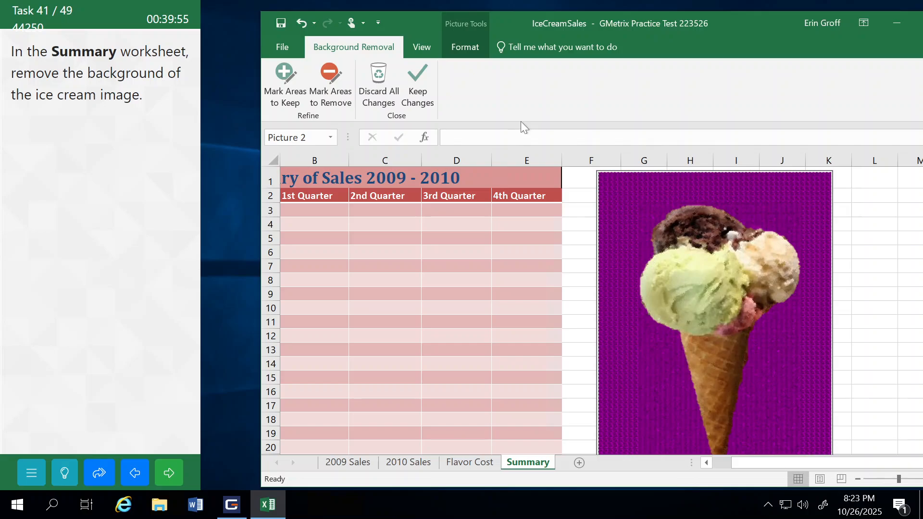
pyautogui.click(418, 82)
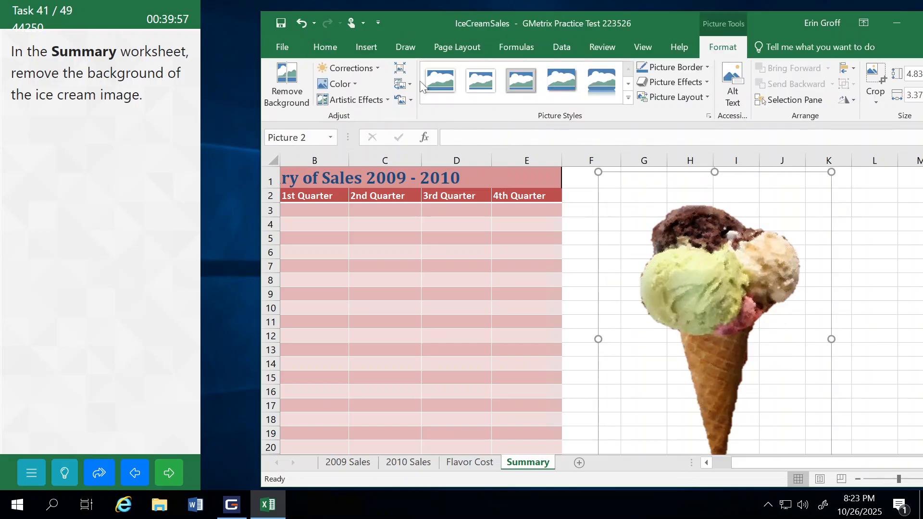
pyautogui.click(169, 473)
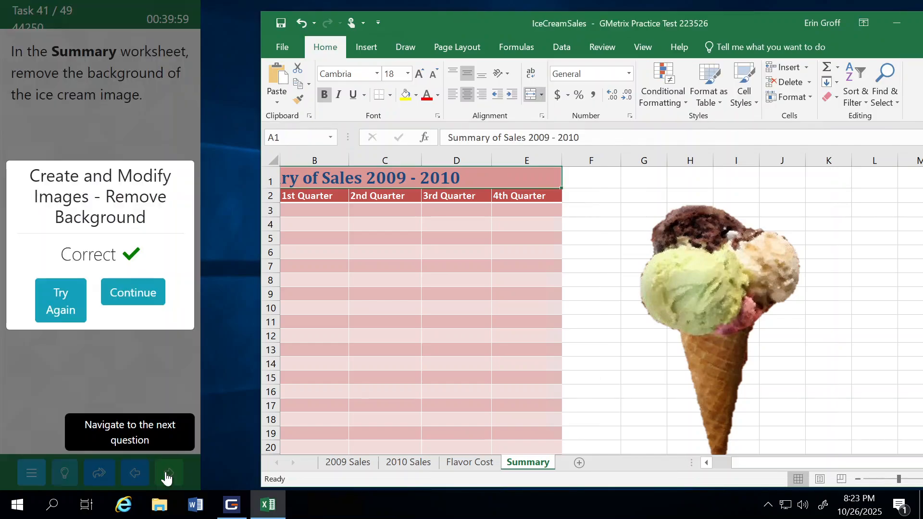
pyautogui.click(135, 301)
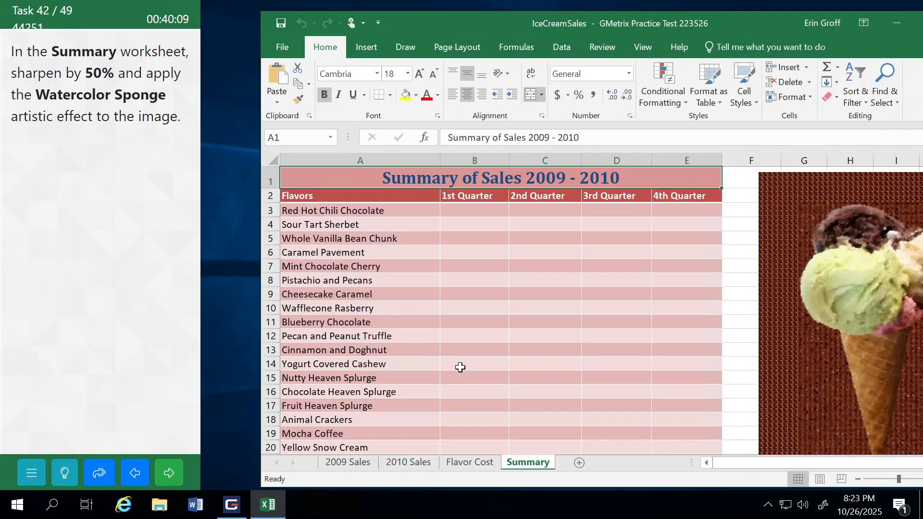
# Step: Apply the Sharpen: 50% correction to the ice cream image in the Summary worksheet
pyautogui.click(772, 314)
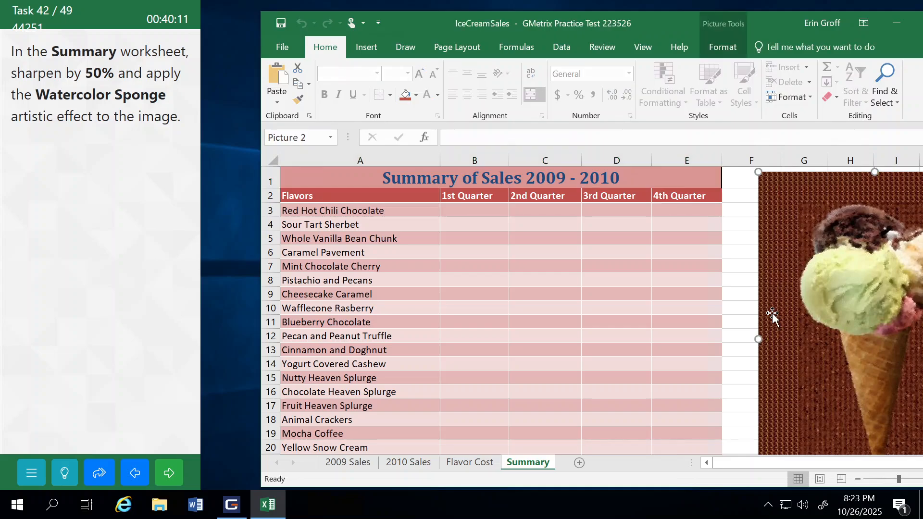
pyautogui.click(726, 52)
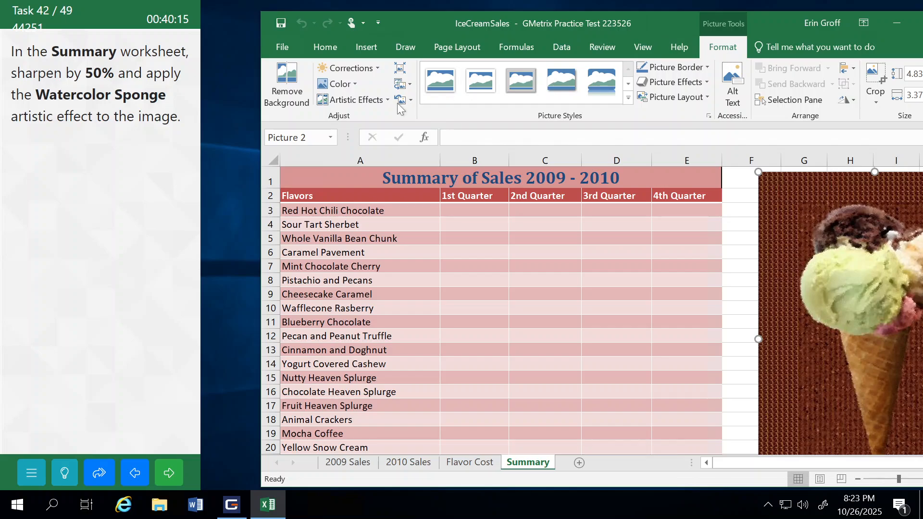
pyautogui.click(370, 70)
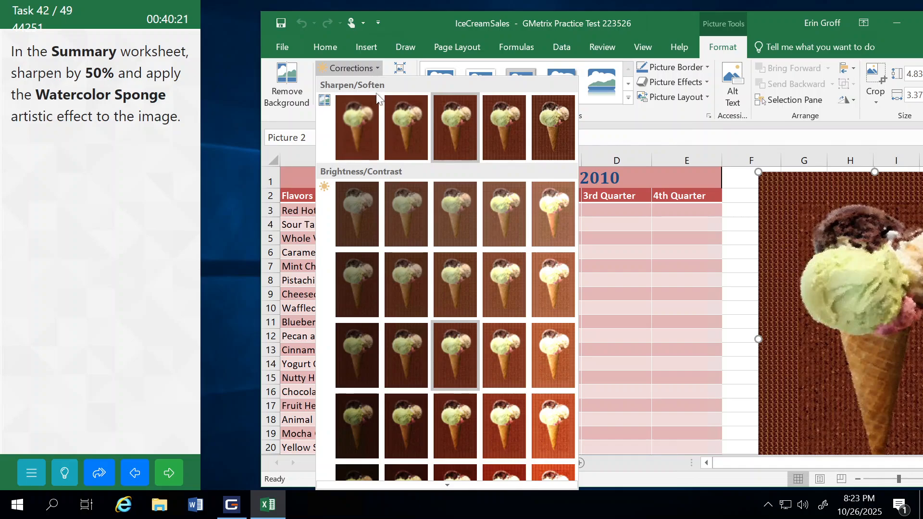
pyautogui.click(550, 129)
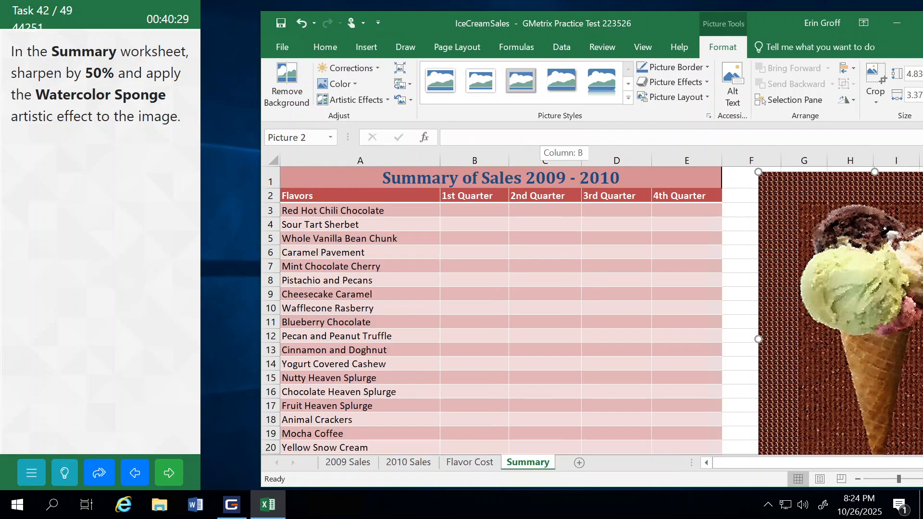
# Step: Apply the Watercolor Sponge artistic effect to the ice cream image, then submit the task and continue
pyautogui.click(386, 101)
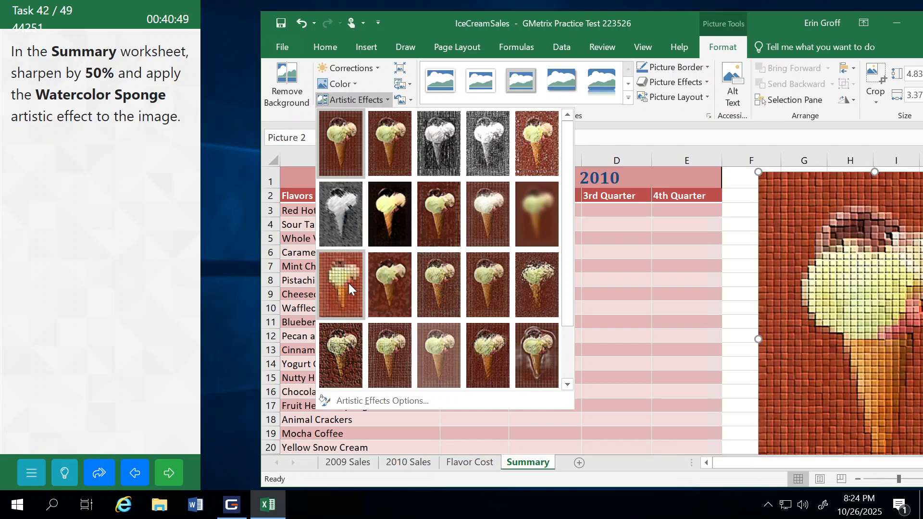
pyautogui.click(383, 290)
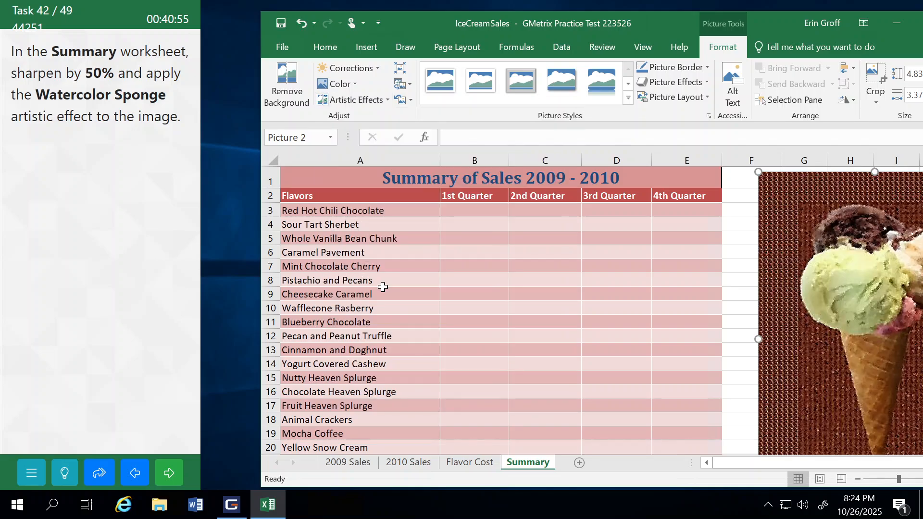
pyautogui.click(168, 472)
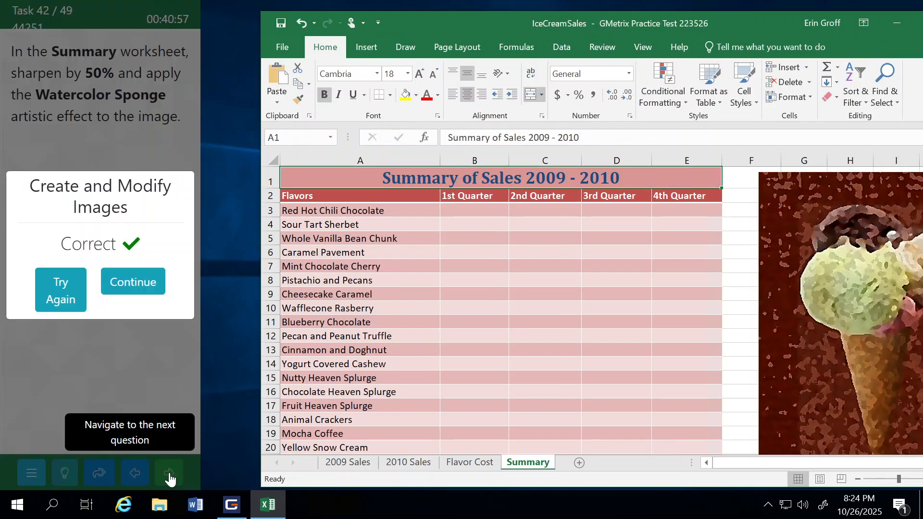
pyautogui.click(139, 284)
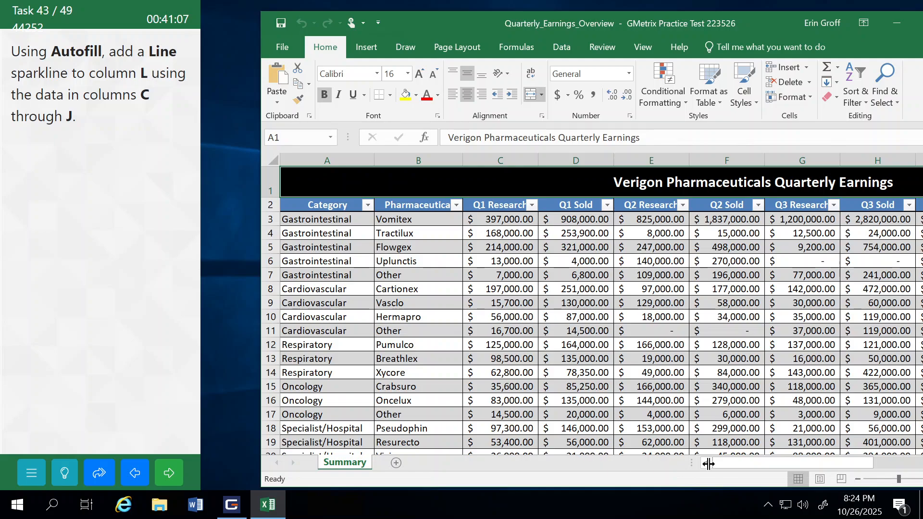
# Step: Insert a Line sparkline in cell L3 from the data range C3:J3 and autofill it down column L to row 26
pyautogui.moveTo(728, 462); pyautogui.dragTo(836, 459)
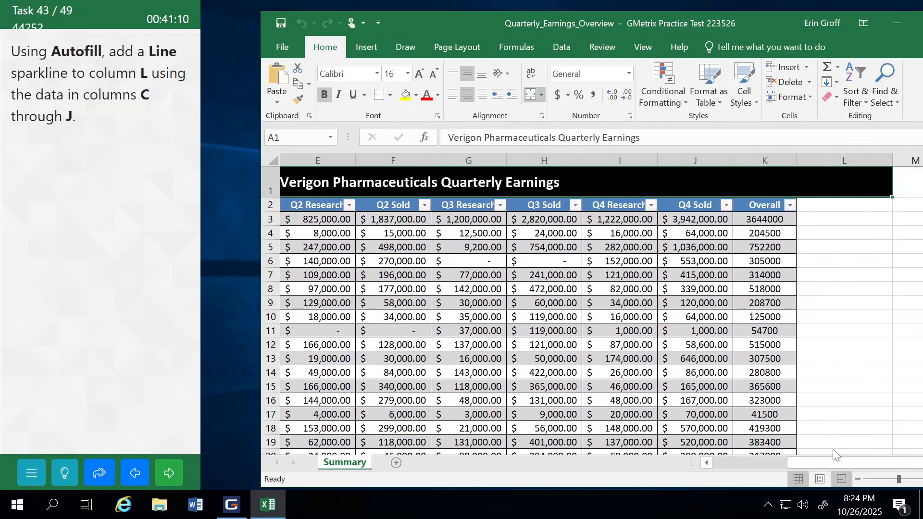
pyautogui.click(826, 220)
pyautogui.click(367, 46)
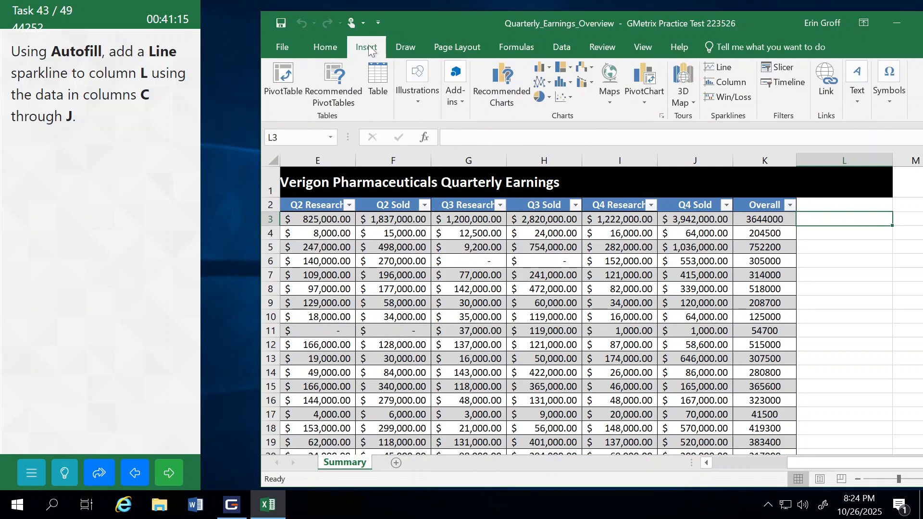
pyautogui.click(728, 67)
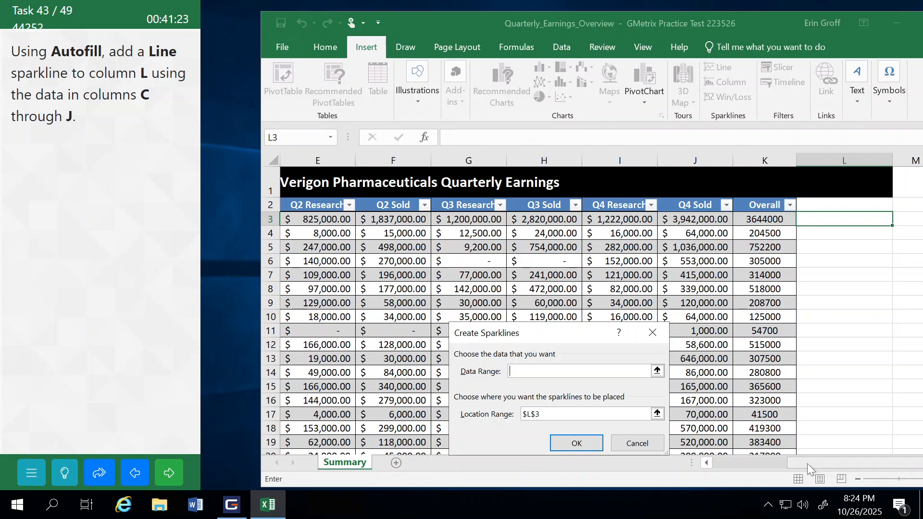
pyautogui.moveTo(807, 463); pyautogui.dragTo(723, 462)
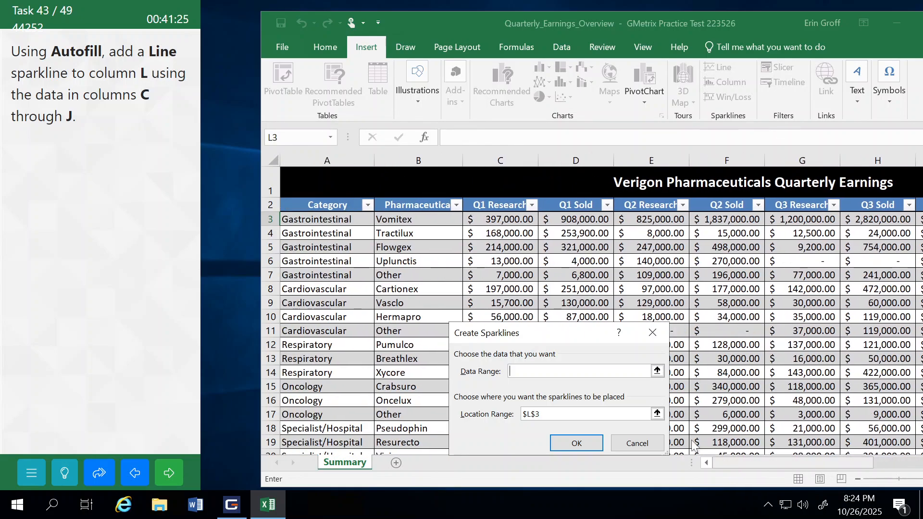
pyautogui.moveTo(490, 220); pyautogui.dragTo(687, 221)
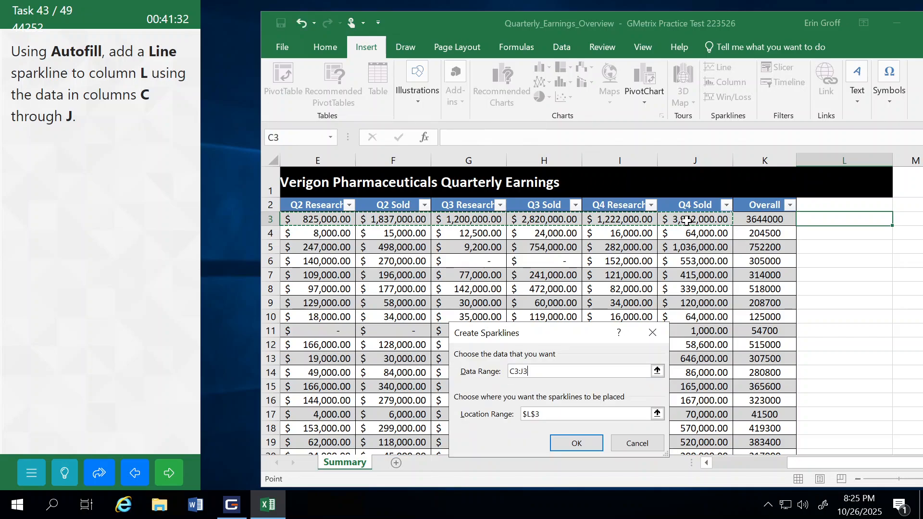
pyautogui.click(573, 443)
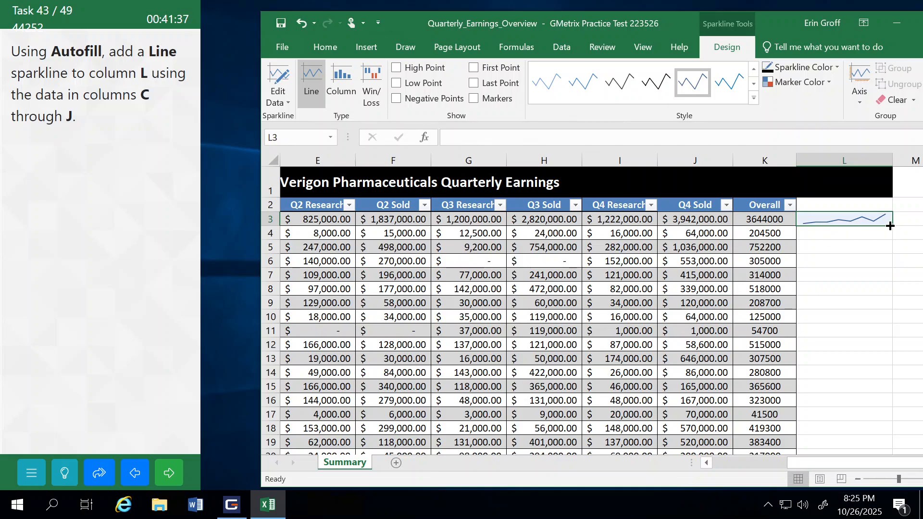
pyautogui.moveTo(892, 226); pyautogui.dragTo(856, 282)
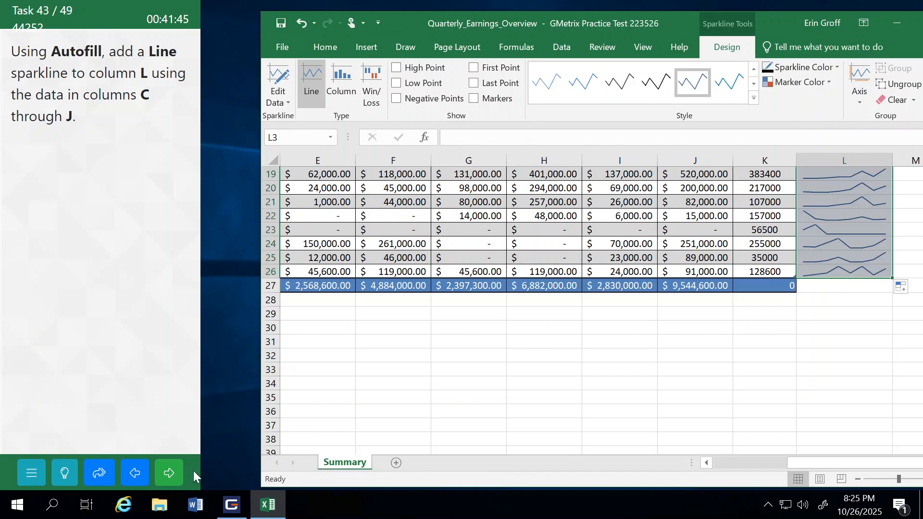
# Step: Submit the Line sparkline task and continue to the PDF saving task
pyautogui.click(171, 476)
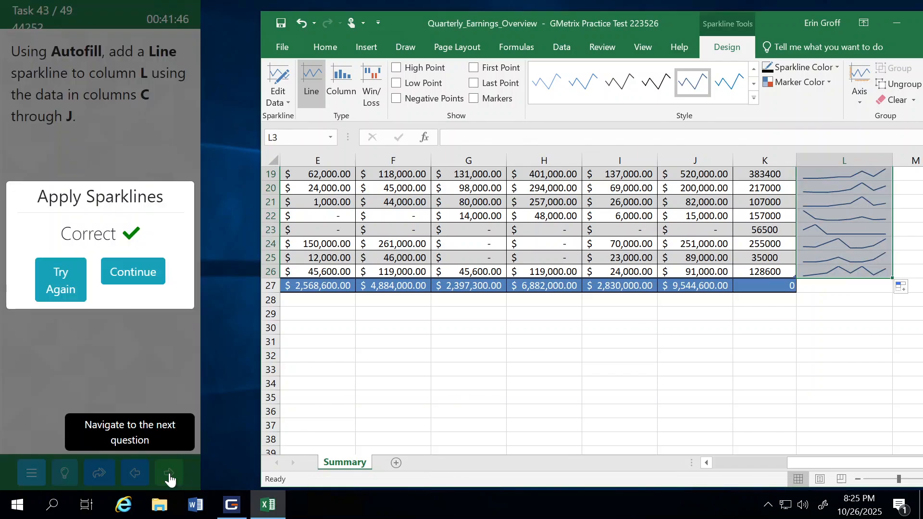
pyautogui.click(138, 278)
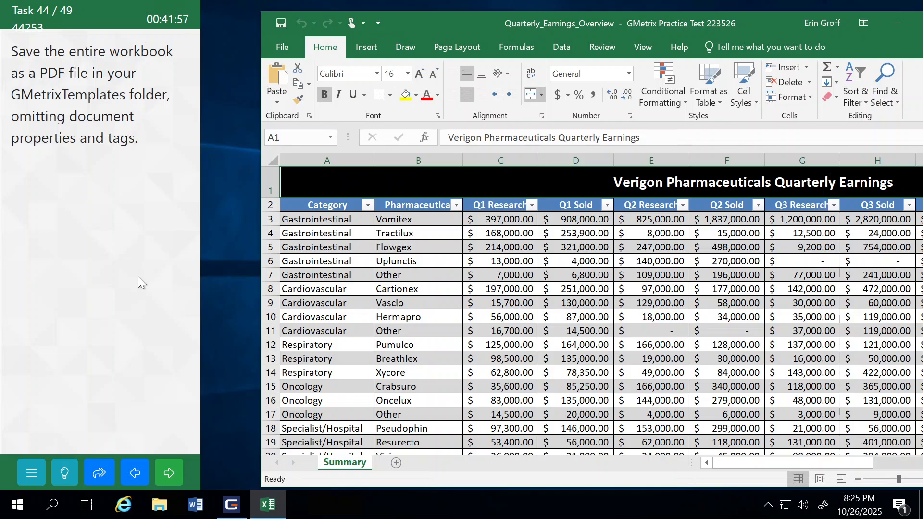
# Step: Set up saving the Quarterly_Earnings_Overview workbook to the GMetrixTemplates folder with PDF as the file type
pyautogui.click(279, 54)
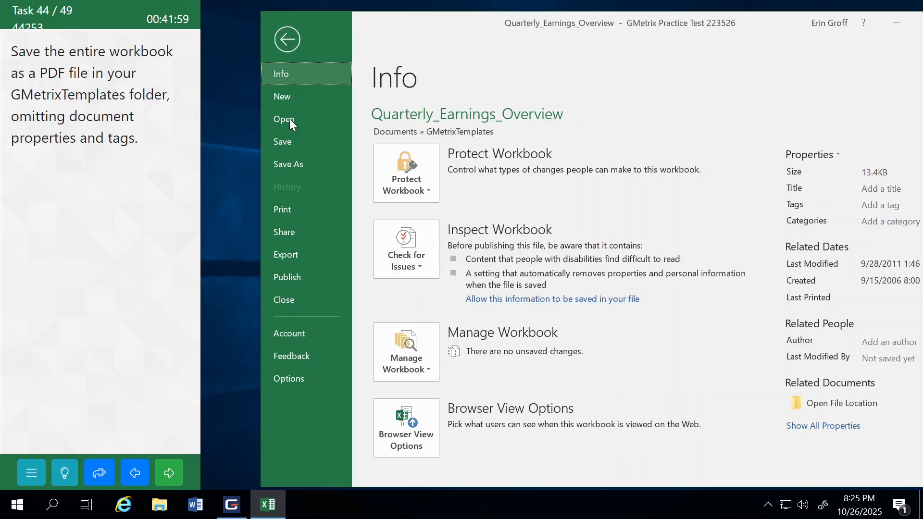
pyautogui.click(298, 164)
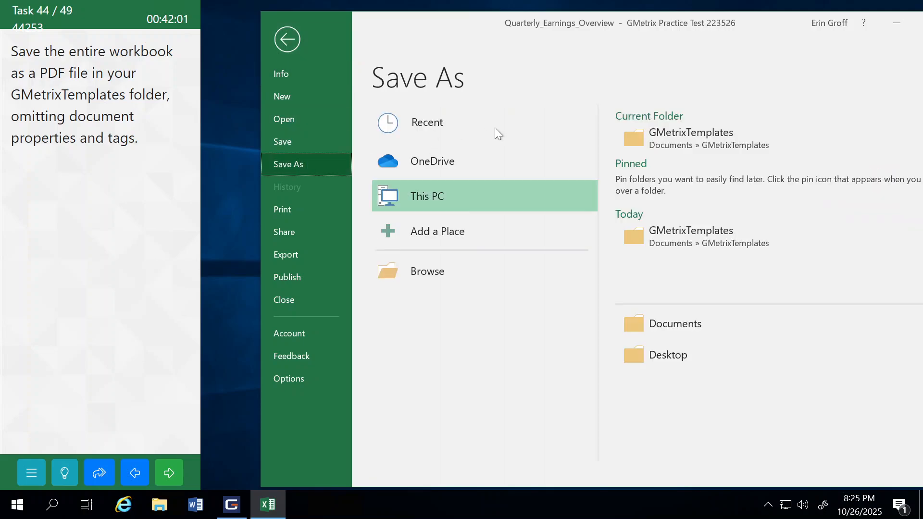
pyautogui.click(671, 129)
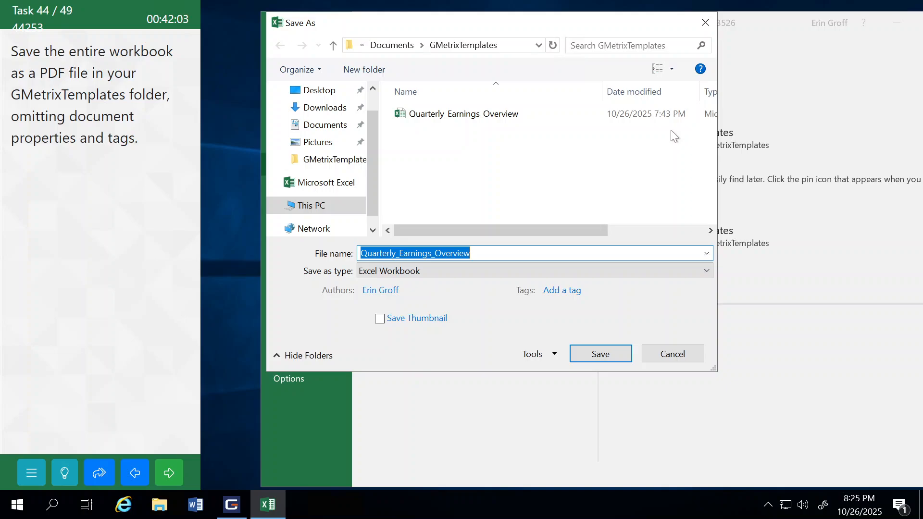
pyautogui.click(369, 273)
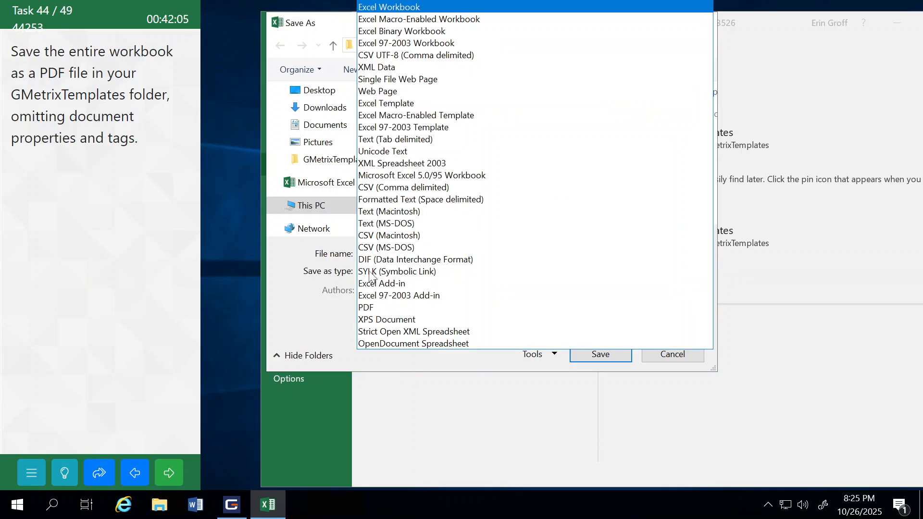
pyautogui.click(375, 305)
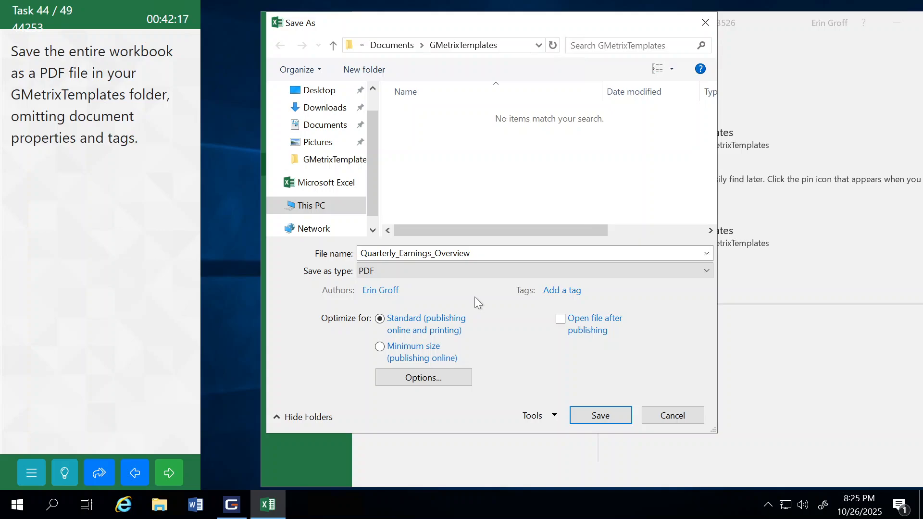
# Step: Save the PDF without document properties and document structure tags for accessibility, then submit the task and continue
pyautogui.click(412, 378)
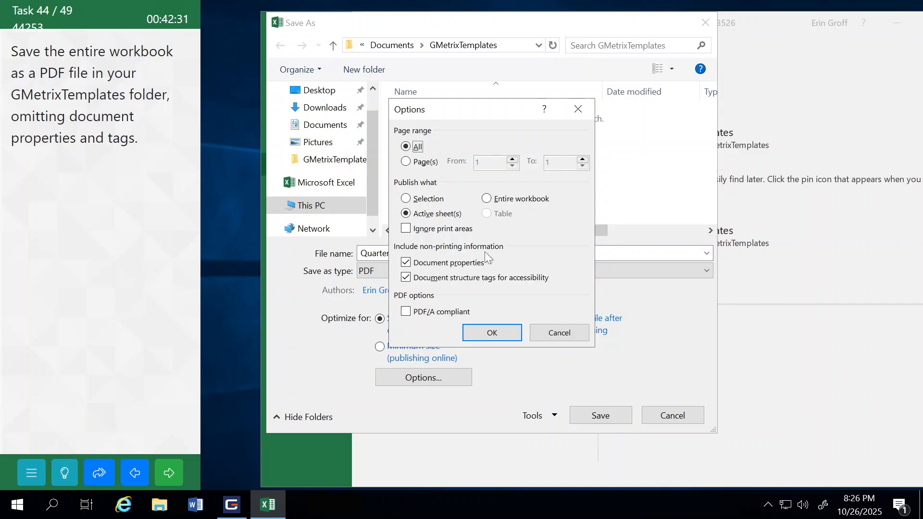
pyautogui.click(405, 263)
pyautogui.click(407, 278)
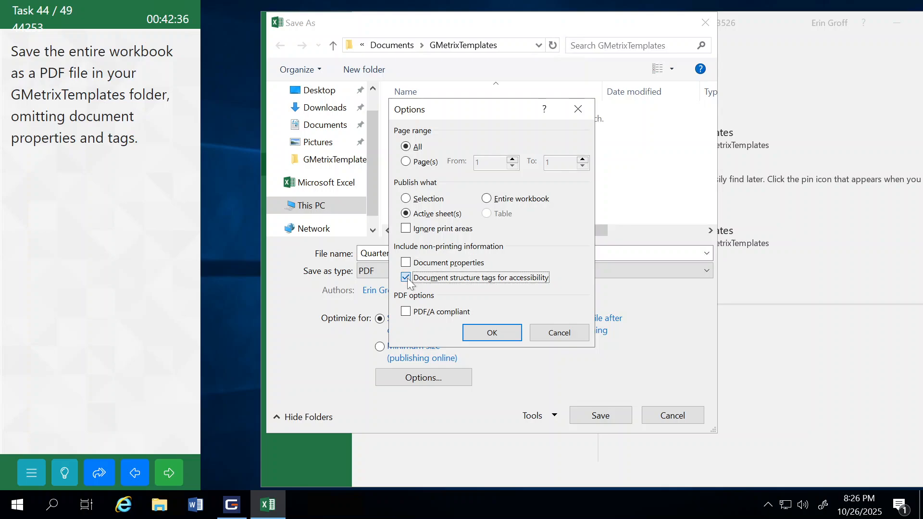
pyautogui.click(494, 329)
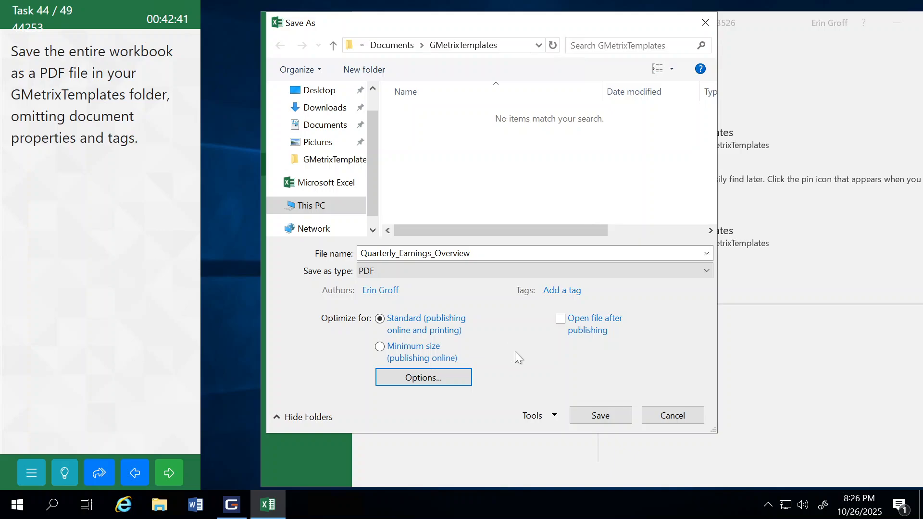
pyautogui.click(601, 416)
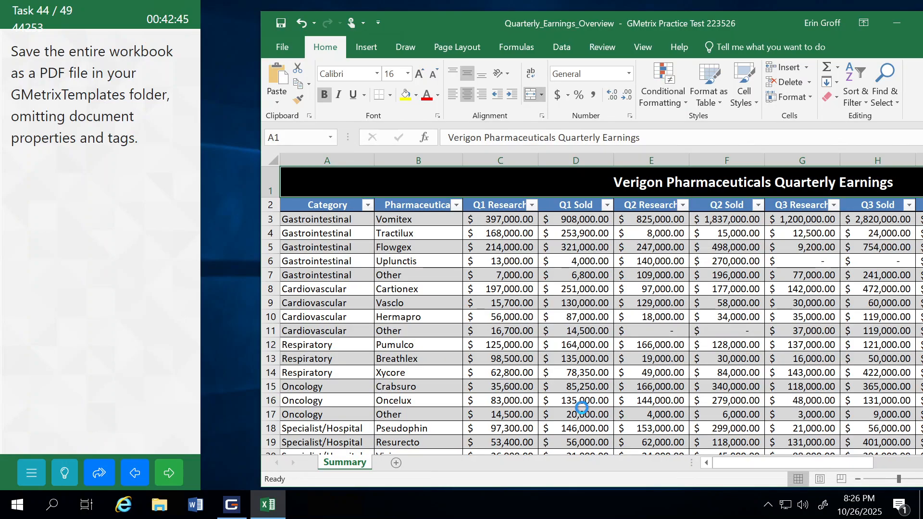
pyautogui.click(168, 473)
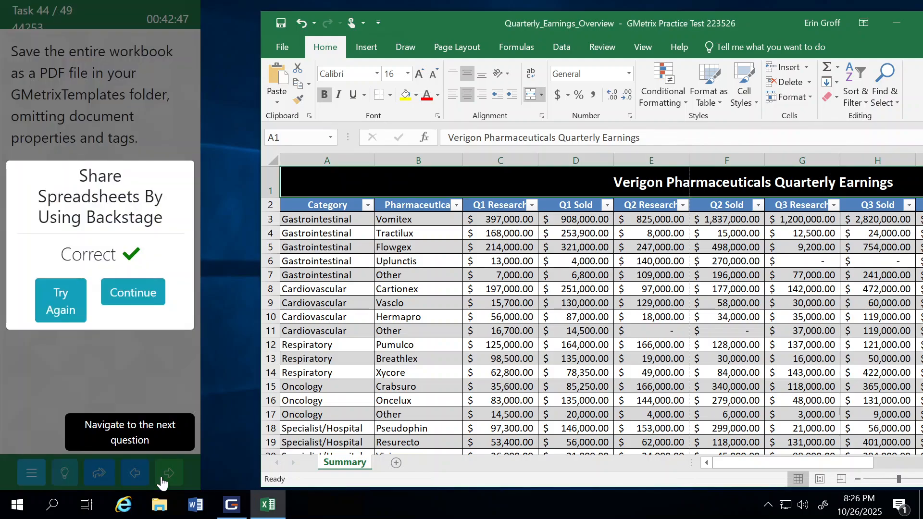
pyautogui.click(152, 293)
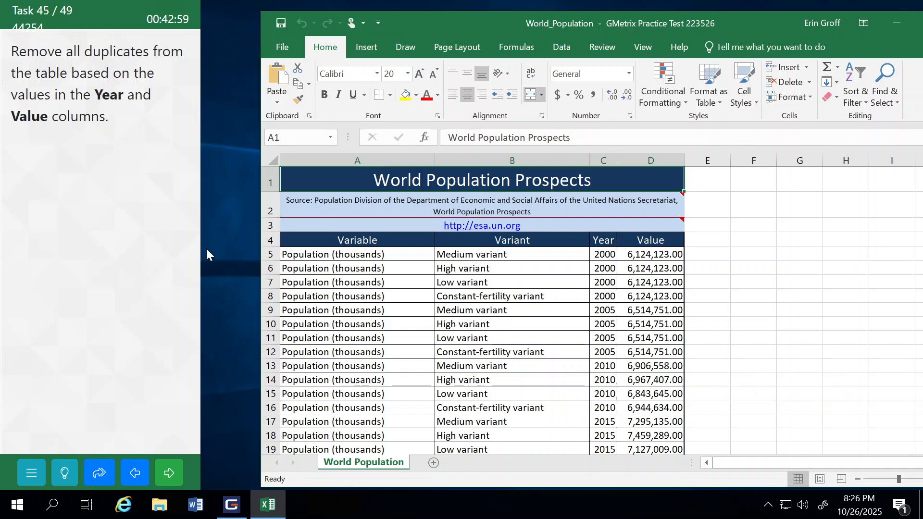
# Step: Try to remove duplicates with the separate Year and Value columns, C and D, selected together
pyautogui.click(603, 157)
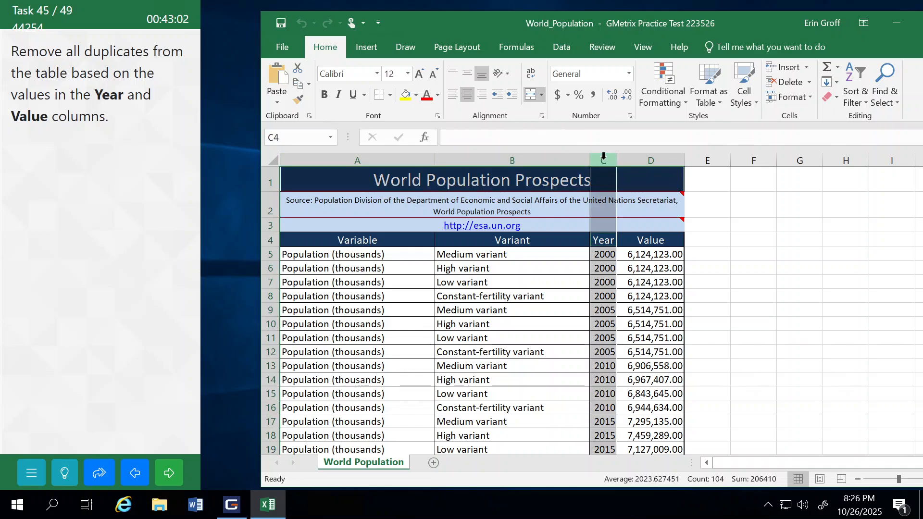
pyautogui.keyDown('ctrl'); pyautogui.click(656, 159); pyautogui.keyUp('ctrl')
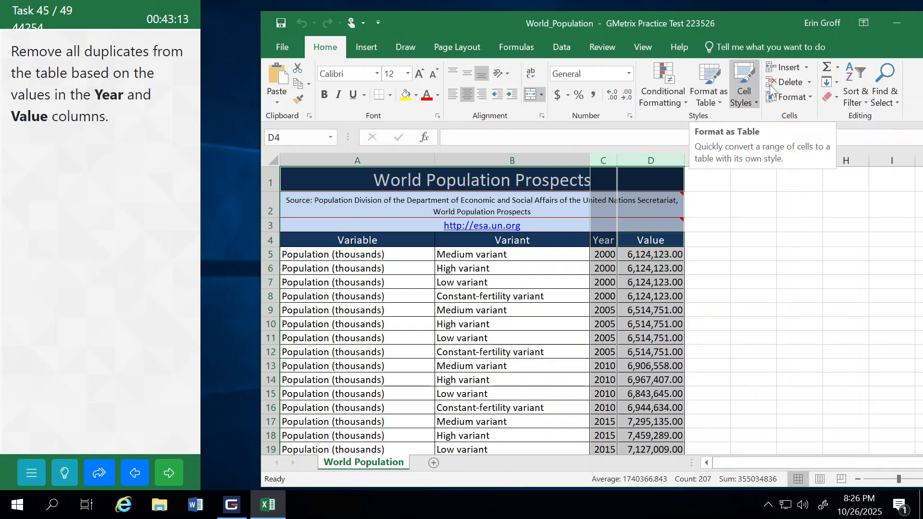
pyautogui.click(809, 82)
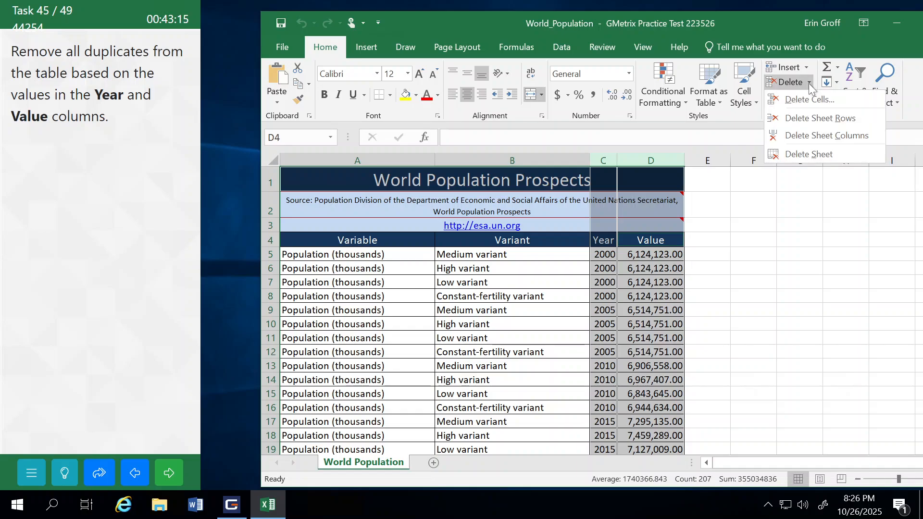
pyautogui.click(557, 48)
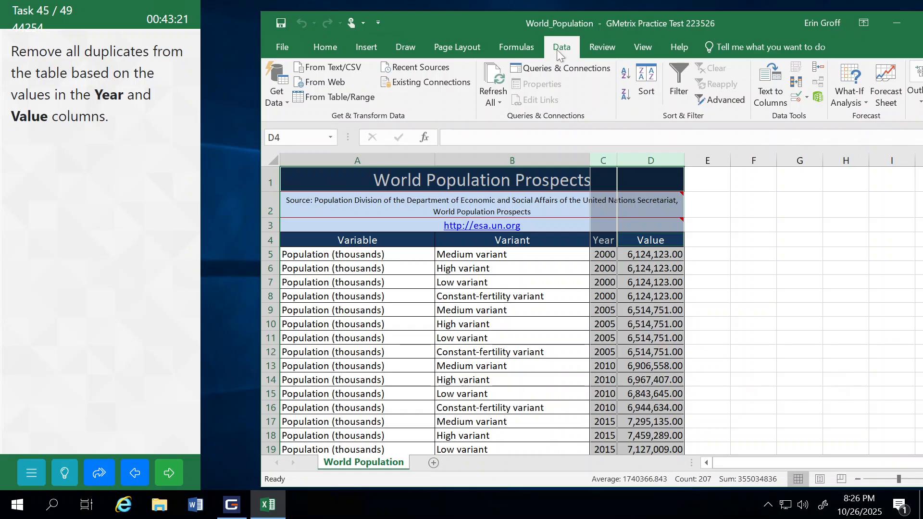
pyautogui.click(796, 84)
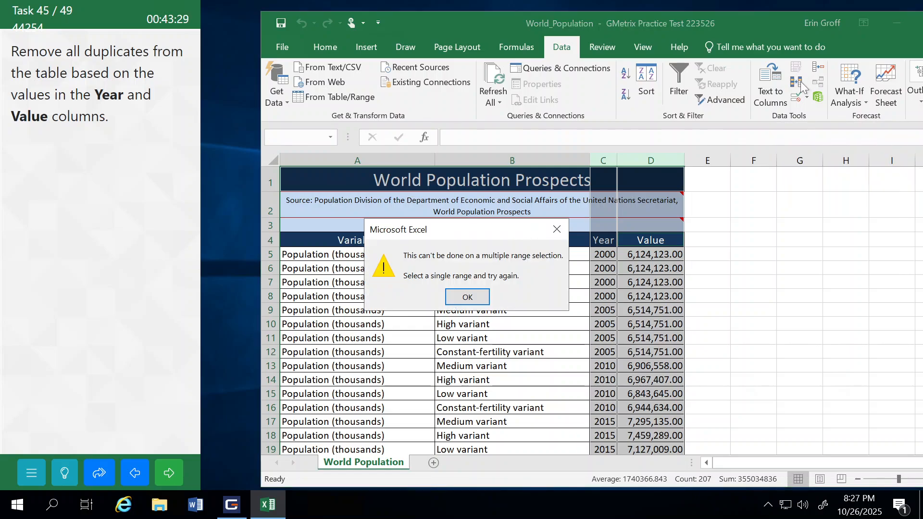
pyautogui.click(467, 297)
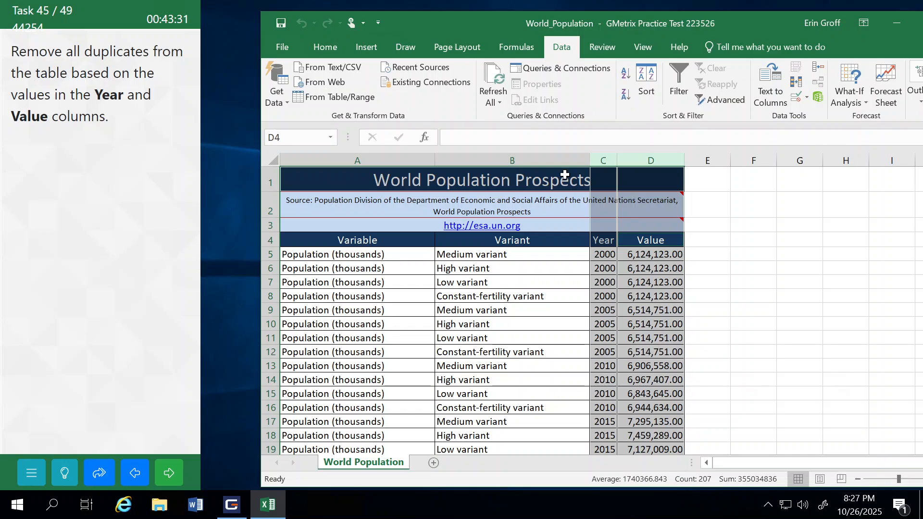
# Step: Try to remove duplicates from the Year column with the selection expanded to the adjacent data
pyautogui.click(603, 159)
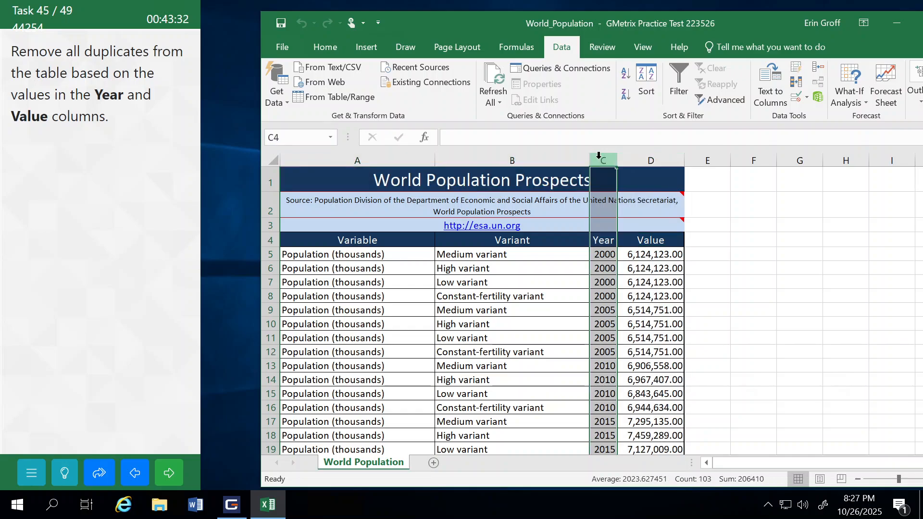
pyautogui.click(795, 83)
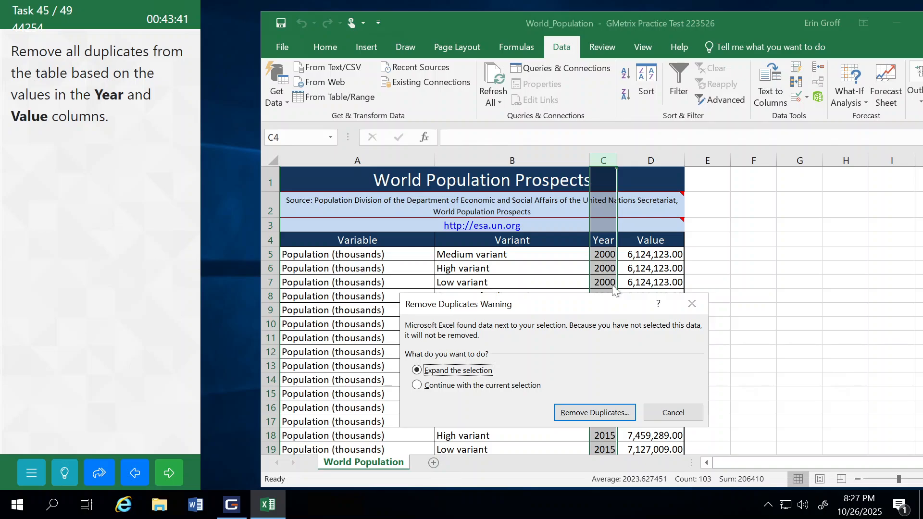
pyautogui.click(587, 415)
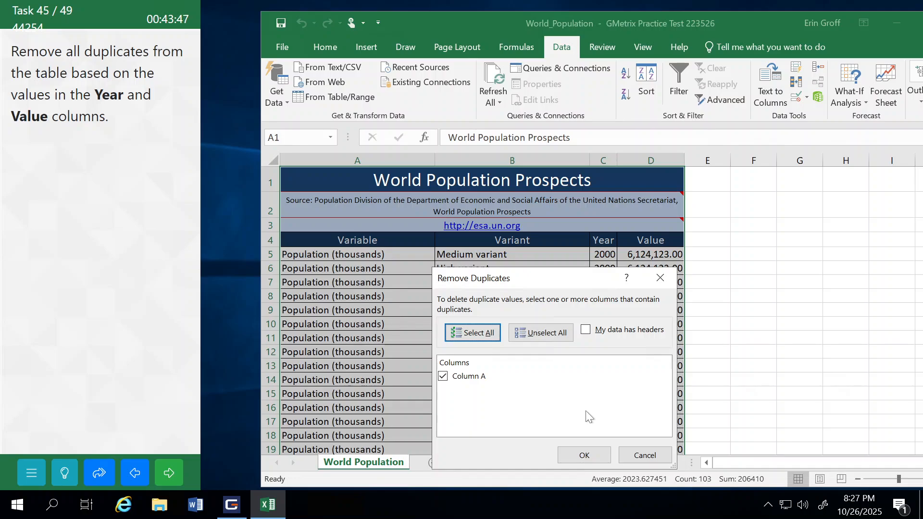
pyautogui.click(588, 451)
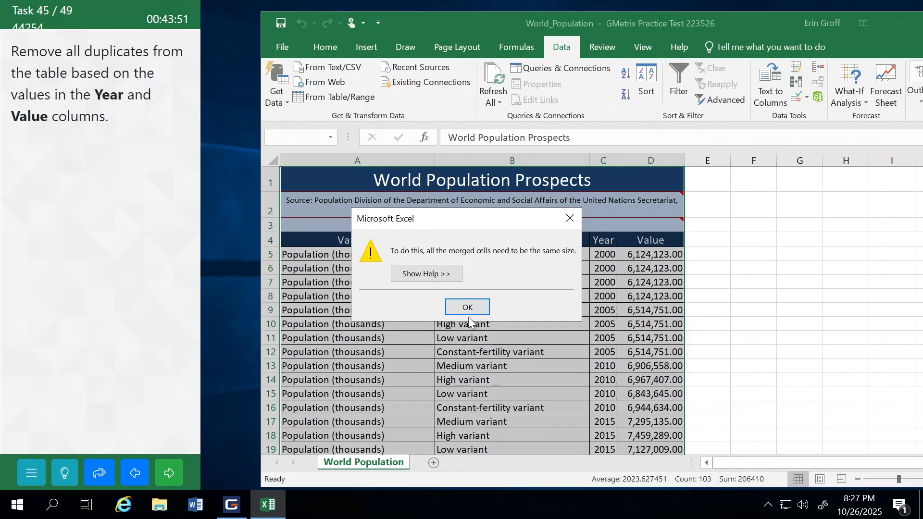
pyautogui.click(466, 307)
pyautogui.click(398, 298)
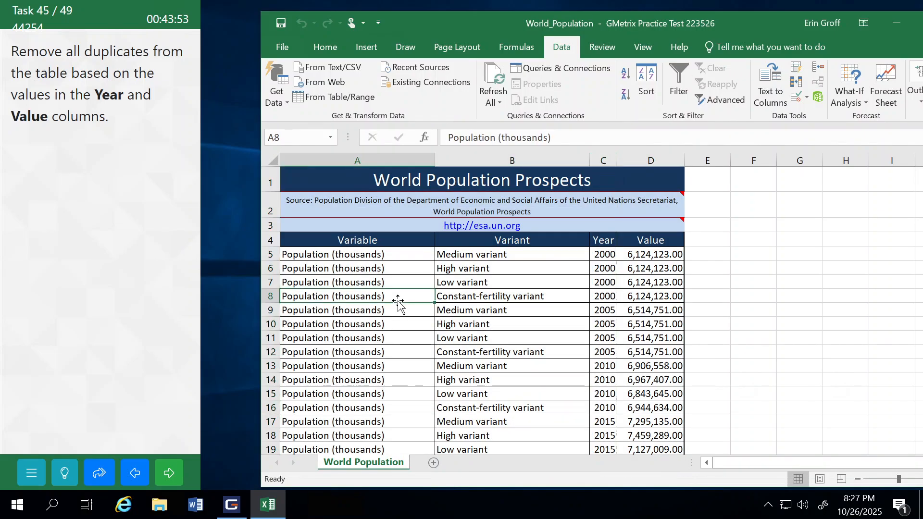
# Step: Submit the duplicates task, continue to task 46, and return to task 45
pyautogui.click(169, 476)
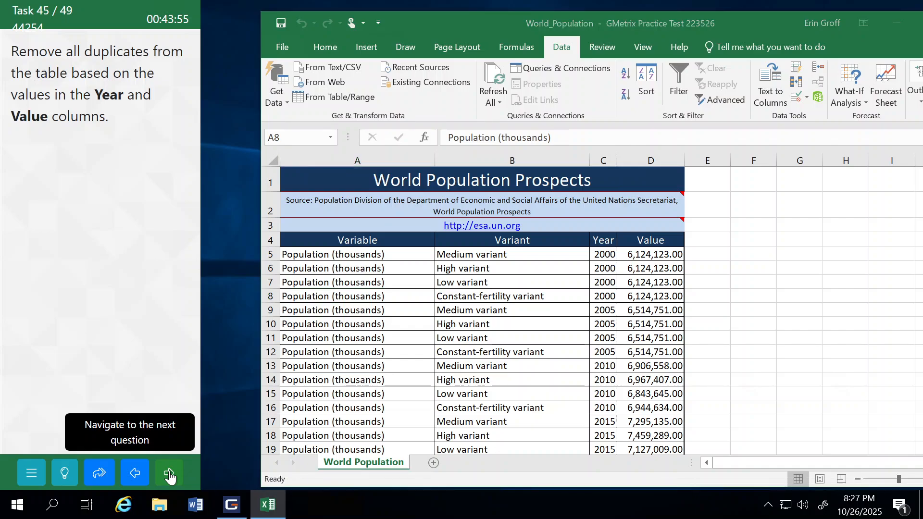
pyautogui.click(146, 305)
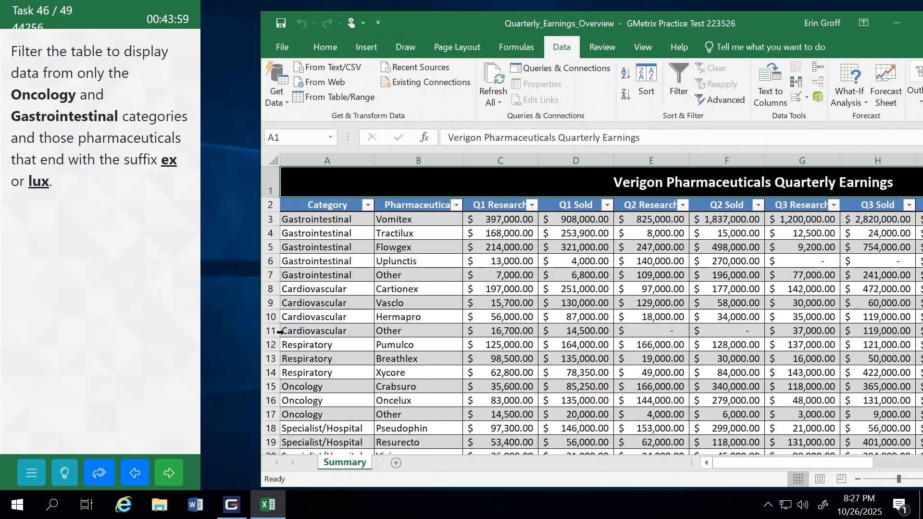
pyautogui.click(129, 473)
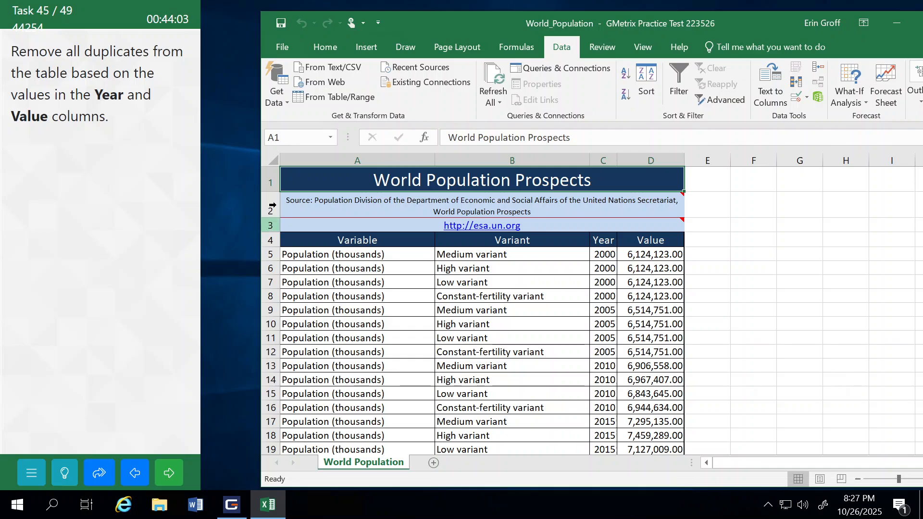
# Step: Try to remove duplicates with the entire World Population worksheet selected
pyautogui.click(270, 158)
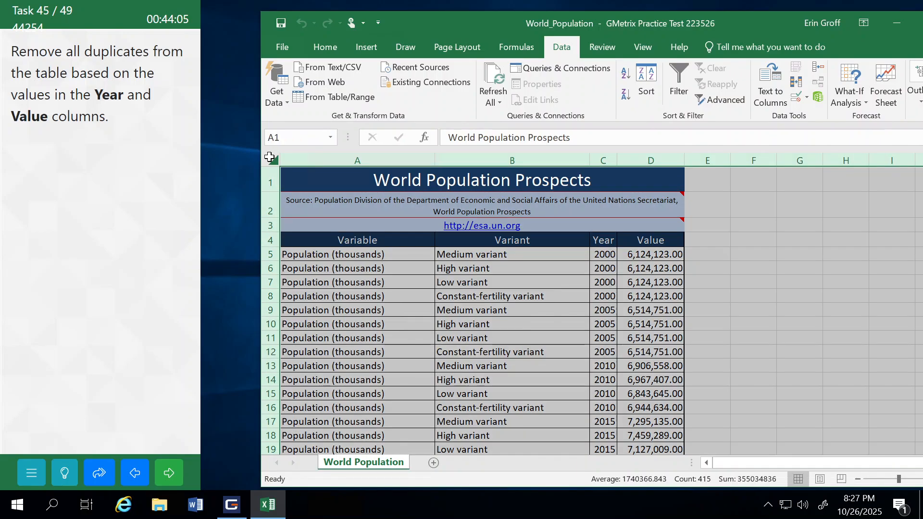
pyautogui.click(796, 81)
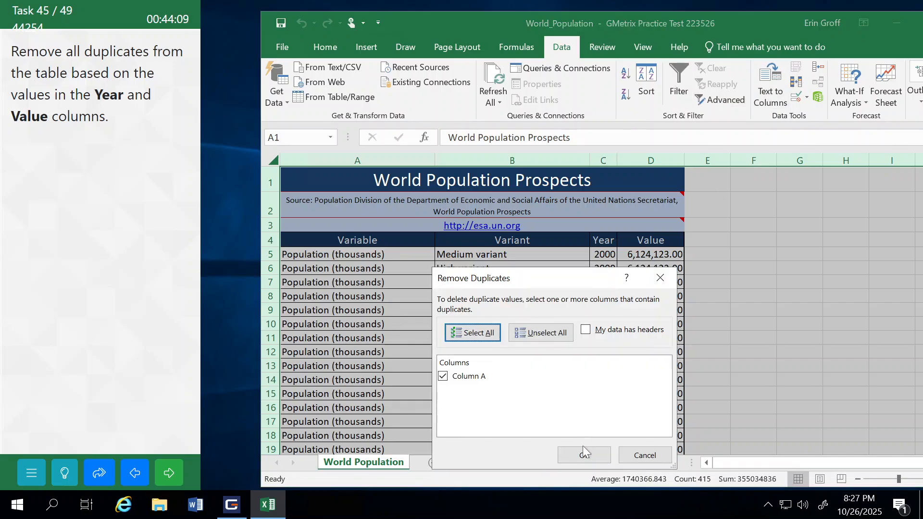
pyautogui.click(583, 454)
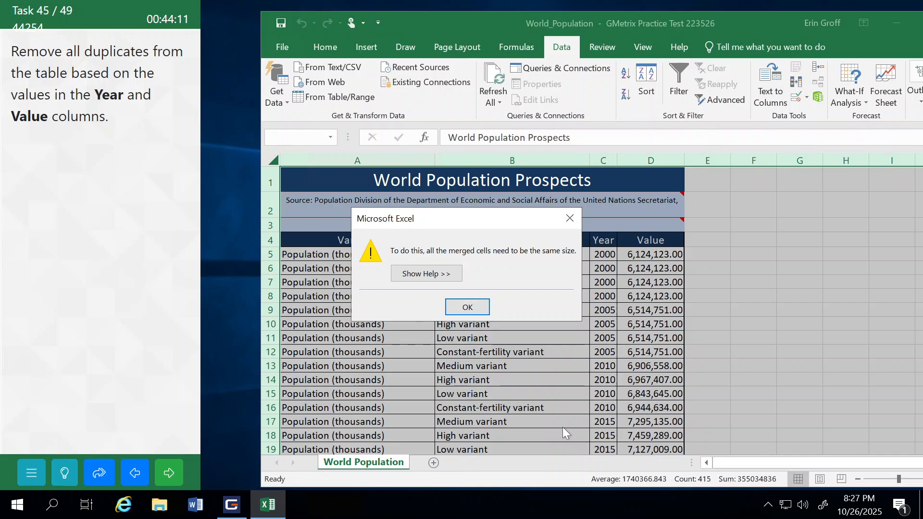
pyautogui.click(473, 306)
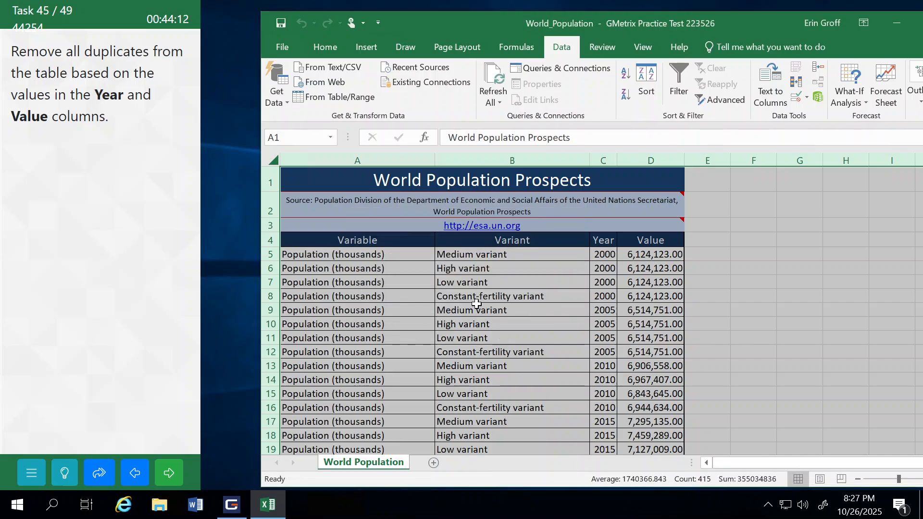
pyautogui.click(387, 390)
# Step: Show the help for the duplicates task and select cells A5:D106 on the World Population sheet
pyautogui.click(65, 473)
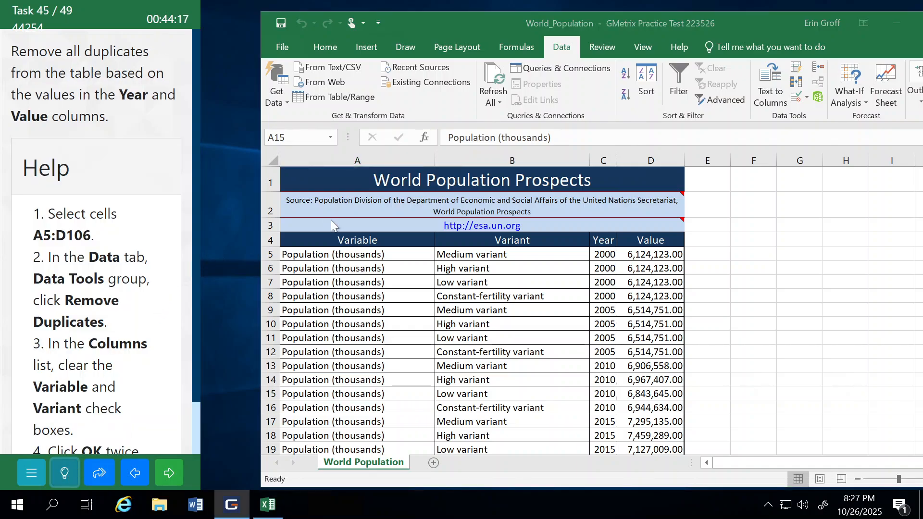
pyautogui.click(338, 255)
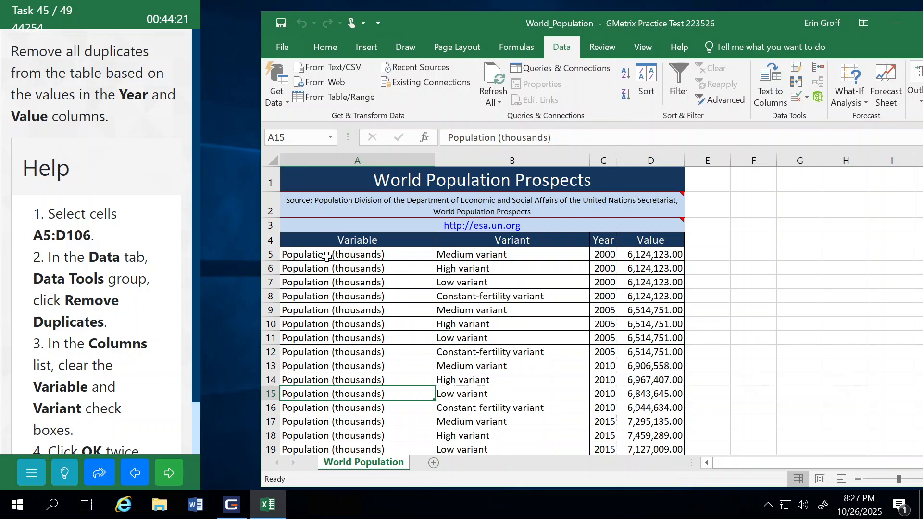
pyautogui.moveTo(308, 257); pyautogui.dragTo(654, 425)
pyautogui.click(298, 138)
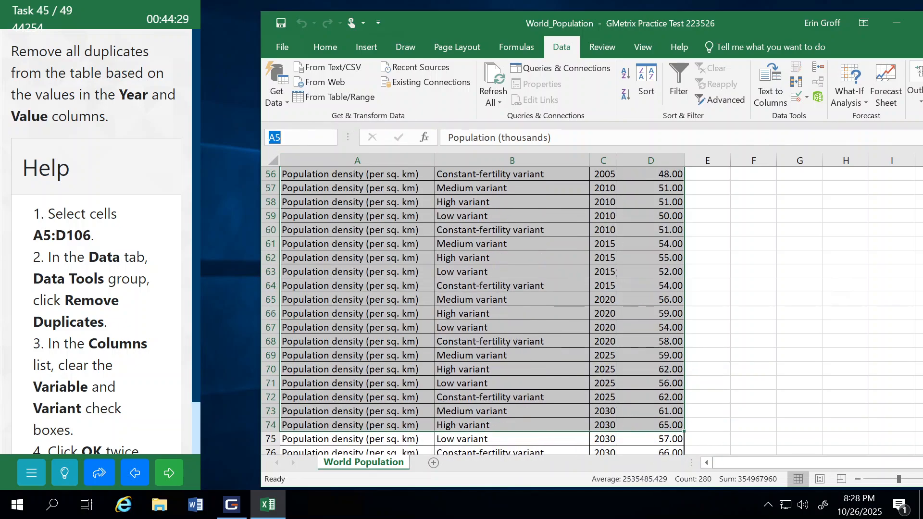
pyautogui.write('a5:d106')
pyautogui.press('Return')
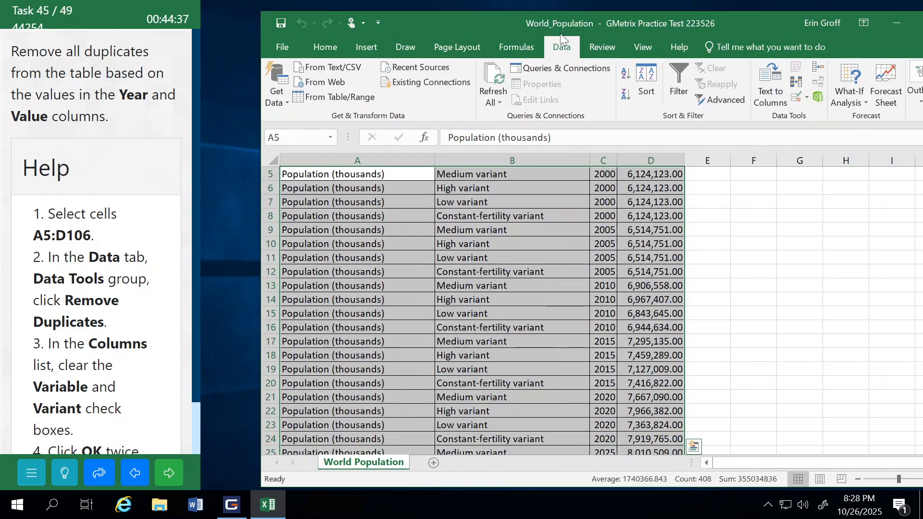
# Step: Remove duplicates from the selected range using only the Year and Value columns, then submit the task and continue to task 46
pyautogui.click(797, 86)
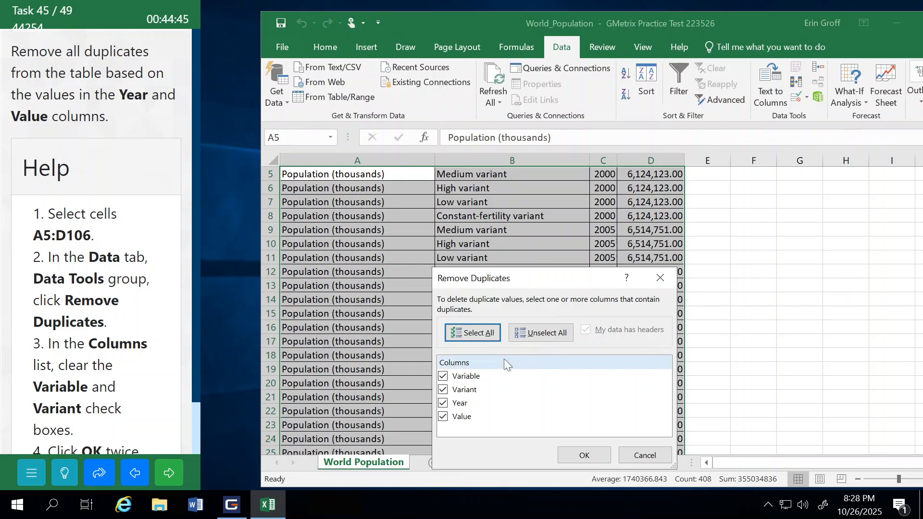
pyautogui.click(442, 377)
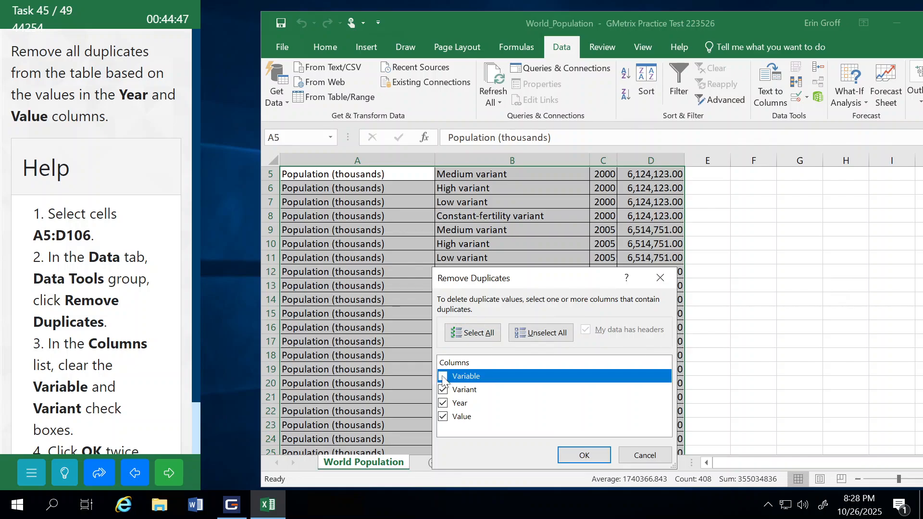
pyautogui.click(443, 389)
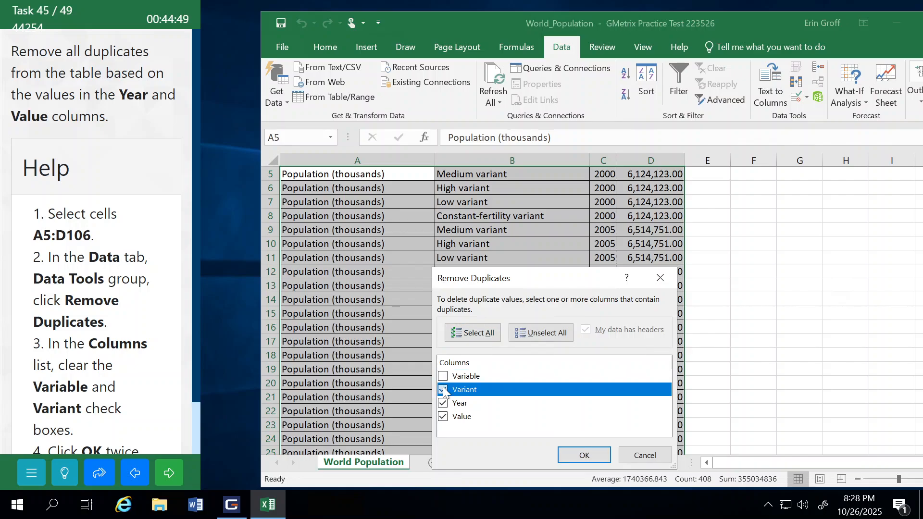
pyautogui.click(573, 454)
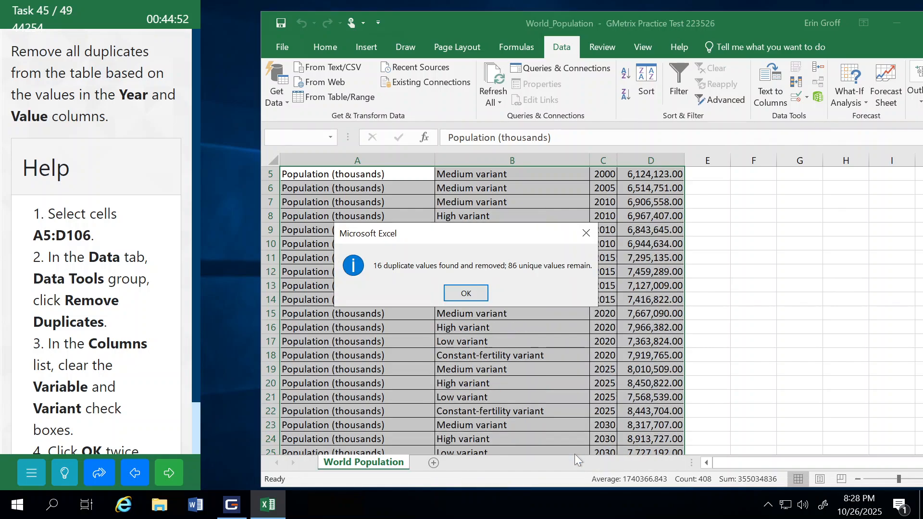
pyautogui.click(479, 296)
pyautogui.click(420, 304)
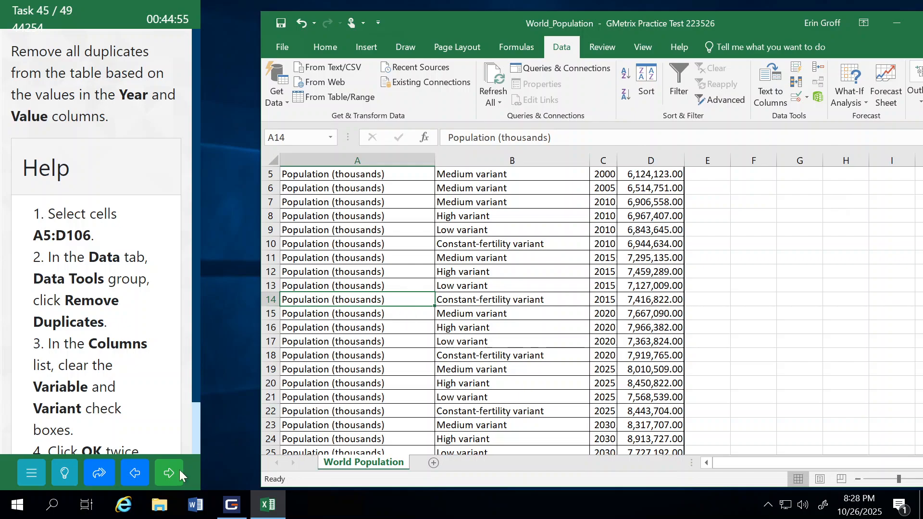
pyautogui.click(169, 473)
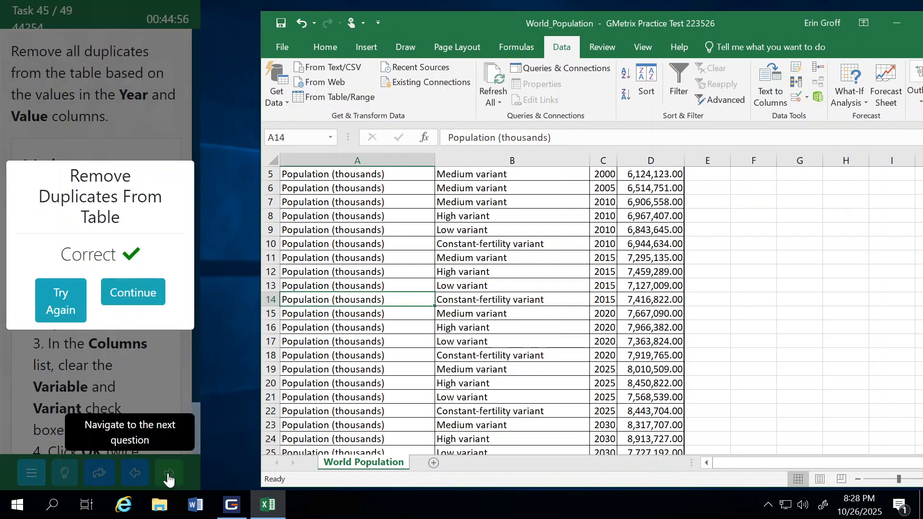
pyautogui.click(143, 301)
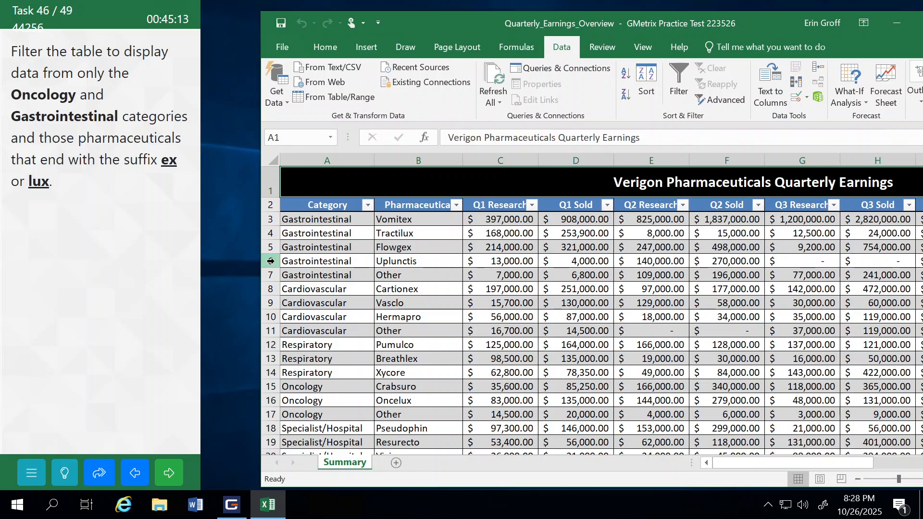
pyautogui.click(457, 206)
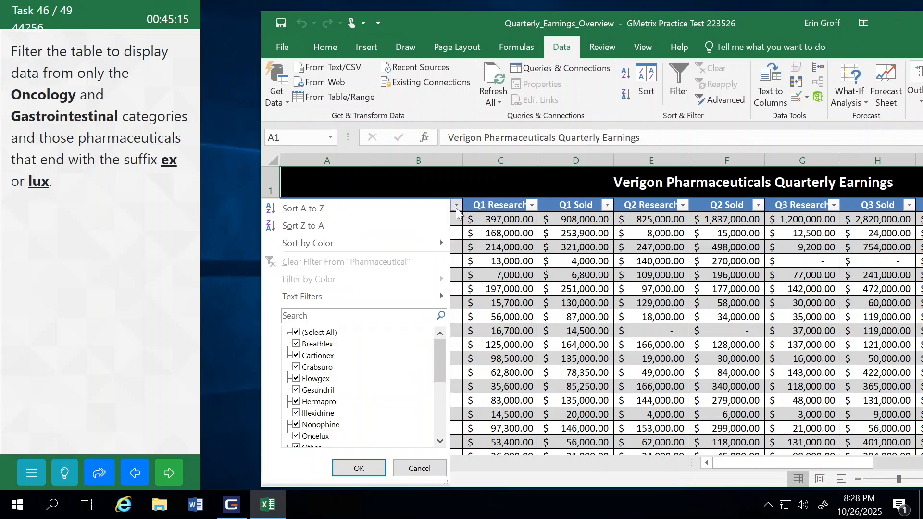
pyautogui.click(296, 333)
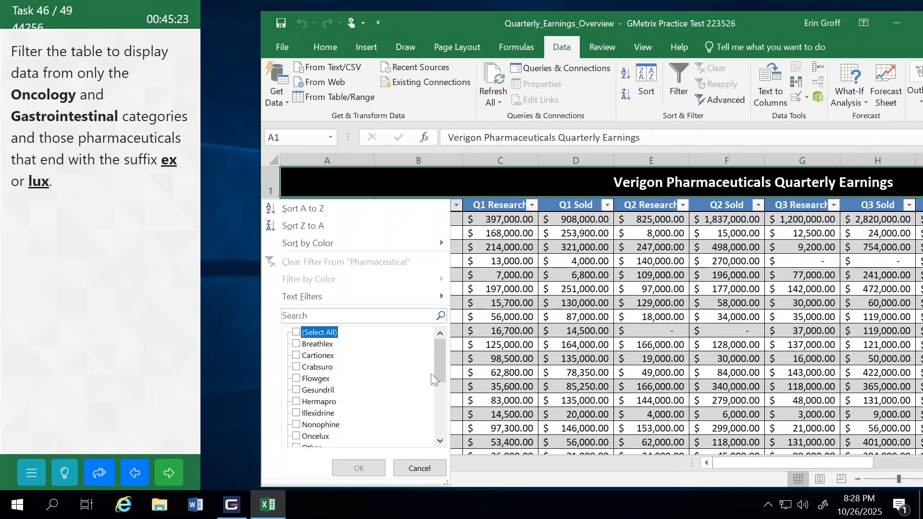
pyautogui.moveTo(442, 362); pyautogui.dragTo(439, 376)
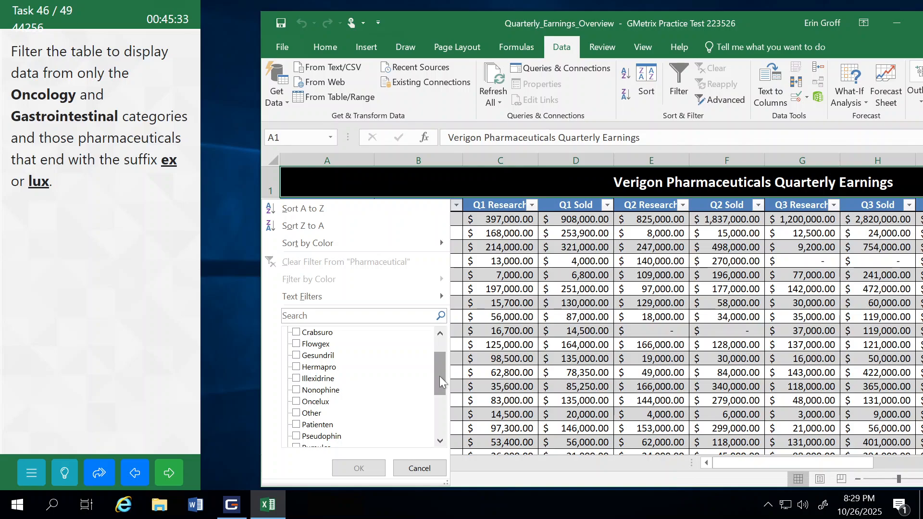
pyautogui.click(426, 468)
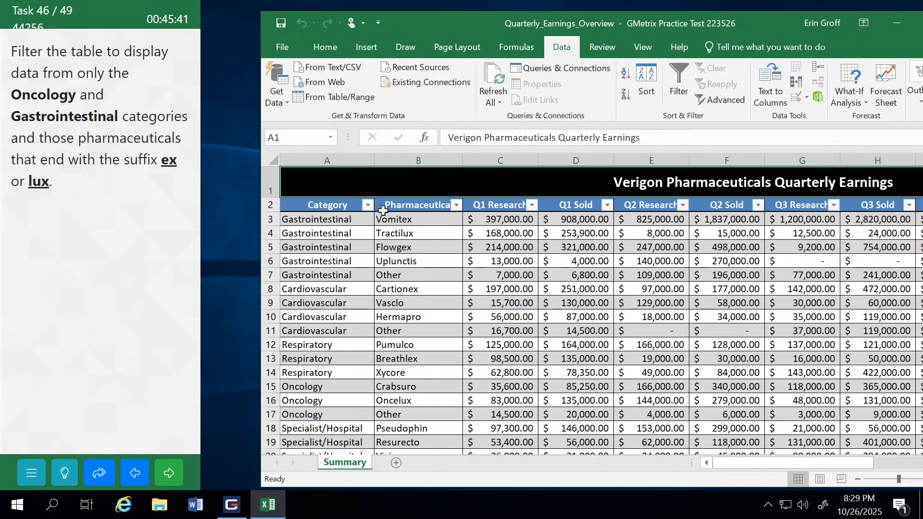
# Step: Filter the Category column to show only Oncology and Gastrointestinal
pyautogui.click(368, 205)
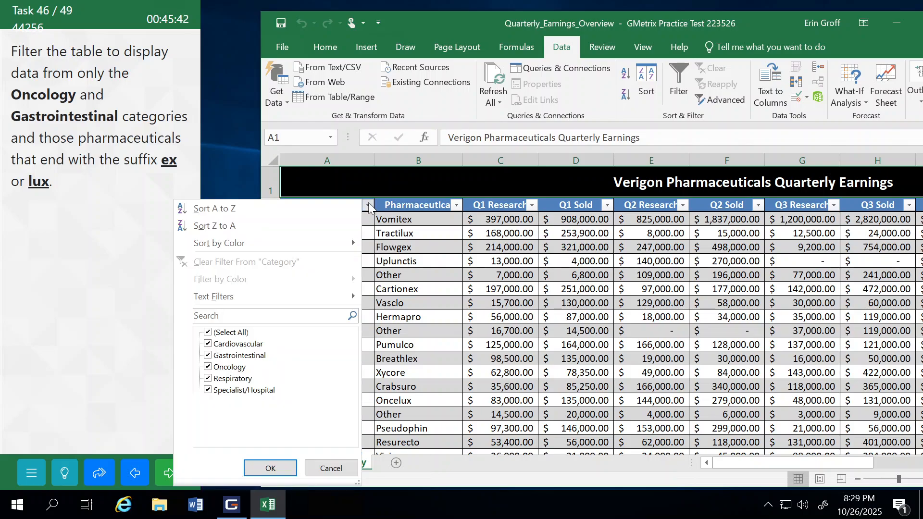
pyautogui.click(208, 332)
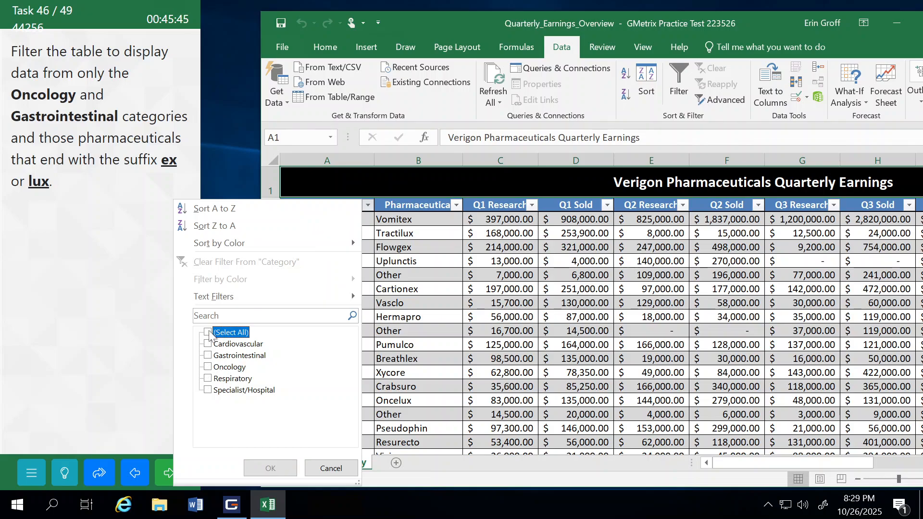
pyautogui.click(208, 367)
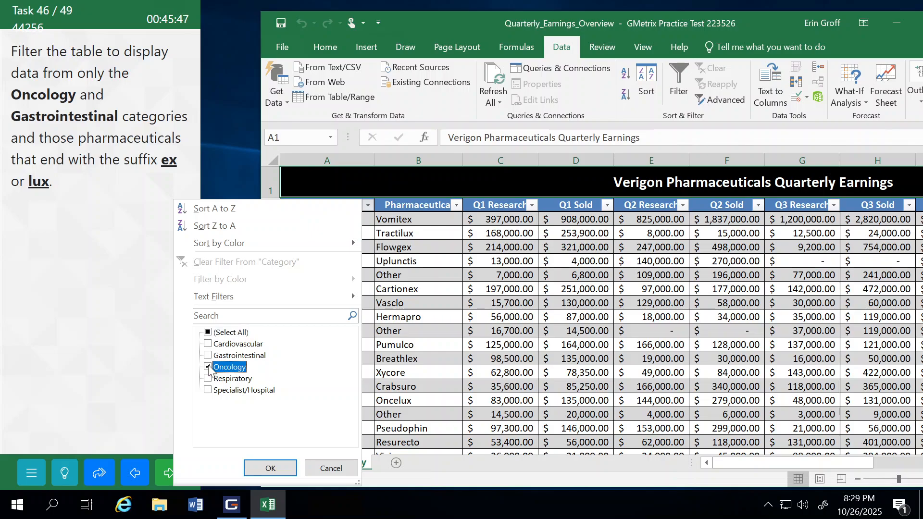
pyautogui.click(208, 356)
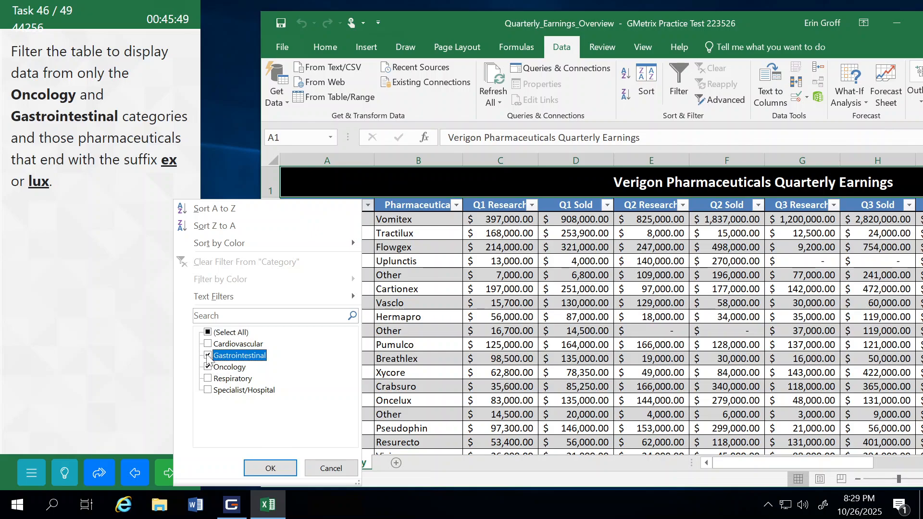
pyautogui.click(269, 468)
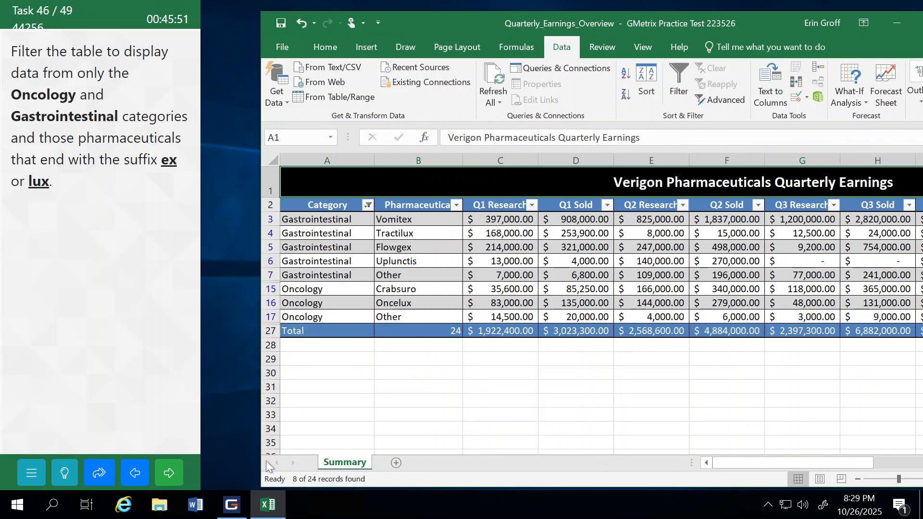
# Step: Create a custom text filter on the Pharmaceutical column with the first condition set to ends with ex
pyautogui.click(457, 206)
pyautogui.moveTo(364, 292)
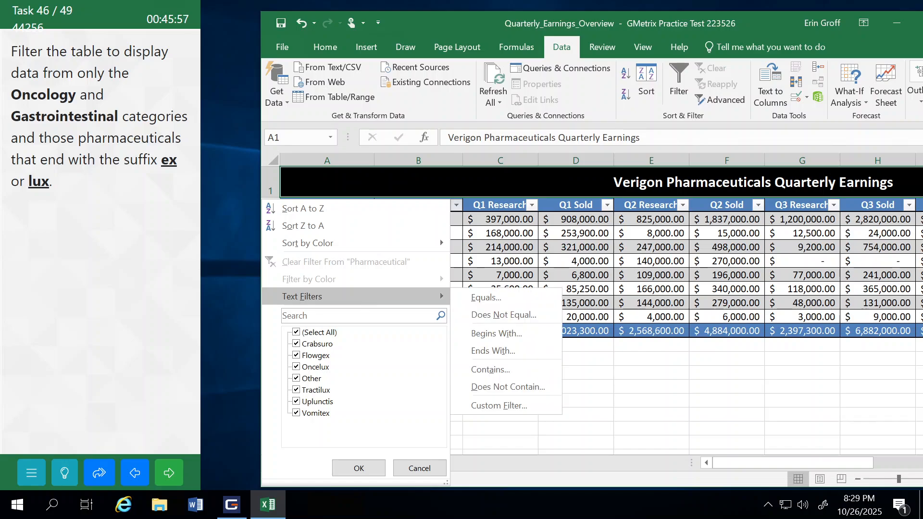
pyautogui.click(367, 296)
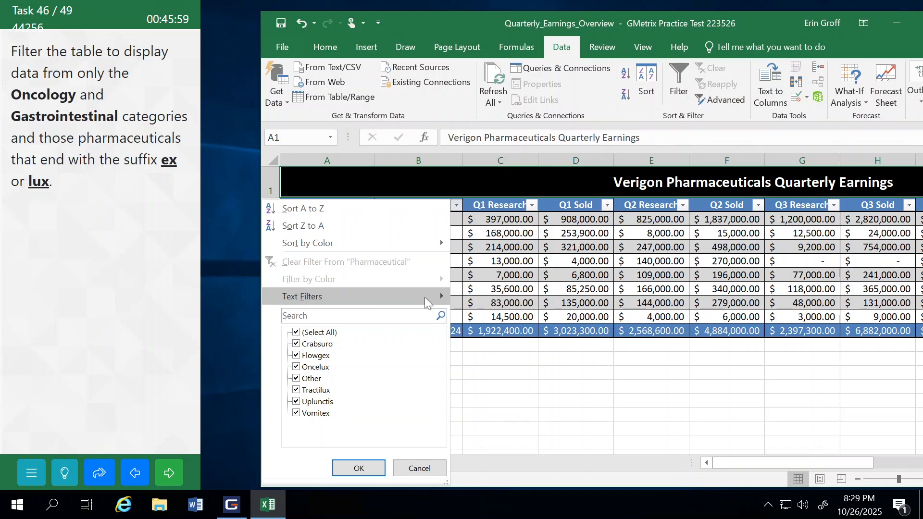
pyautogui.moveTo(425, 297)
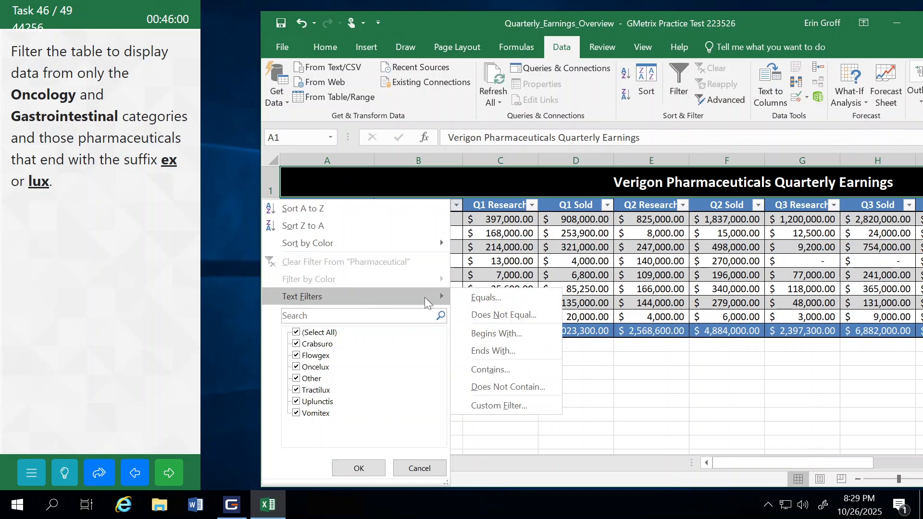
pyautogui.click(485, 348)
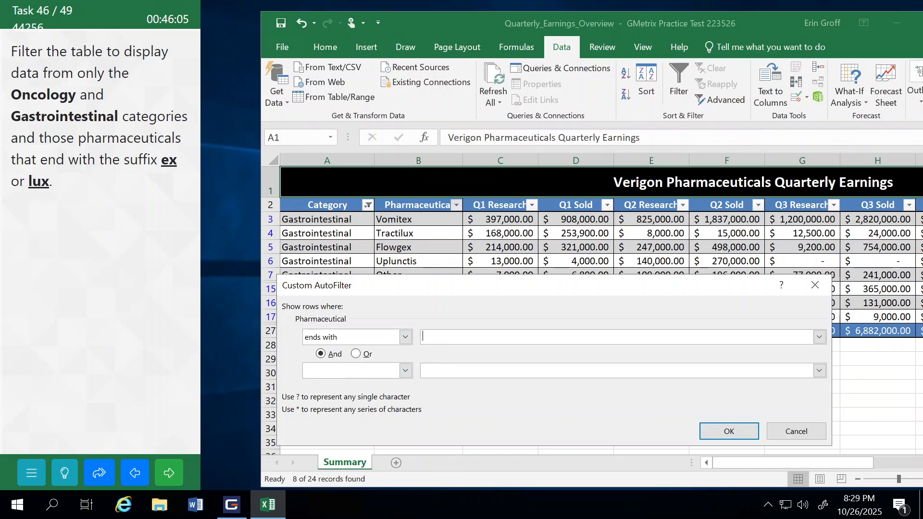
pyautogui.write('ex')
# Step: Add a second Pharmaceutical condition, ends with lux, joined by And, apply the filter, and submit the task to continue to task 47
pyautogui.click(405, 371)
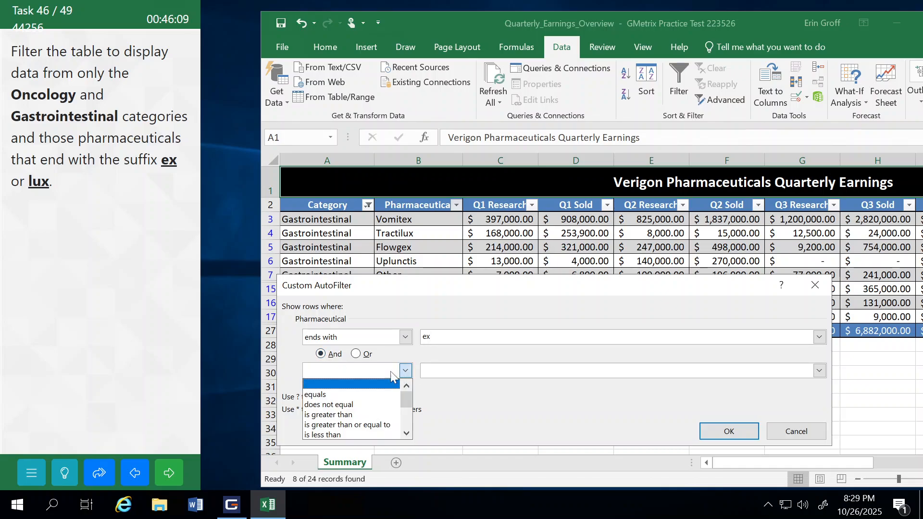
pyautogui.moveTo(403, 402); pyautogui.dragTo(408, 422)
pyautogui.click(329, 405)
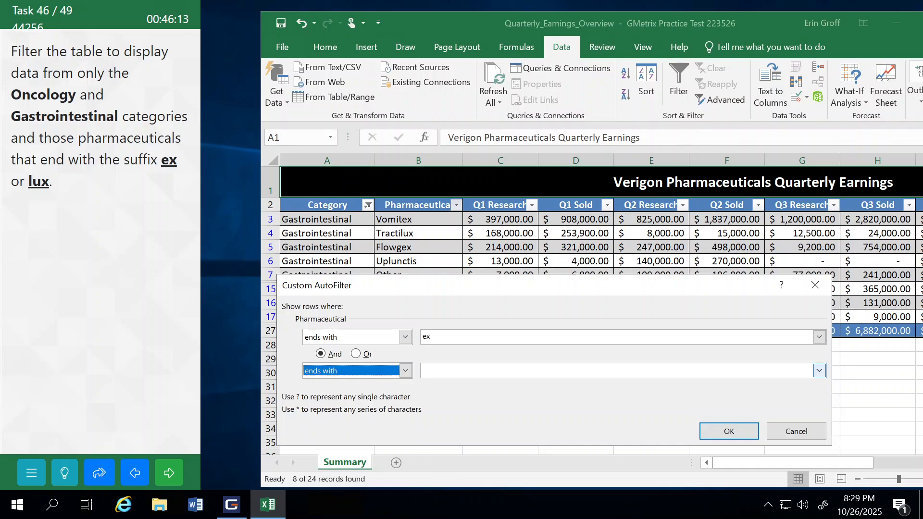
pyautogui.click(443, 370)
pyautogui.write('l')
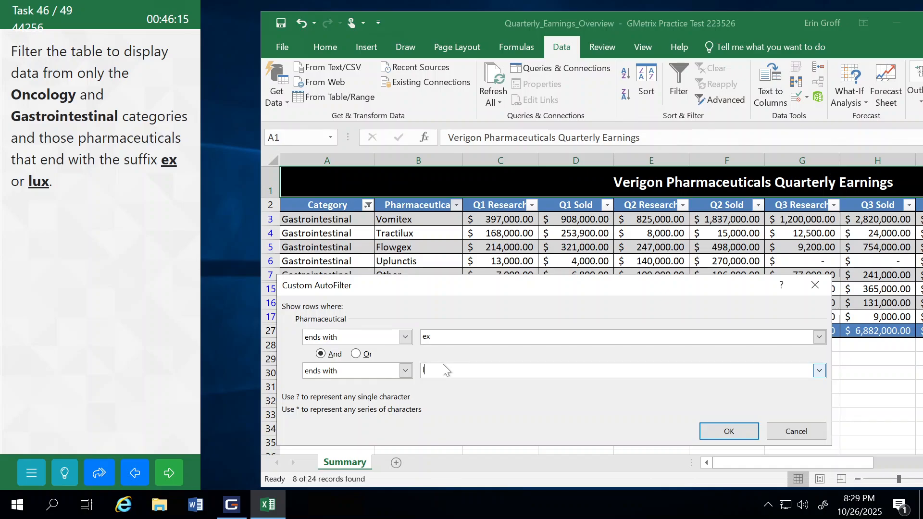
pyautogui.write('ux')
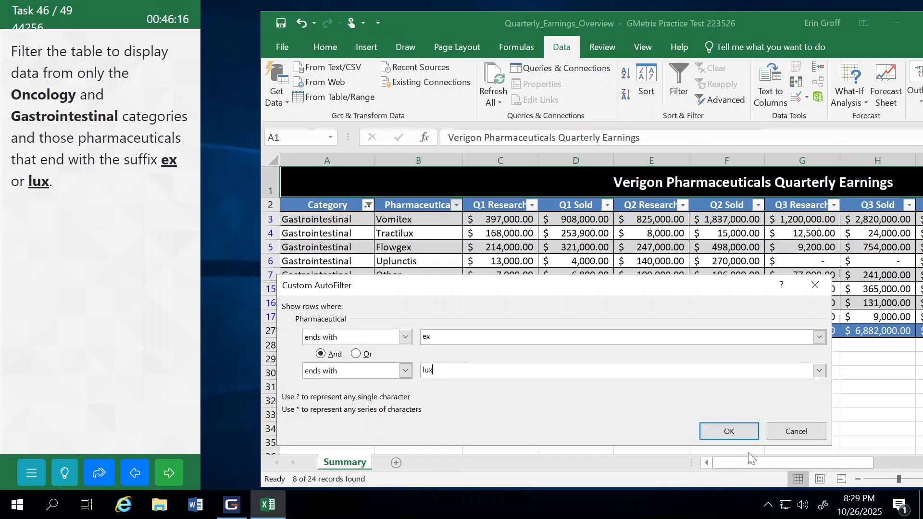
pyautogui.click(723, 432)
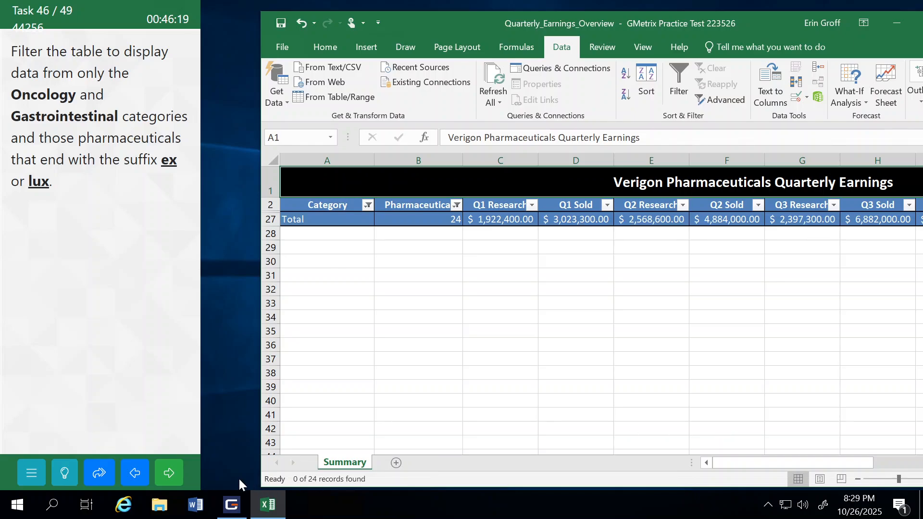
pyautogui.click(182, 470)
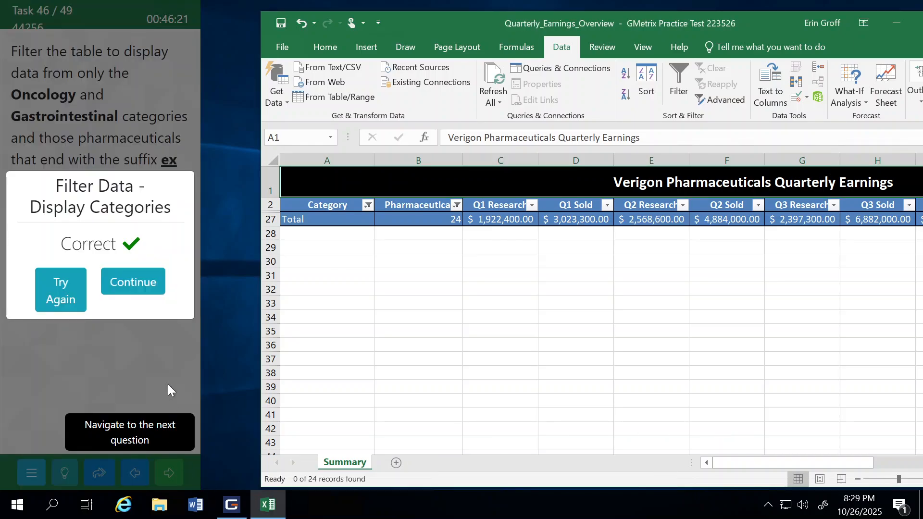
pyautogui.click(144, 282)
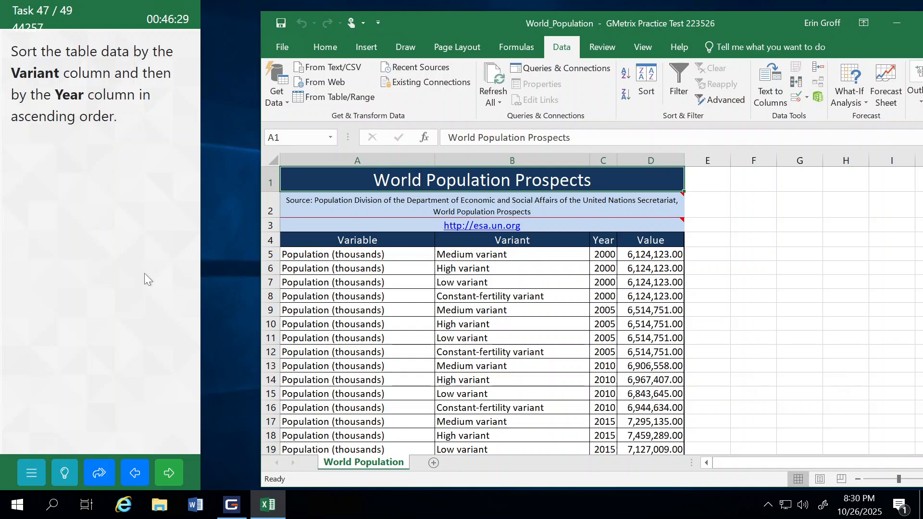
# Step: Select the population table data and set the first sort level to Variant, by cell values, in A to Z order
pyautogui.moveTo(289, 240); pyautogui.dragTo(643, 430)
pyautogui.click(646, 82)
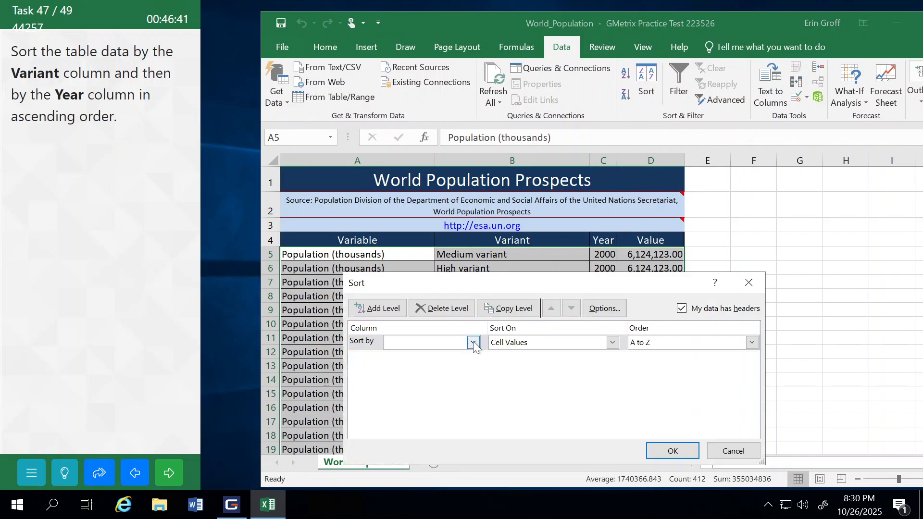
pyautogui.click(474, 343)
pyautogui.click(419, 365)
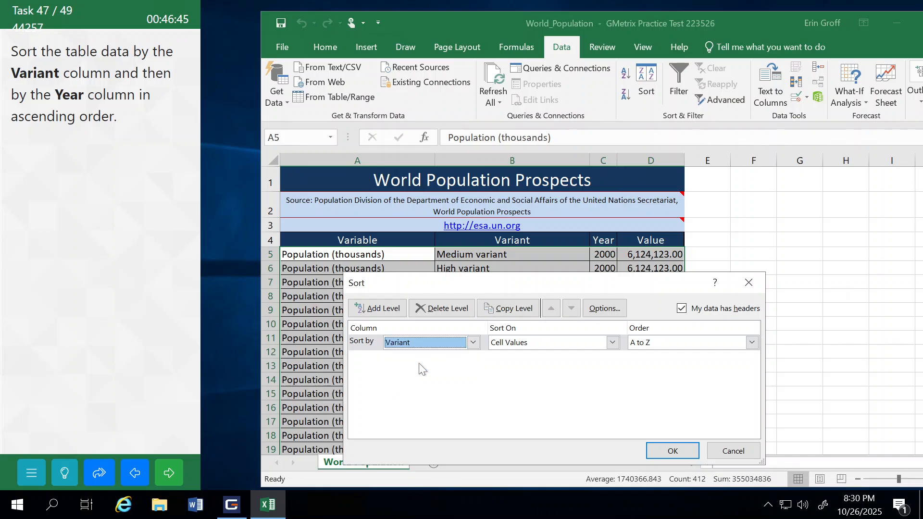
pyautogui.click(671, 343)
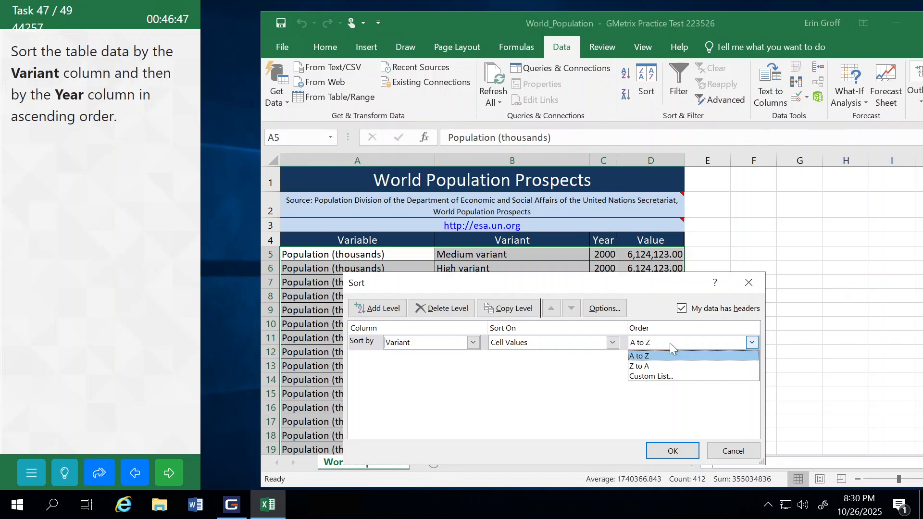
pyautogui.click(658, 356)
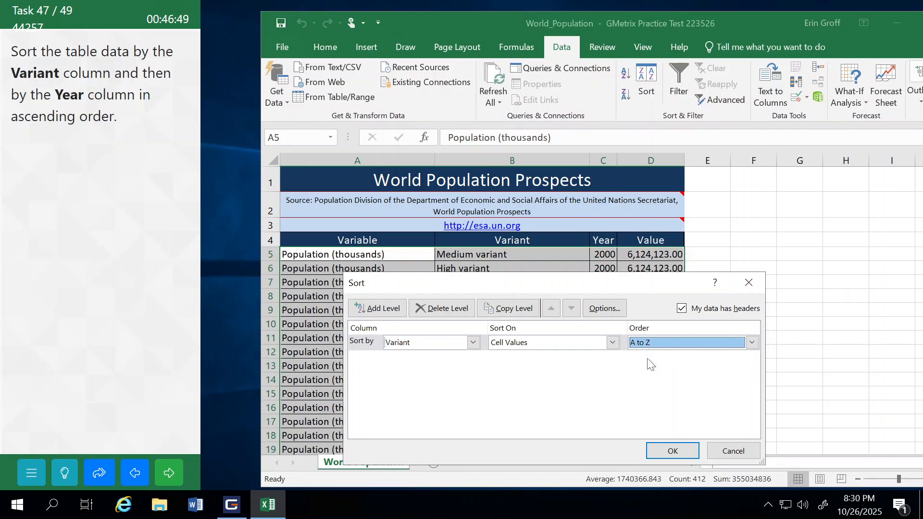
# Step: Add a second sort level by Year, smallest to largest, apply the sort, and submit the task to continue to task 48
pyautogui.click(378, 309)
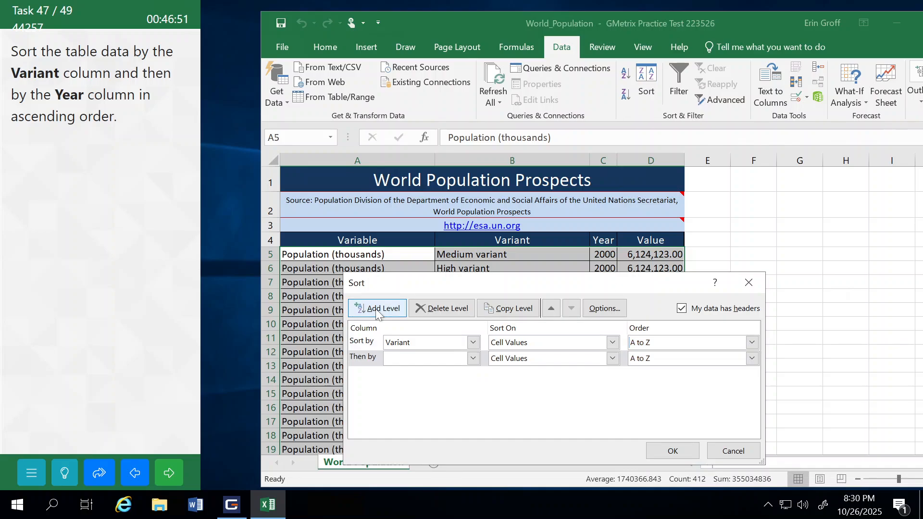
pyautogui.click(473, 358)
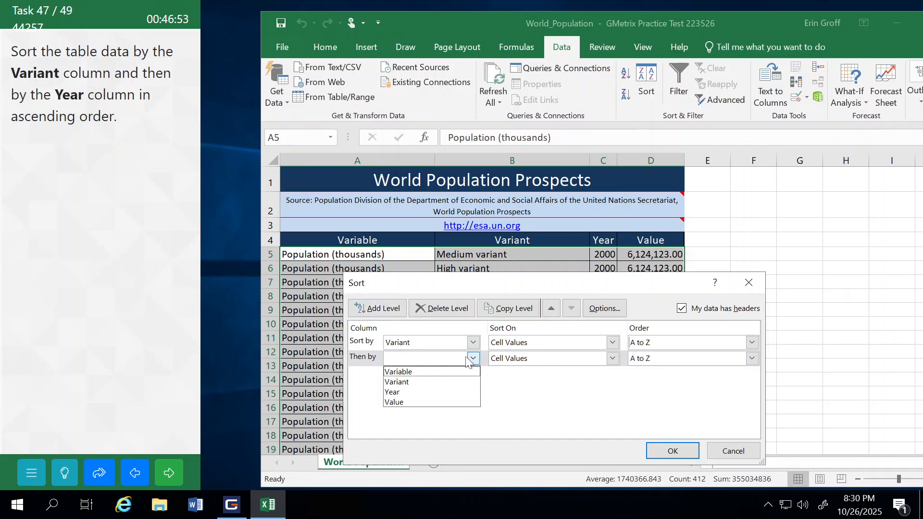
pyautogui.click(399, 392)
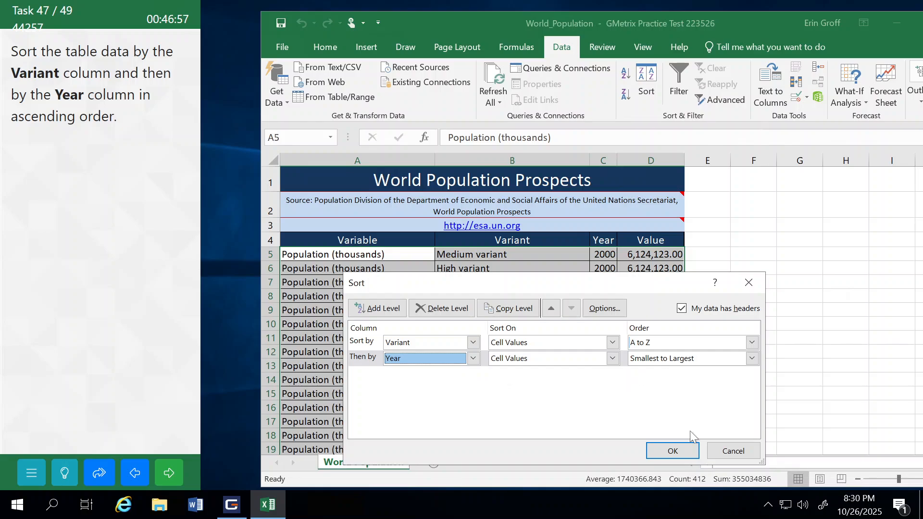
pyautogui.click(677, 450)
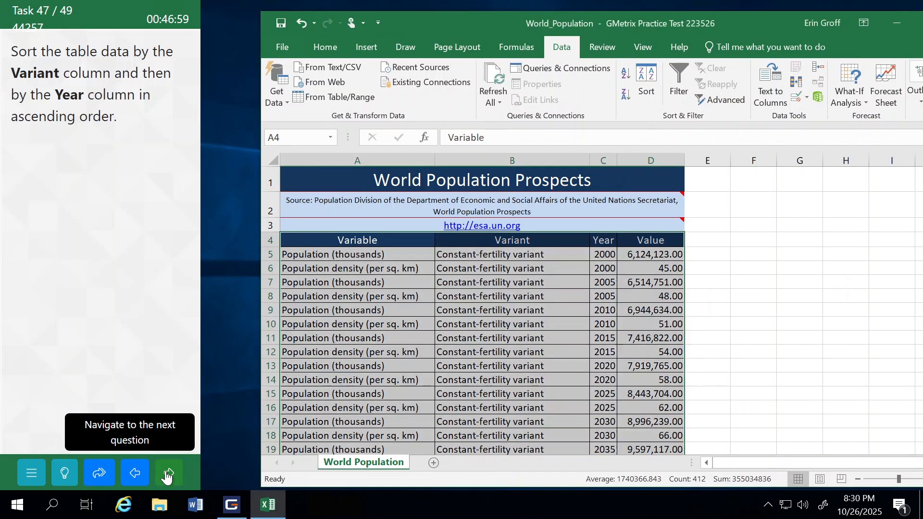
pyautogui.click(168, 473)
pyautogui.click(133, 276)
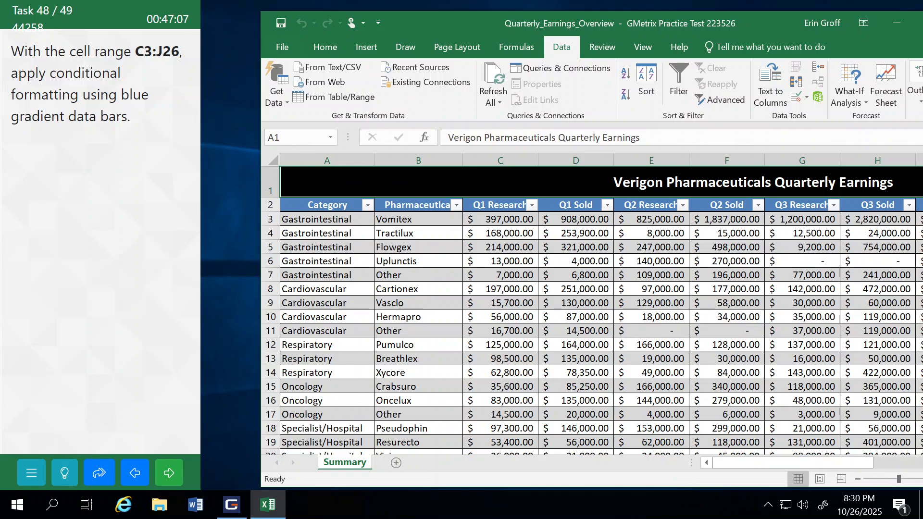
# Step: Apply blue gradient data bars to the range C3:J26, and submit the task to continue to task 49
pyautogui.click(298, 138)
pyautogui.write('c3:j26')
pyautogui.press('Return')
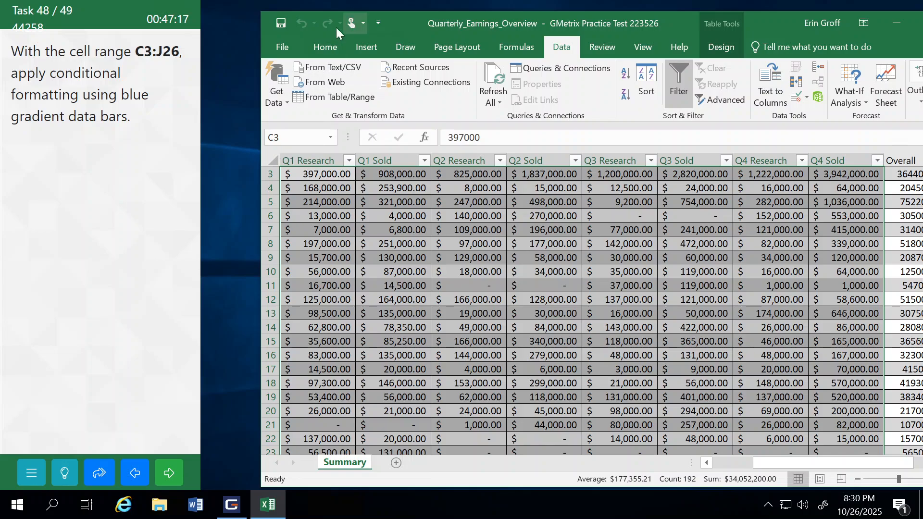
pyautogui.click(326, 46)
pyautogui.click(667, 102)
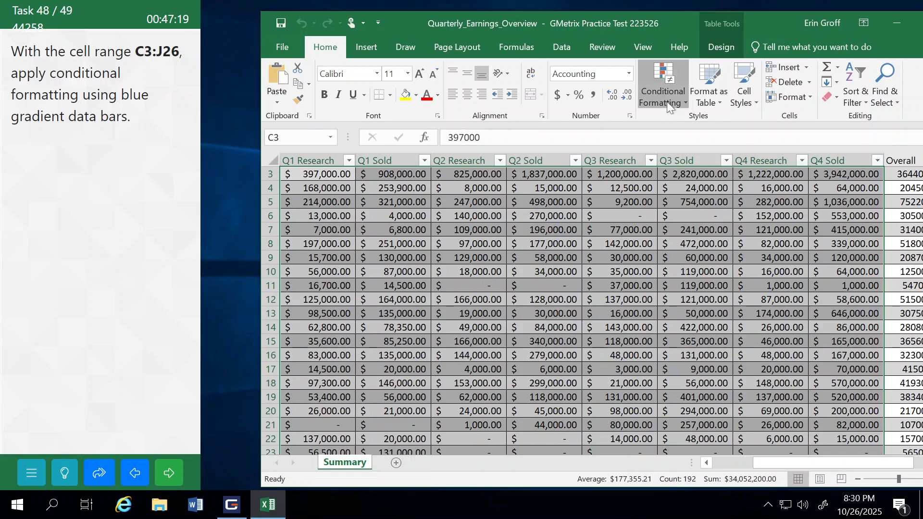
pyautogui.moveTo(697, 188)
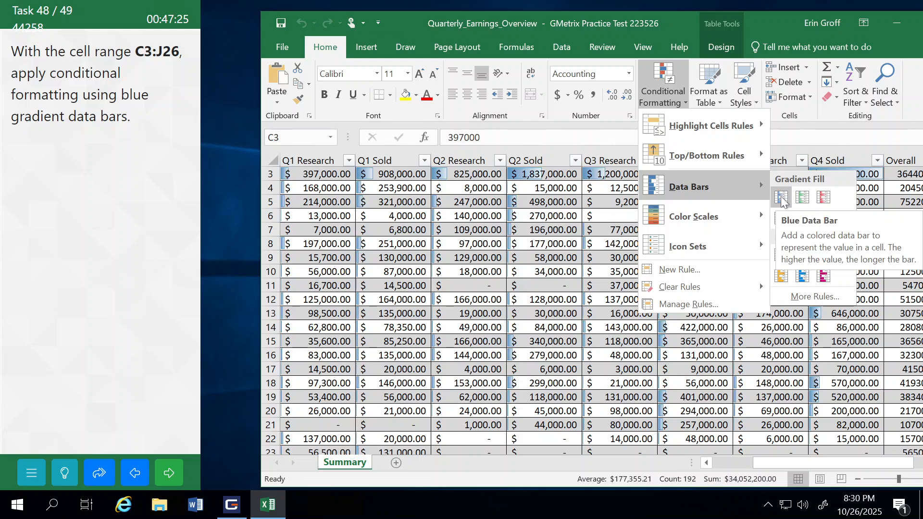
pyautogui.click(782, 199)
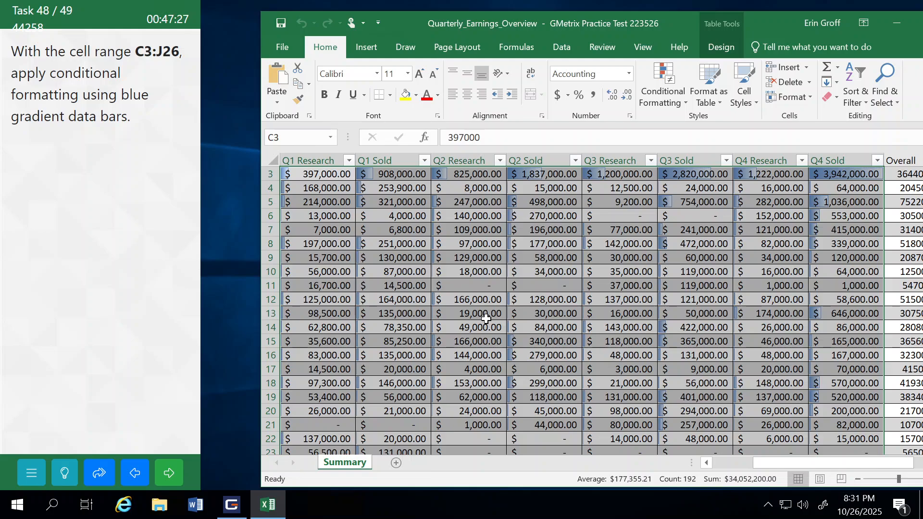
pyautogui.click(452, 339)
pyautogui.click(169, 473)
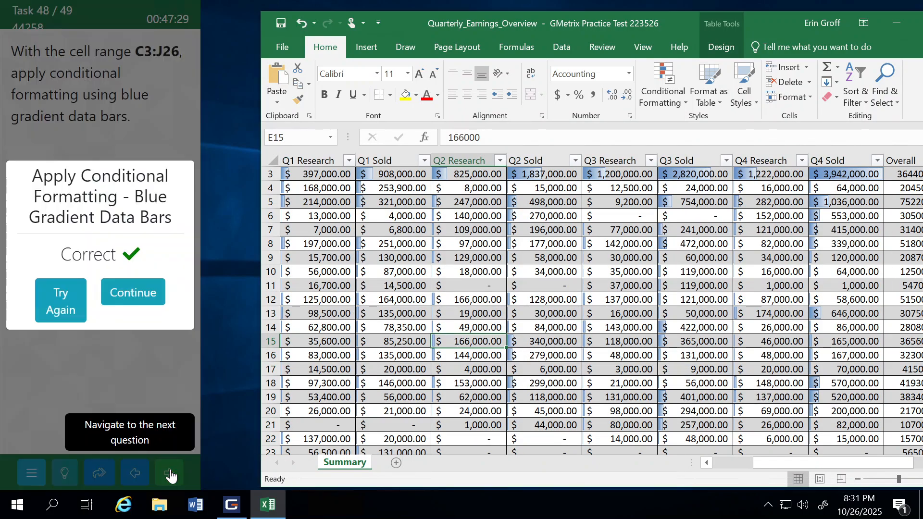
pyautogui.click(145, 296)
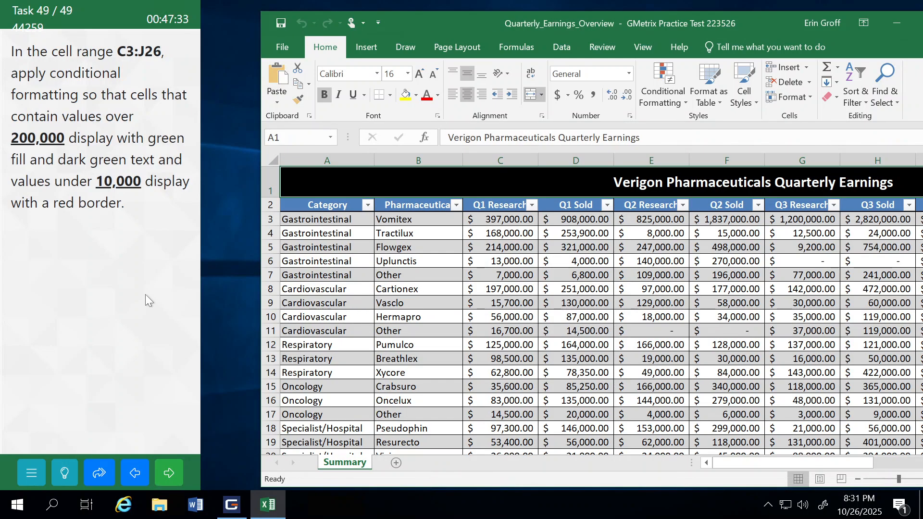
# Step: Highlight cells in C3:J26 greater than 200,000 using Green Fill with Dark Green Text
pyautogui.click(306, 138)
pyautogui.write('c3:j26')
pyautogui.press('Return')
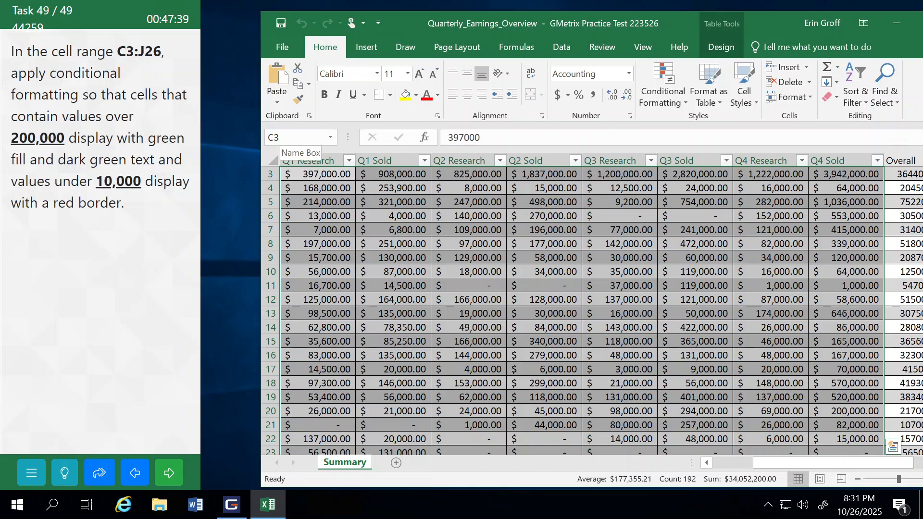
pyautogui.click(670, 99)
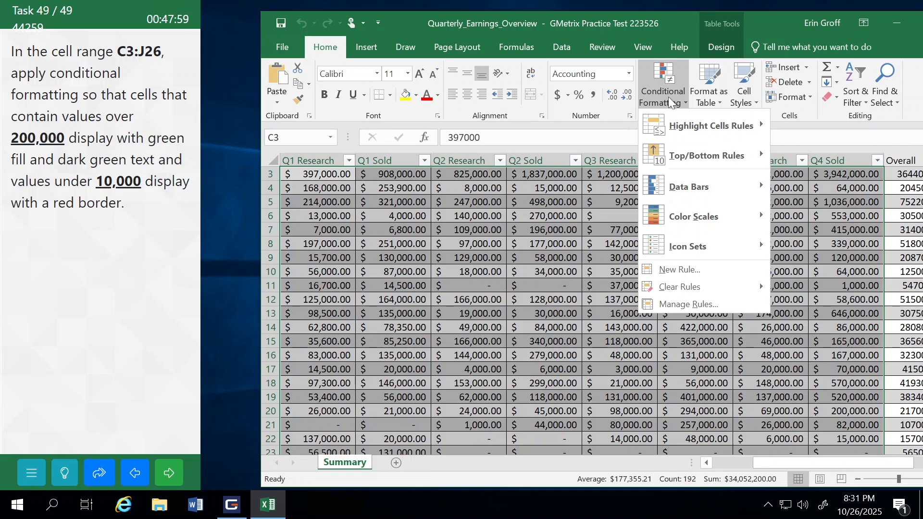
pyautogui.moveTo(684, 127)
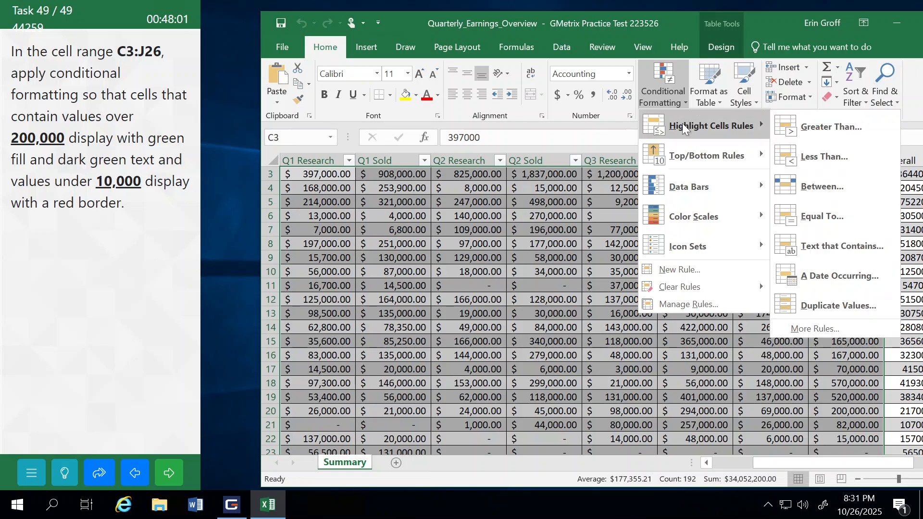
pyautogui.click(818, 126)
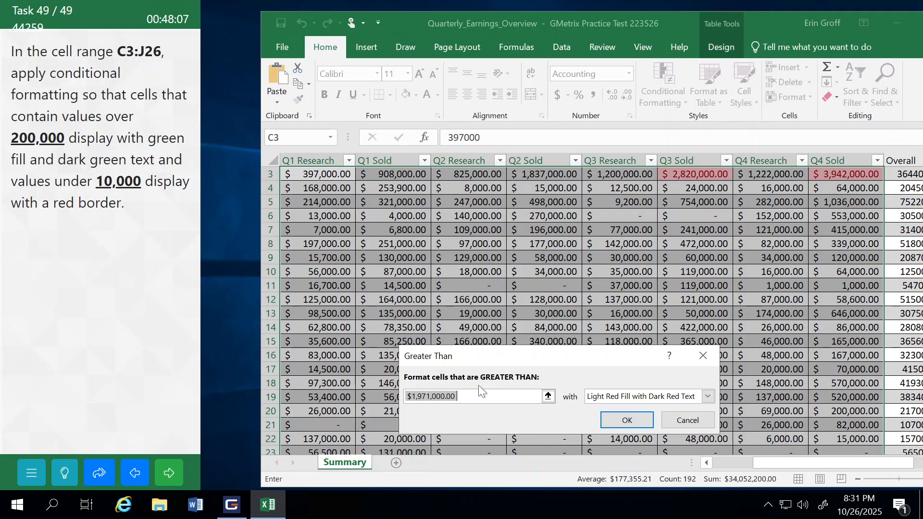
pyautogui.write('200,000')
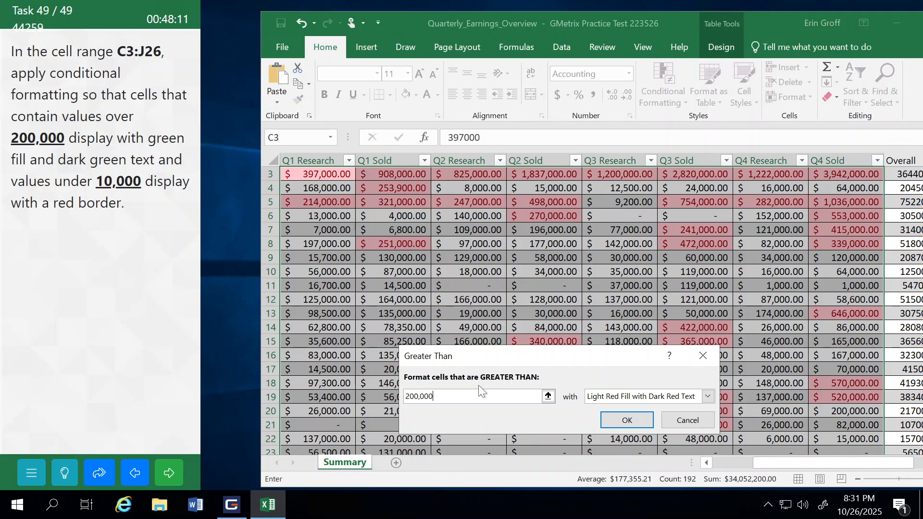
pyautogui.click(707, 397)
pyautogui.click(644, 430)
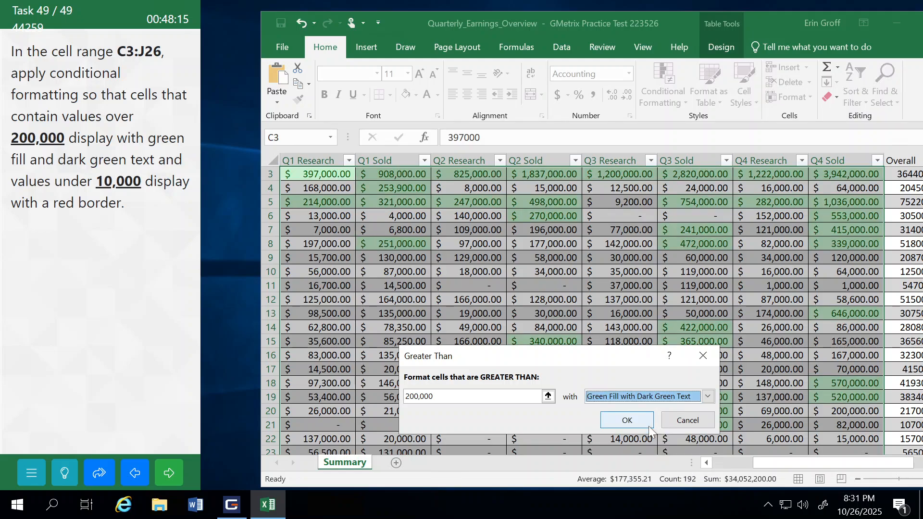
pyautogui.click(624, 421)
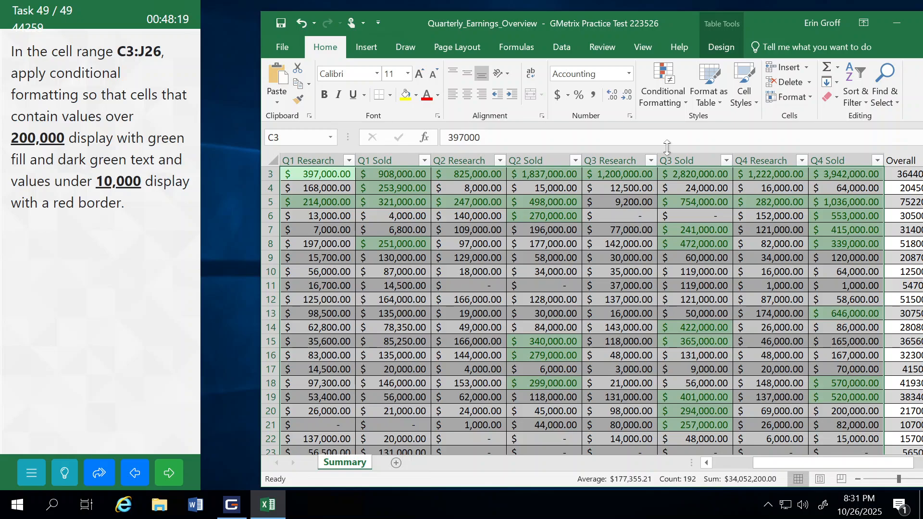
# Step: Highlight cells in C3:J26 less than 10,000 with a Red Border, and submit task 49
pyautogui.click(666, 97)
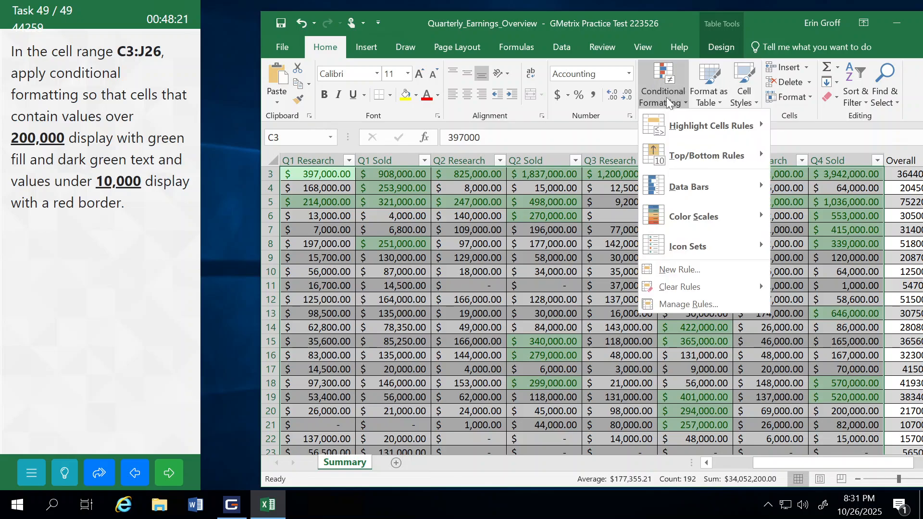
pyautogui.moveTo(682, 125)
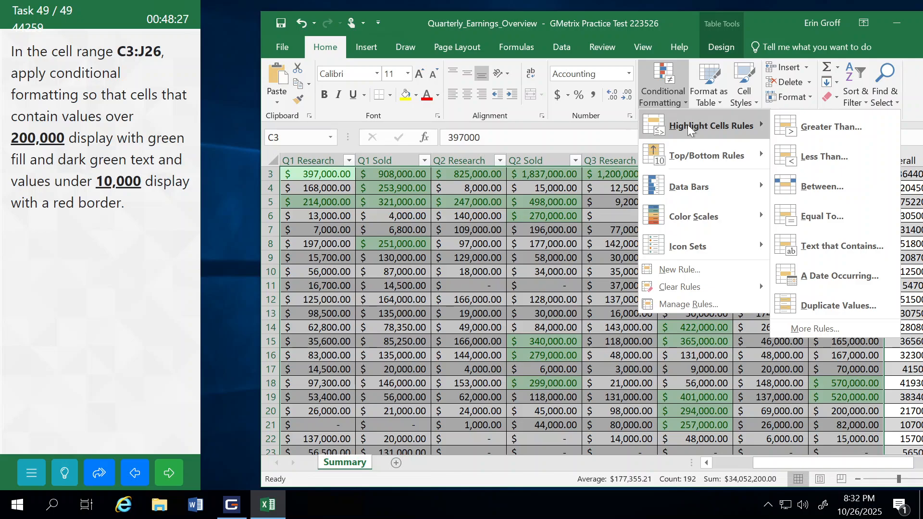
pyautogui.click(818, 157)
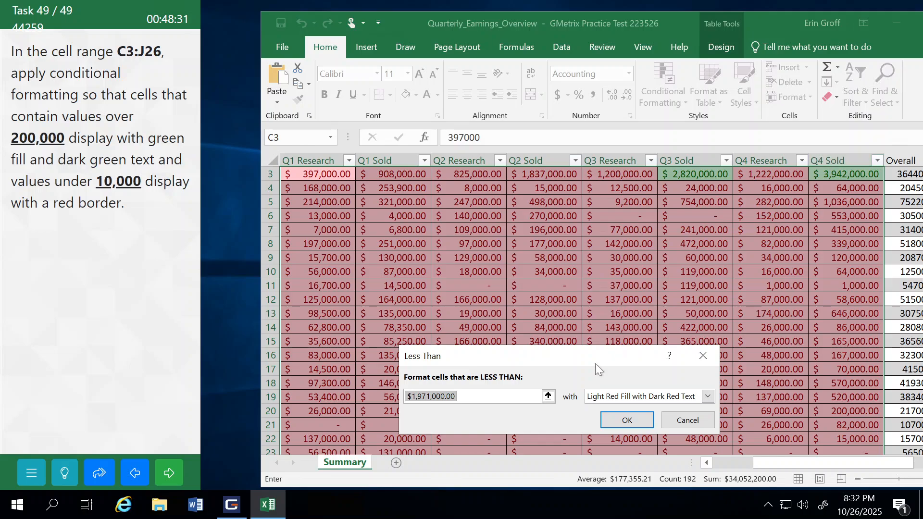
pyautogui.write('10,000')
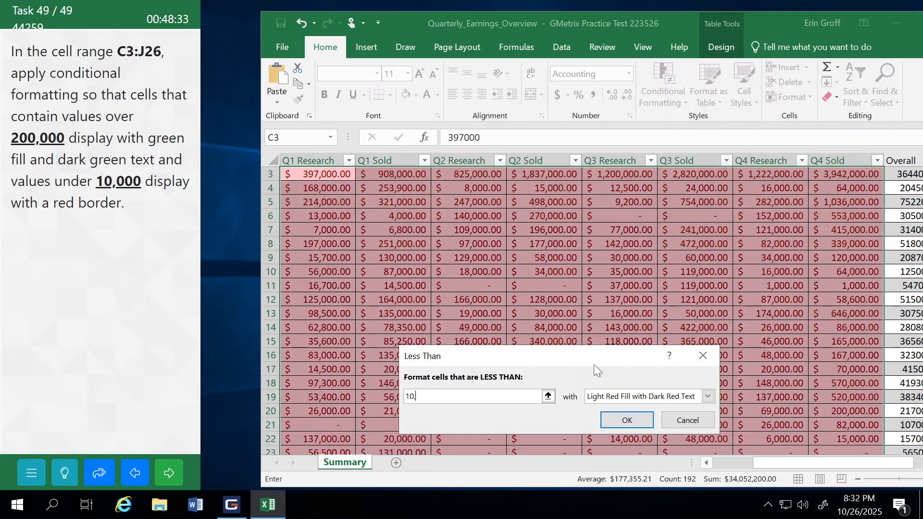
pyautogui.click(708, 396)
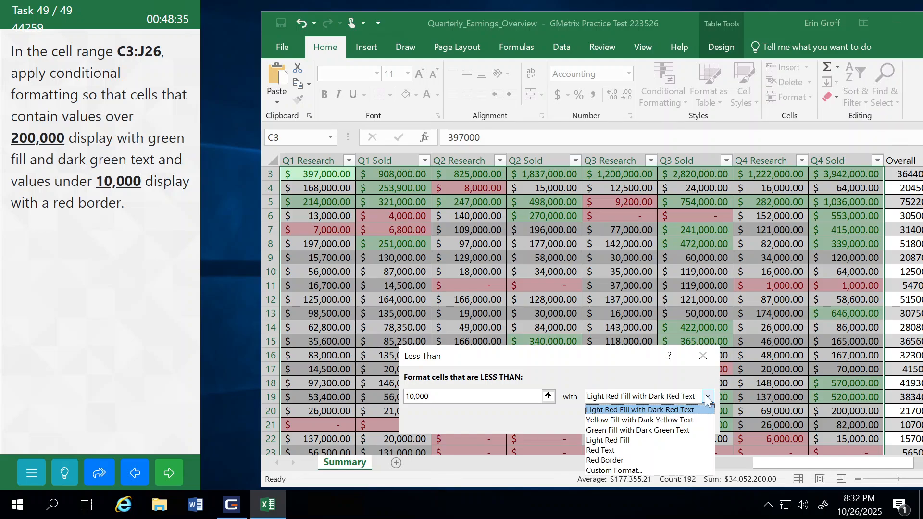
pyautogui.click(604, 461)
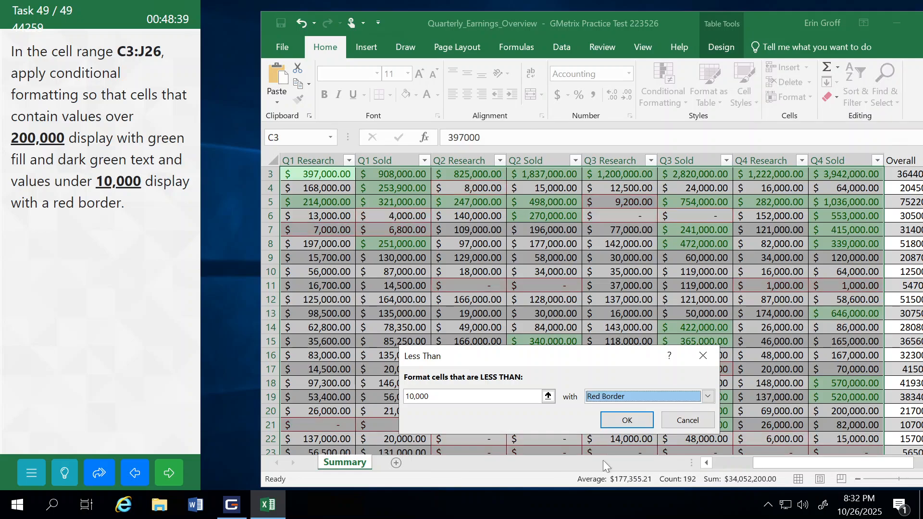
pyautogui.click(629, 421)
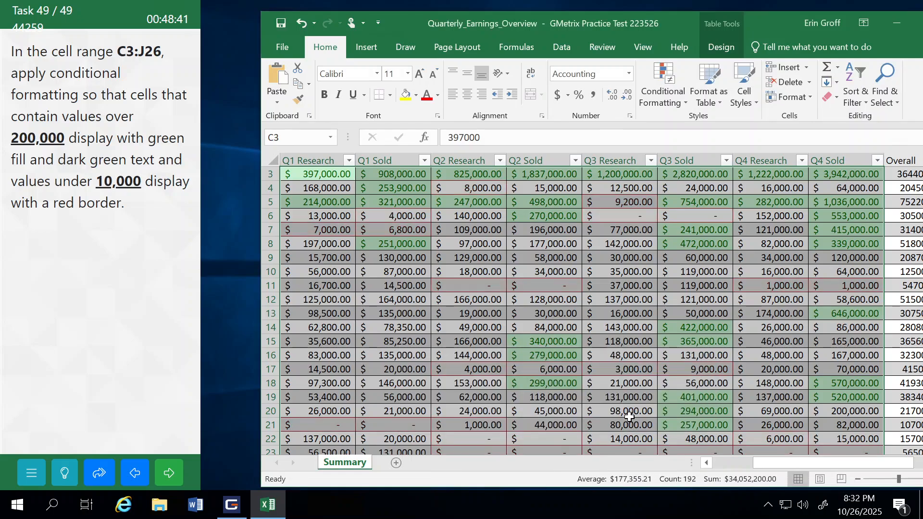
pyautogui.click(486, 330)
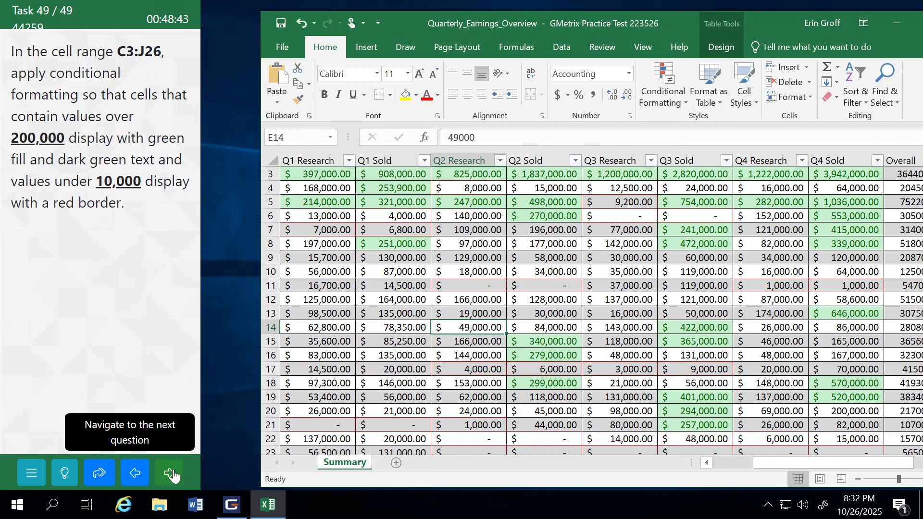
pyautogui.click(173, 474)
pyautogui.click(135, 282)
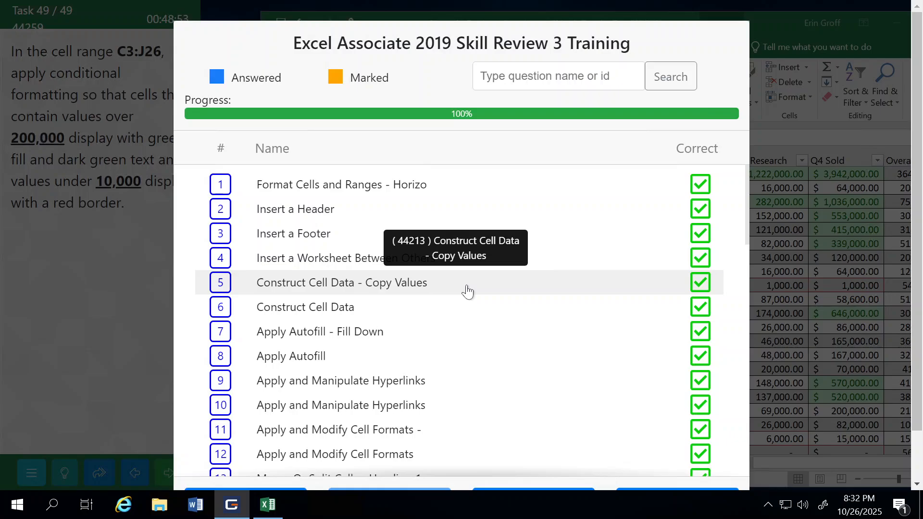
# Step: Review the task list down to task 49, then finish the test and confirm
pyautogui.scroll(-1, 684, 249)
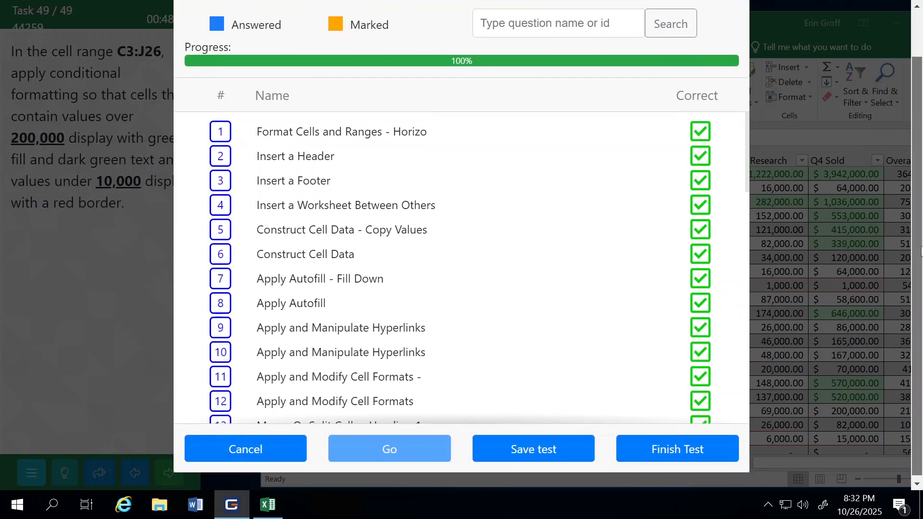
pyautogui.moveTo(746, 163); pyautogui.dragTo(740, 409)
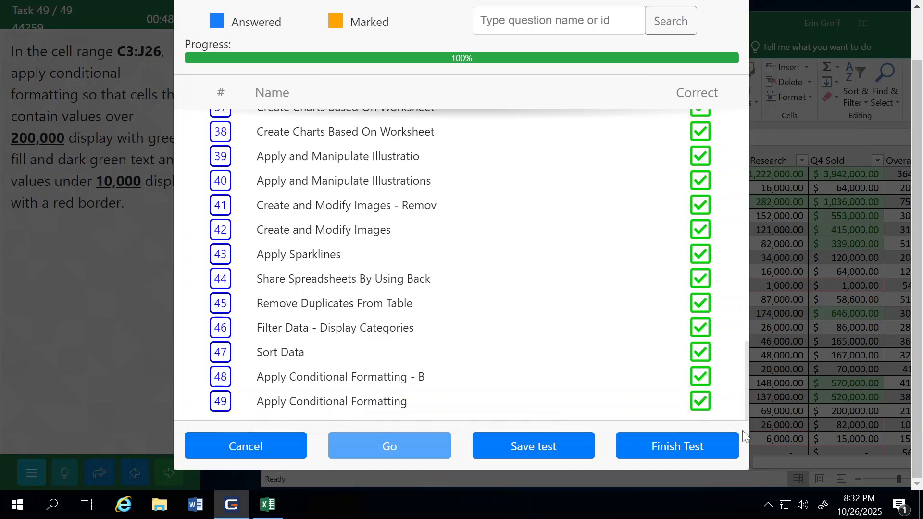
pyautogui.click(650, 454)
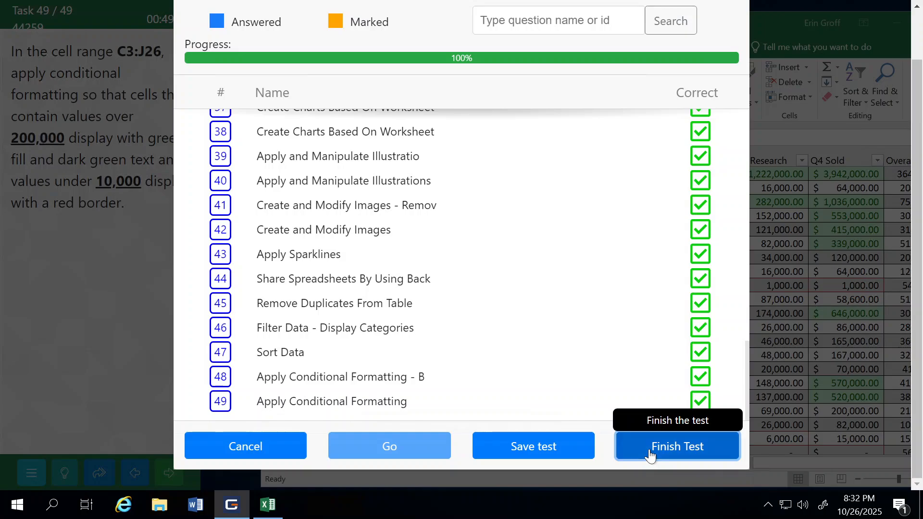
pyautogui.click(510, 318)
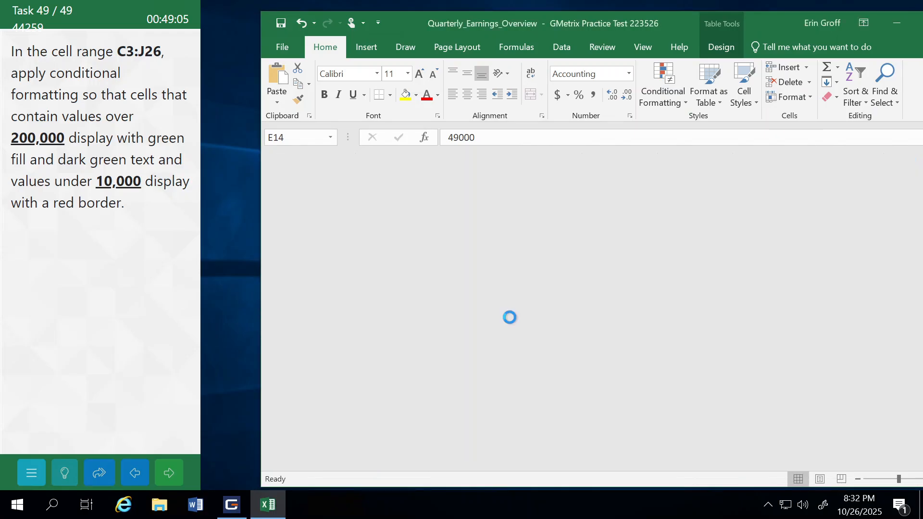